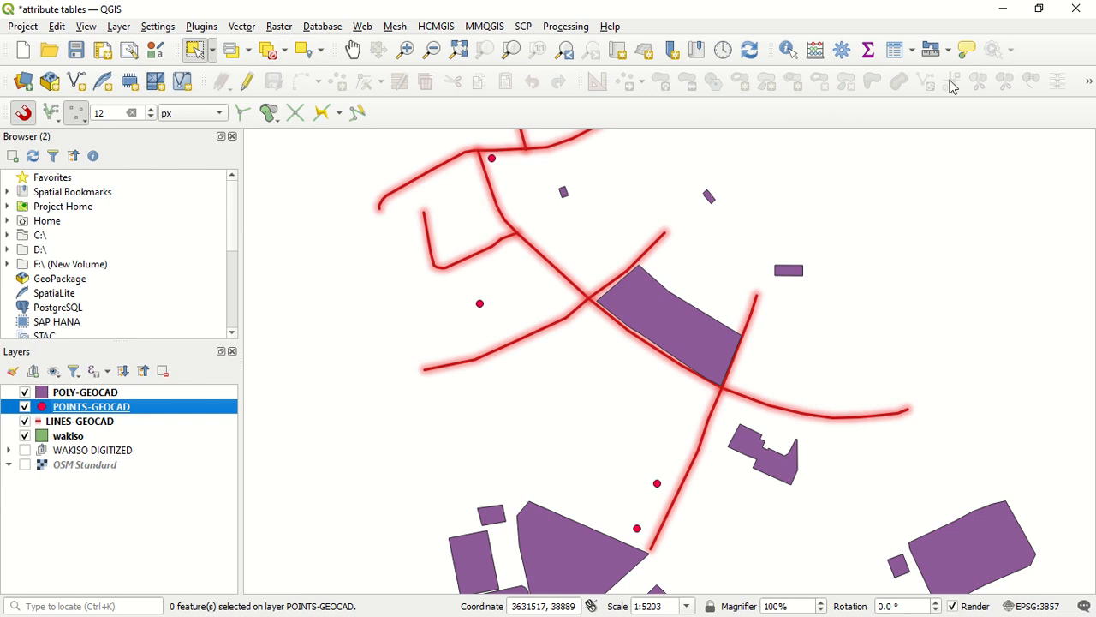
Step: Hide the Snapping Toolbar from the workspace
right_click(1059, 61)
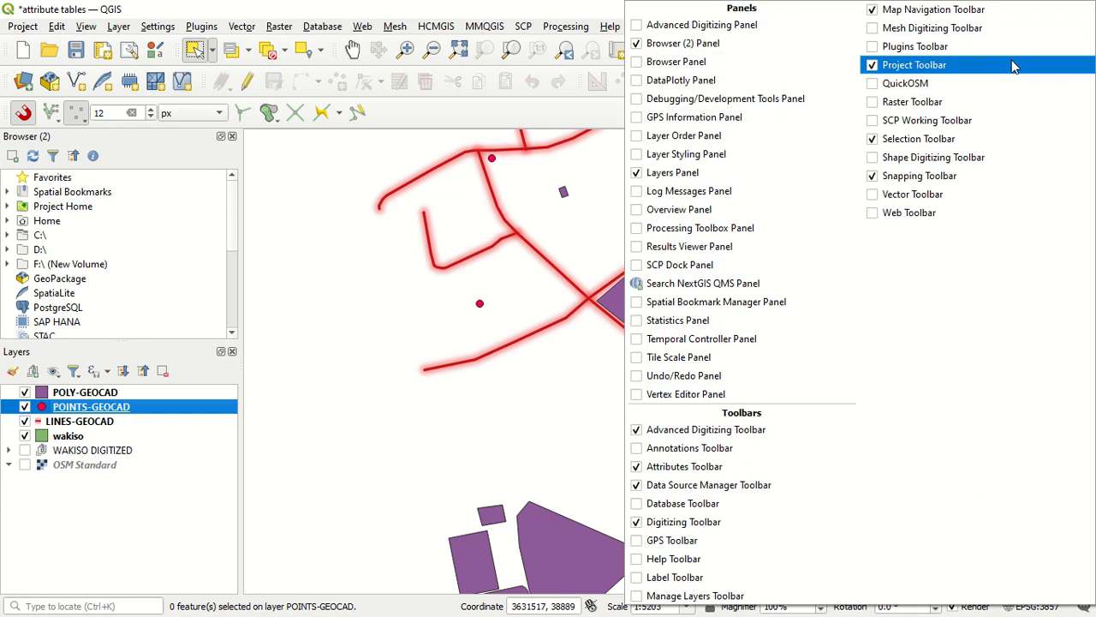
click(882, 178)
right_click(1036, 50)
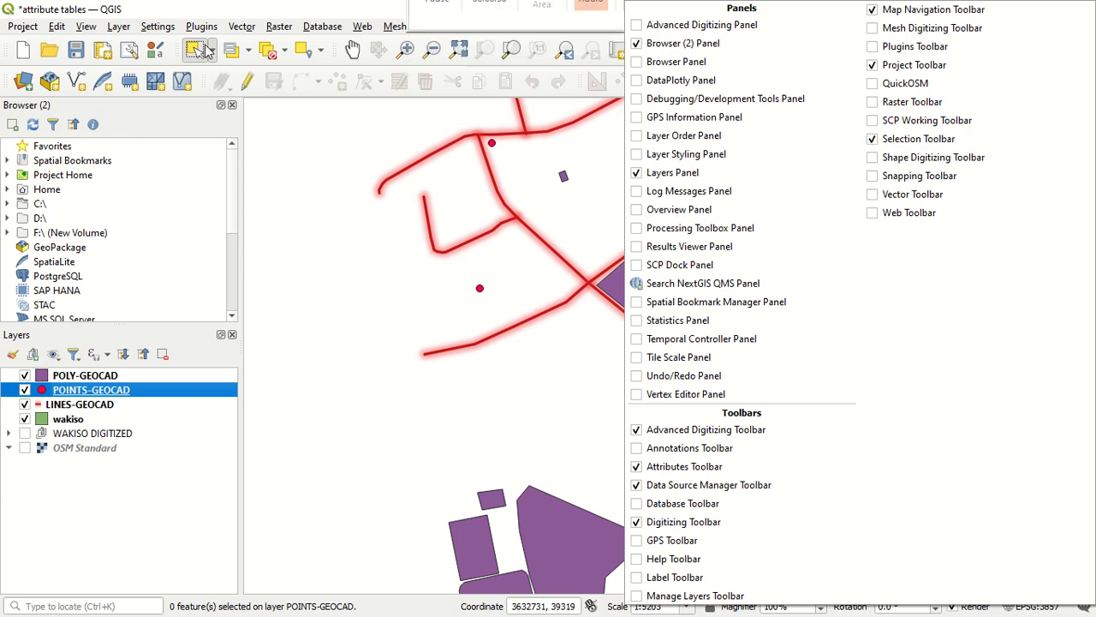
click(295, 168)
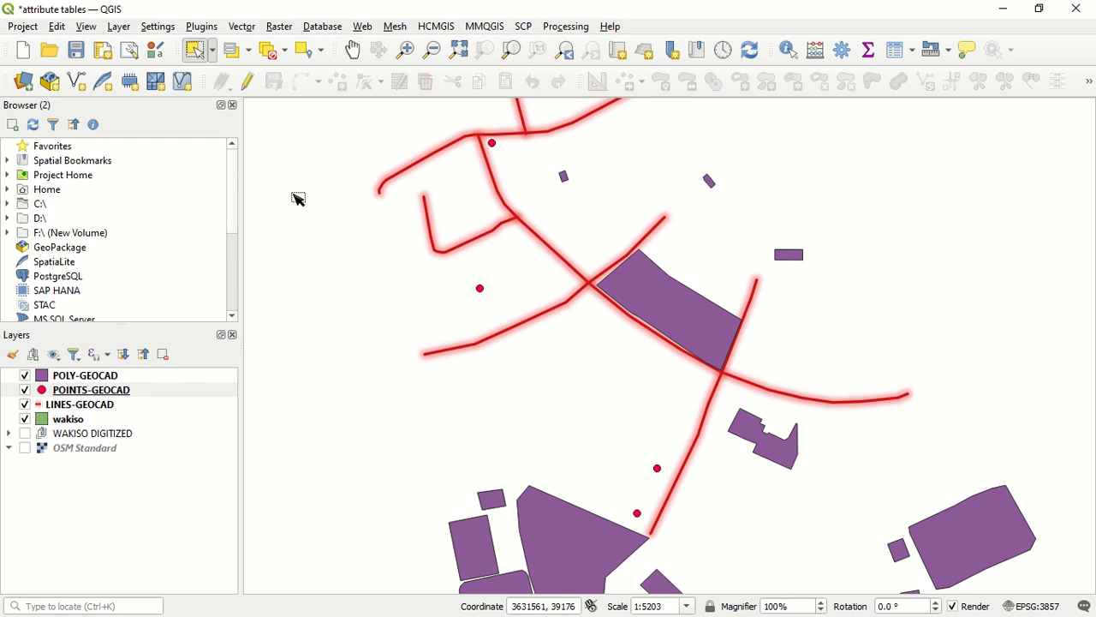
Step: Examine the polygon, line and point features across the map, including the green wakiso parcels to the north
scroll(526, 254, down, 2)
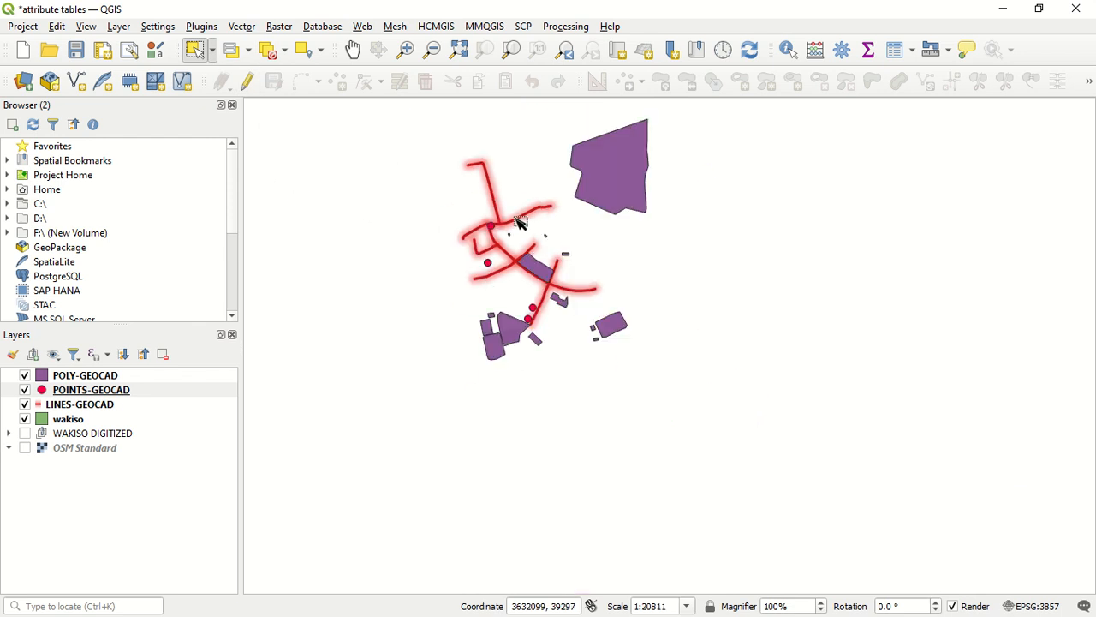
scroll(512, 233, up, 1)
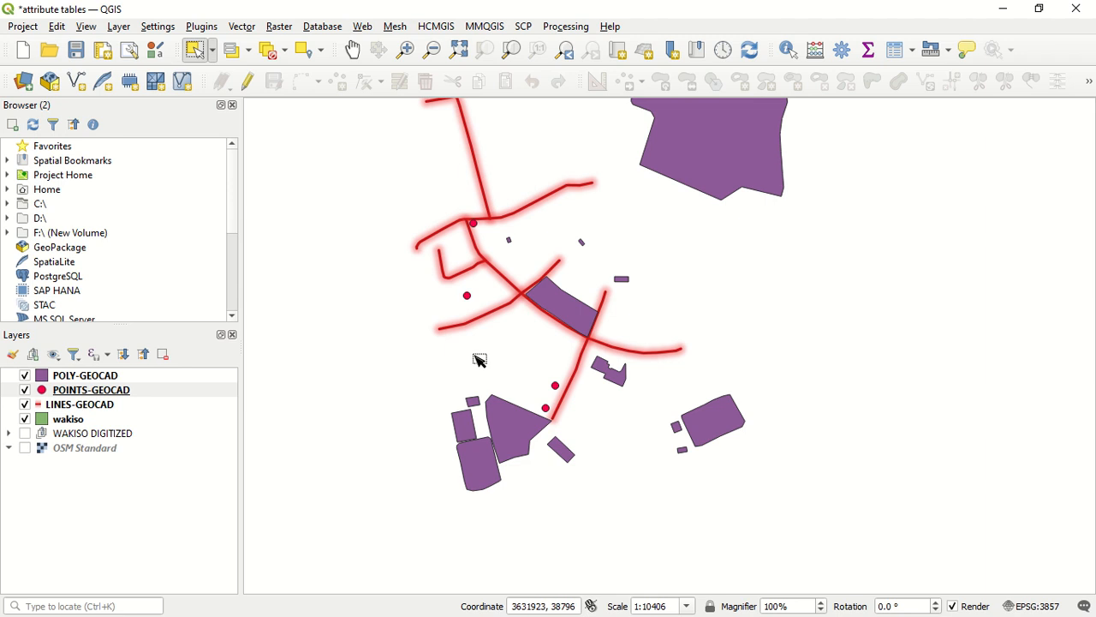
scroll(479, 360, down, 2)
scroll(565, 147, up, 5)
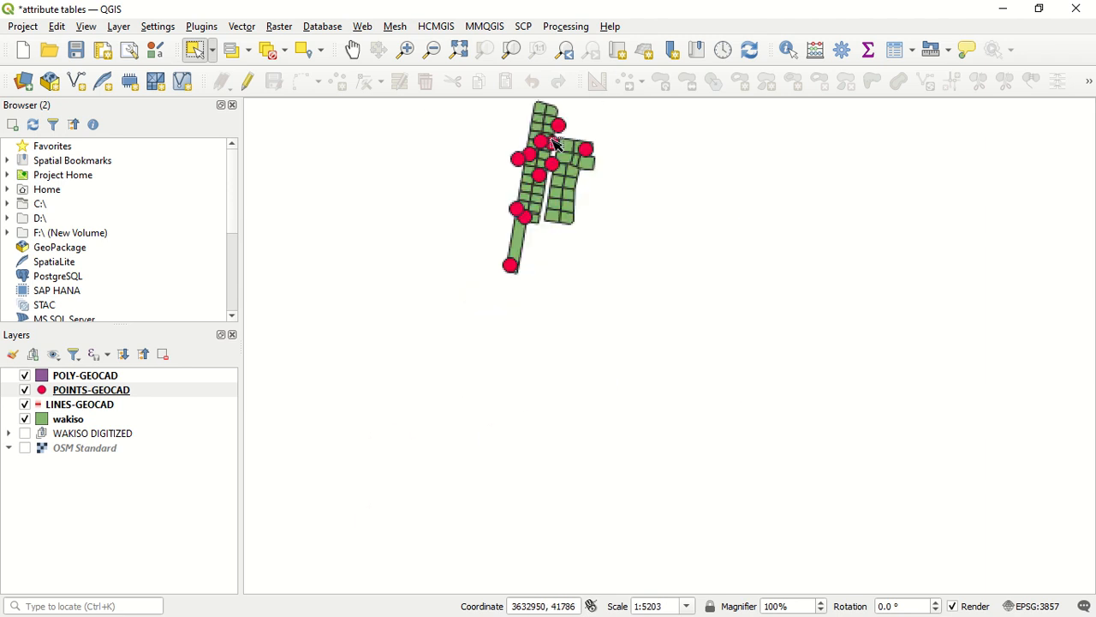
scroll(558, 167, down, 2)
scroll(555, 175, down, 2)
scroll(554, 177, up, 3)
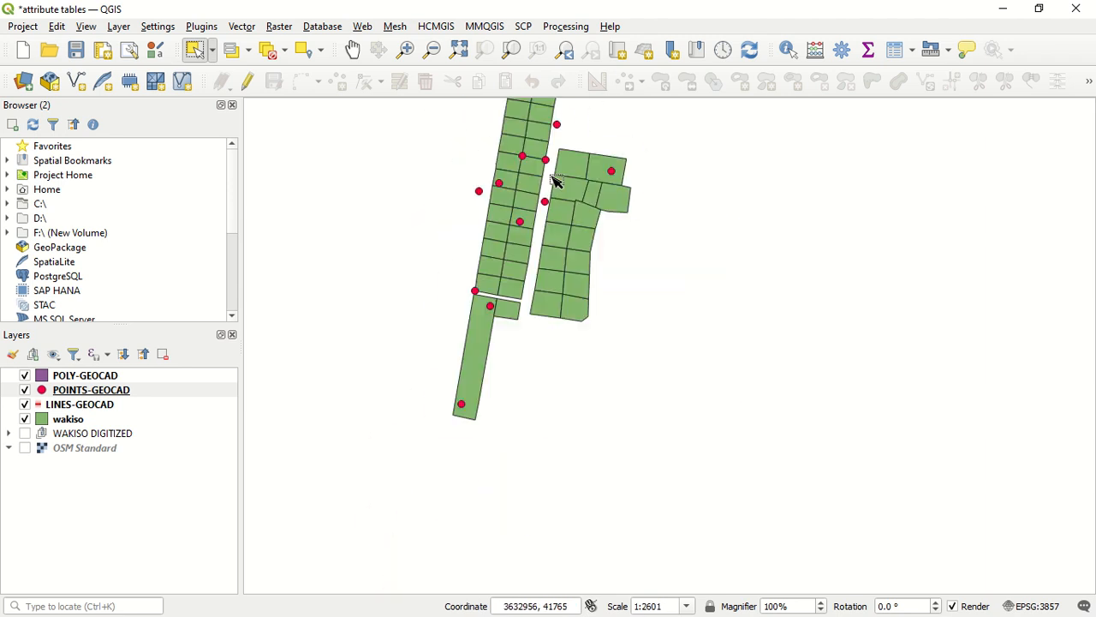
scroll(555, 180, down, 4)
scroll(558, 184, up, 1)
scroll(537, 267, down, 1)
scroll(502, 424, up, 3)
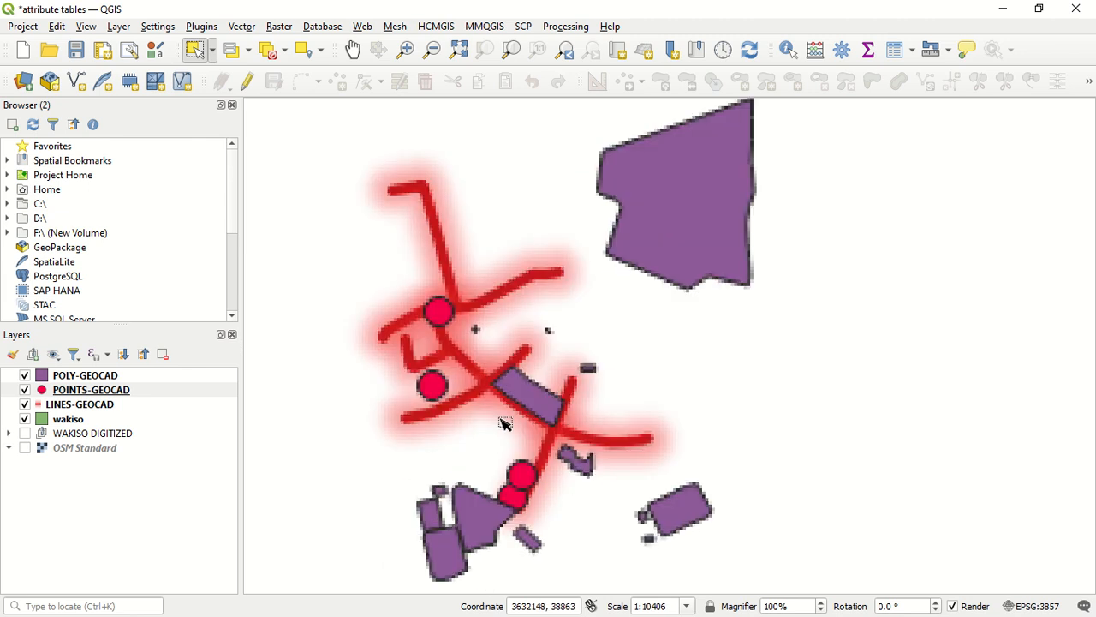
scroll(553, 372, up, 1)
scroll(553, 364, down, 3)
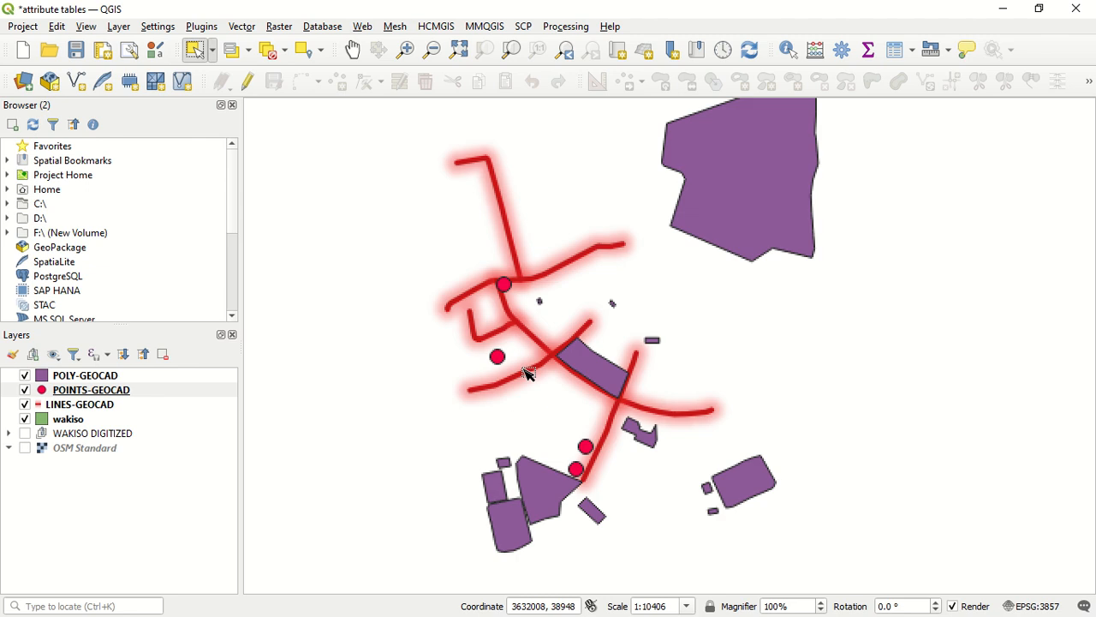
scroll(522, 364, up, 1)
scroll(579, 364, up, 1)
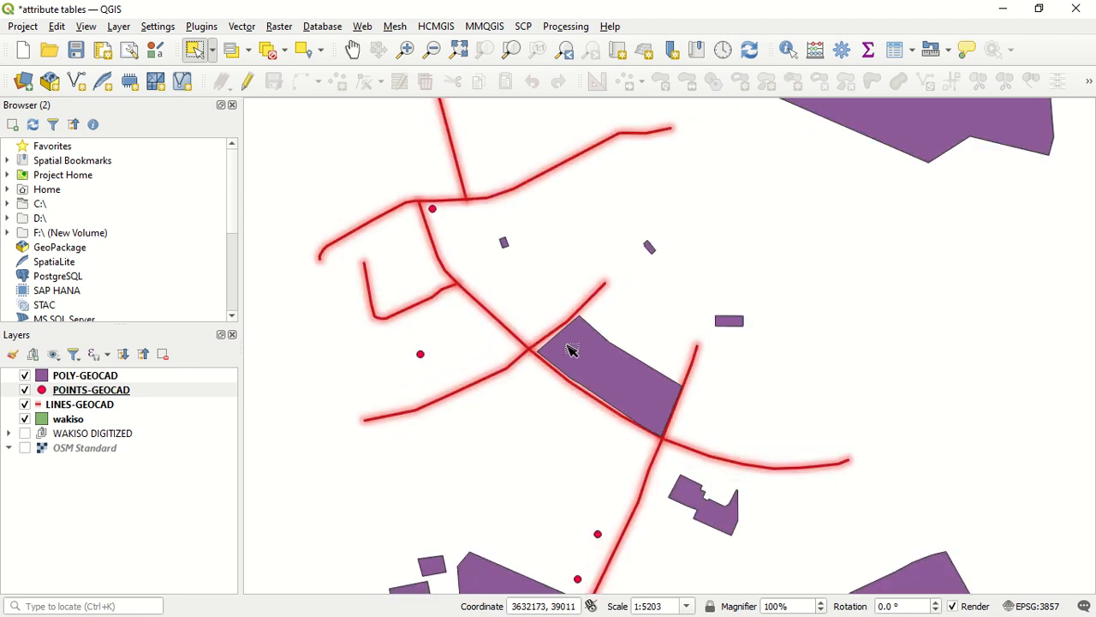
scroll(573, 351, up, 1)
scroll(602, 352, down, 2)
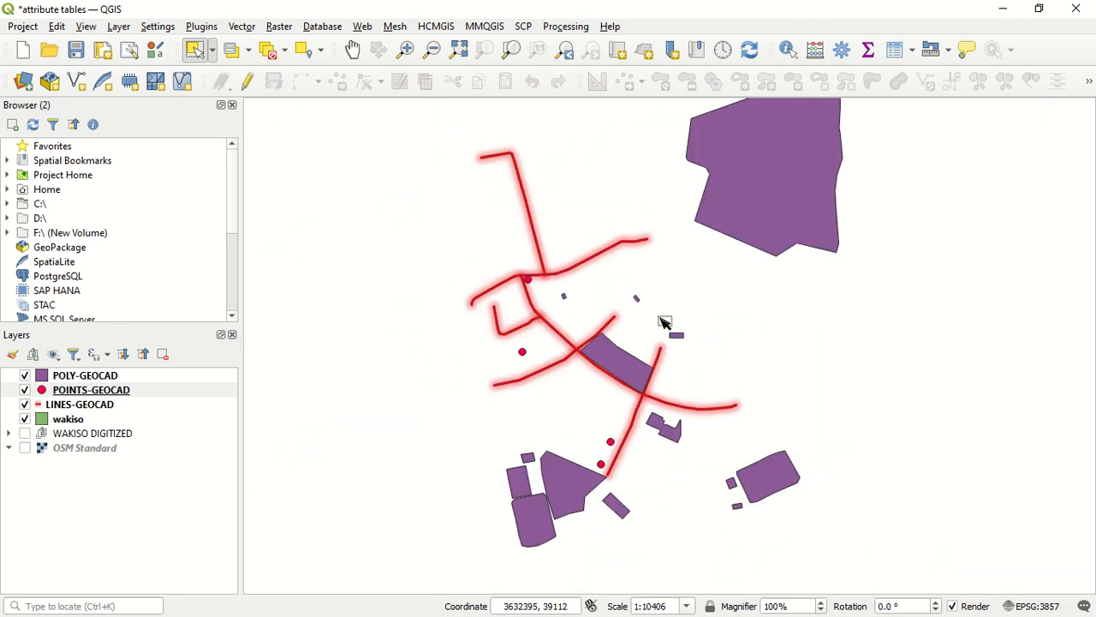
click(213, 51)
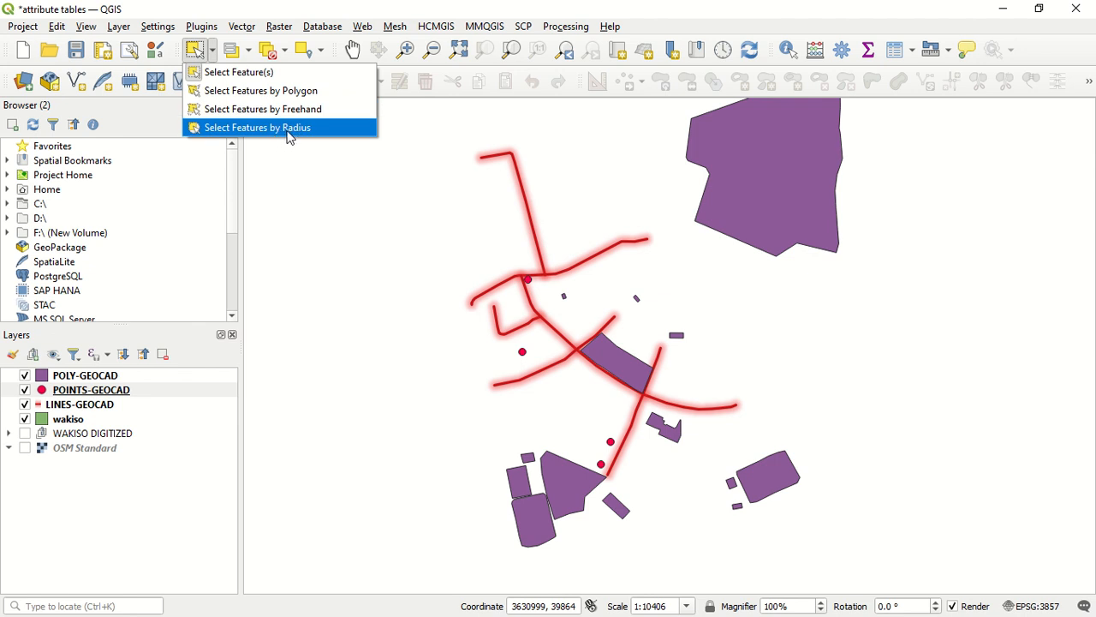
click(304, 163)
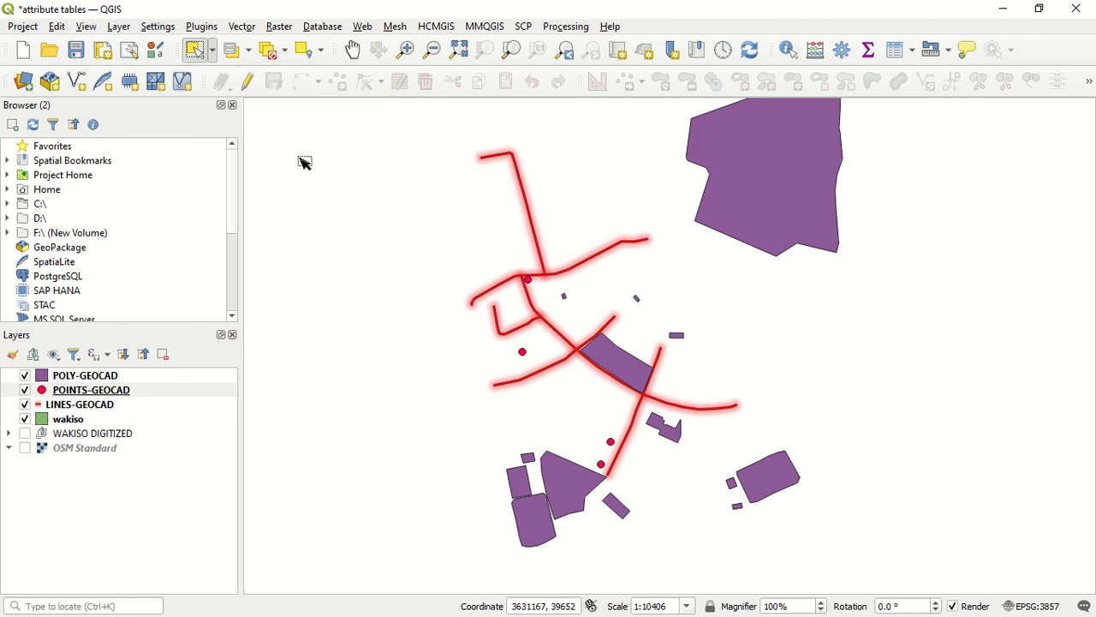
click(249, 52)
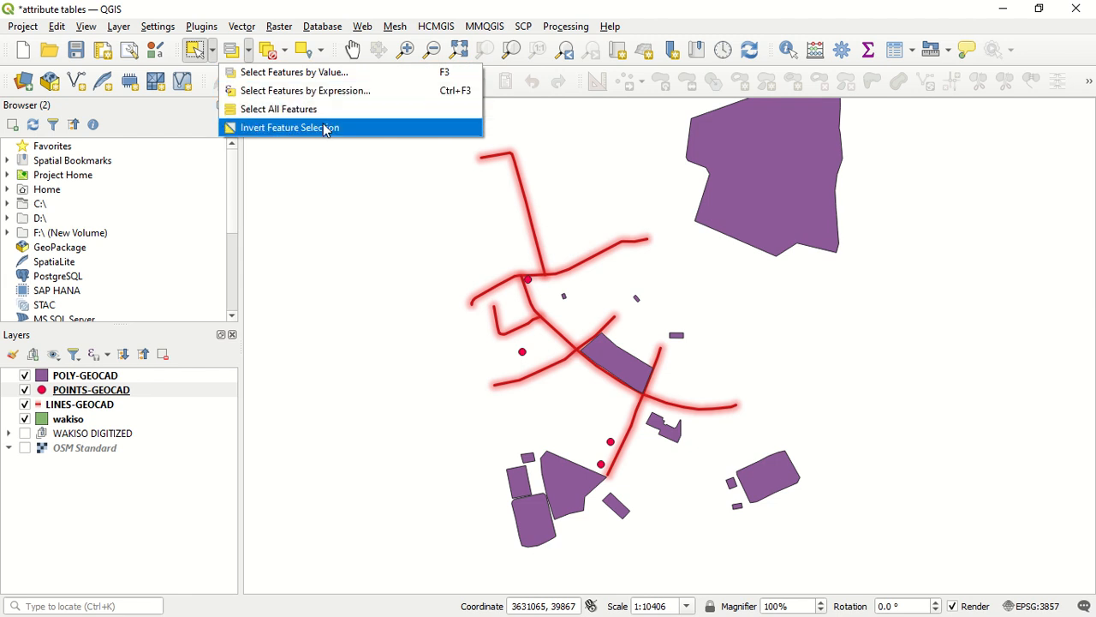
click(342, 164)
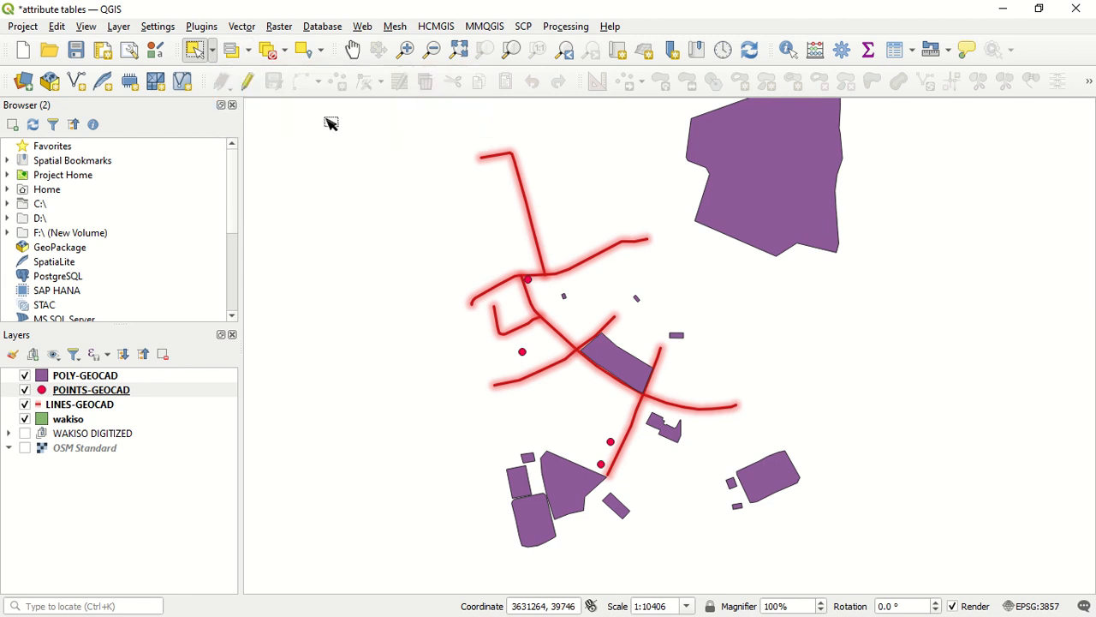
click(321, 50)
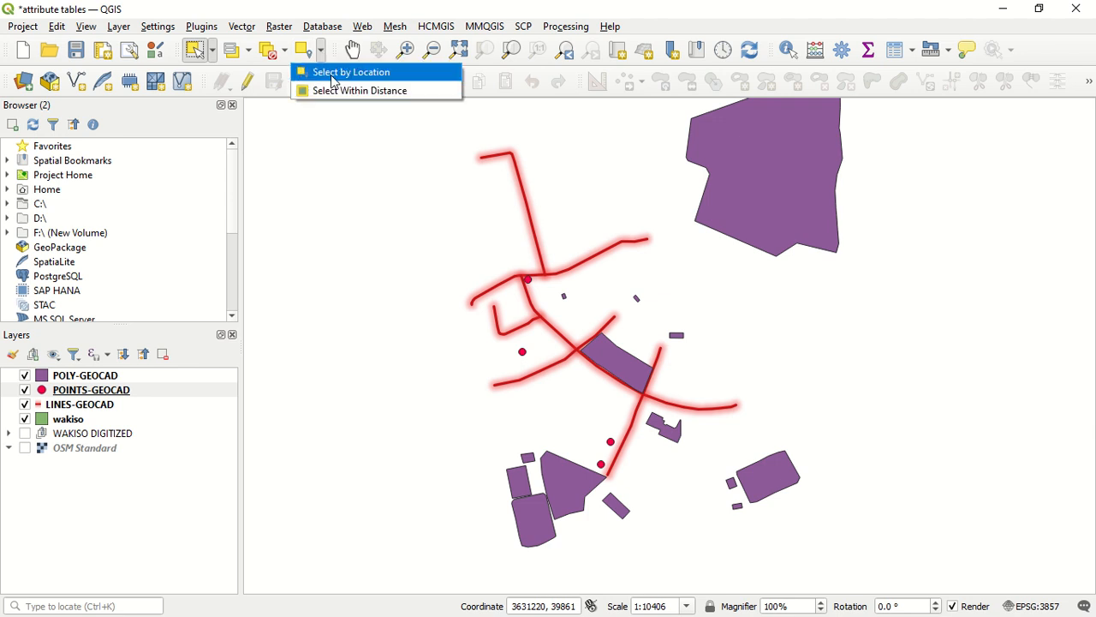
click(330, 184)
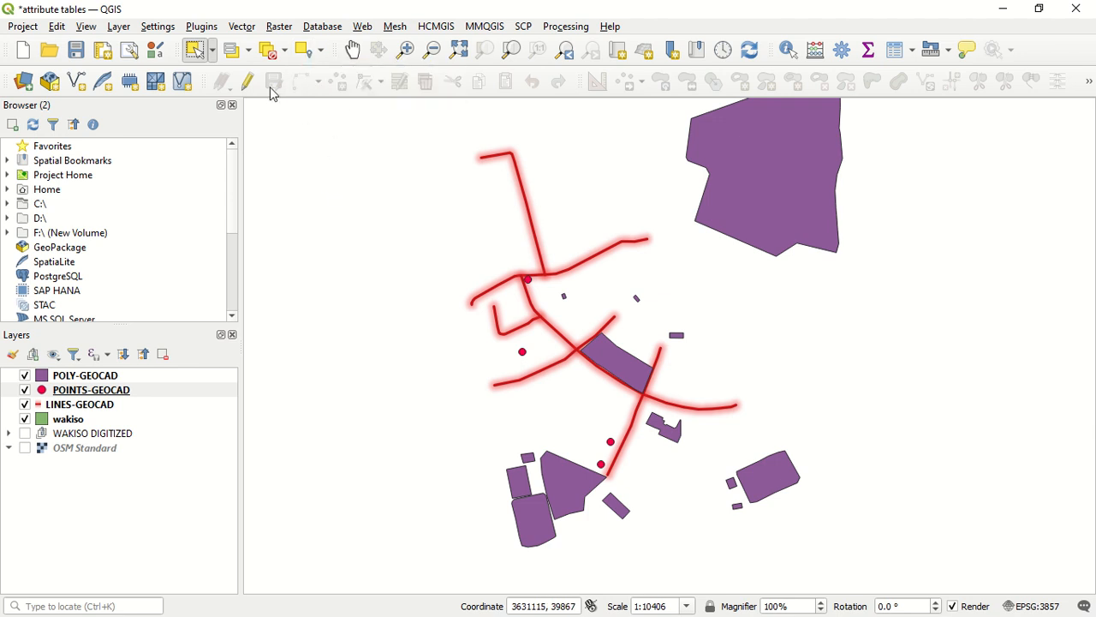
Step: Review the records in the attribute table of the POINTS-GEOCAD layer, then close the table
click(192, 387)
right_click(192, 387)
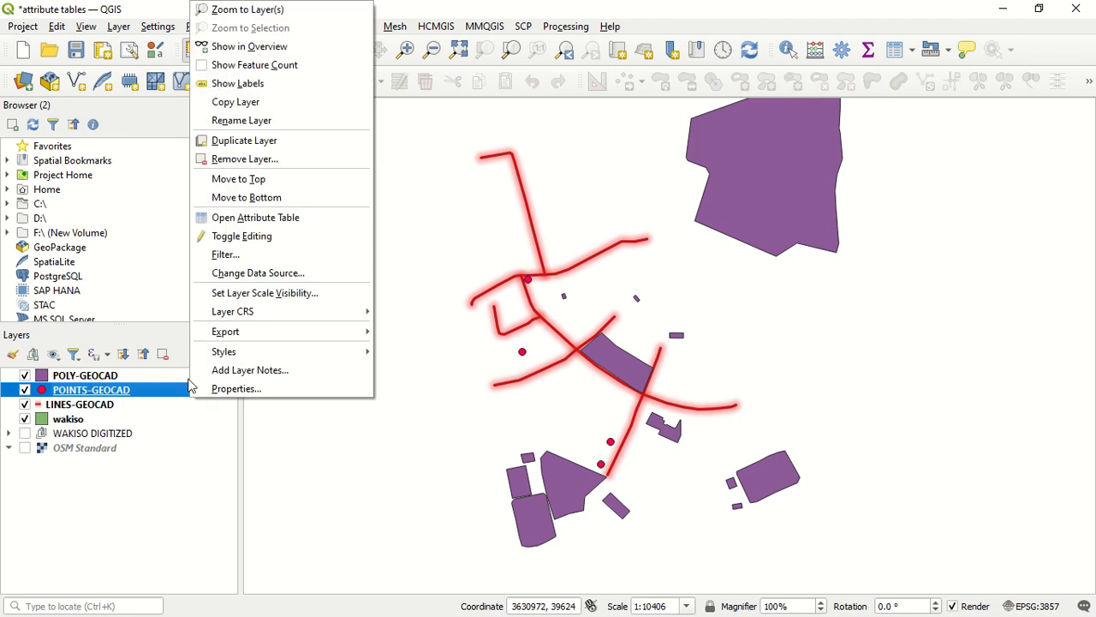
click(319, 218)
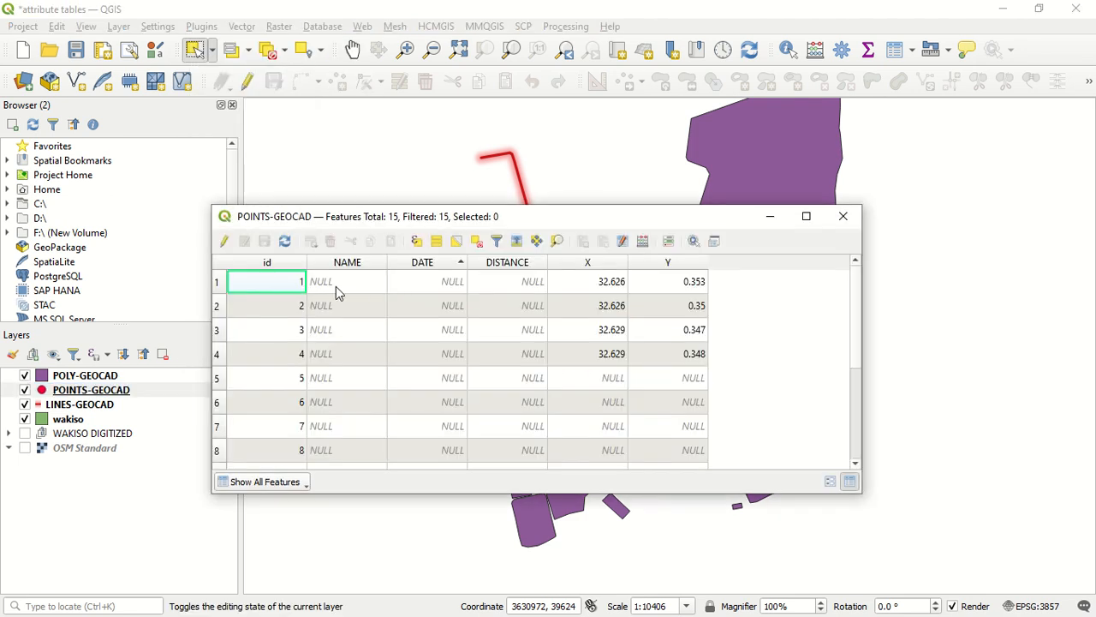
scroll(340, 365, down, 3)
scroll(346, 356, up, 3)
click(843, 217)
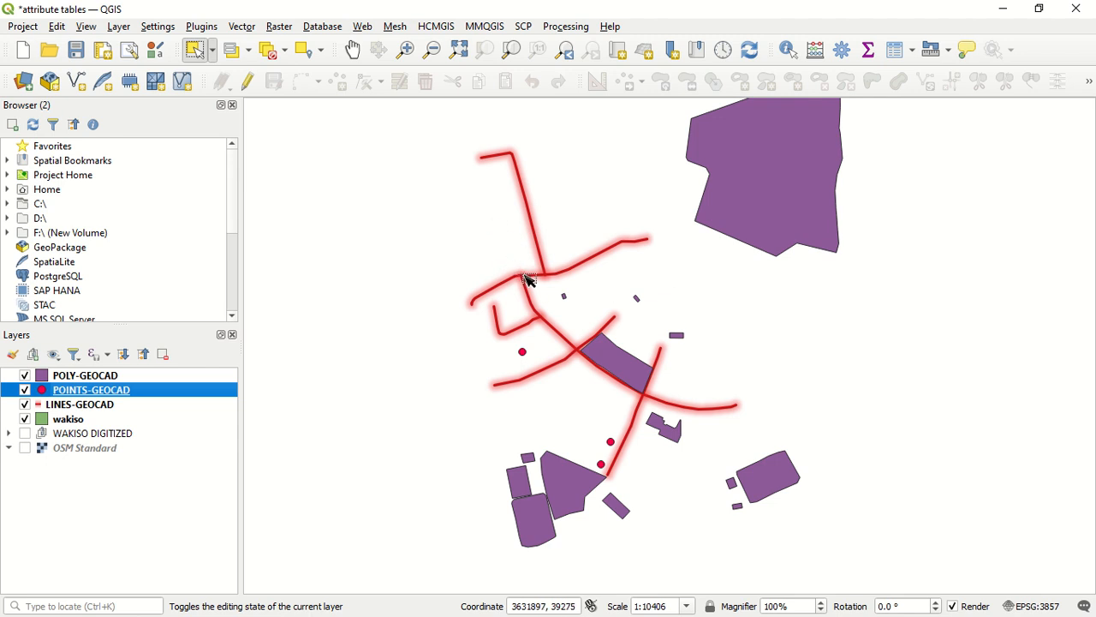
Step: Make POLY-GEOCAD the active layer and select its large northeastern polygon with the Select Features tool
click(214, 57)
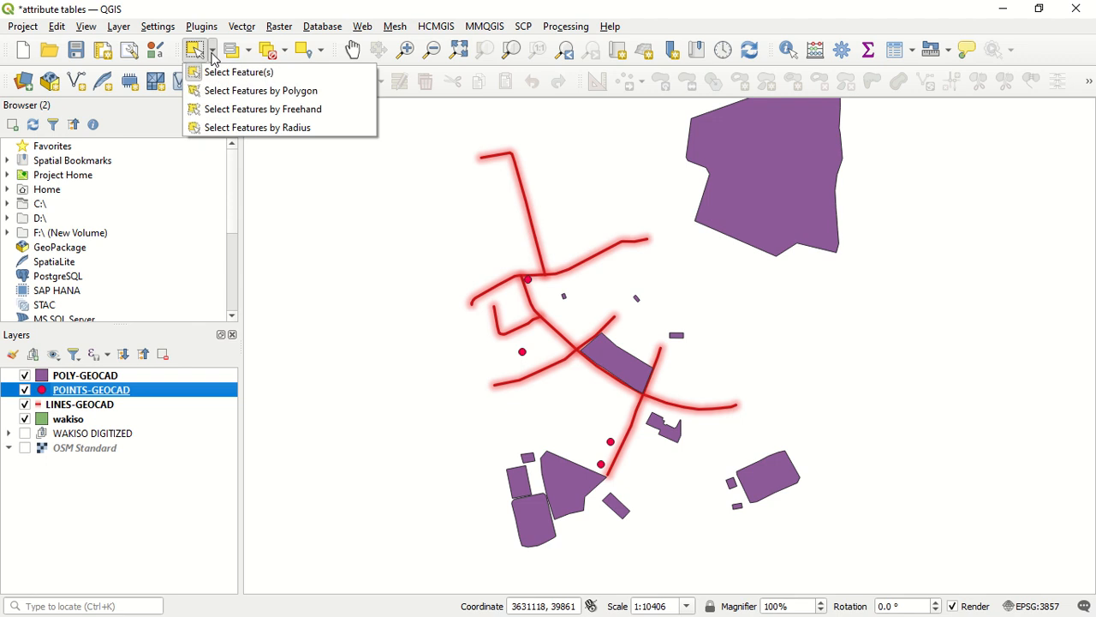
click(249, 80)
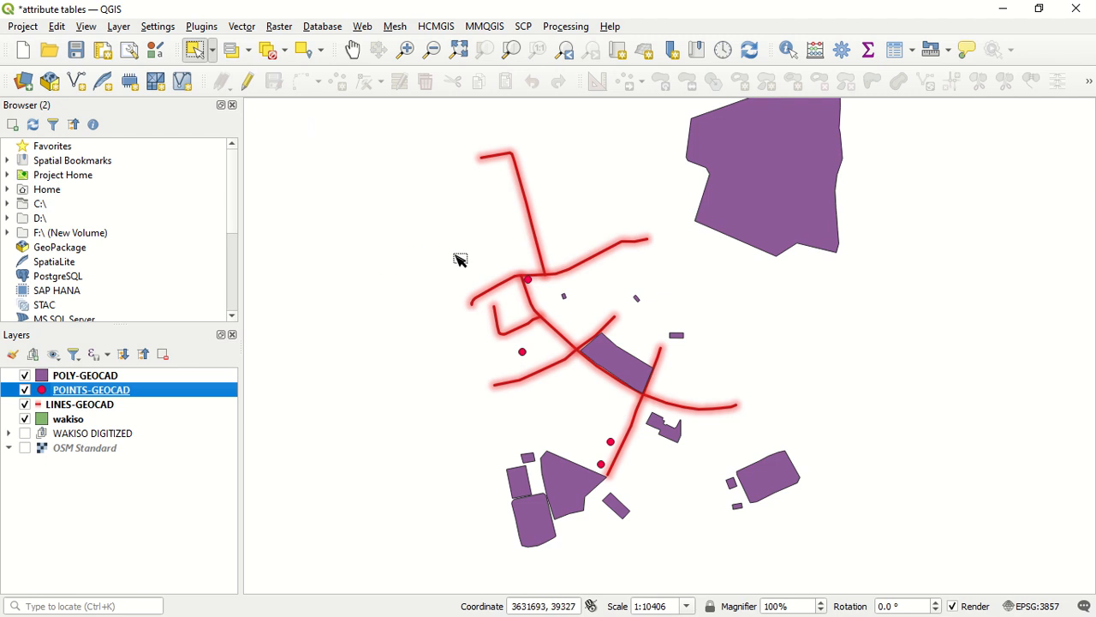
scroll(462, 207, up, 2)
scroll(442, 251, down, 3)
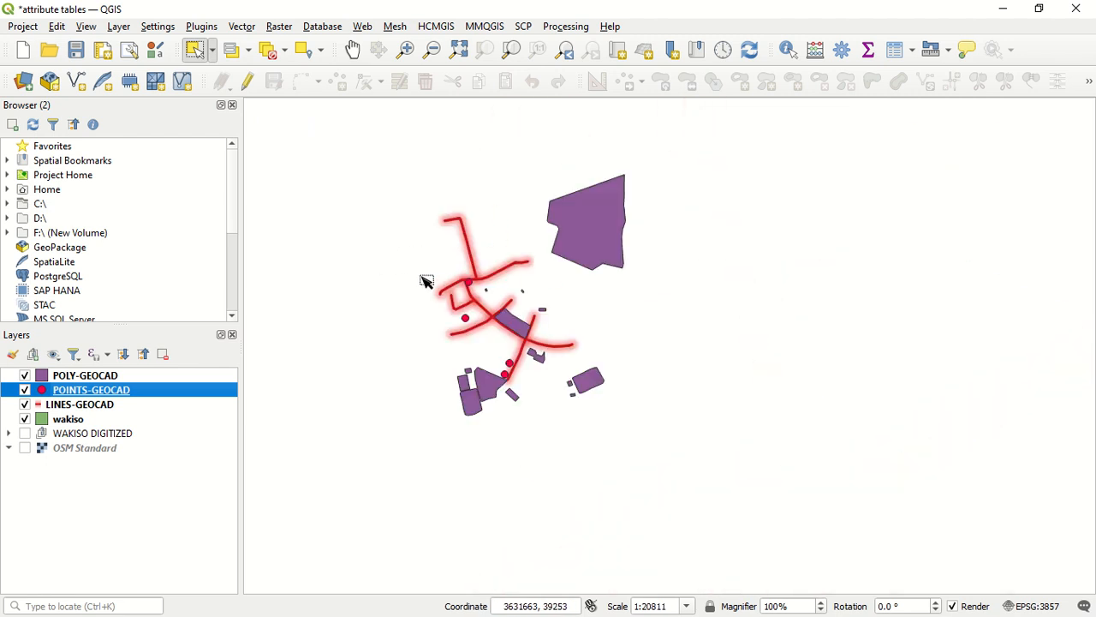
scroll(453, 233, up, 1)
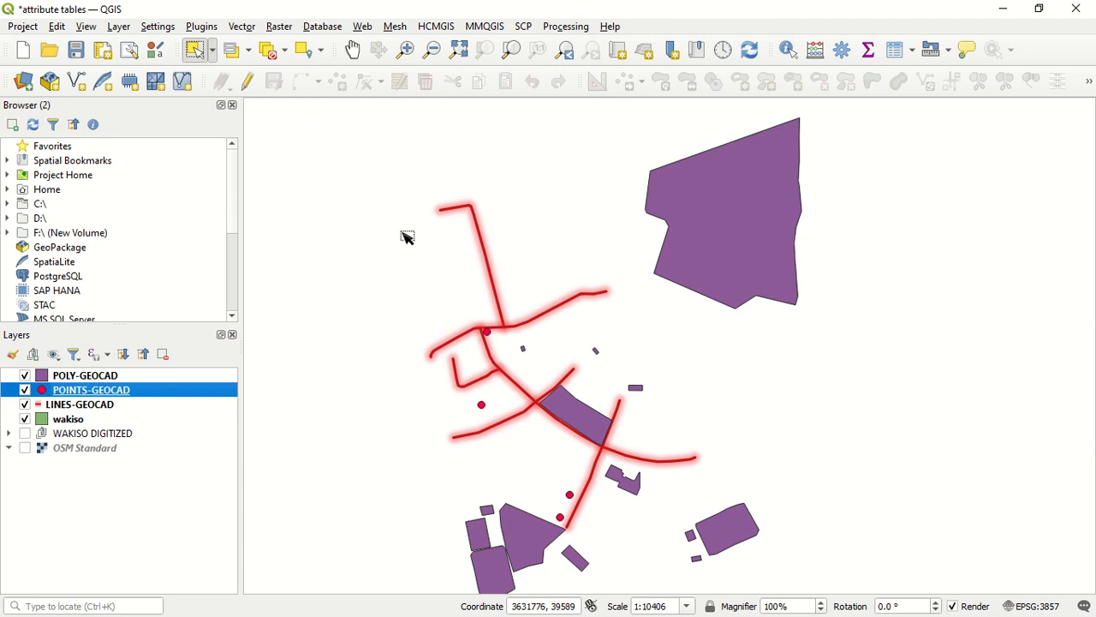
click(163, 377)
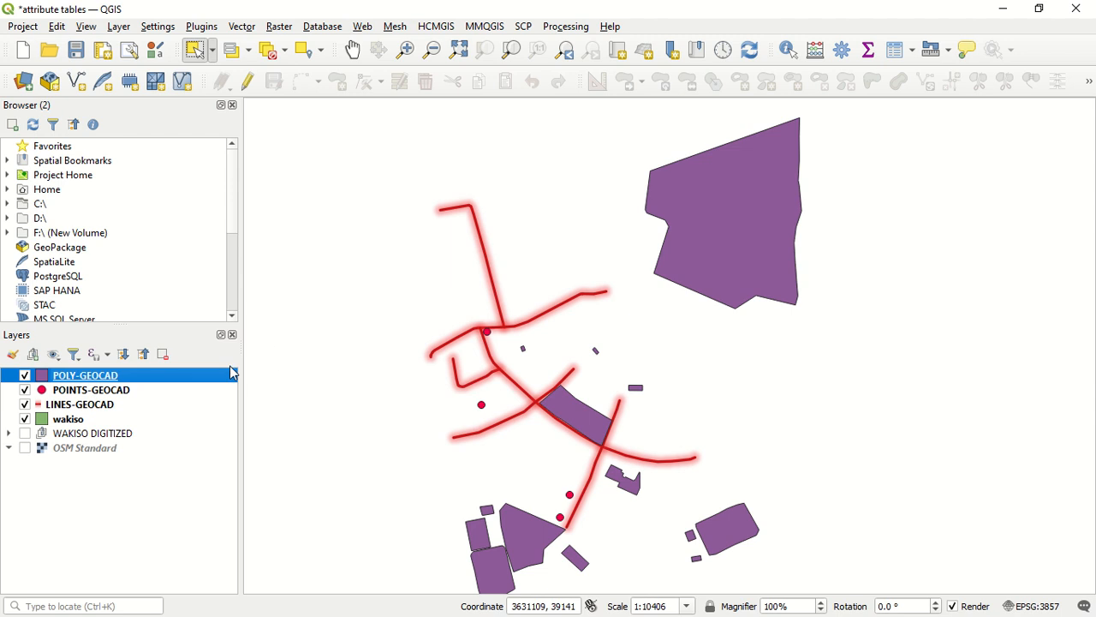
click(733, 206)
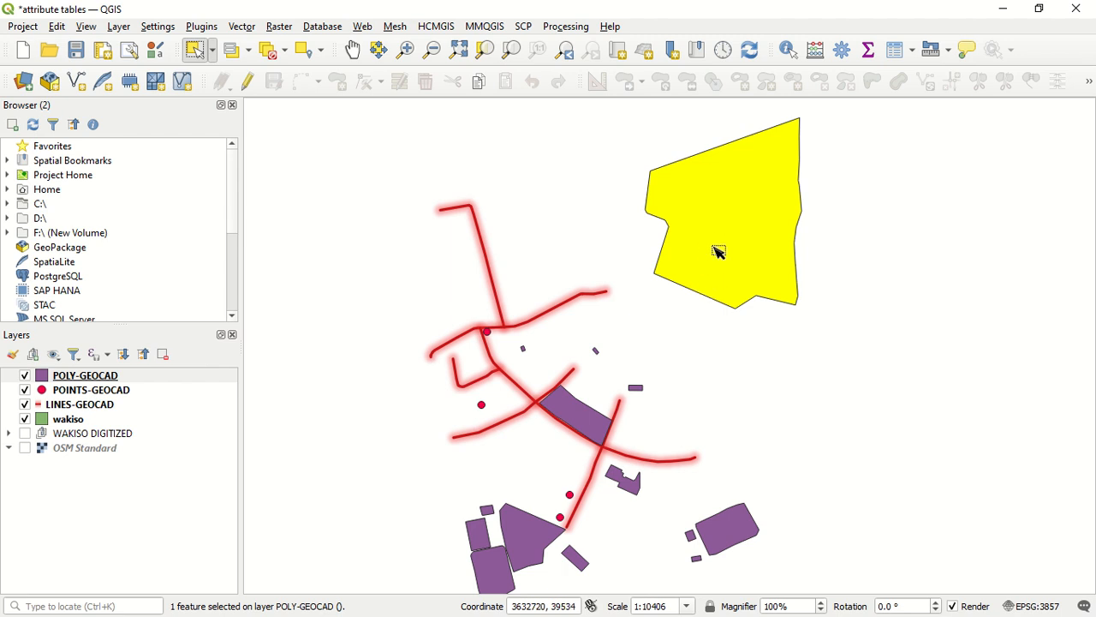
Step: Select six POLY-GEOCAD polygons together: the central block, the large northeastern one, the largest southeastern one and the three largest southwestern ones
click(596, 434)
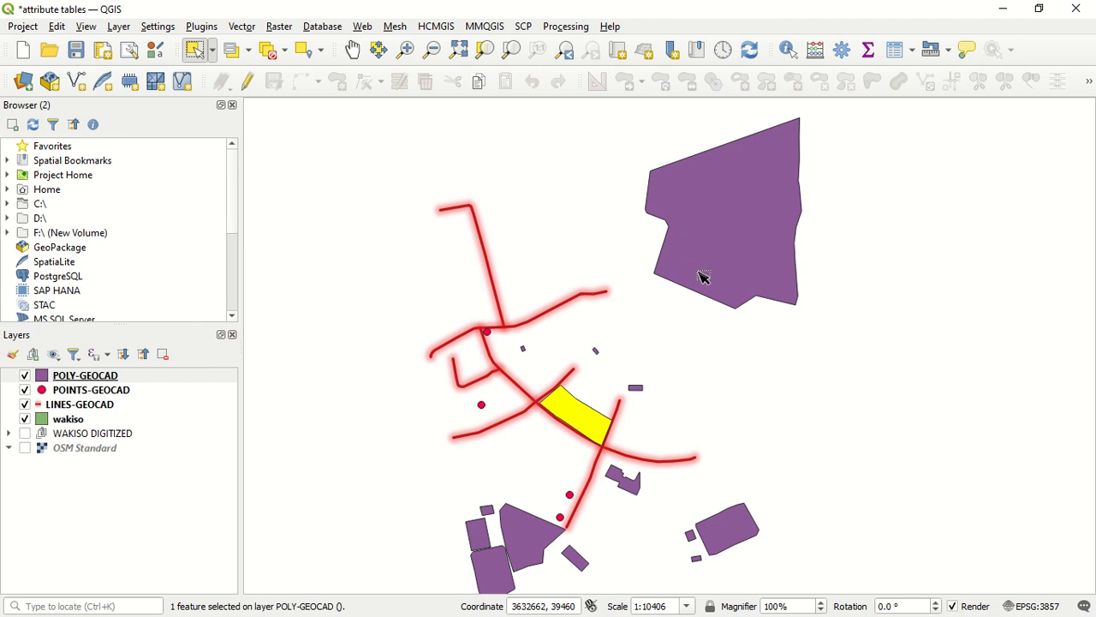
shift+click(743, 263)
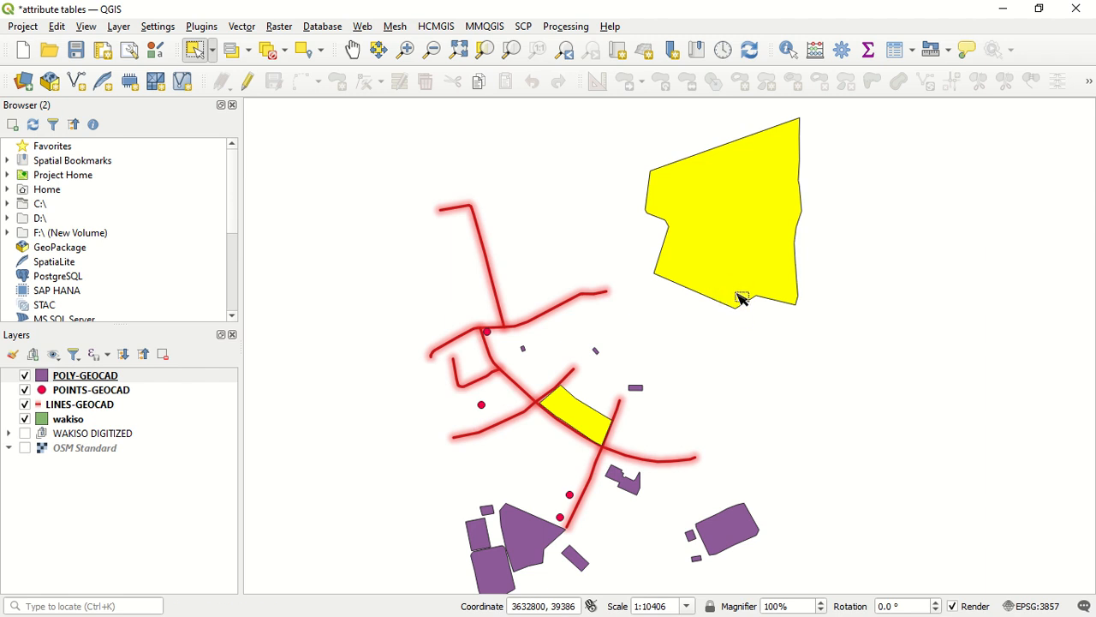
shift+click(735, 529)
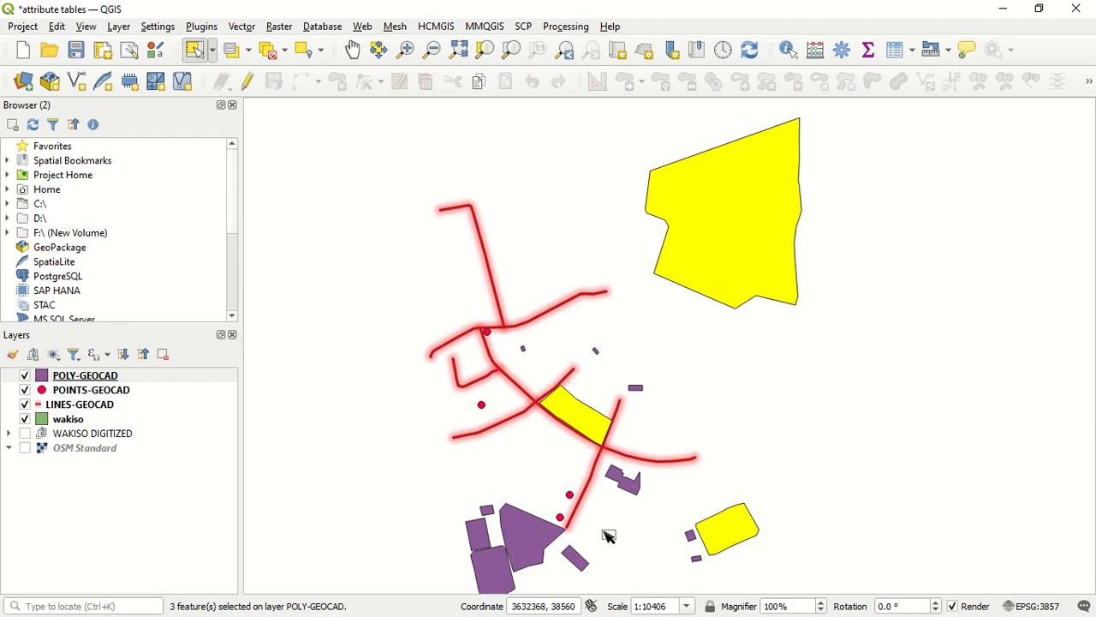
shift+click(544, 537)
shift+click(482, 540)
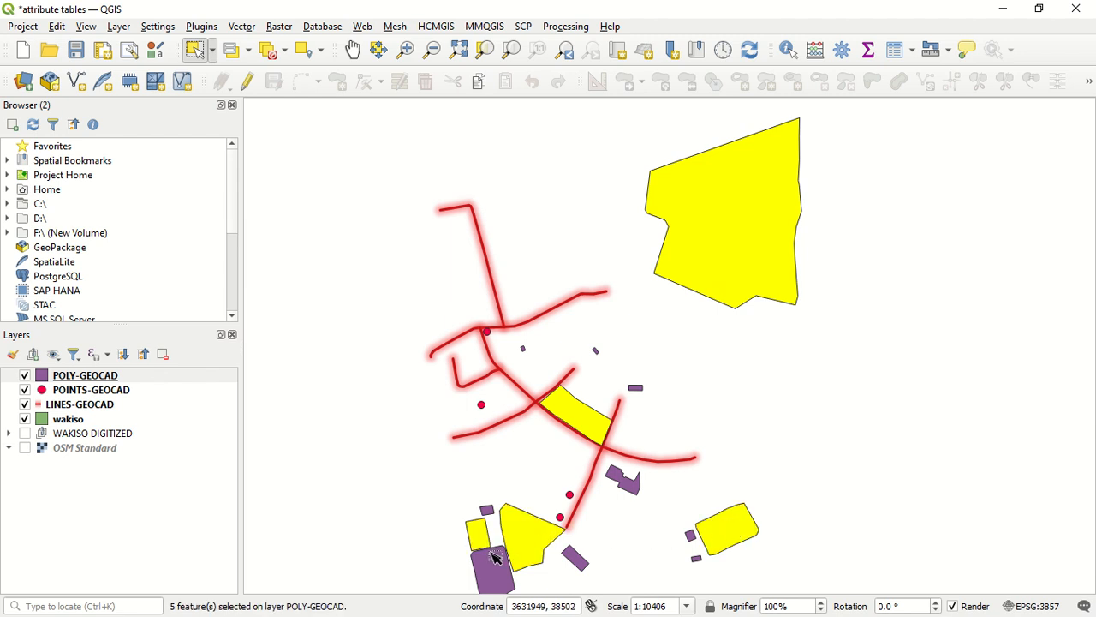
shift+click(501, 571)
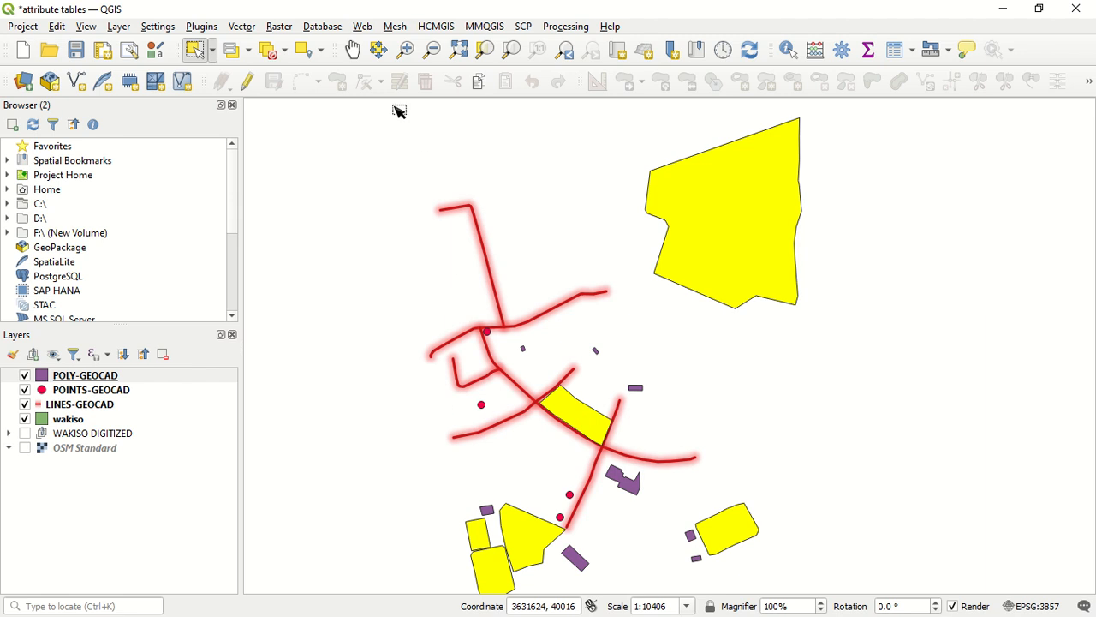
Step: Clear the selection and select four POLY-GEOCAD polygons together: the large northeastern one, central block, largest southeastern one and triangular southwestern one
click(269, 52)
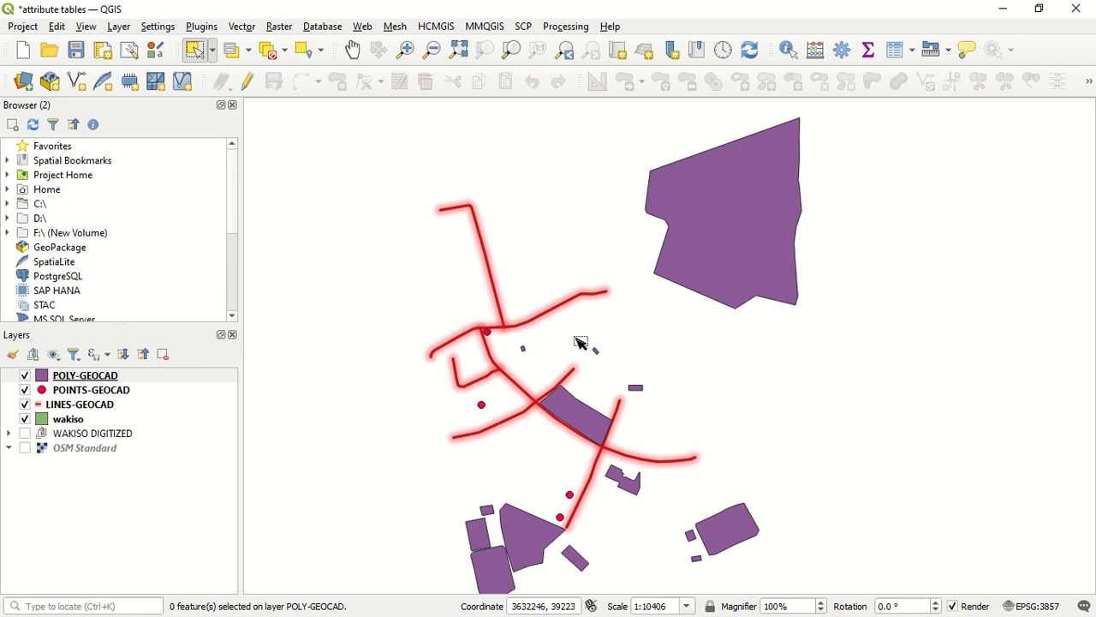
key(shift)
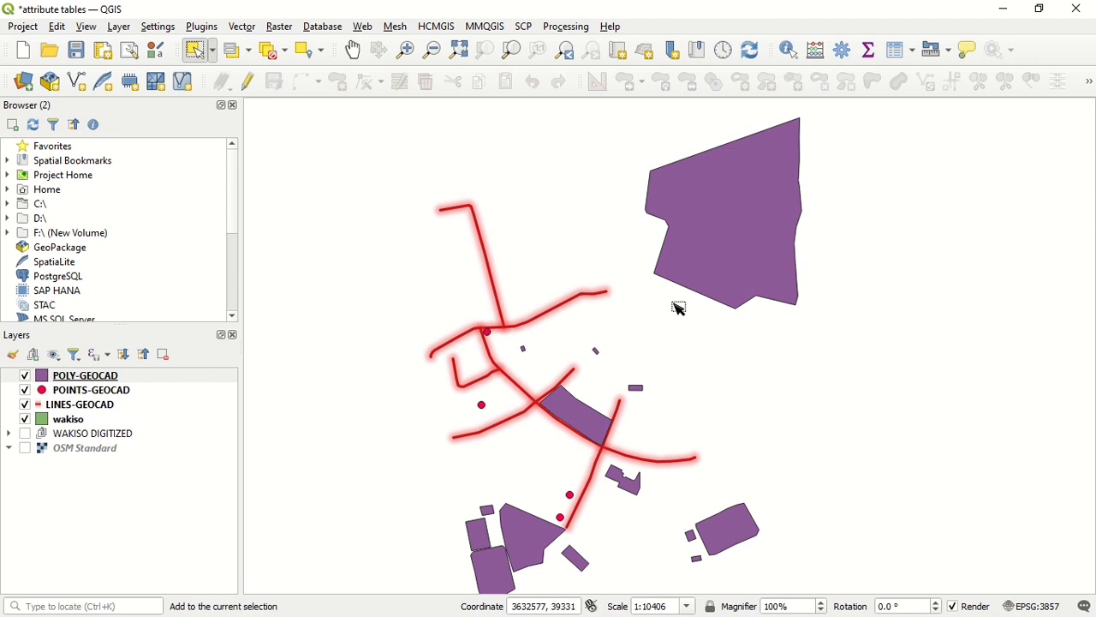
shift+click(727, 251)
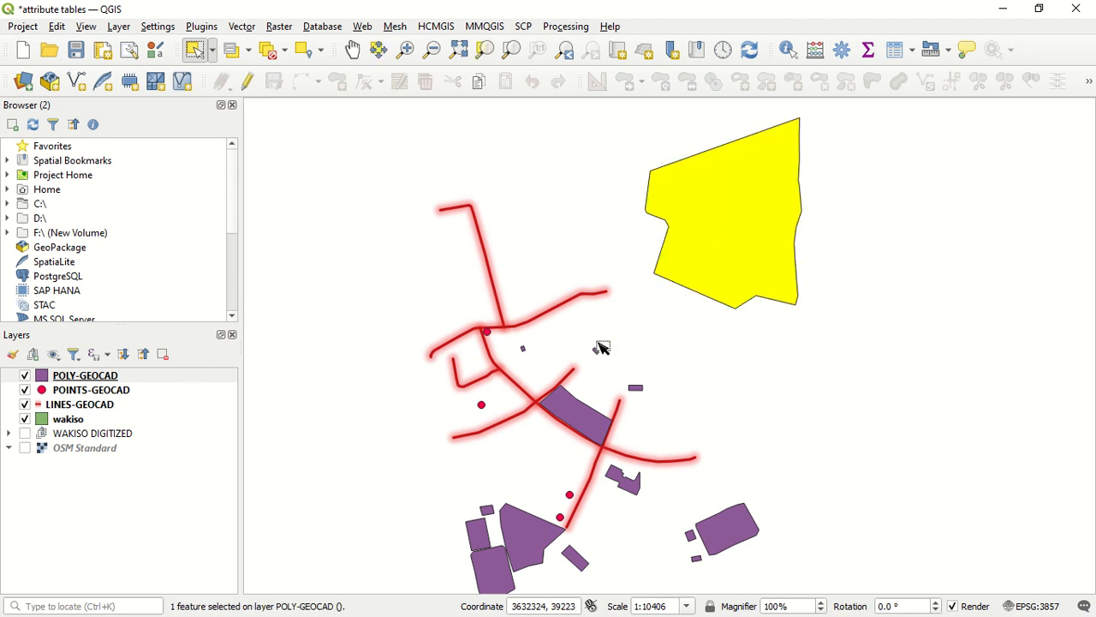
shift+click(595, 417)
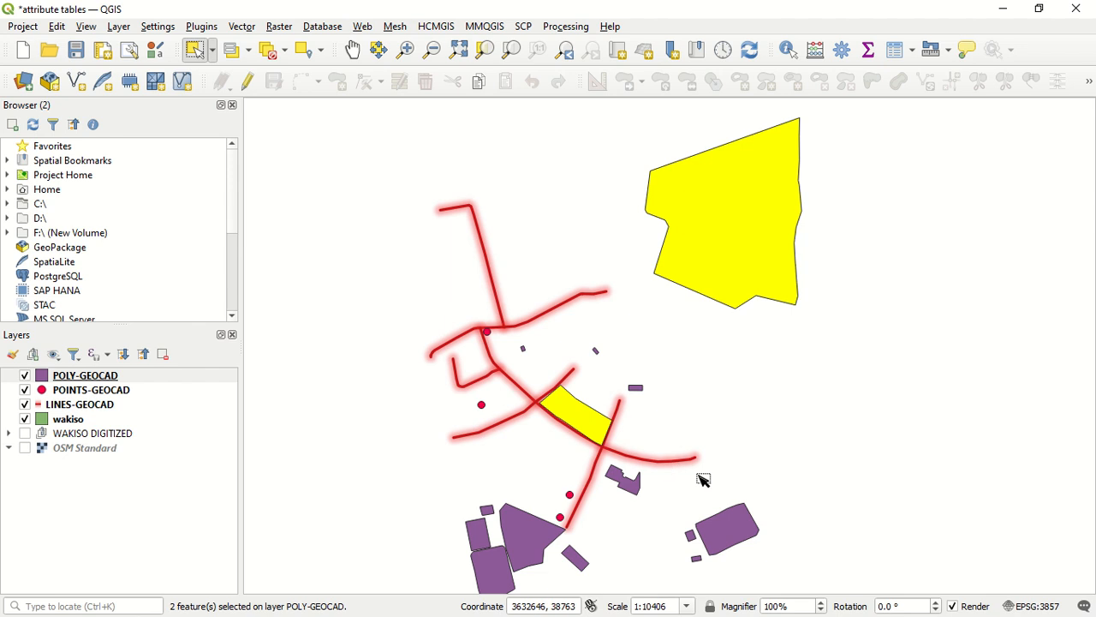
shift+click(727, 533)
shift+click(540, 534)
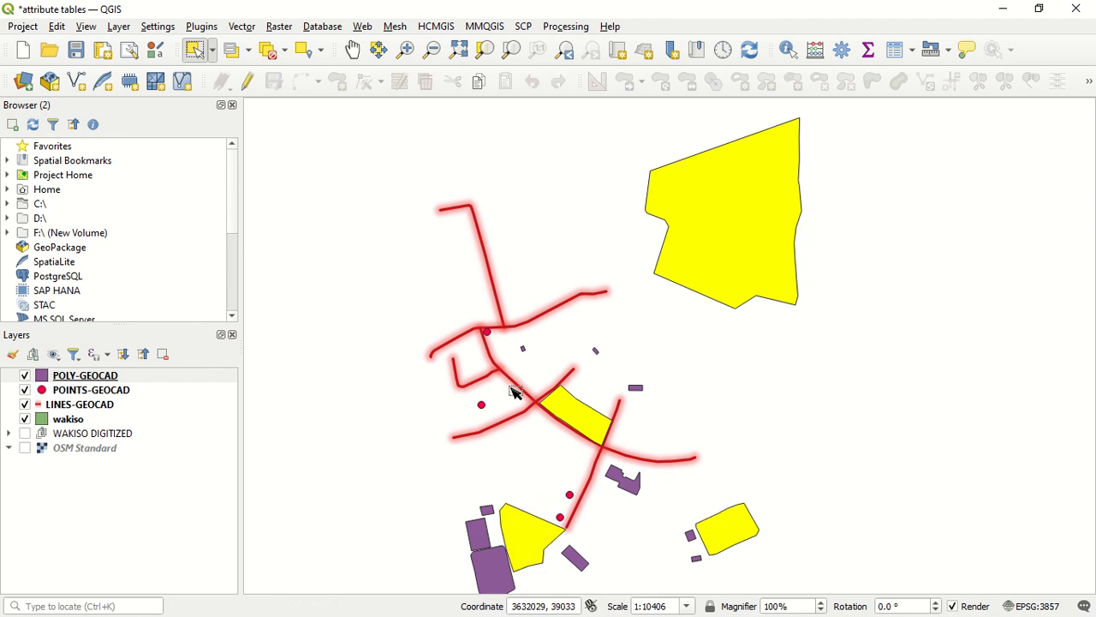
Step: Clear the selection and select the large northeastern polygon, central block and three small northern POLY-GEOCAD polygons with one selection rectangle
click(271, 53)
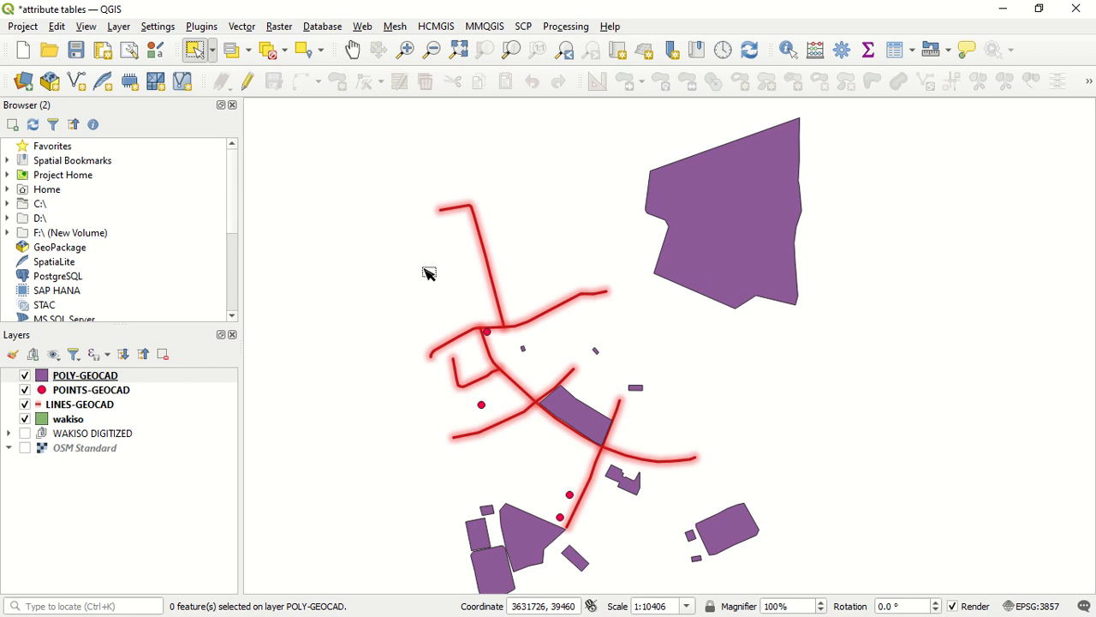
scroll(429, 273, down, 1)
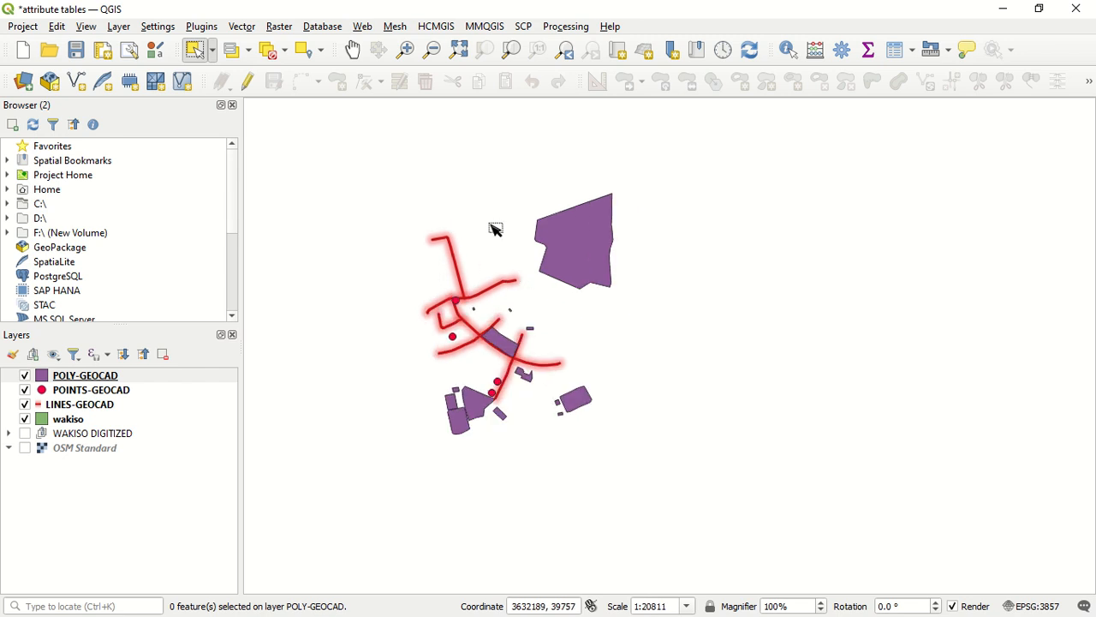
scroll(522, 228, up, 2)
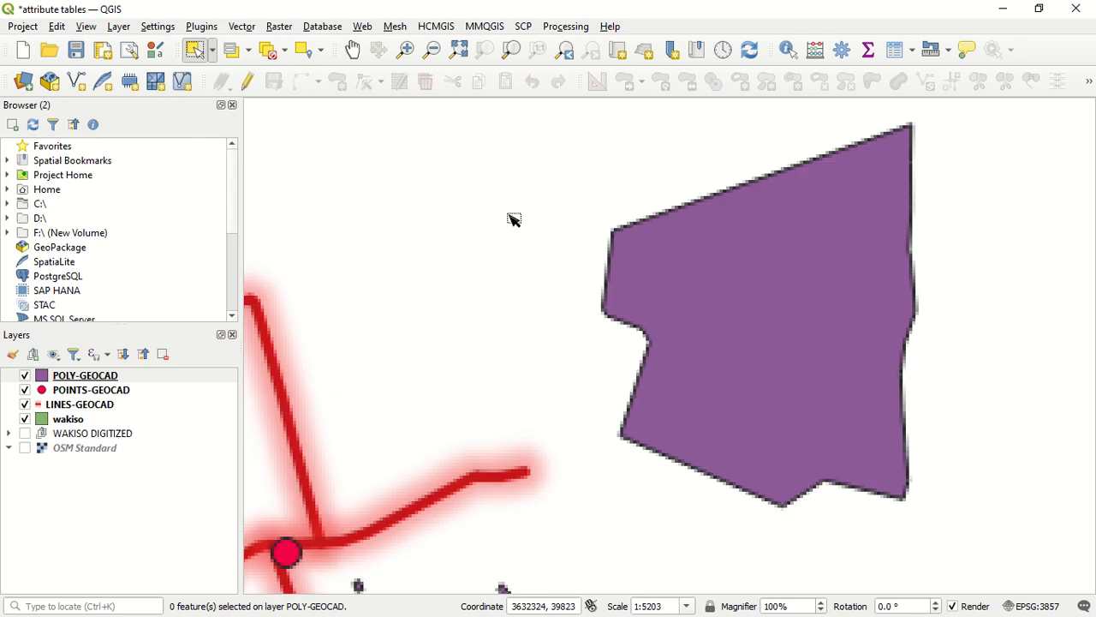
scroll(617, 280, down, 2)
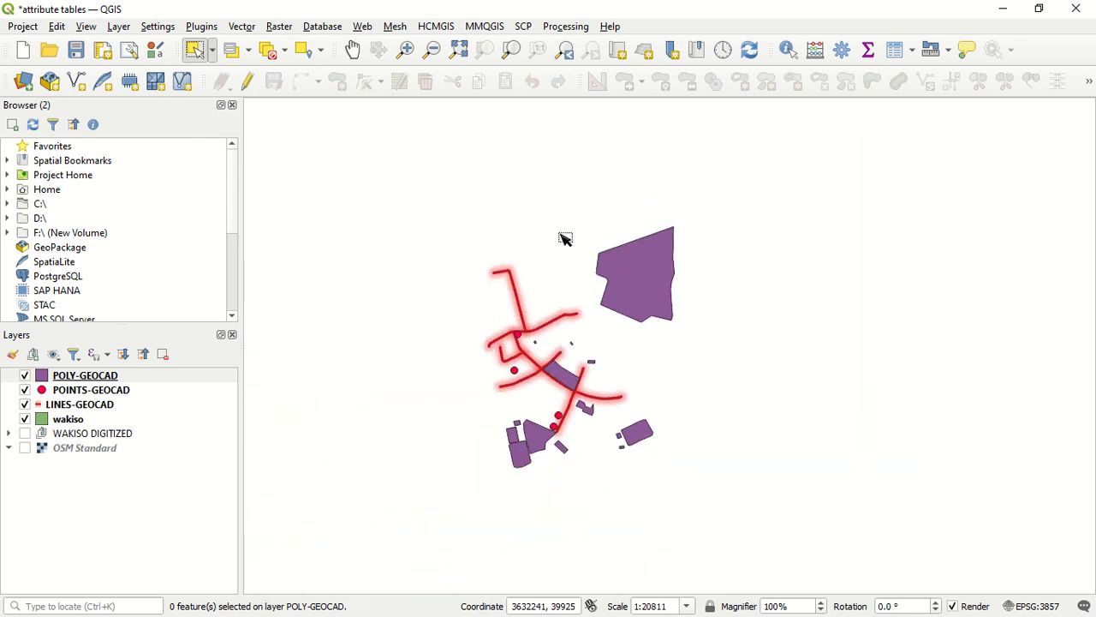
drag(475, 212, 710, 397)
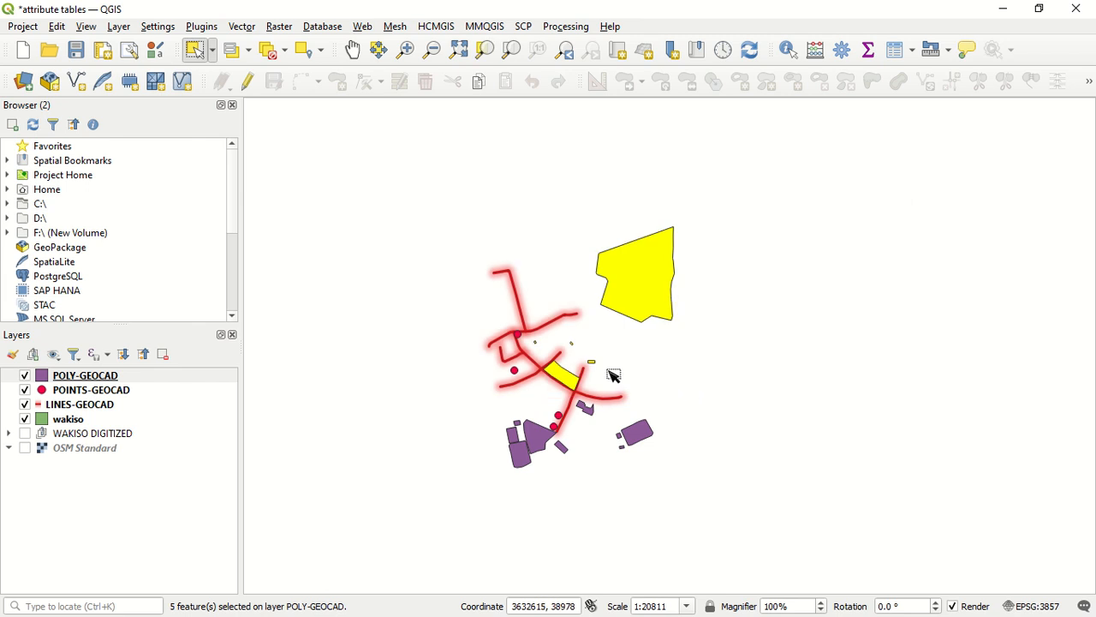
scroll(611, 374, up, 2)
scroll(720, 321, down, 2)
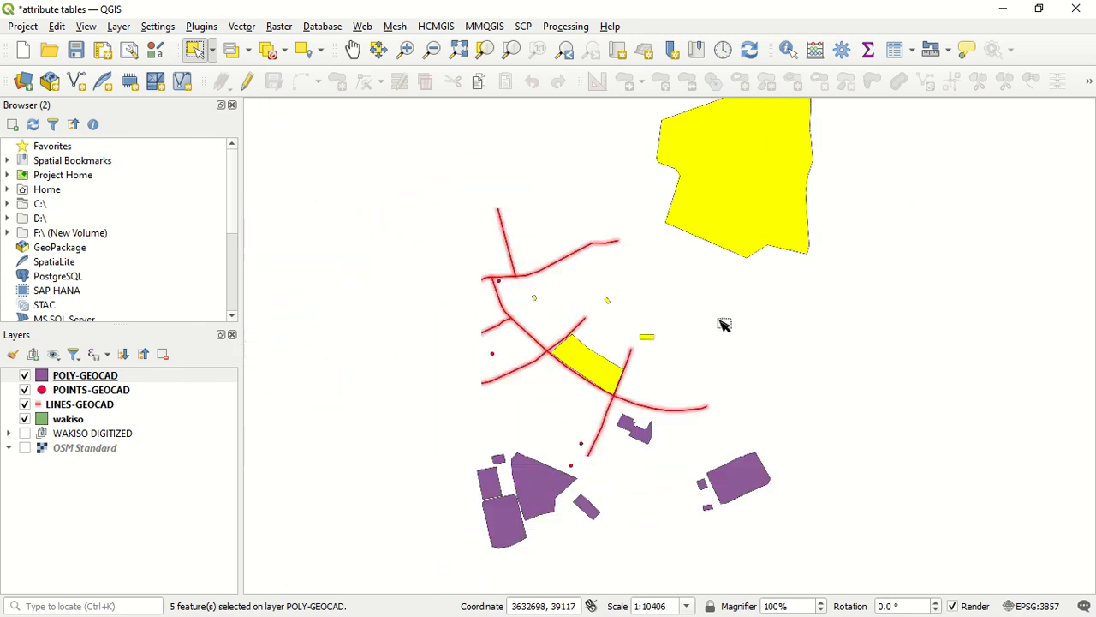
Step: Select all POLY-GEOCAD polygons with one large selection rectangle, and clear the layer's selection
scroll(728, 266, up, 1)
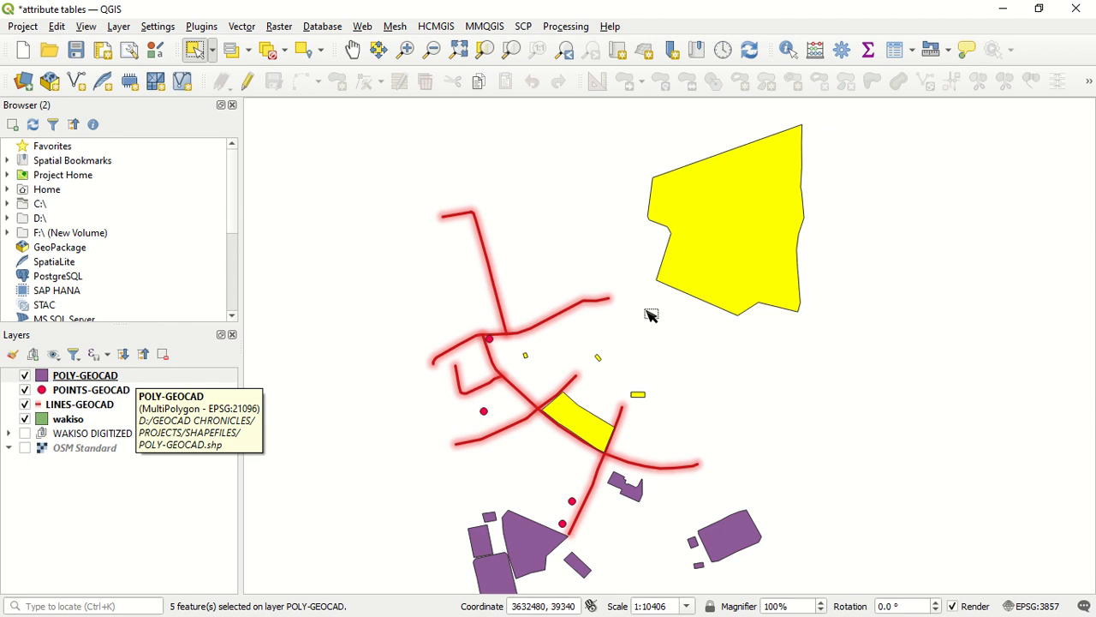
scroll(606, 321, down, 2)
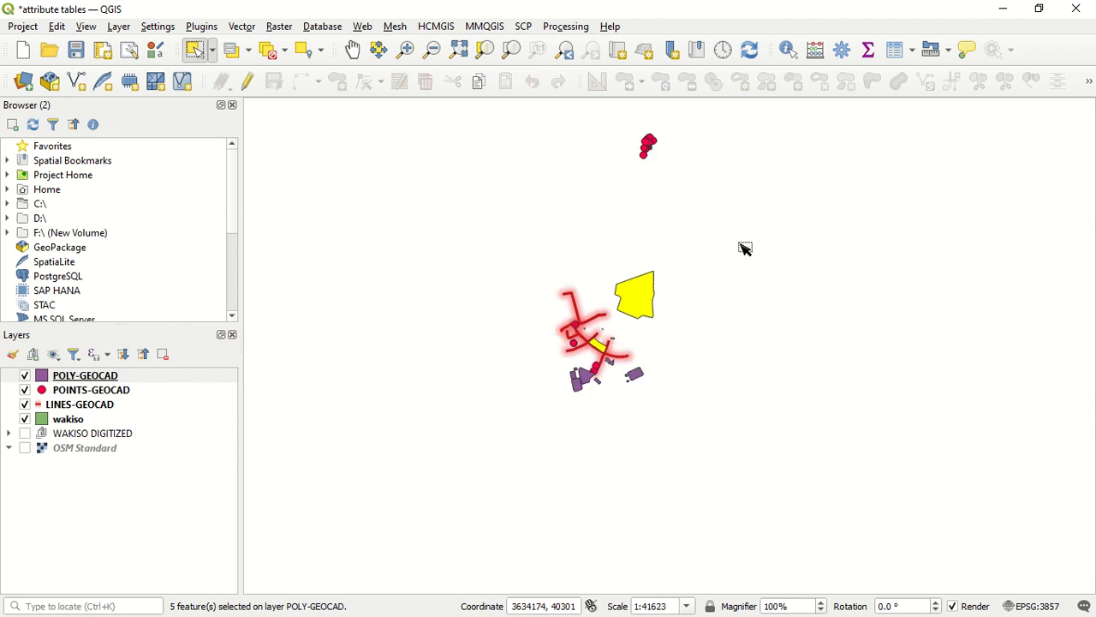
drag(742, 243, 475, 447)
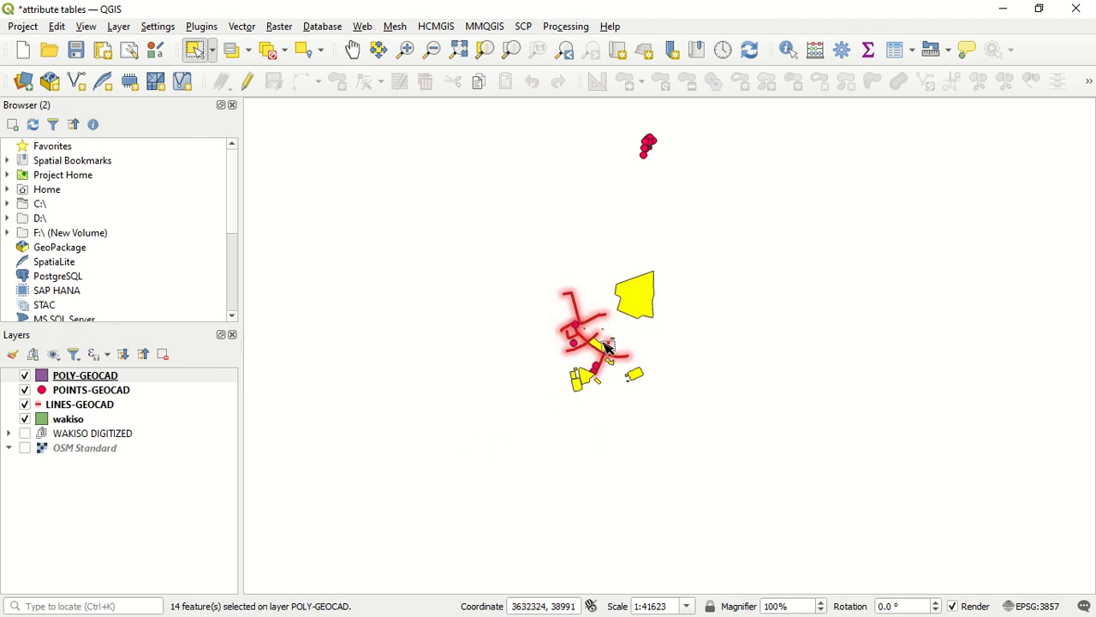
scroll(607, 349, up, 1)
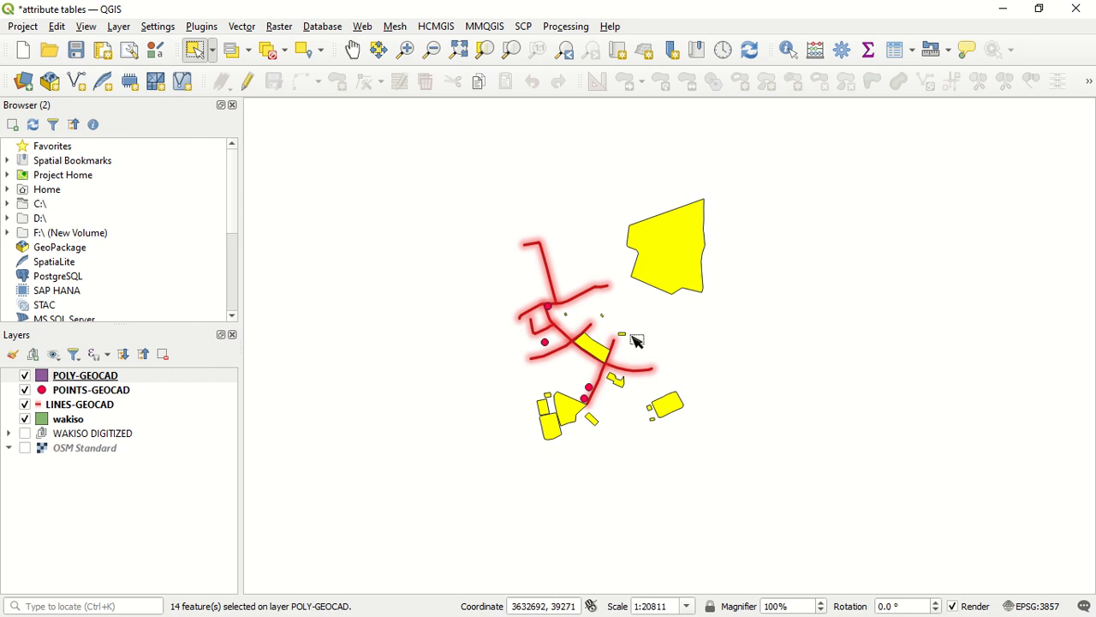
click(205, 382)
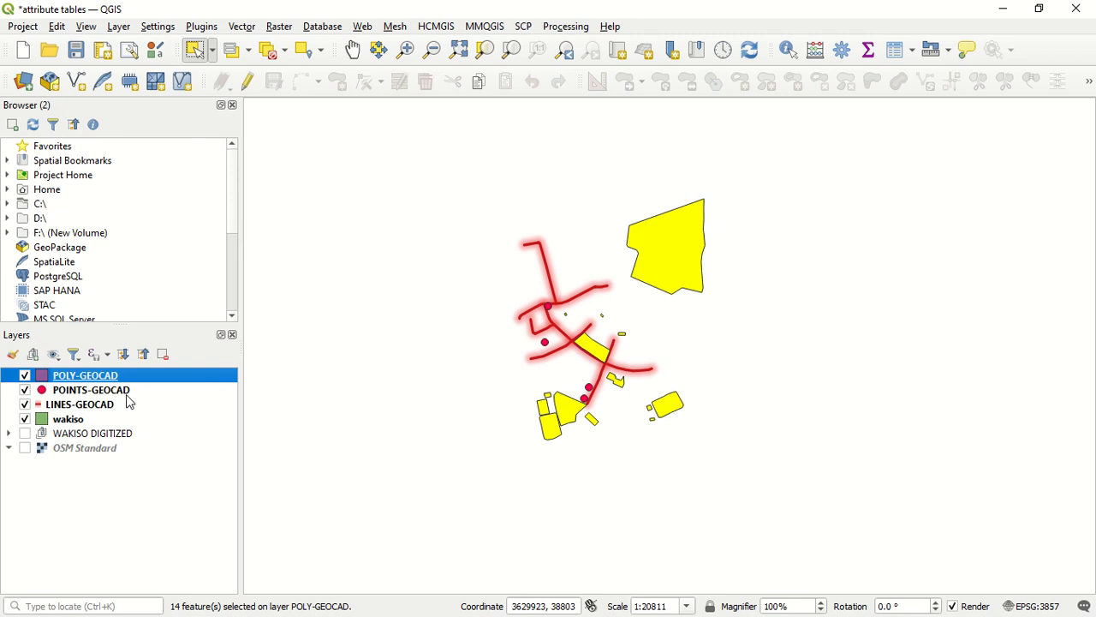
click(273, 51)
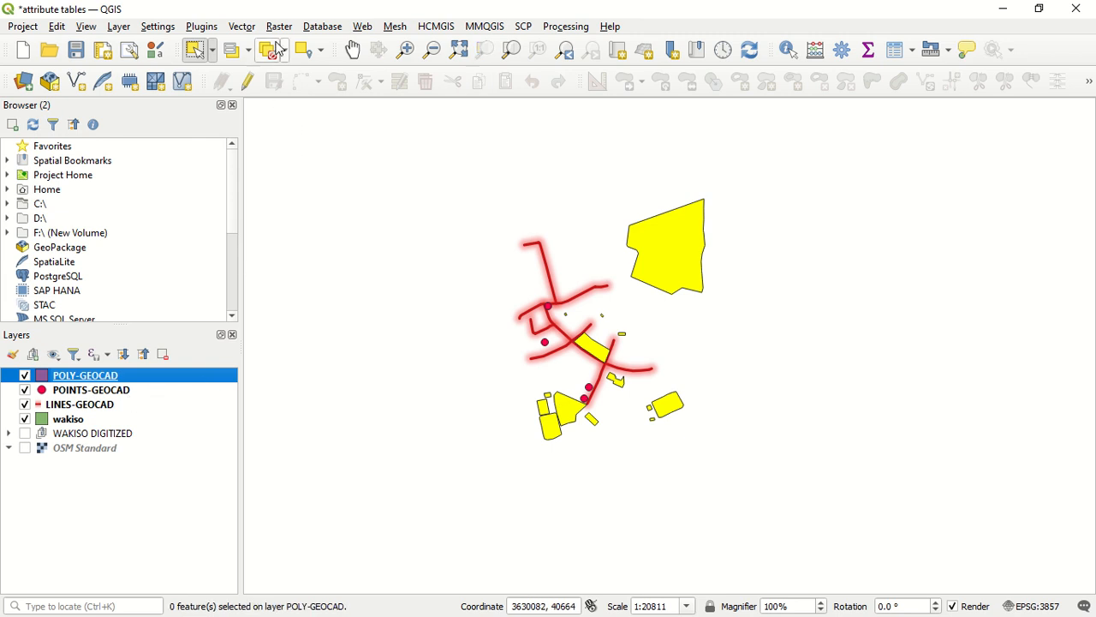
Step: Make POINTS-GEOCAD the active layer and select individual points one at a time near the lines
click(183, 392)
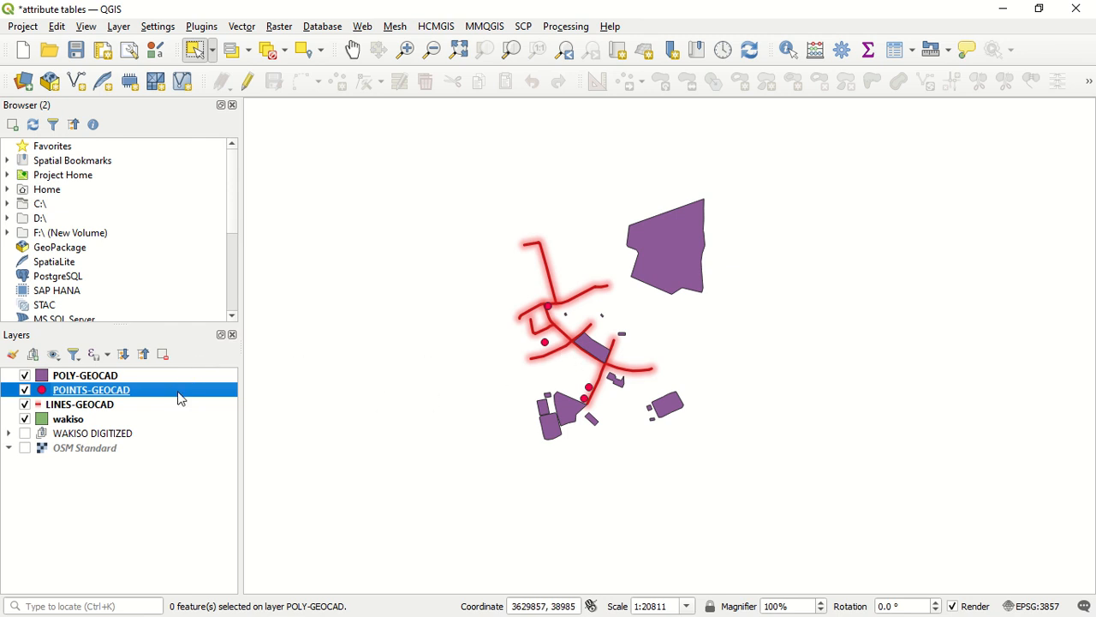
click(546, 344)
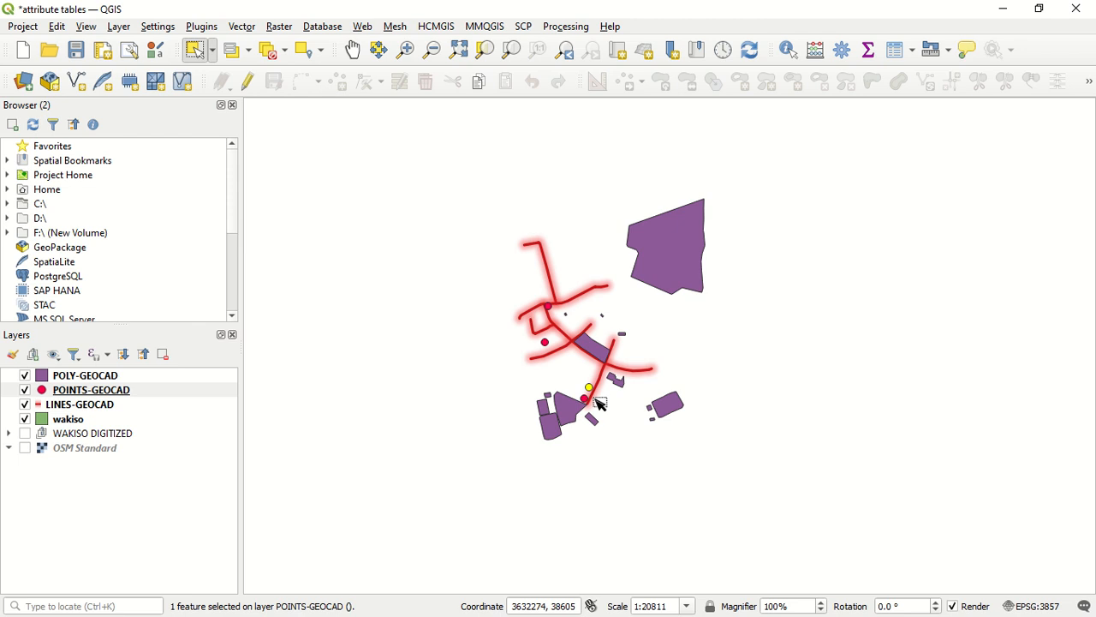
click(588, 402)
Step: Select the four POINTS-GEOCAD points around the lines with a selection rectangle, and clear the selection
drag(480, 258, 675, 486)
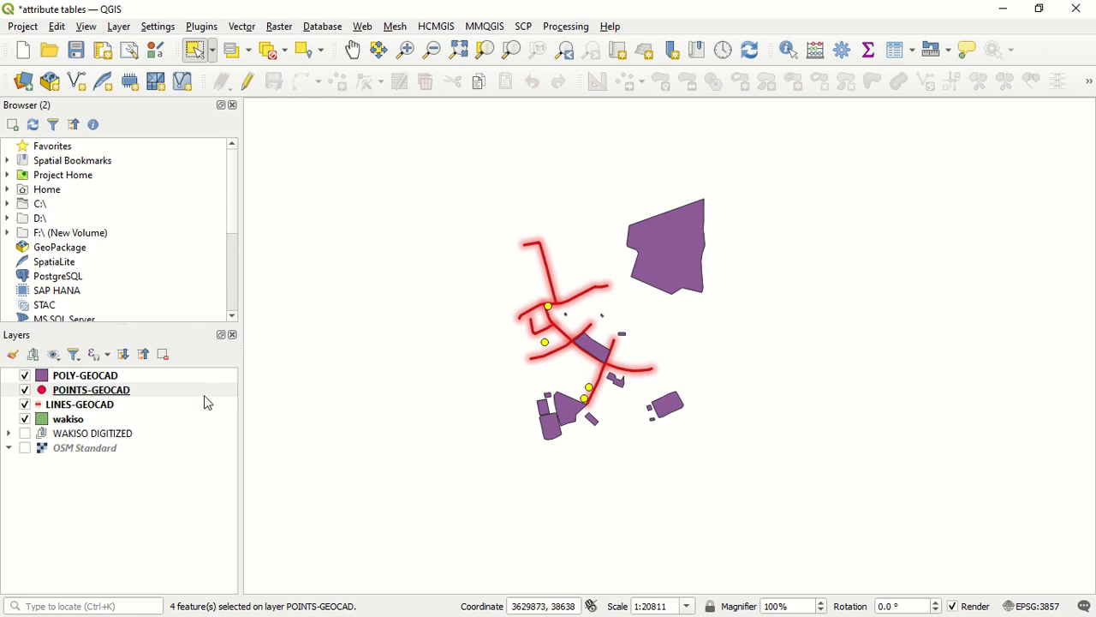
drag(432, 187, 856, 466)
click(267, 56)
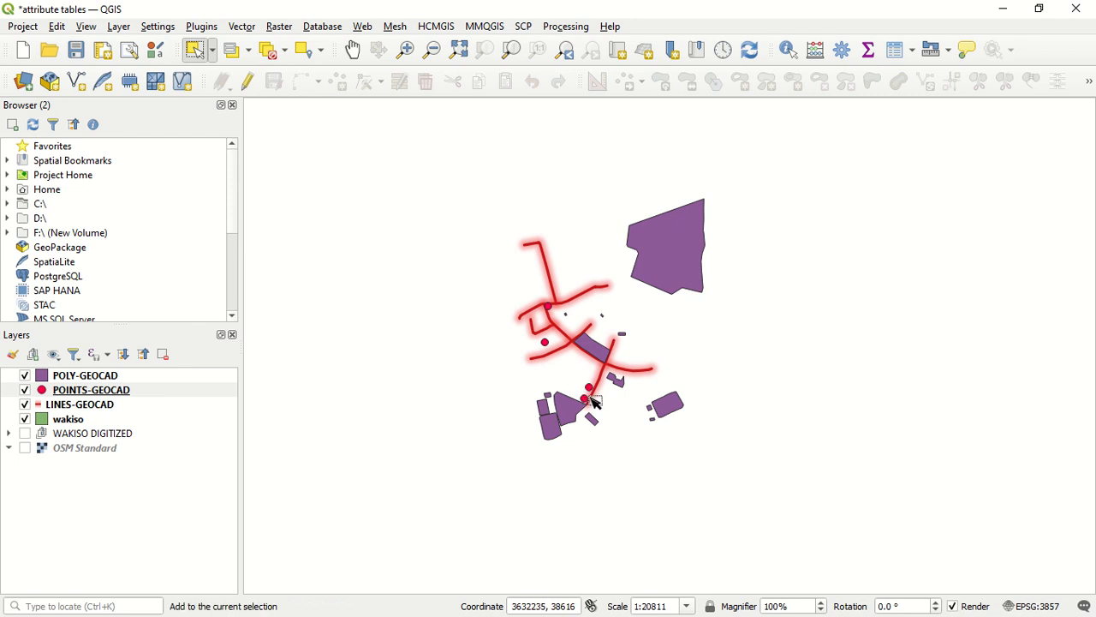
Step: Build up a selection of the four POINTS-GEOCAD points around the lines one by one, and clear it
click(588, 398)
shift+click(589, 390)
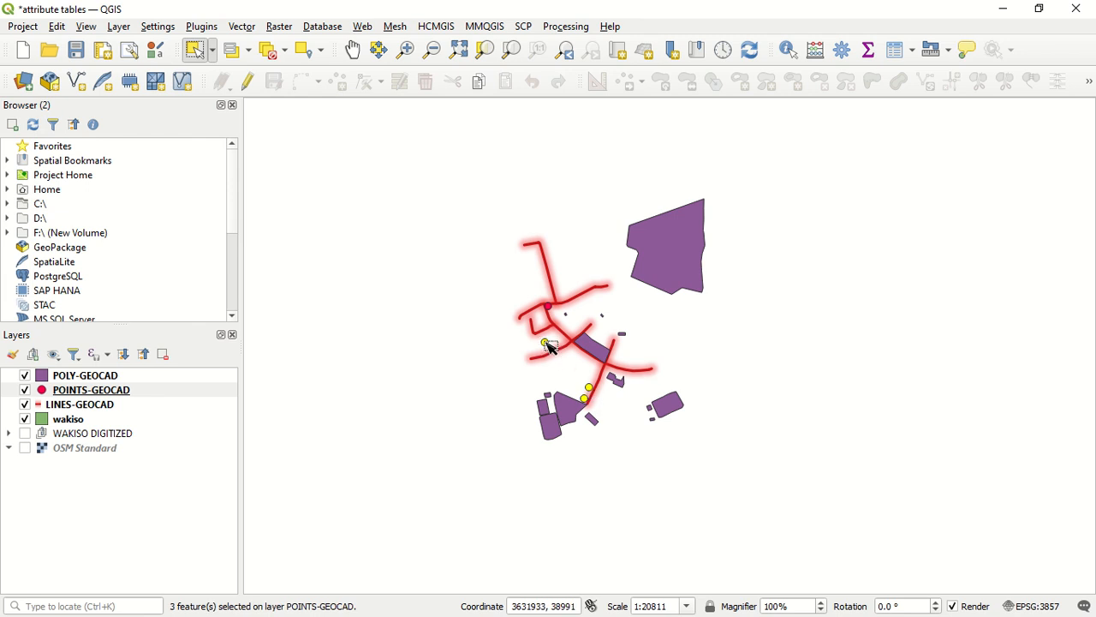
shift+click(549, 309)
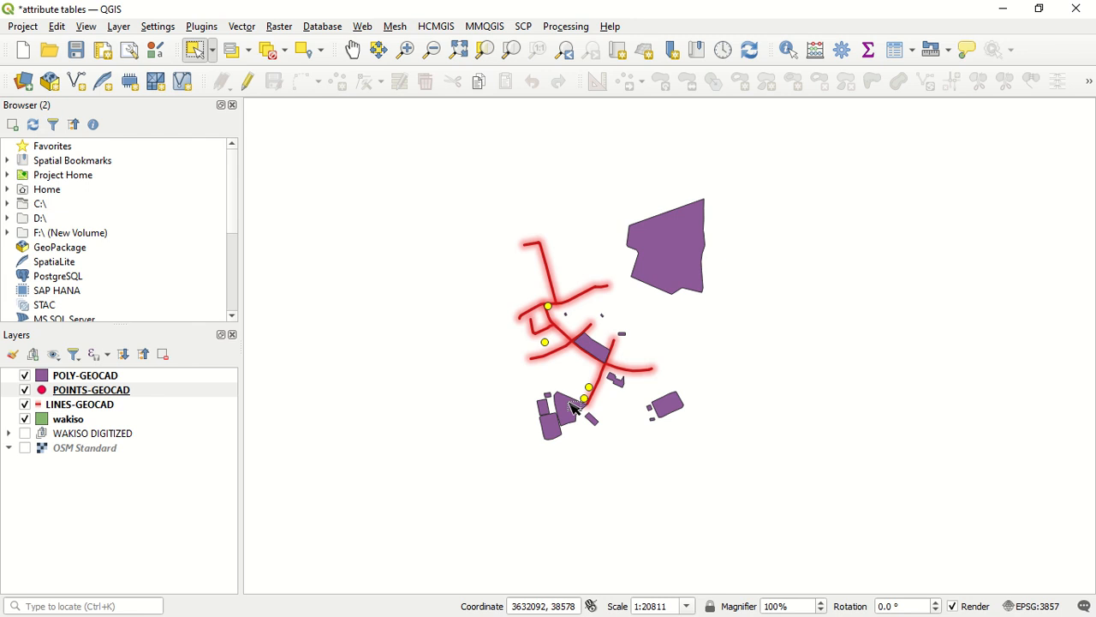
click(269, 49)
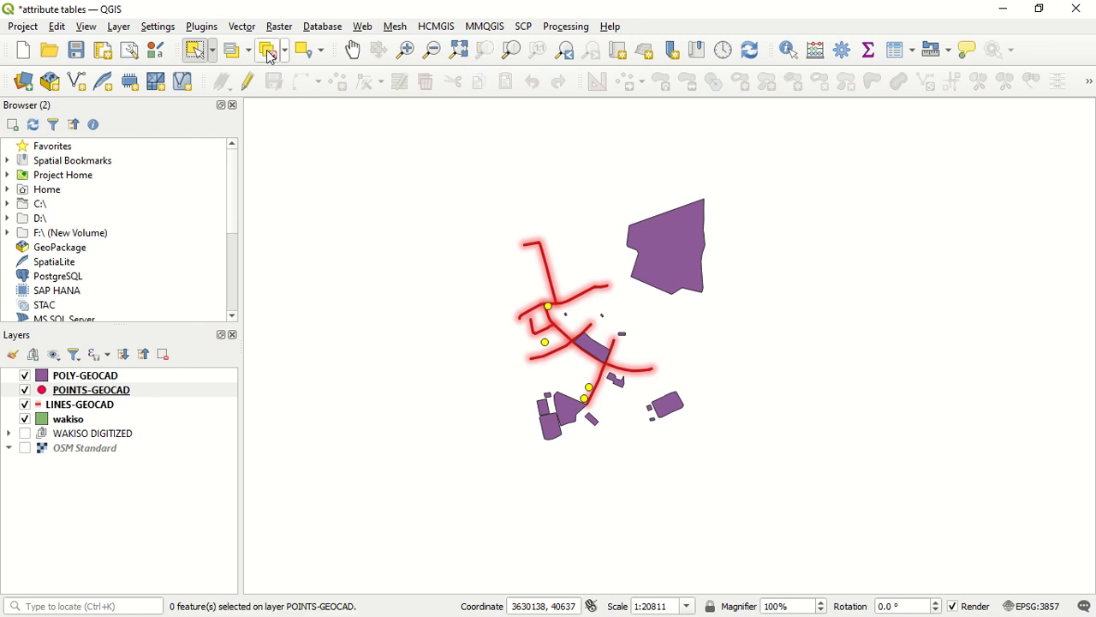
Step: Make LINES-GEOCAD the active layer and select five of its lines one at a time, ending with the long central diagonal
click(146, 405)
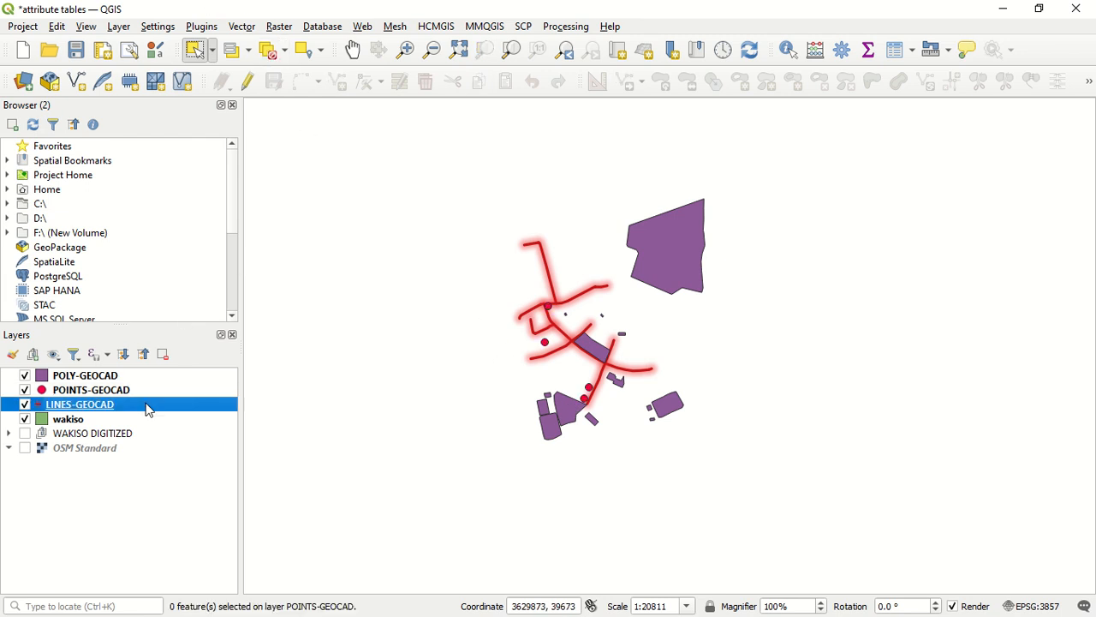
click(552, 279)
click(167, 407)
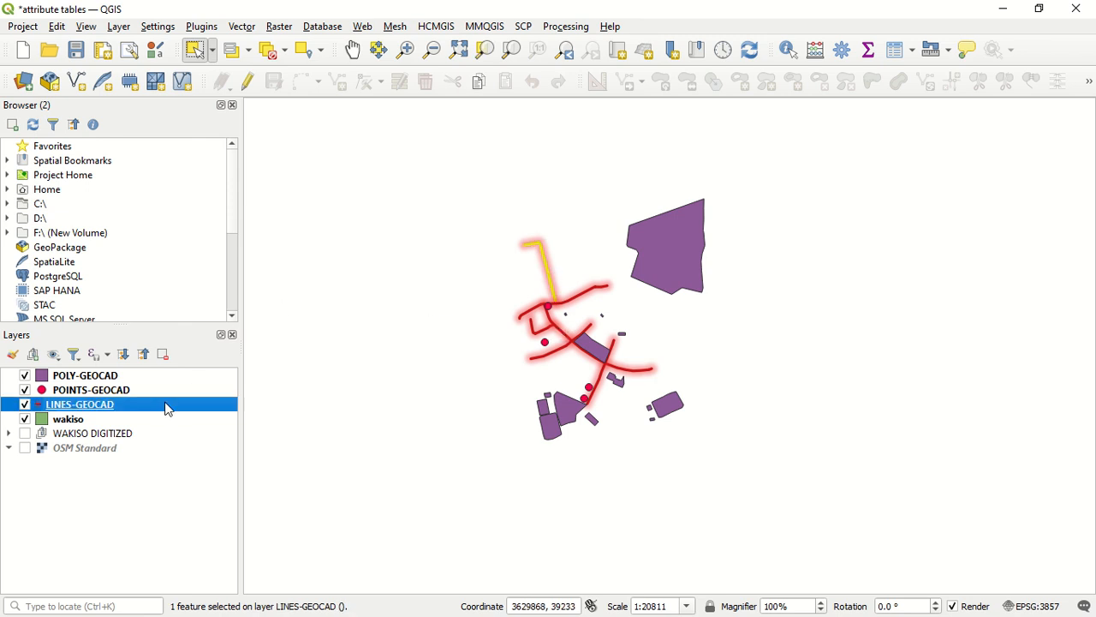
click(587, 298)
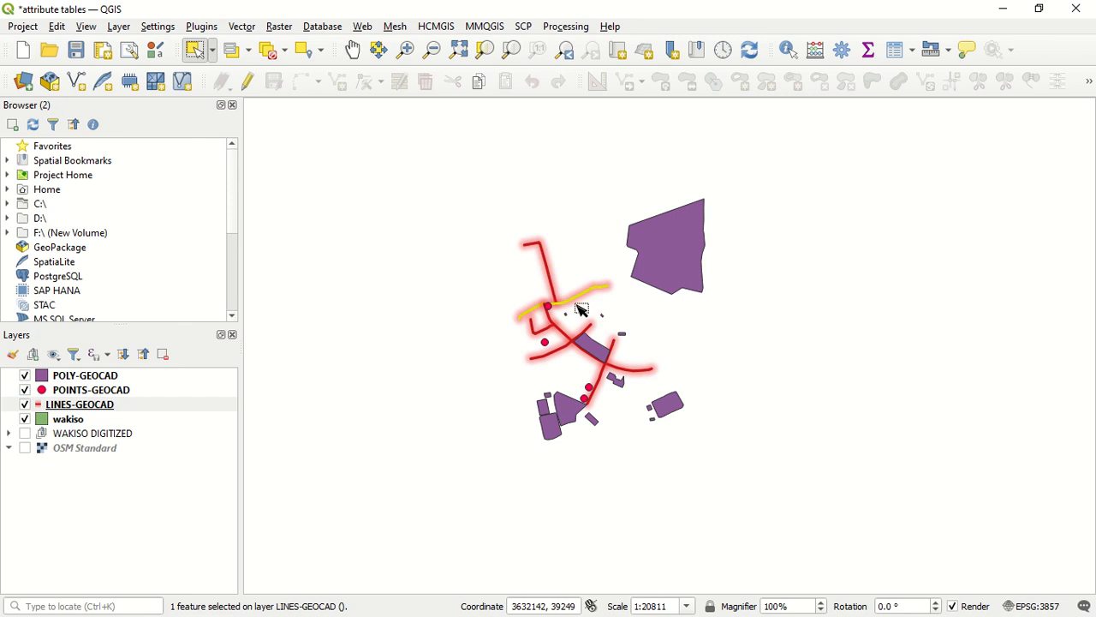
click(540, 334)
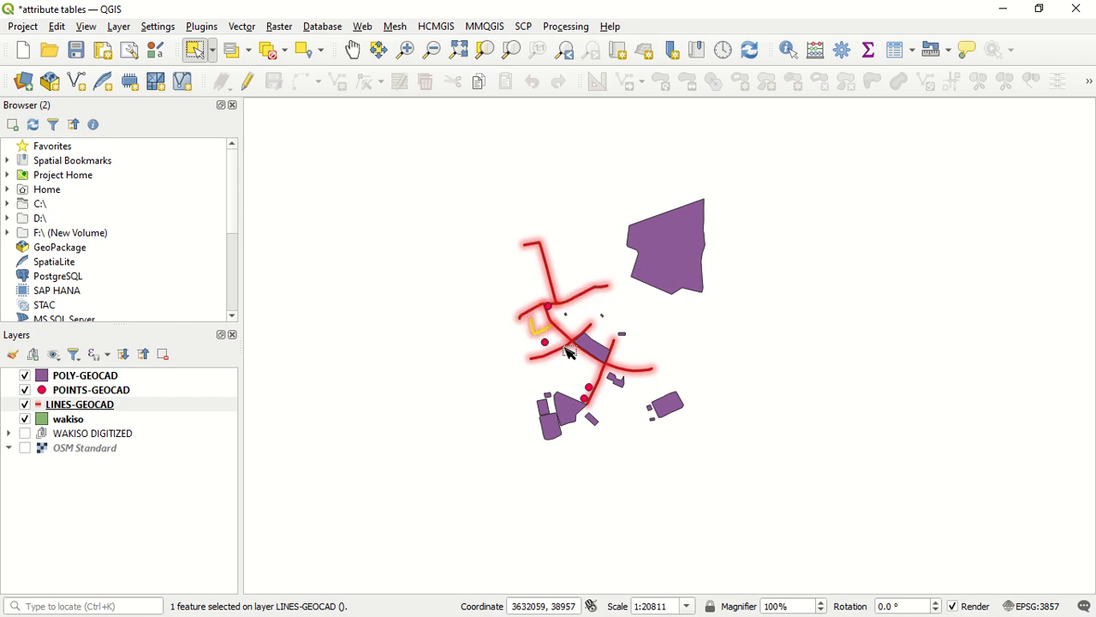
click(569, 353)
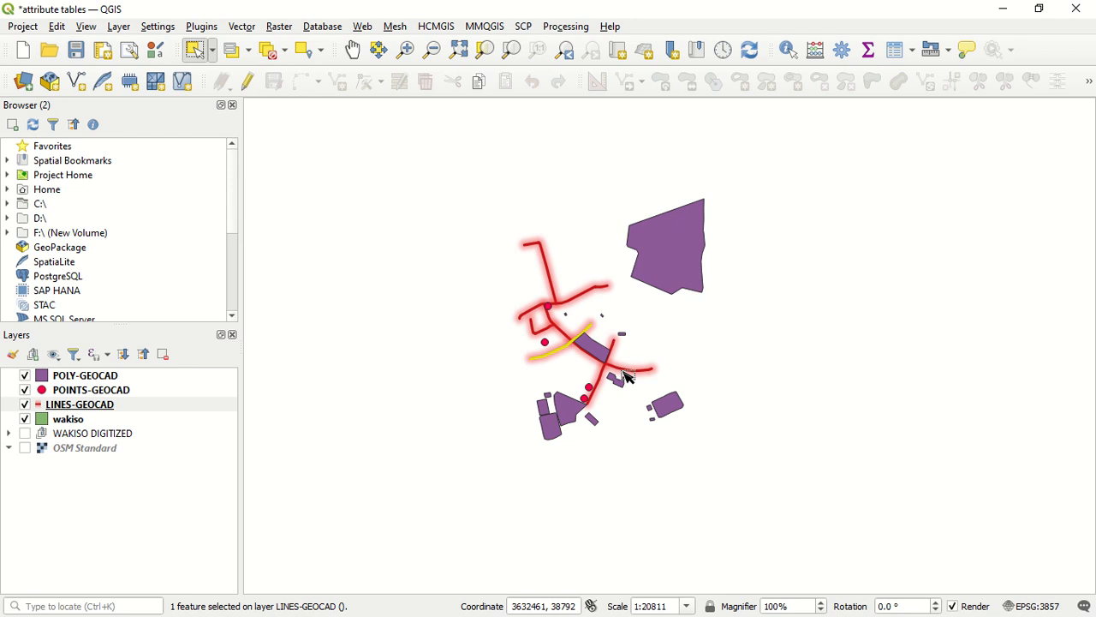
click(622, 370)
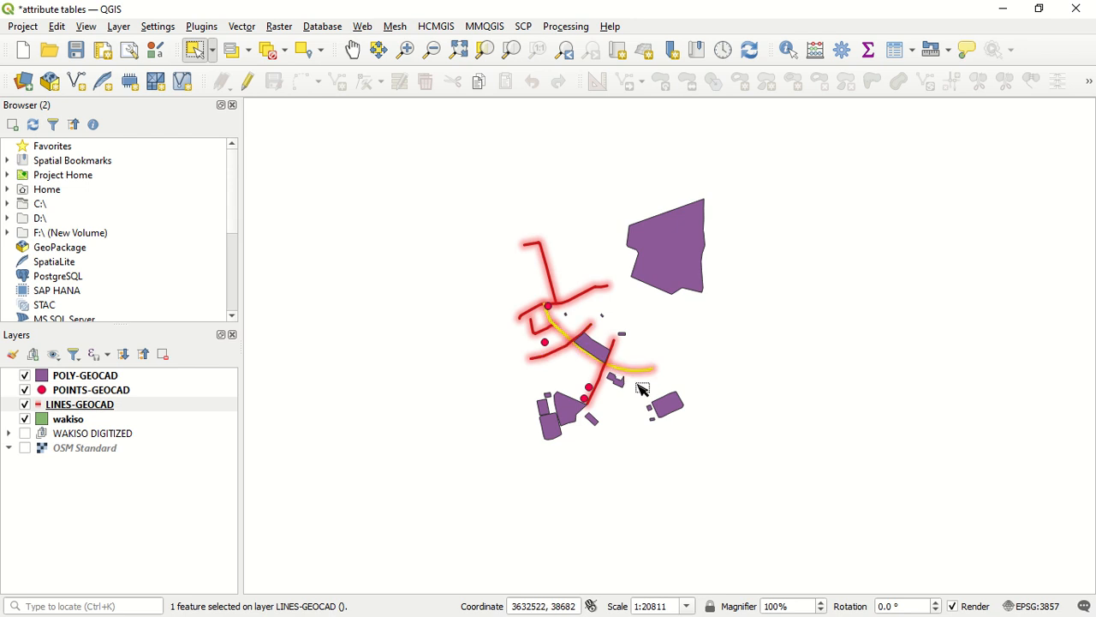
Step: Add the northwestern hooked line, the northern east-west line and the short L-shaped line to the LINES-GEOCAD selection
key(shift)
shift+click(555, 279)
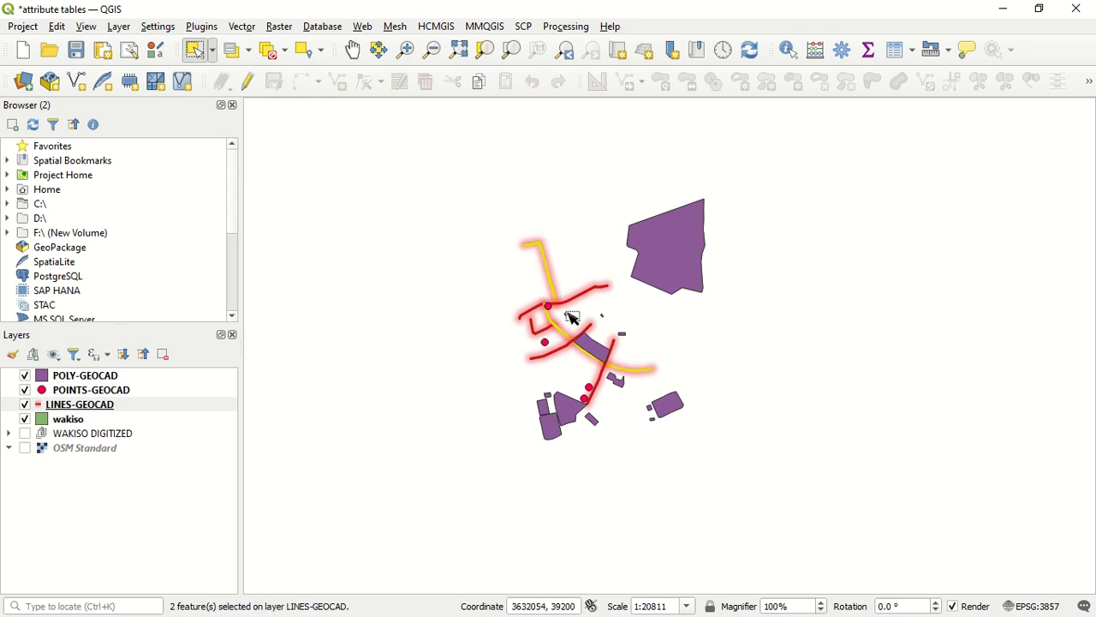
shift+click(581, 300)
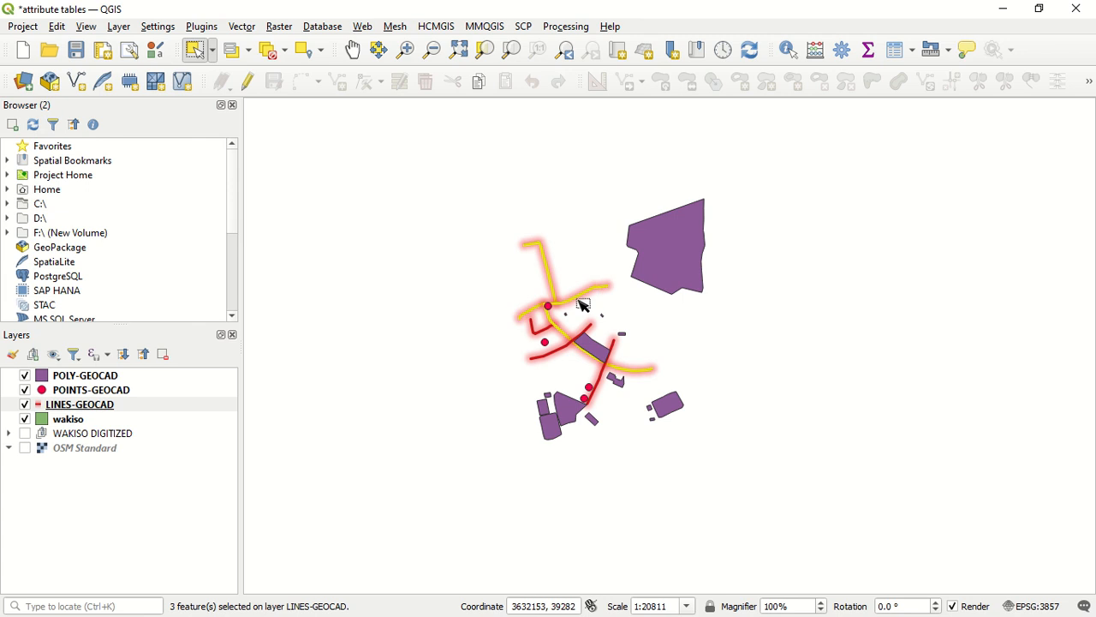
shift+click(551, 332)
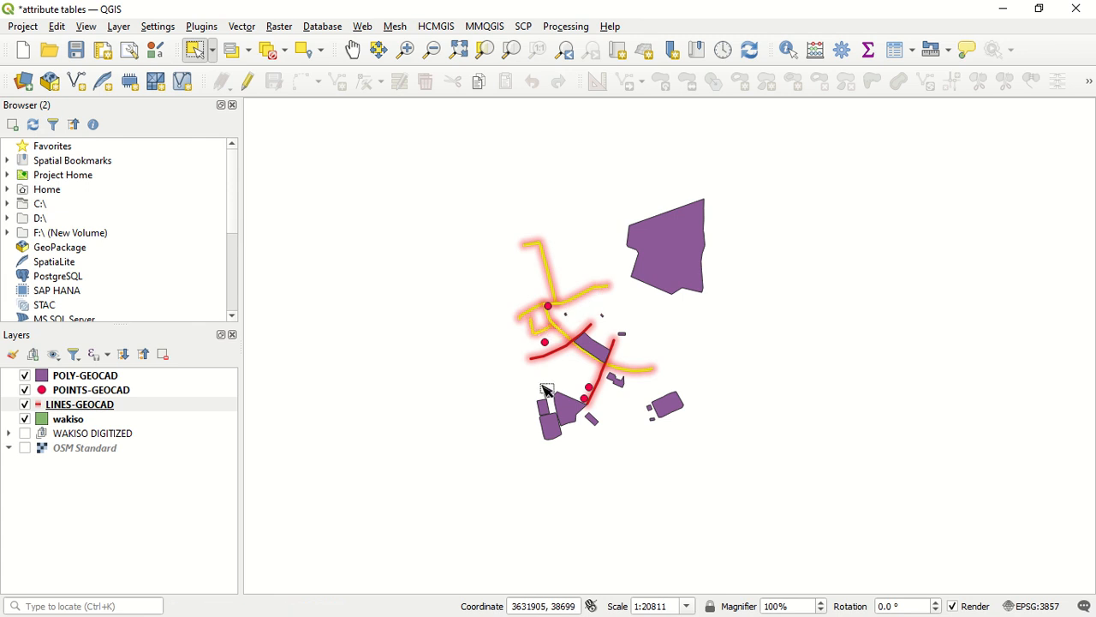
Step: Replace the LINES-GEOCAD selection with the lines caught by a rectangle over the northwestern part of the network, and clear it
click(274, 53)
drag(473, 233, 598, 361)
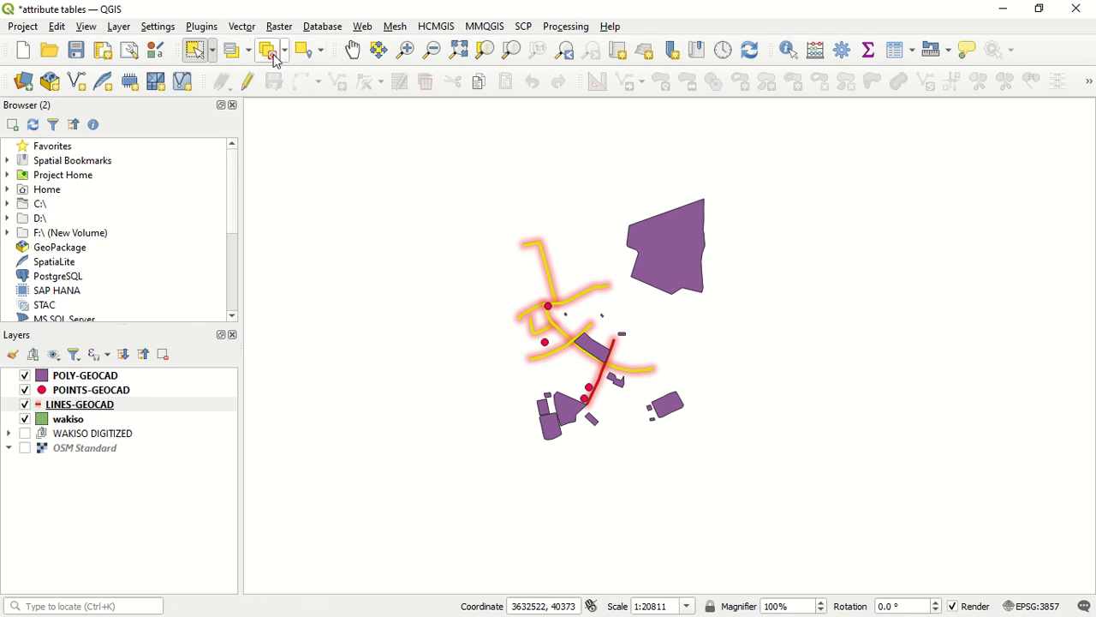
click(232, 54)
Step: Activate Select Features by Polygon with LINES-GEOCAD as the layer to select from
click(214, 52)
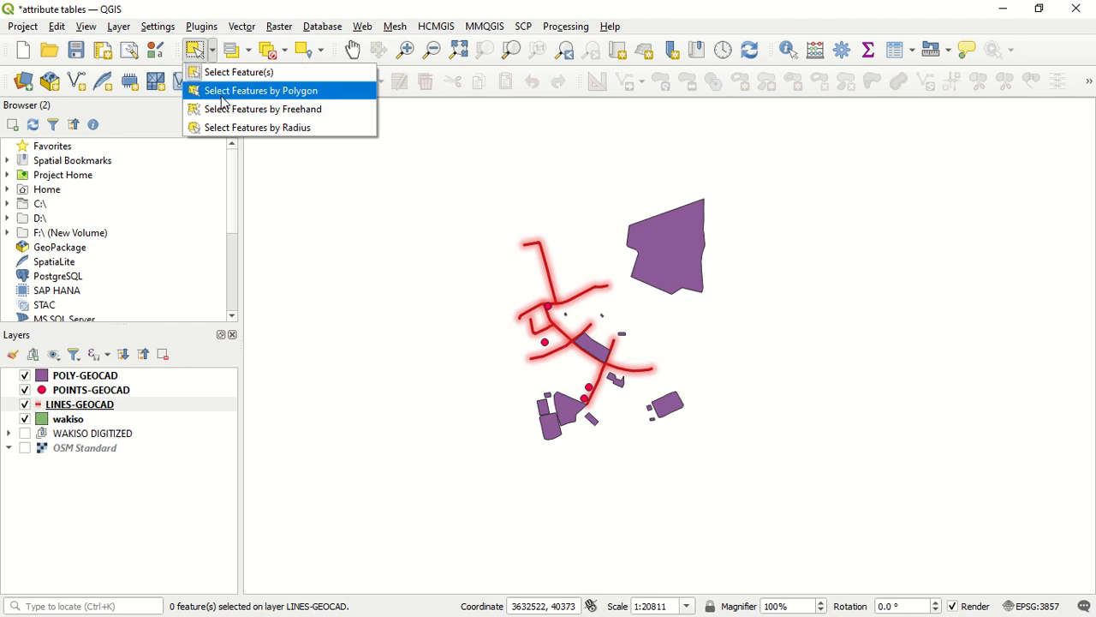
click(274, 95)
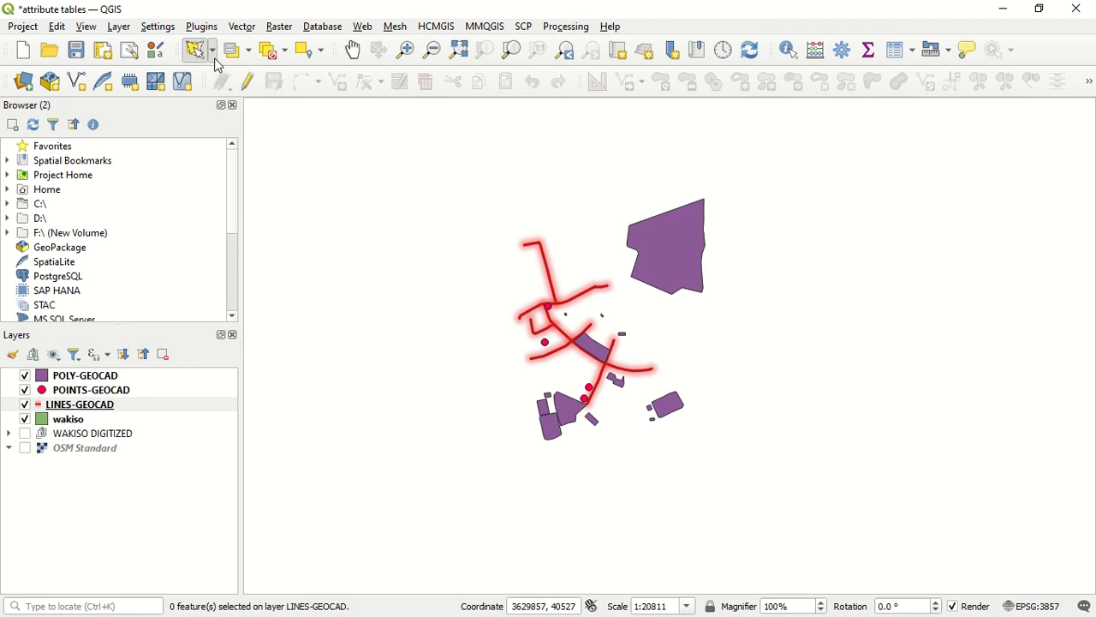
click(156, 408)
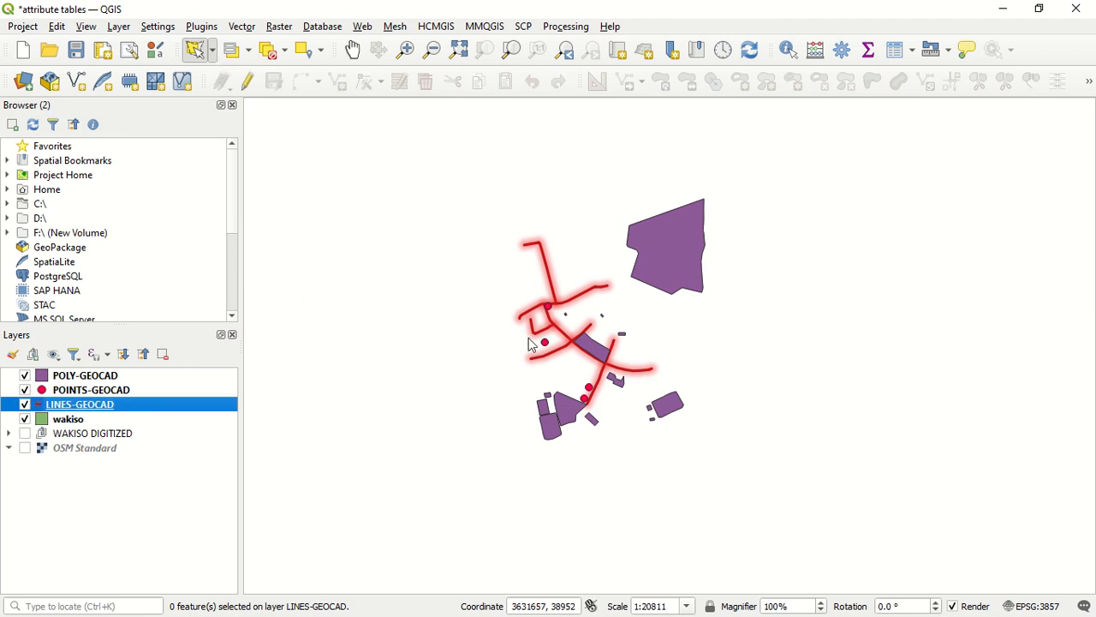
scroll(531, 309, up, 2)
scroll(540, 303, down, 3)
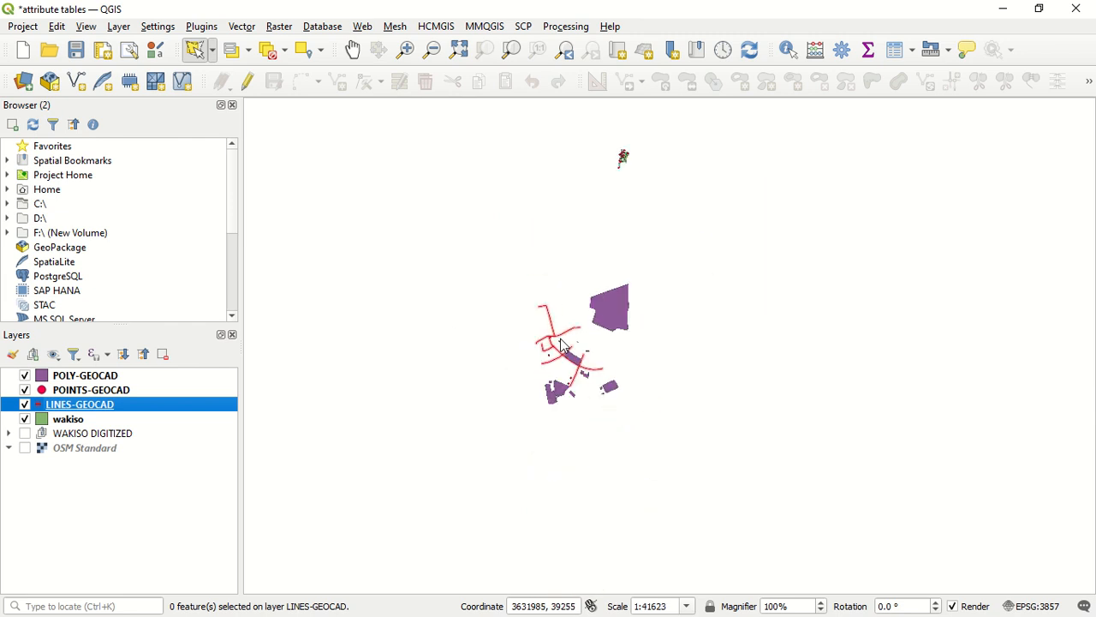
scroll(545, 307, up, 2)
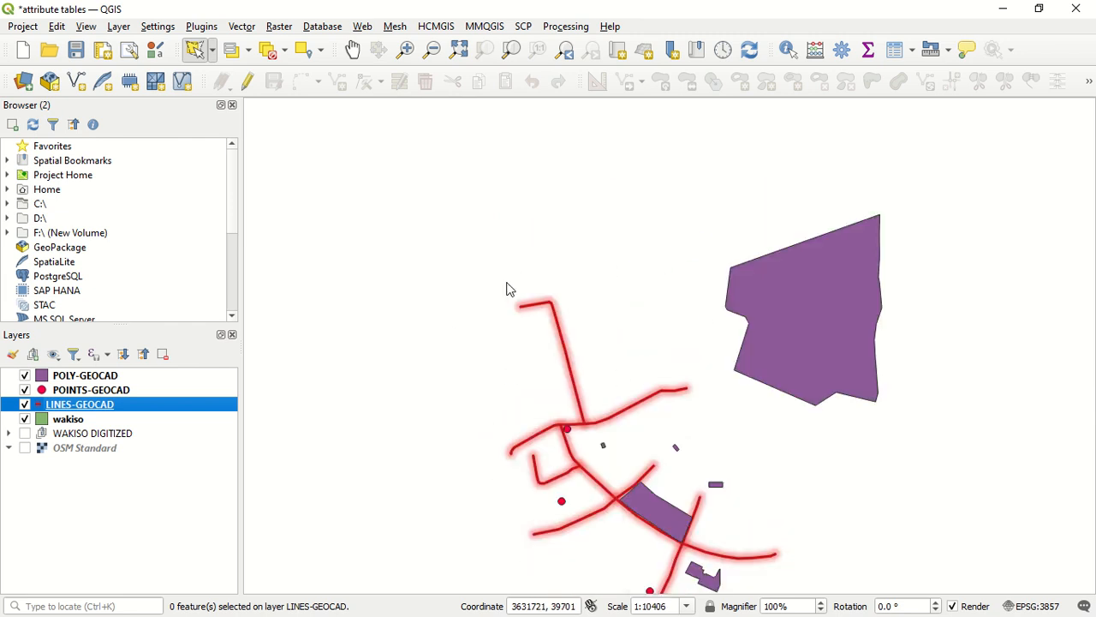
scroll(513, 244, down, 1)
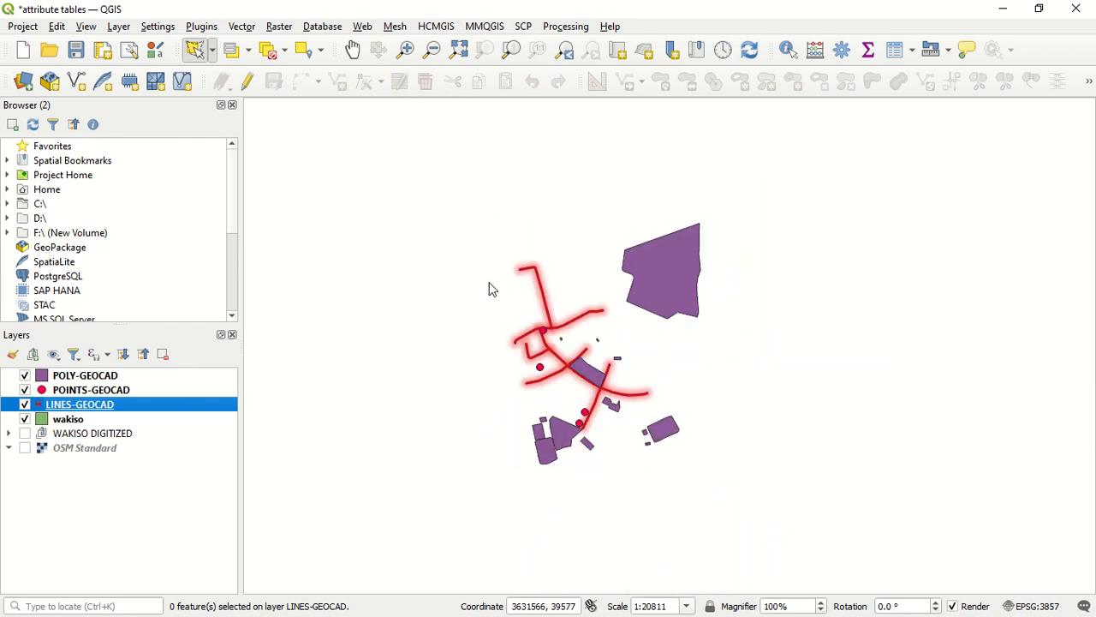
scroll(492, 299, up, 1)
Step: Select the northern LINES-GEOCAD lines with a polygon around the hooked line, the east-west line and the northern end of the long diagonal
click(470, 331)
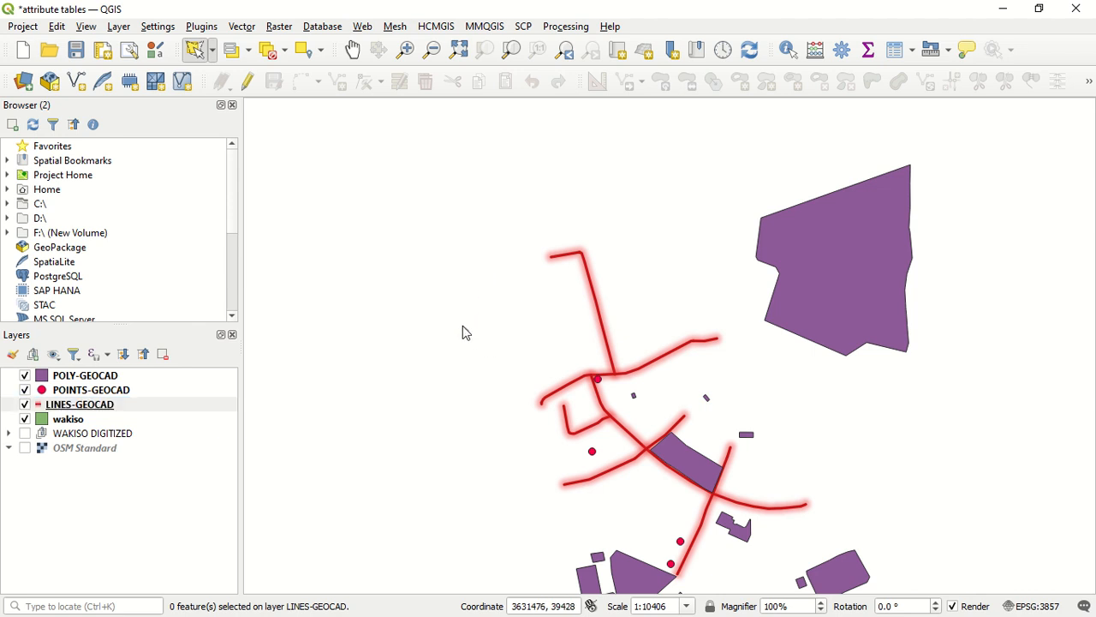
click(500, 243)
click(553, 209)
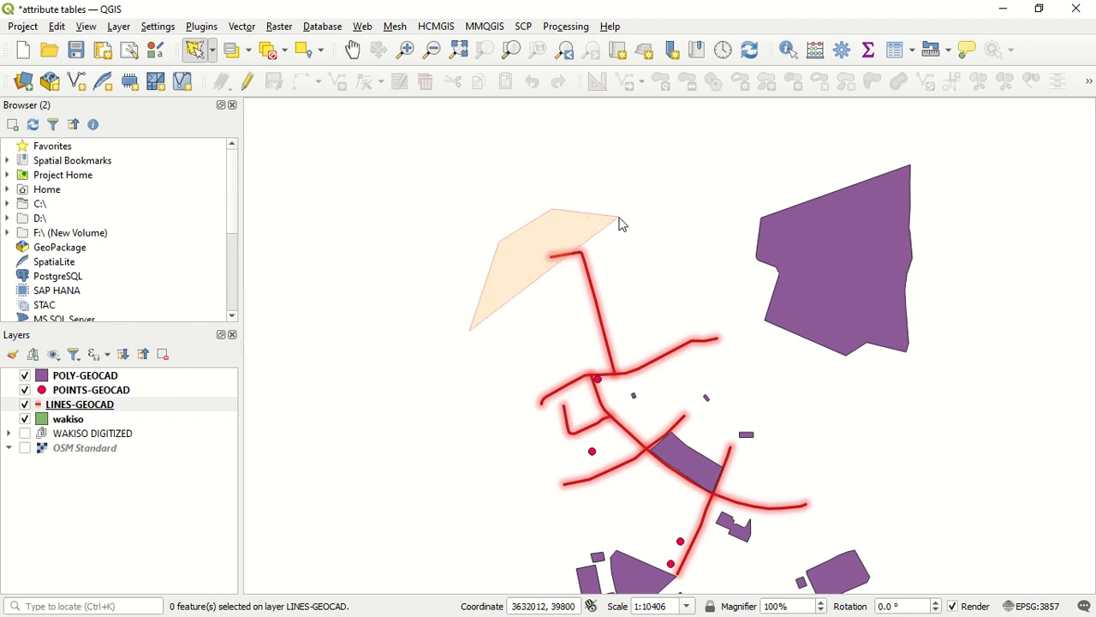
click(619, 218)
click(671, 274)
click(750, 320)
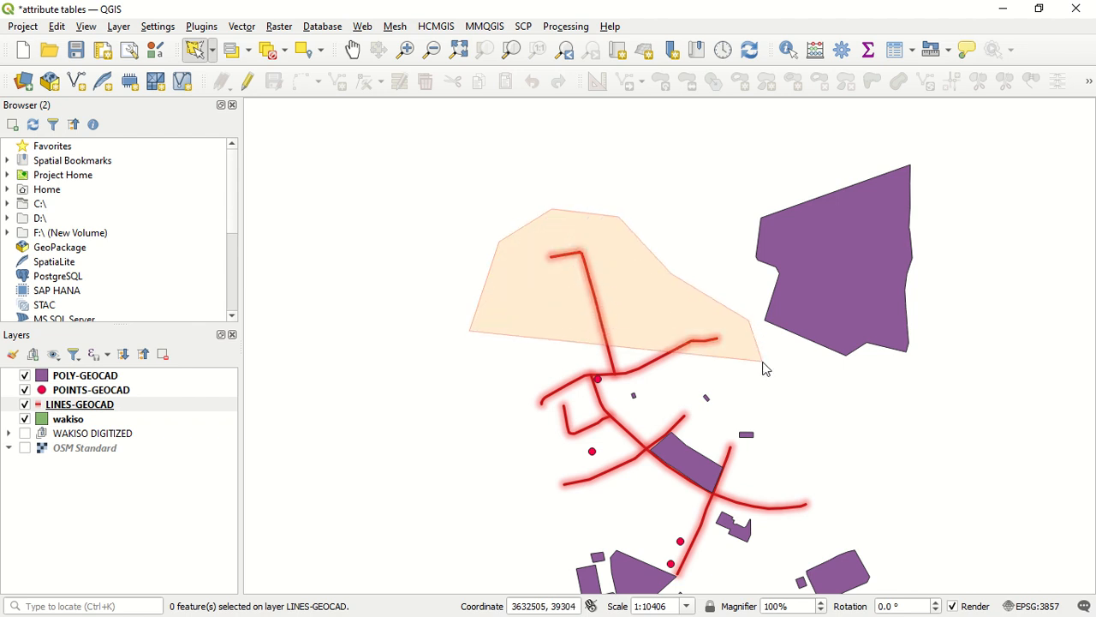
click(762, 362)
click(704, 379)
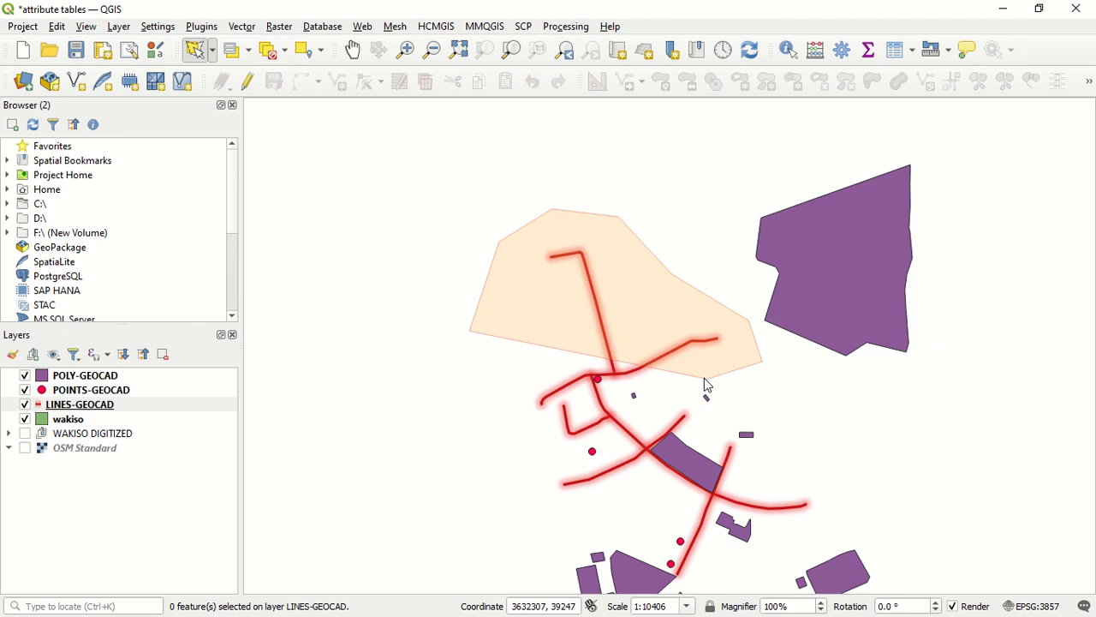
click(608, 390)
click(592, 395)
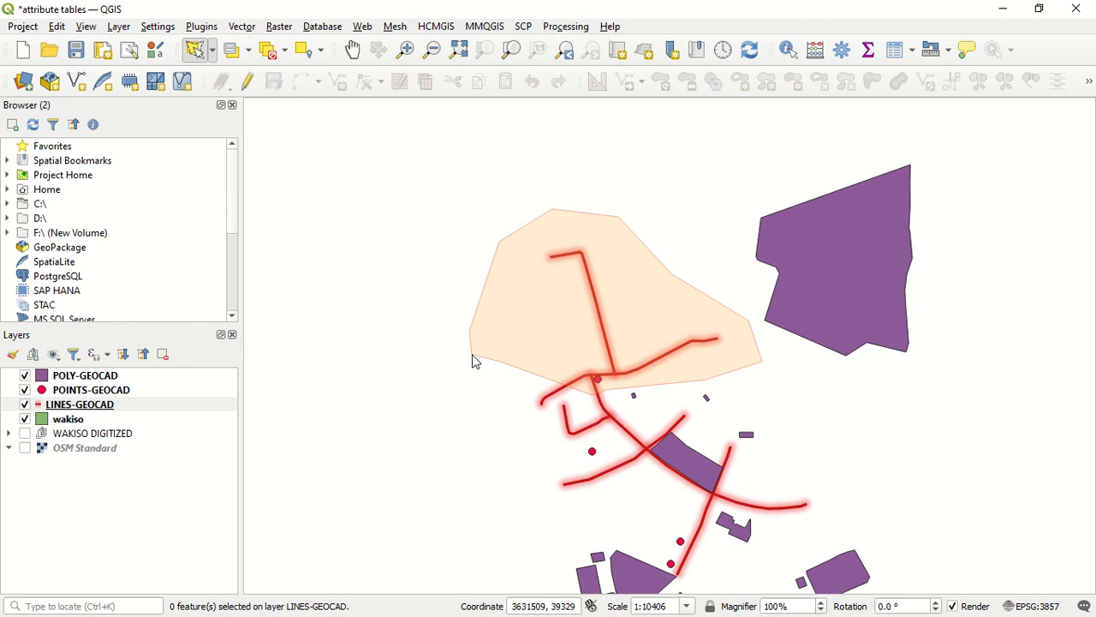
click(498, 361)
right_click(470, 364)
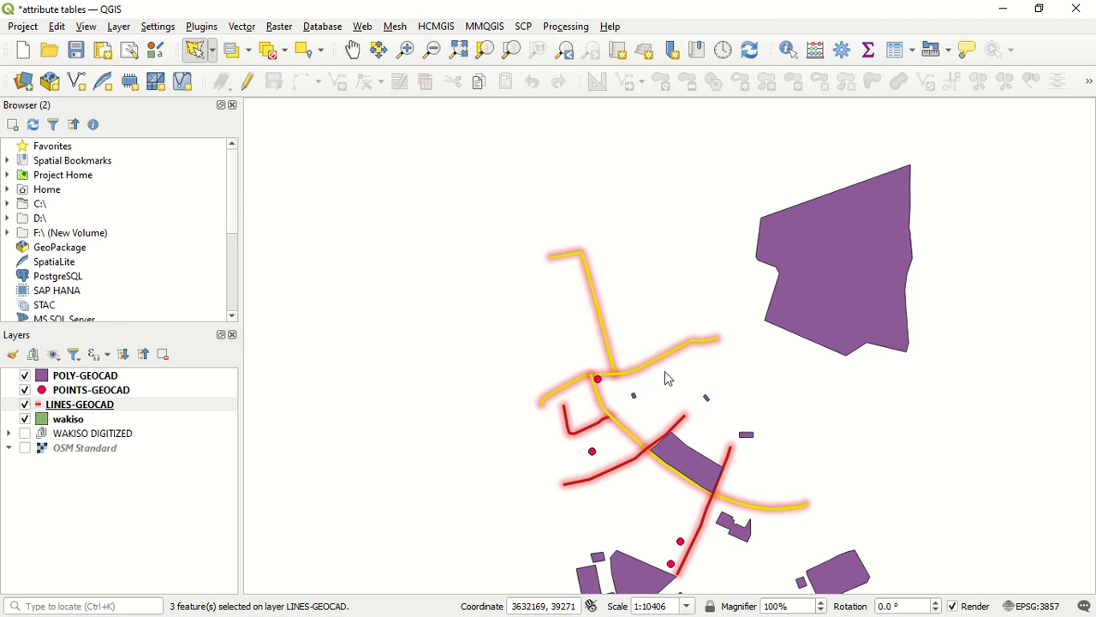
Step: Make POINTS-GEOCAD the active layer and clear the line selection
click(94, 392)
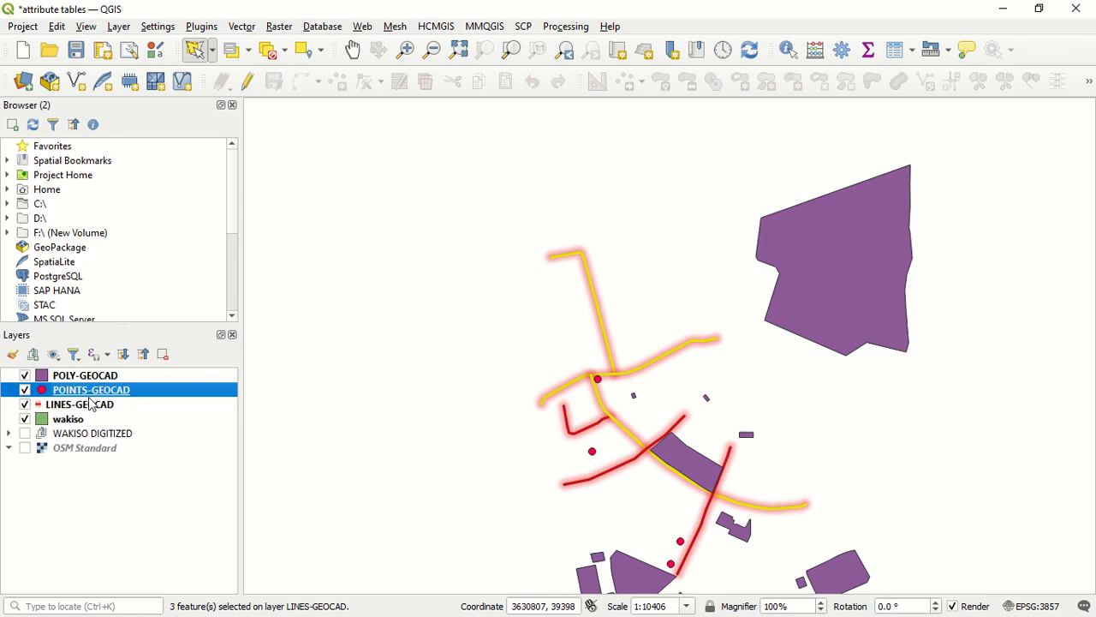
click(268, 49)
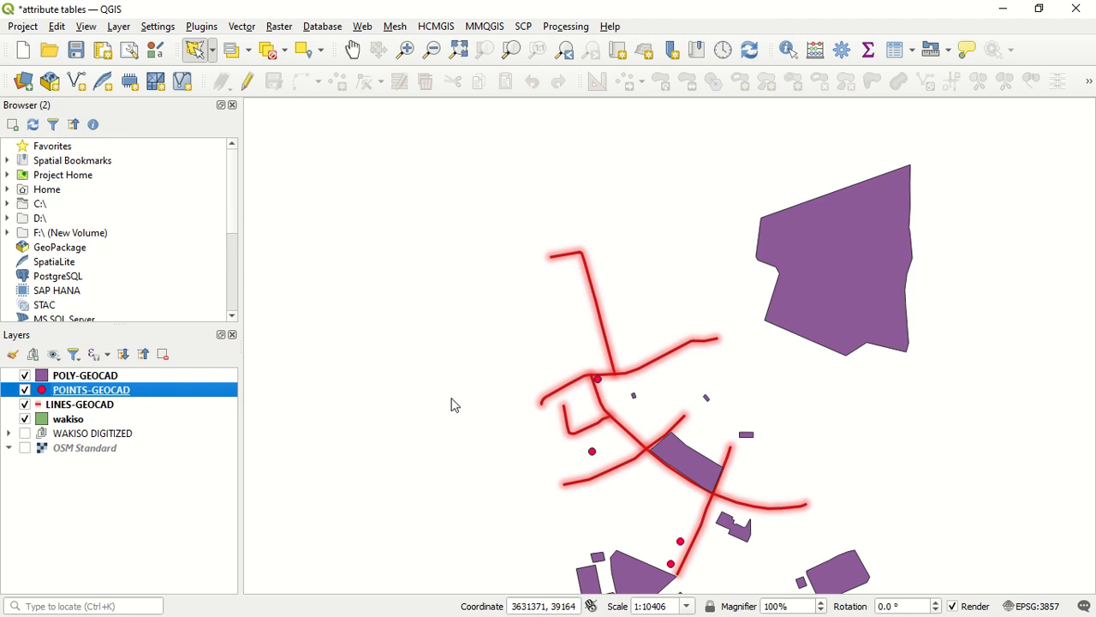
scroll(507, 460, down, 3)
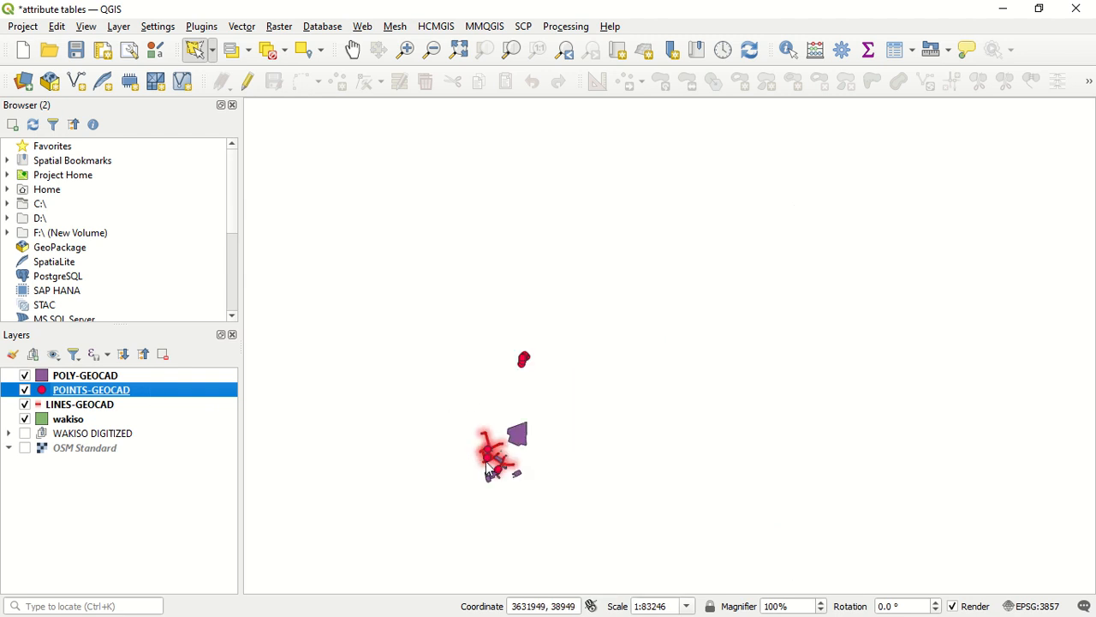
scroll(492, 436, up, 4)
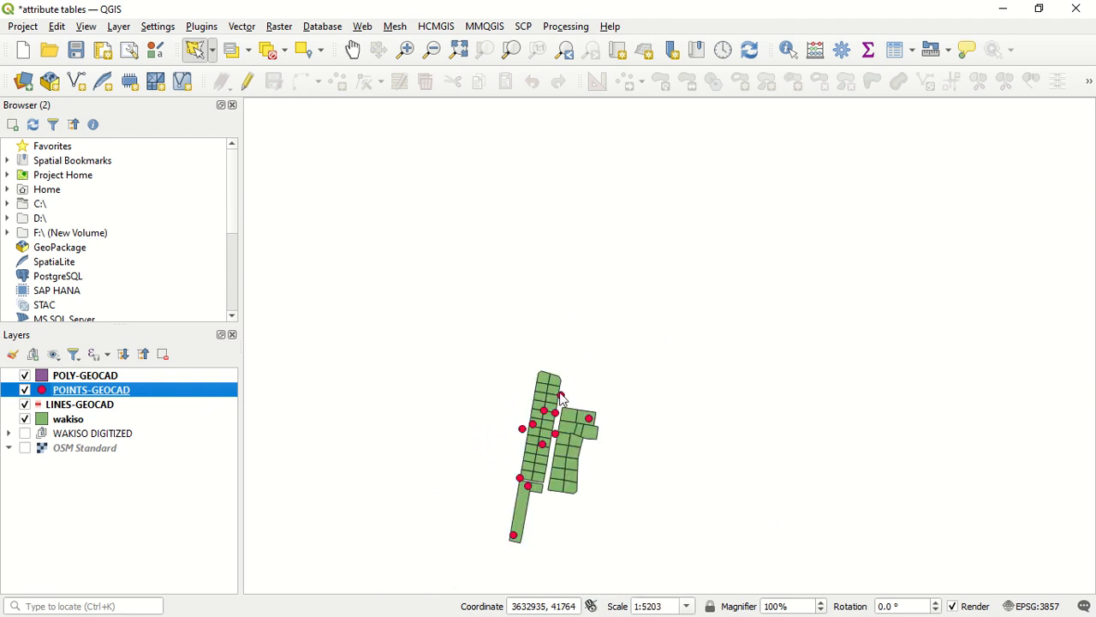
scroll(582, 335, up, 1)
scroll(565, 368, down, 1)
scroll(551, 400, up, 2)
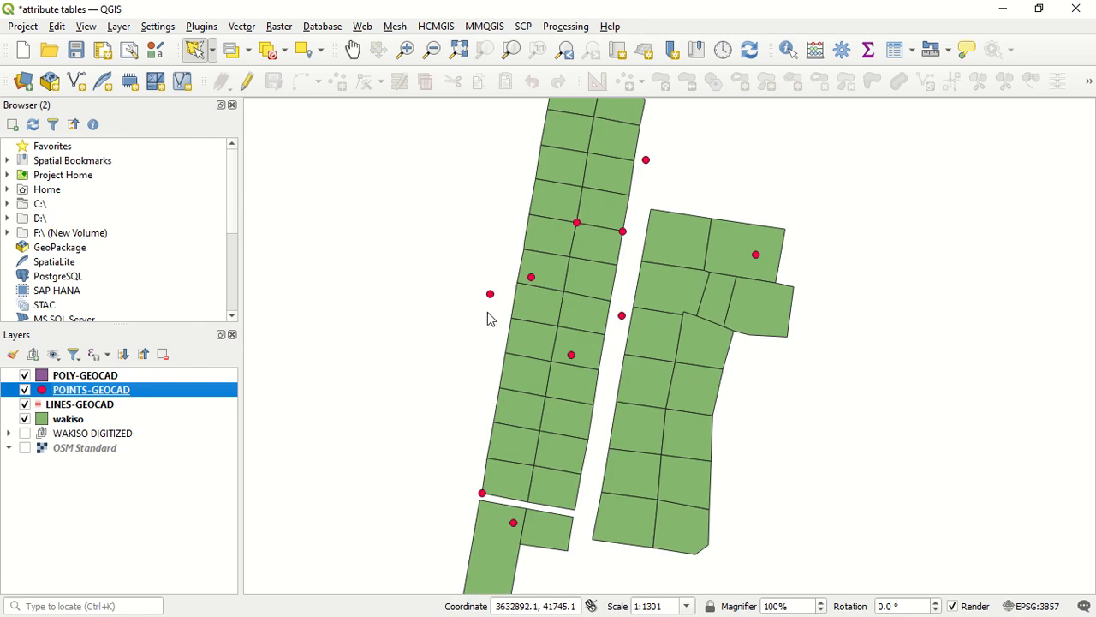
scroll(457, 252, down, 2)
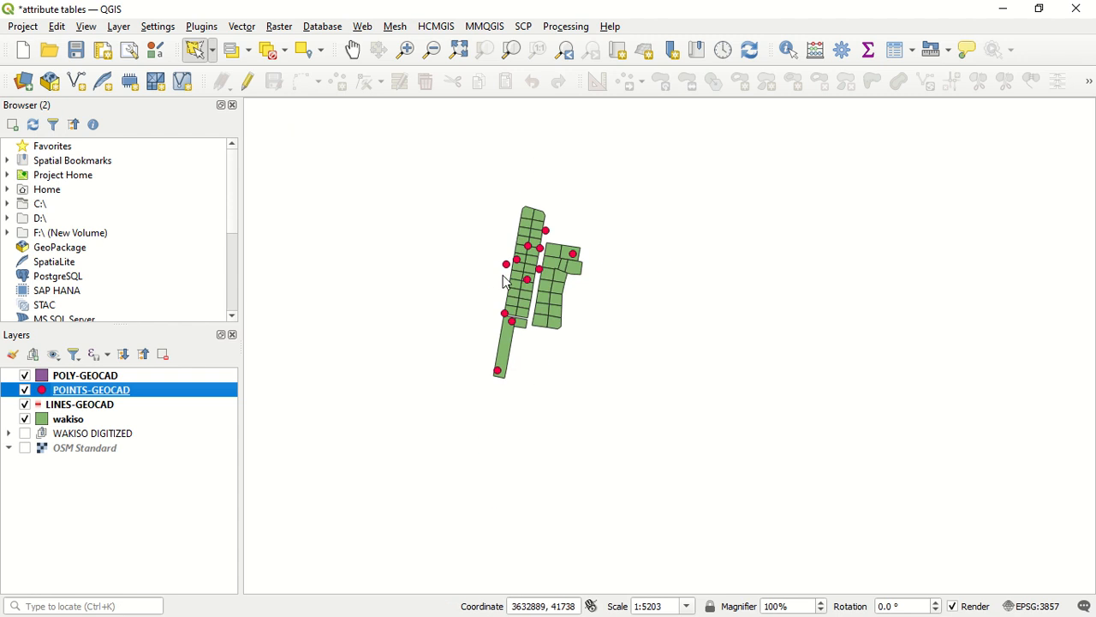
scroll(514, 248, up, 2)
scroll(514, 248, down, 2)
scroll(468, 283, up, 1)
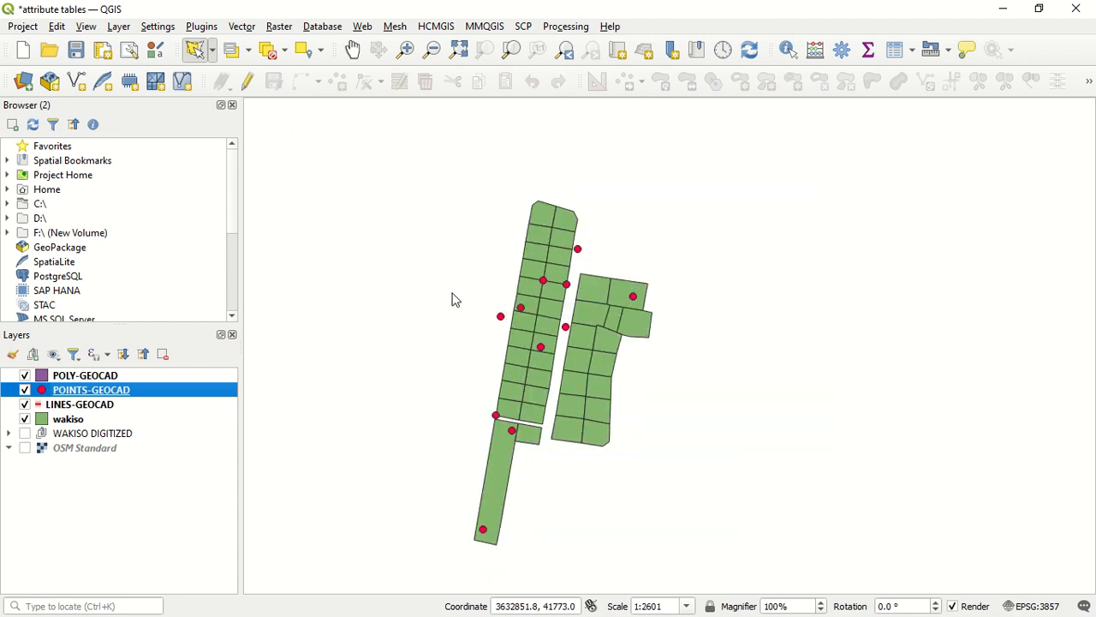
Step: Select four POINTS-GEOCAD points with a polygon across the northern half of the long wakiso plot block, and clear the selection
click(452, 291)
click(591, 223)
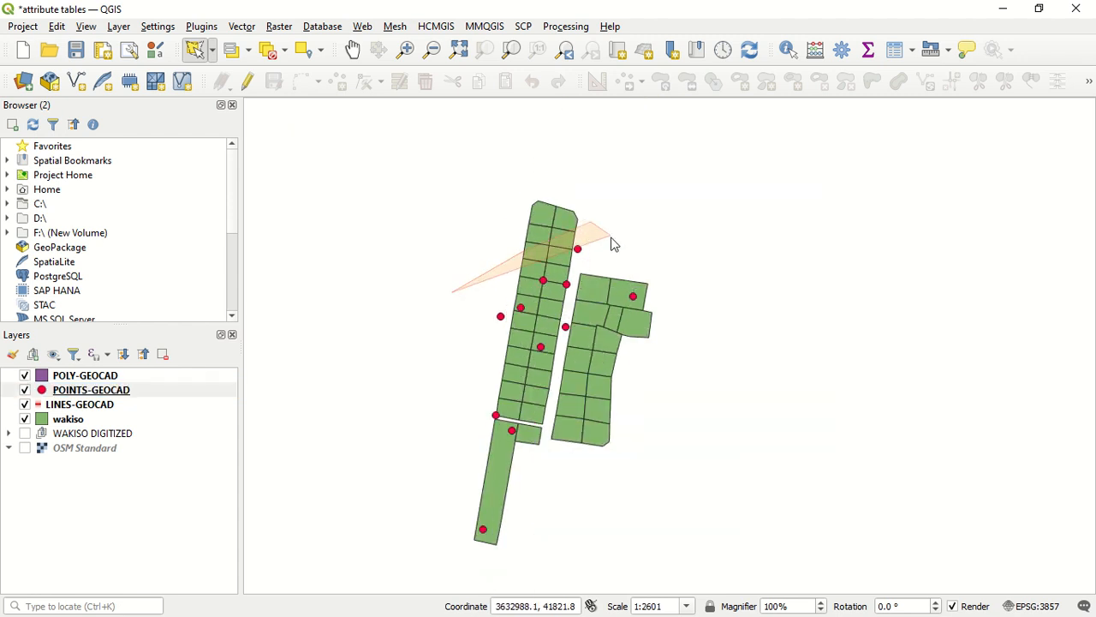
click(605, 248)
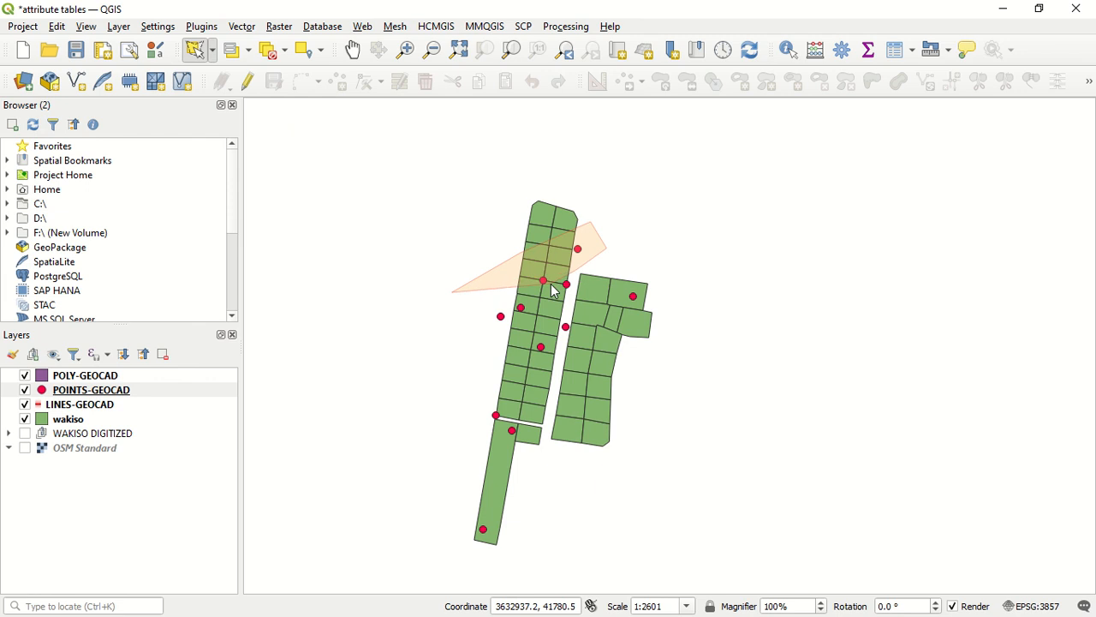
scroll(544, 296, up, 1)
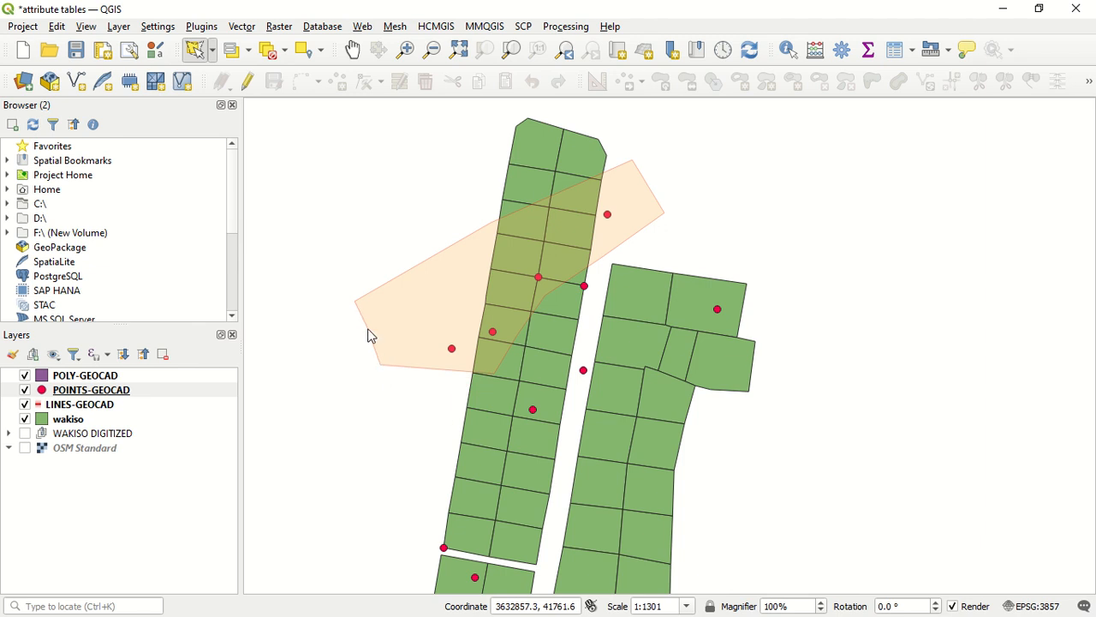
right_click(368, 335)
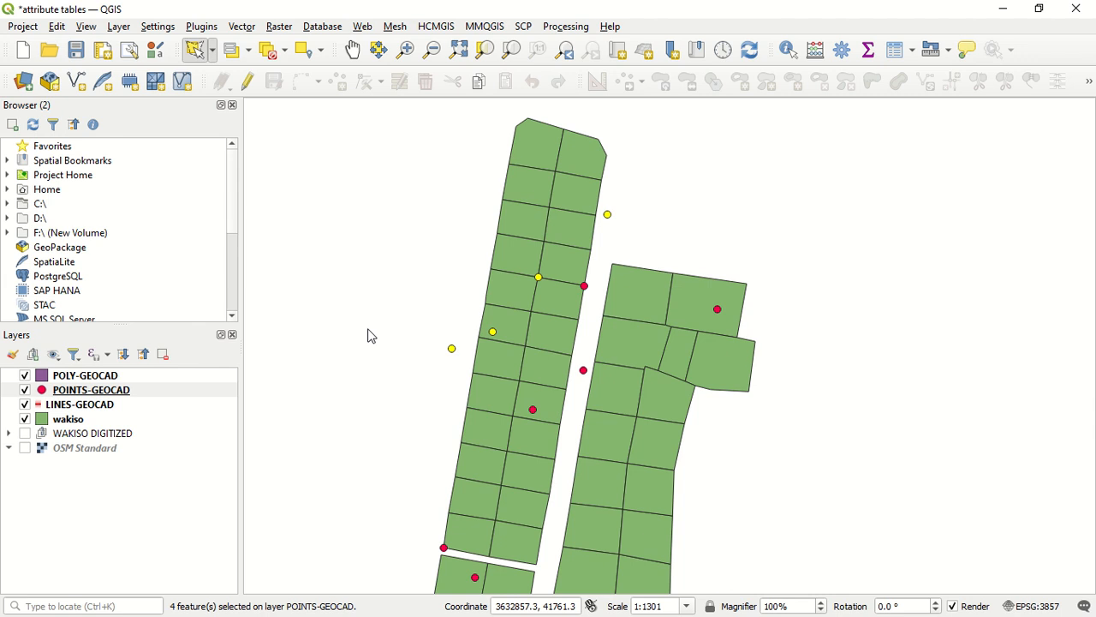
scroll(600, 227, down, 1)
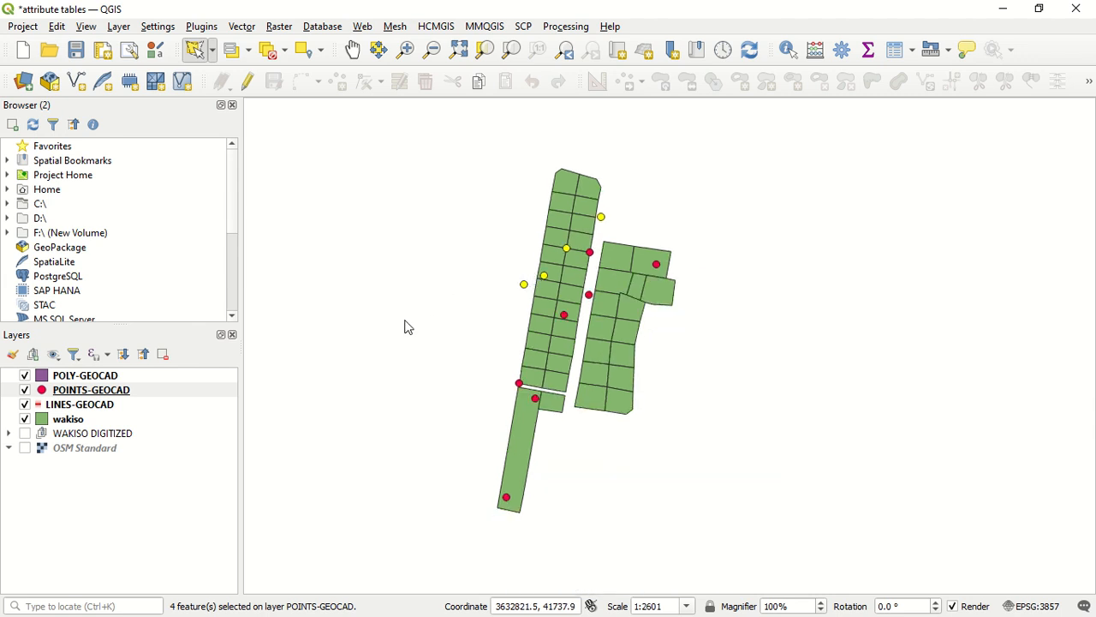
click(270, 49)
Step: Make wakiso the active layer, with Select Features by Polygon as the selection method
click(94, 419)
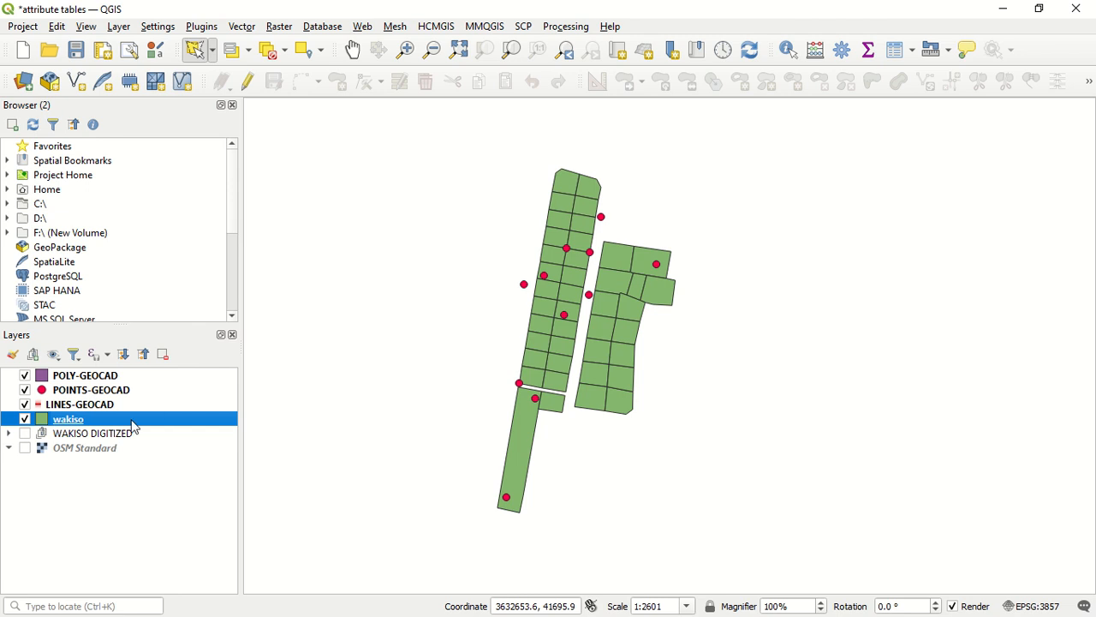
scroll(531, 366, up, 2)
scroll(529, 364, down, 1)
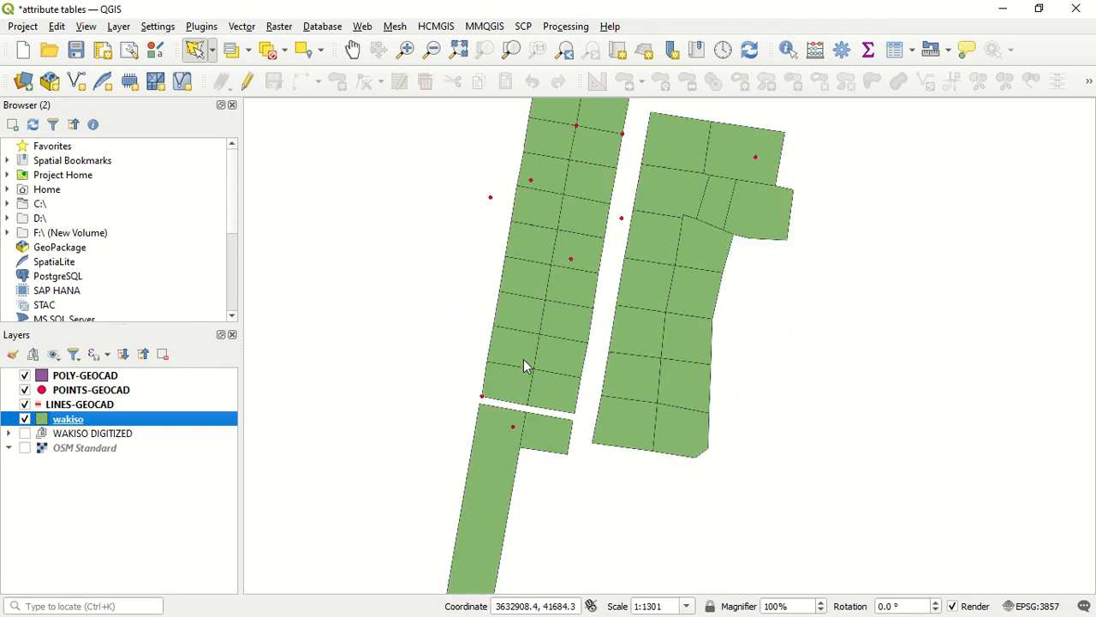
scroll(557, 312, up, 1)
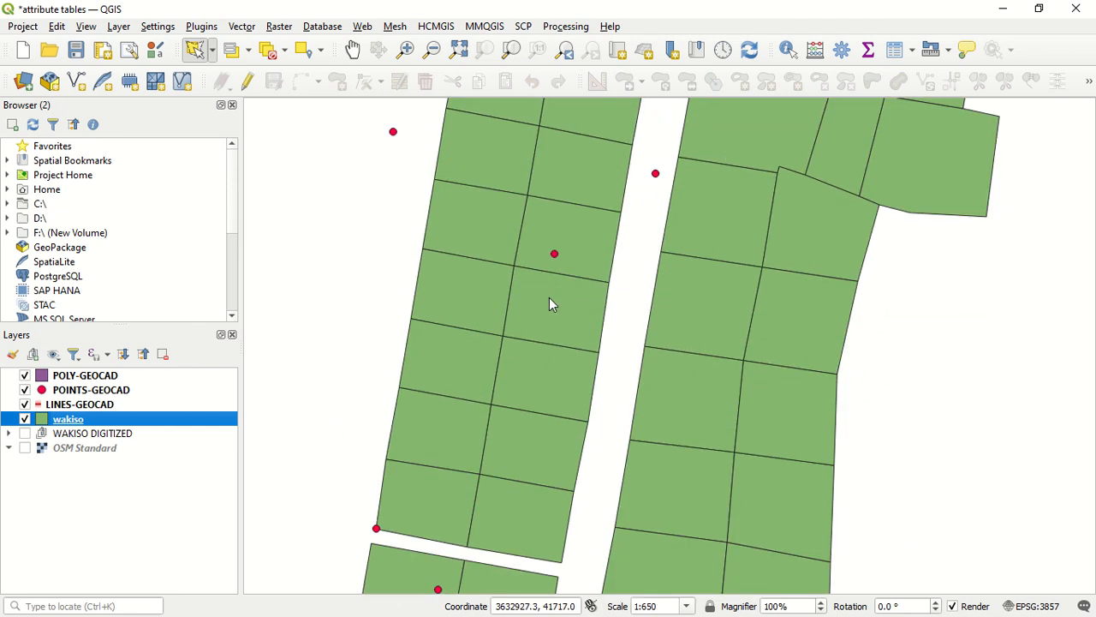
scroll(550, 303, down, 2)
scroll(565, 321, up, 1)
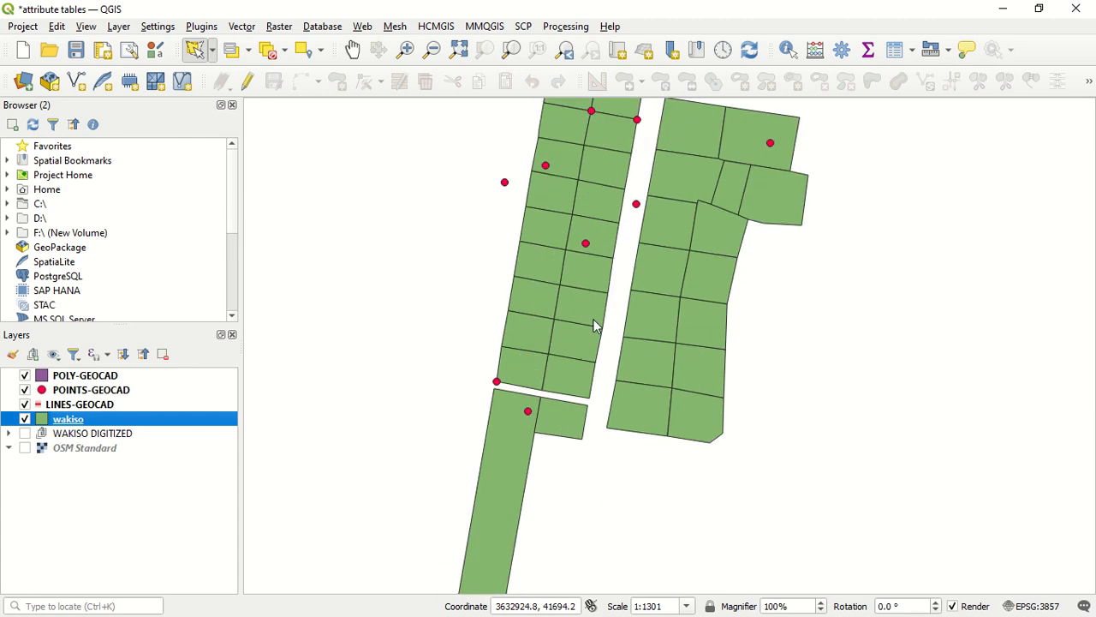
scroll(548, 321, up, 1)
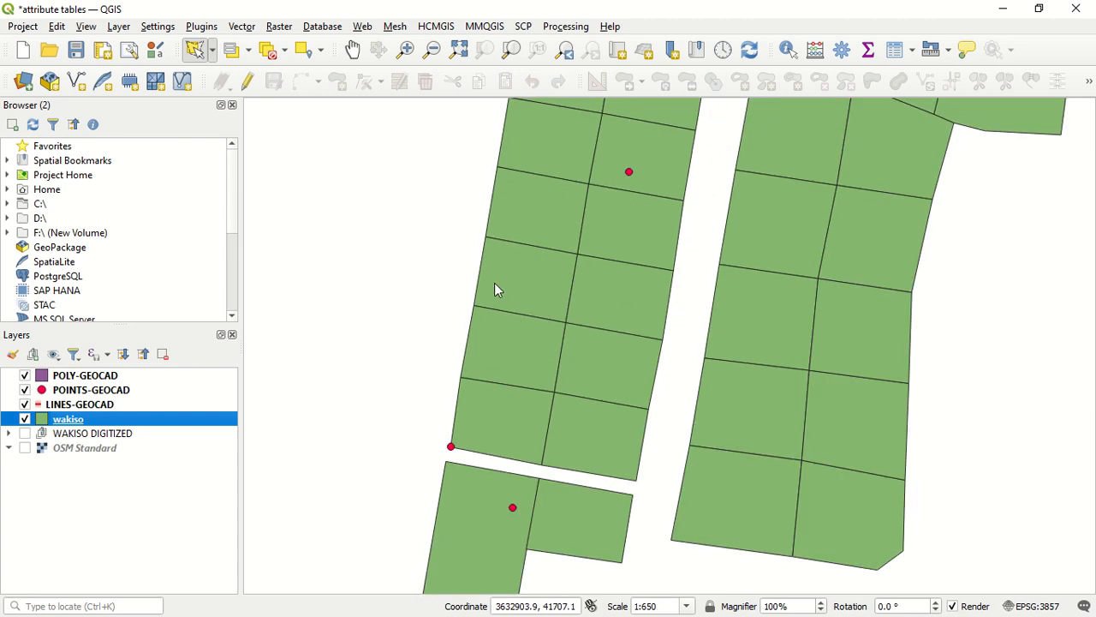
scroll(514, 282, down, 2)
scroll(583, 231, up, 1)
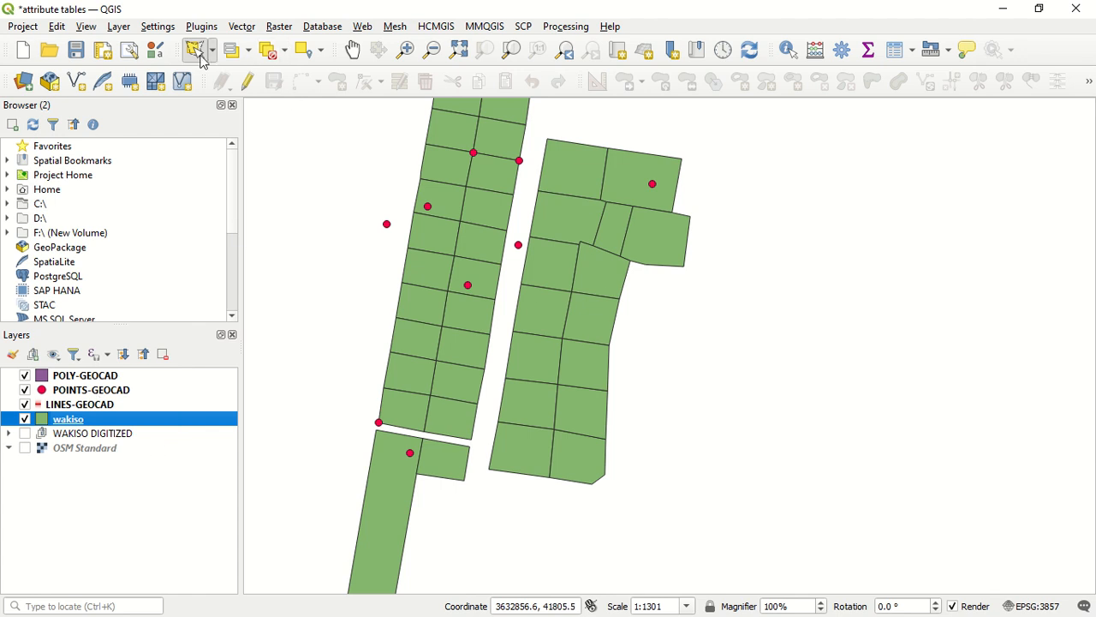
click(211, 51)
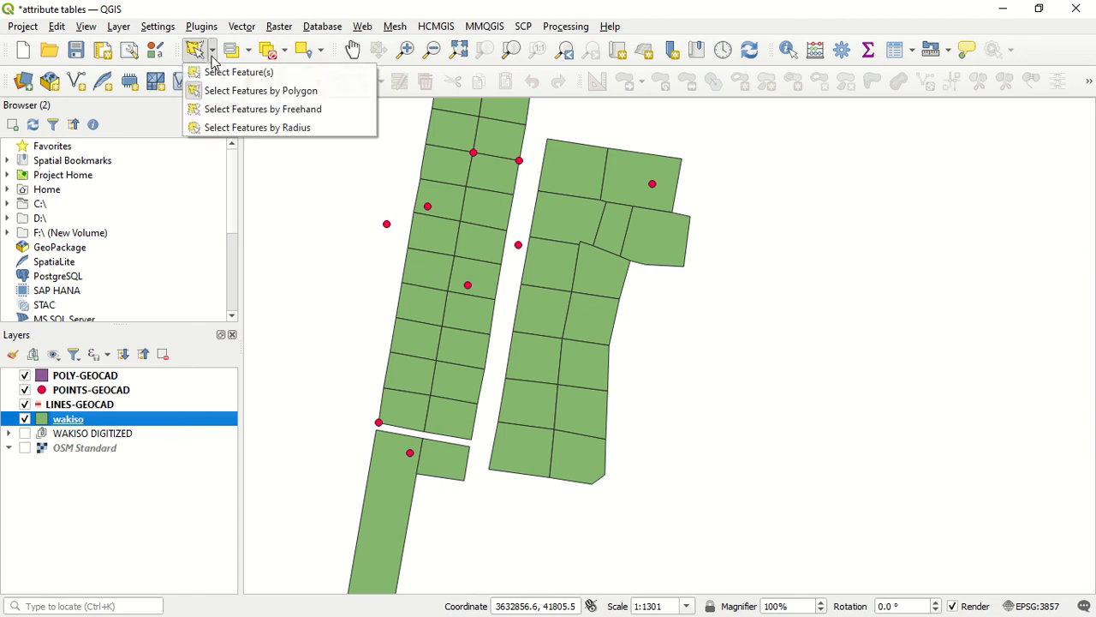
click(251, 99)
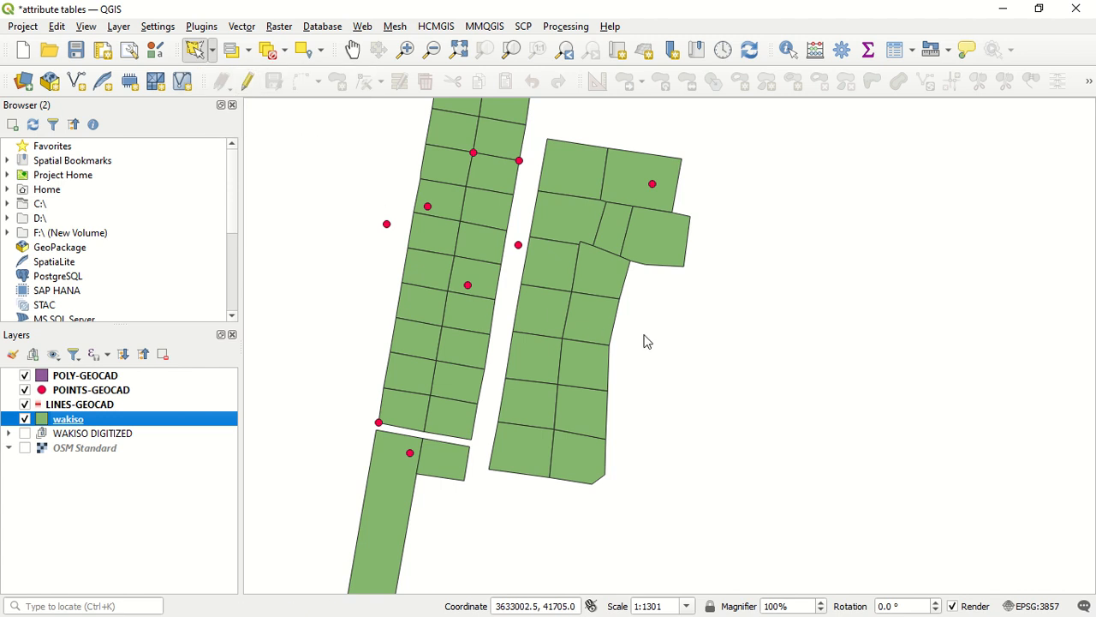
Step: Select the ten southern wakiso plots of the eastern block with a polygon drawn around them, and clear the selection
click(609, 524)
click(645, 403)
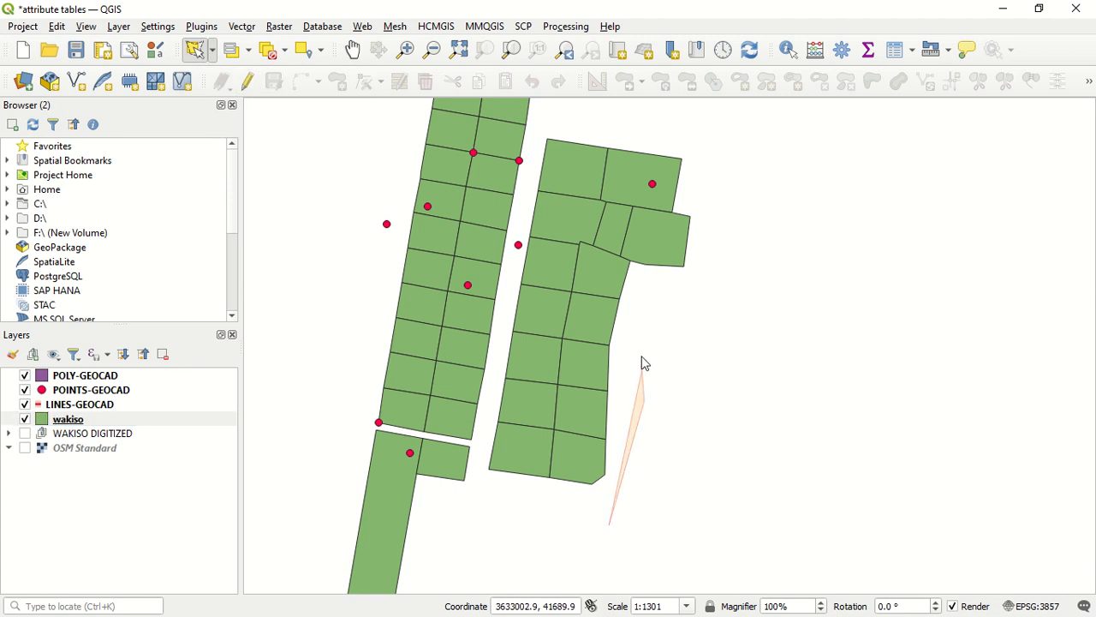
click(645, 305)
click(565, 265)
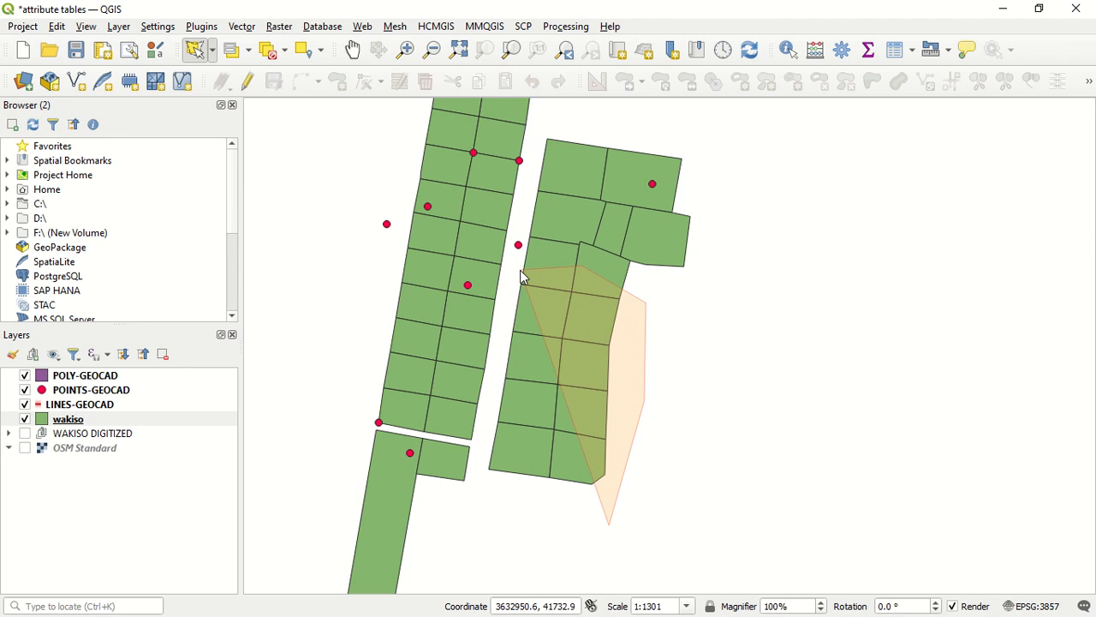
click(519, 271)
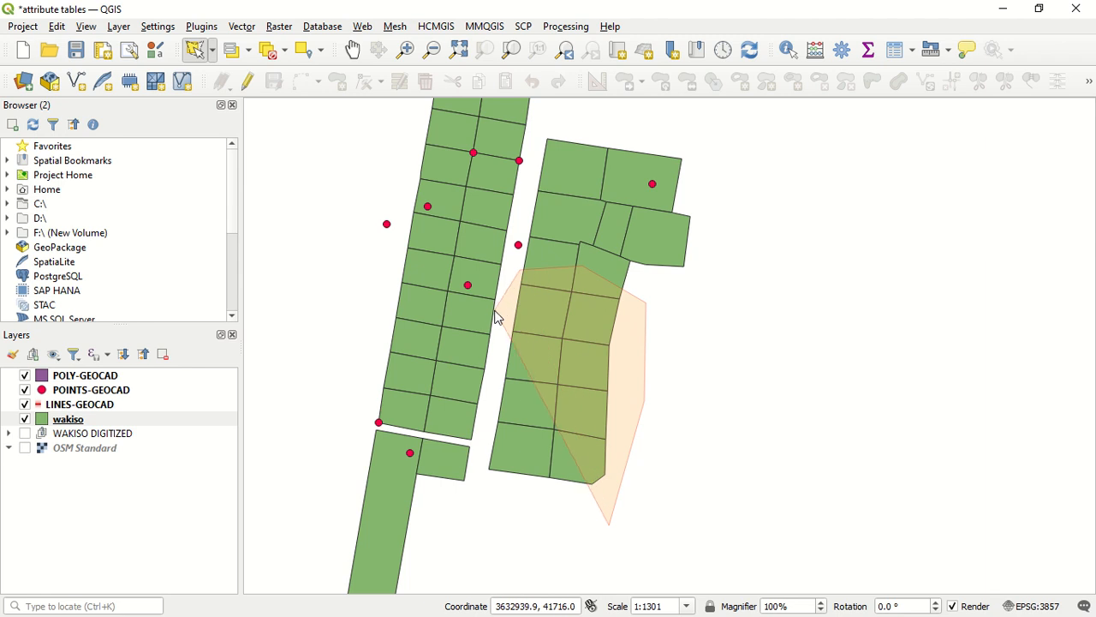
click(482, 475)
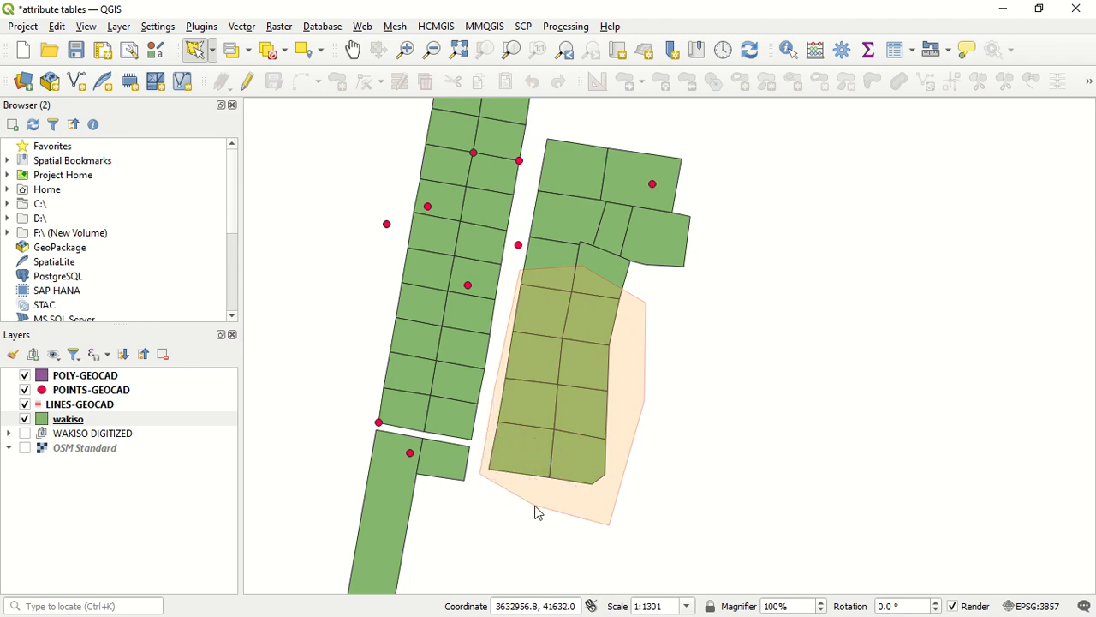
right_click(535, 511)
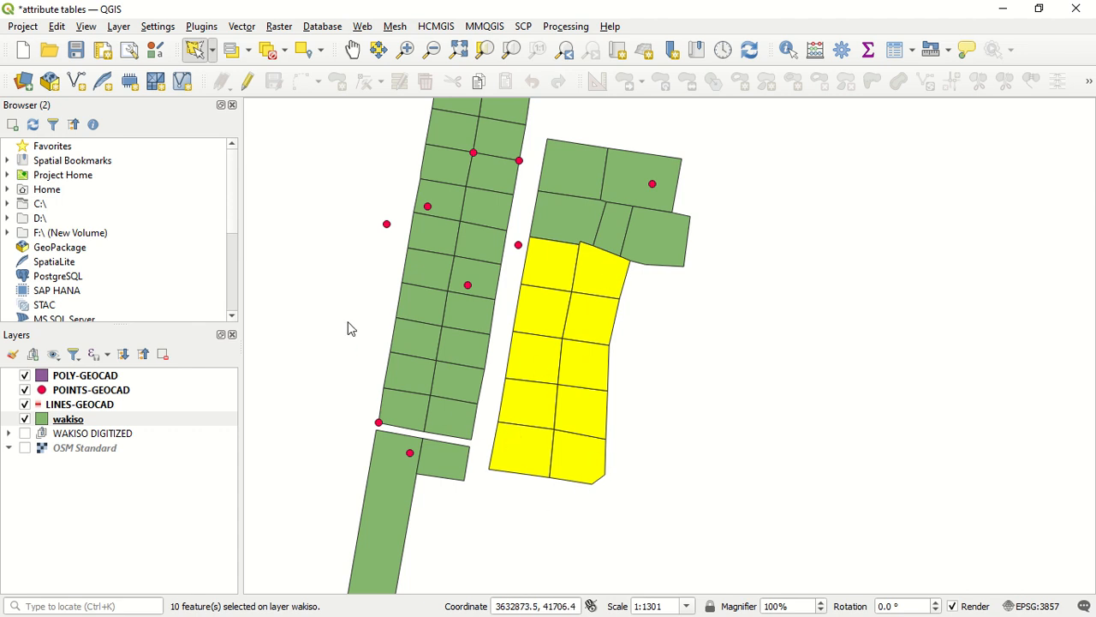
click(266, 52)
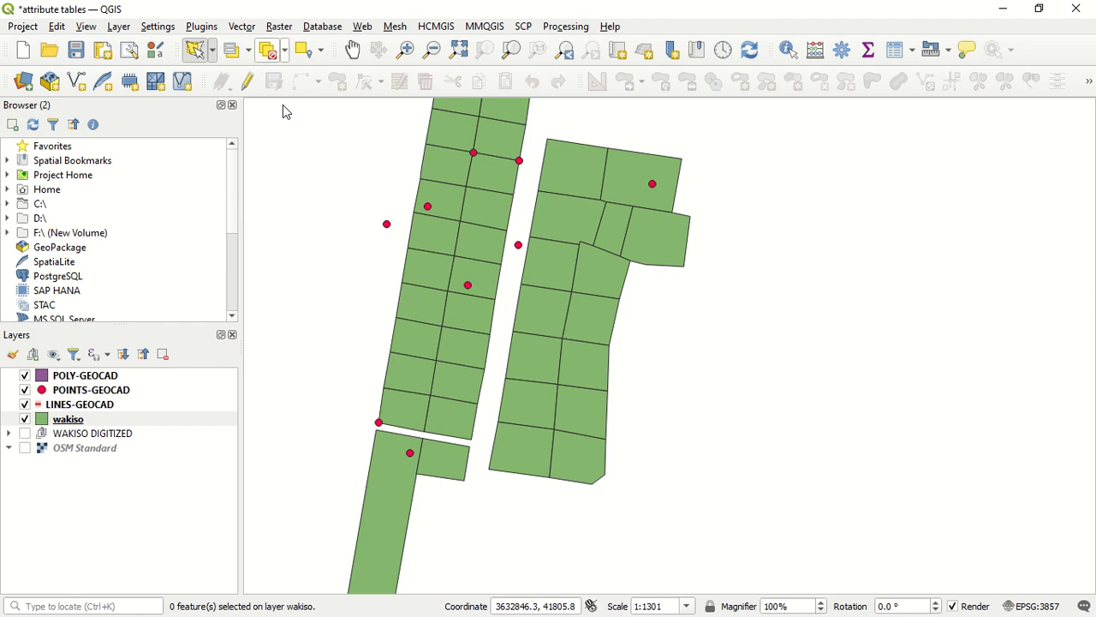
Step: Switch the selection method to Select Features by Freehand
scroll(642, 332, down, 2)
scroll(626, 296, down, 3)
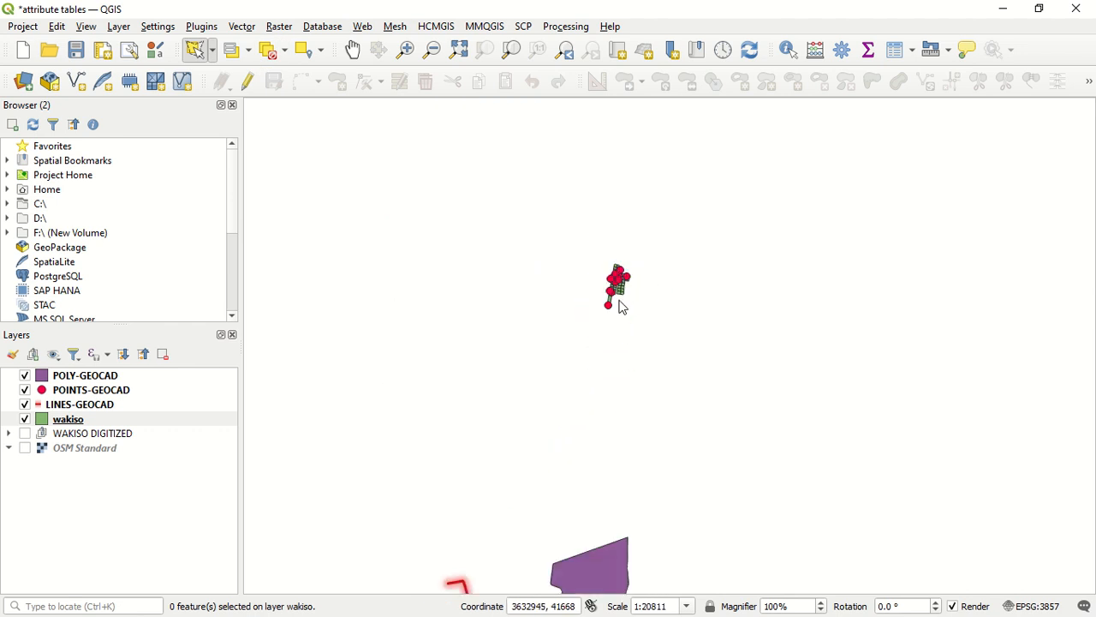
scroll(621, 310, up, 3)
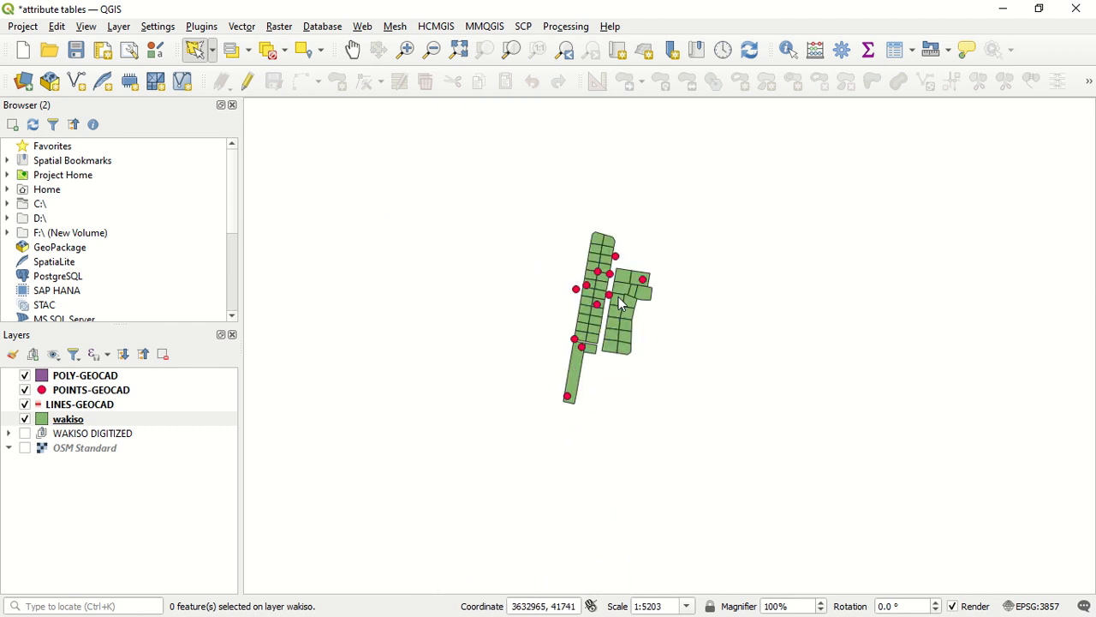
scroll(618, 297, up, 2)
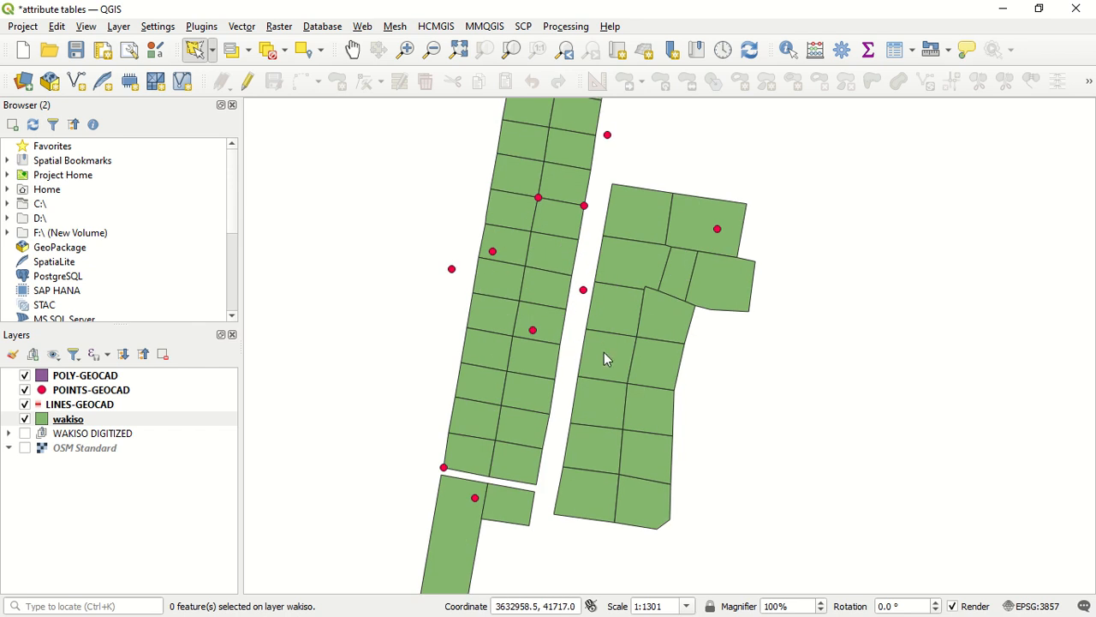
click(212, 50)
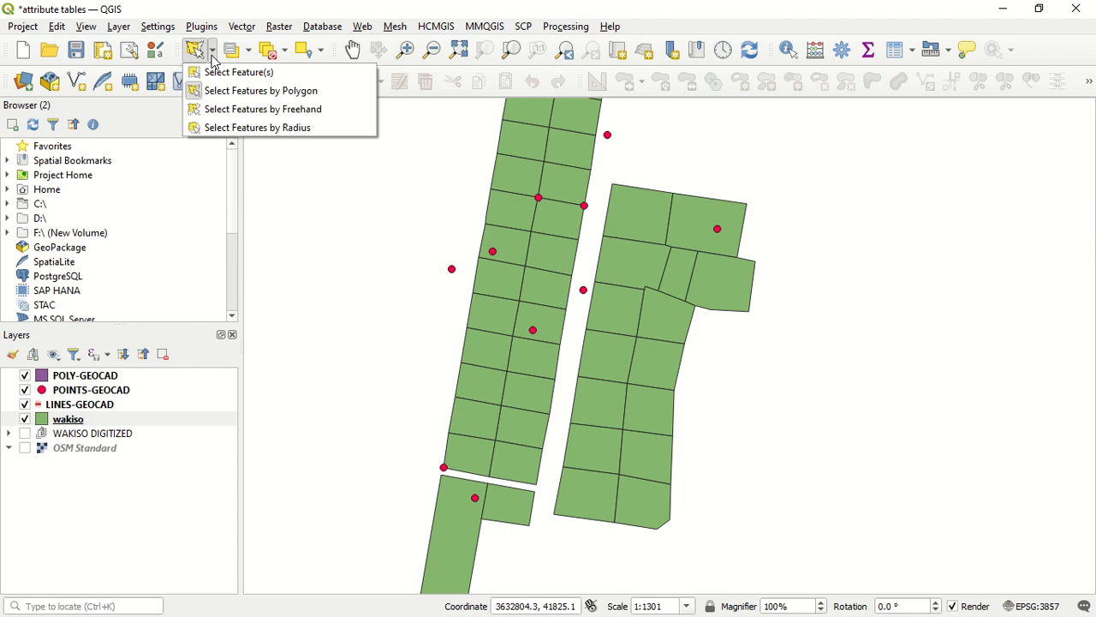
click(256, 109)
Step: Try out freehand selection by drawing winding closed shapes in the empty area east of the wakiso plots
scroll(537, 278, down, 2)
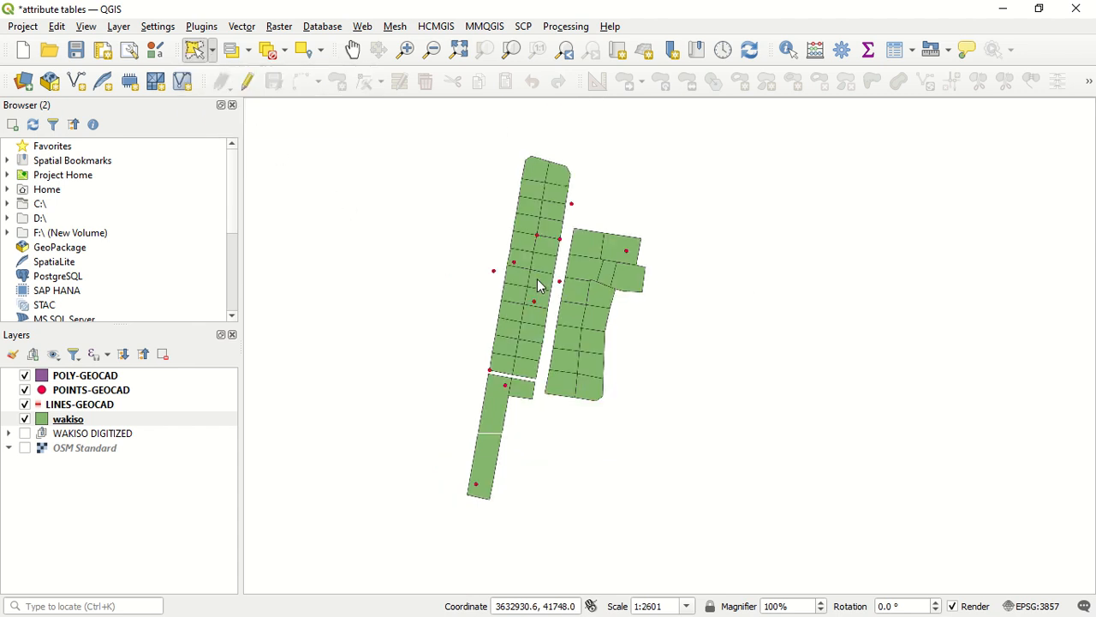
scroll(550, 249, up, 1)
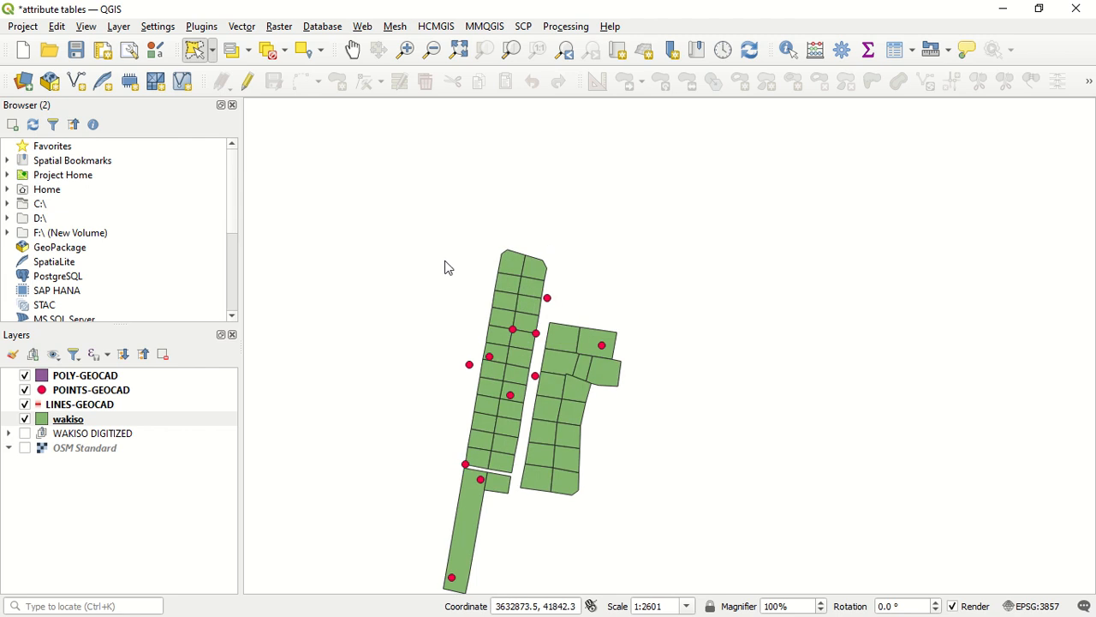
scroll(437, 267, up, 2)
scroll(414, 296, down, 3)
scroll(532, 316, up, 3)
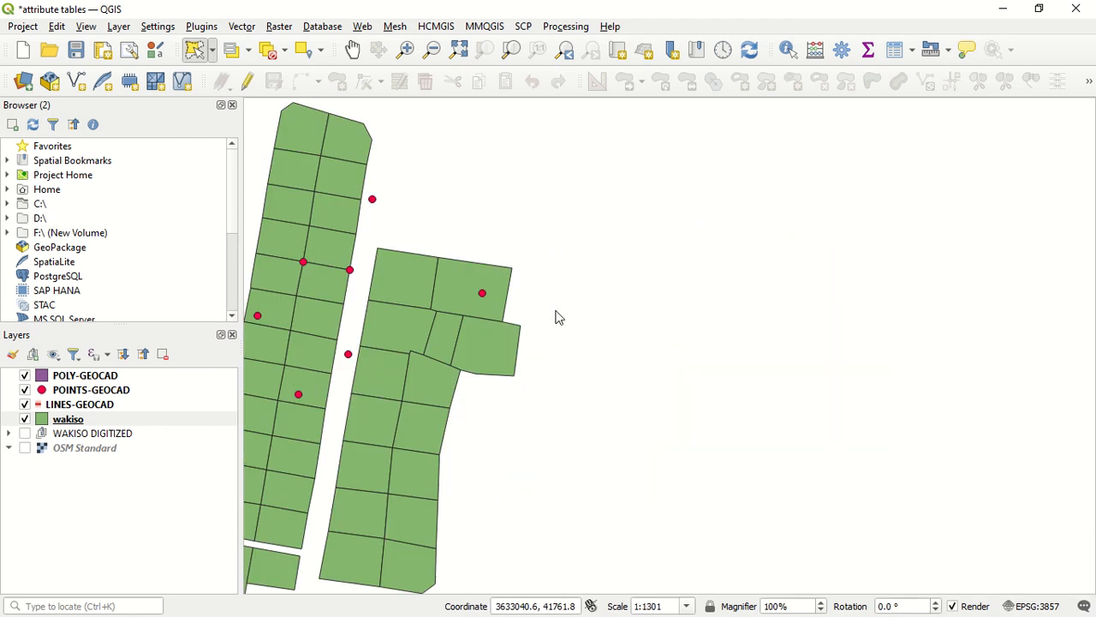
scroll(556, 315, down, 4)
scroll(465, 318, up, 2)
scroll(587, 330, up, 2)
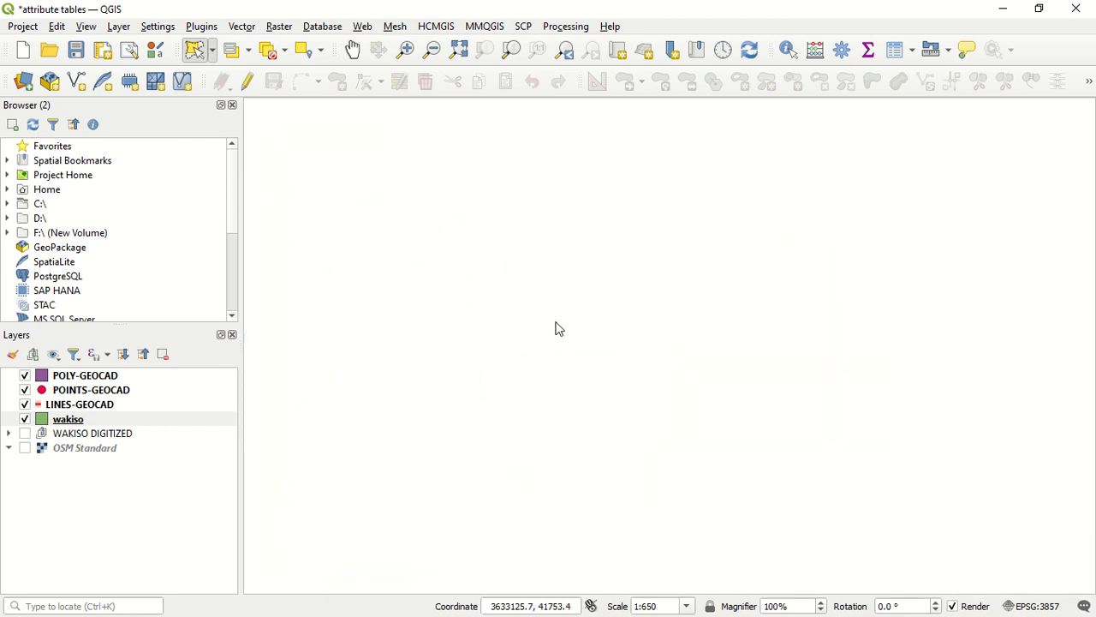
scroll(557, 343, down, 2)
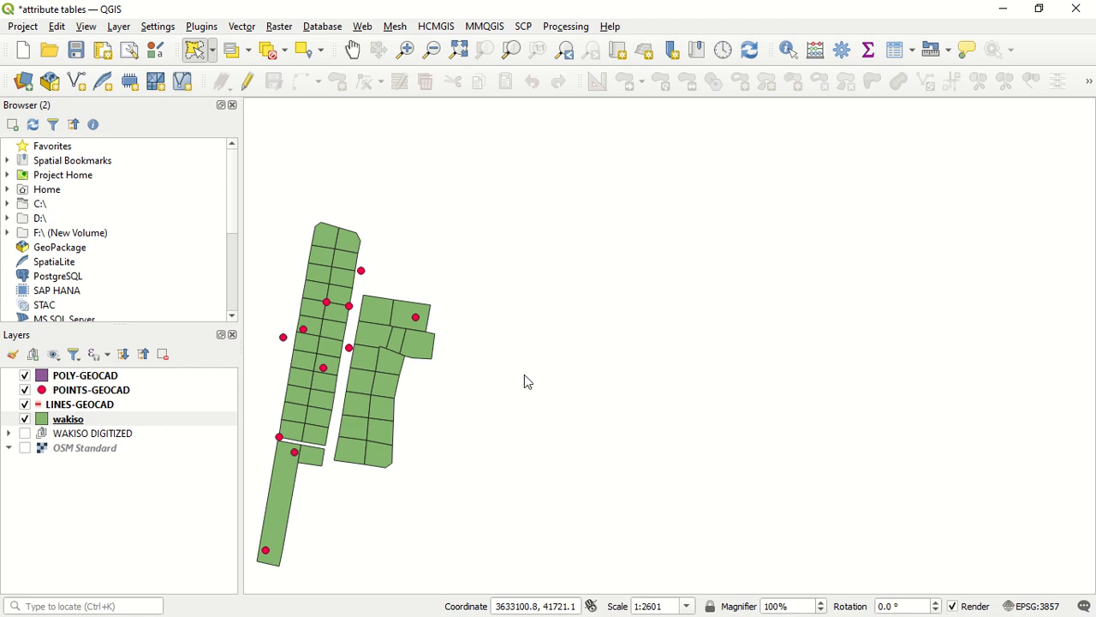
mouse_move(525, 381)
mouse_down()
mouse_move(540, 417)
mouse_move(631, 421)
mouse_move(690, 257)
mouse_move(533, 235)
mouse_move(590, 171)
mouse_move(729, 191)
mouse_move(529, 160)
mouse_move(496, 229)
mouse_move(573, 285)
mouse_move(506, 403)
mouse_move(551, 465)
mouse_move(543, 522)
mouse_move(626, 587)
mouse_move(622, 516)
mouse_move(595, 477)
mouse_move(651, 489)
mouse_move(720, 482)
mouse_move(587, 447)
mouse_up()
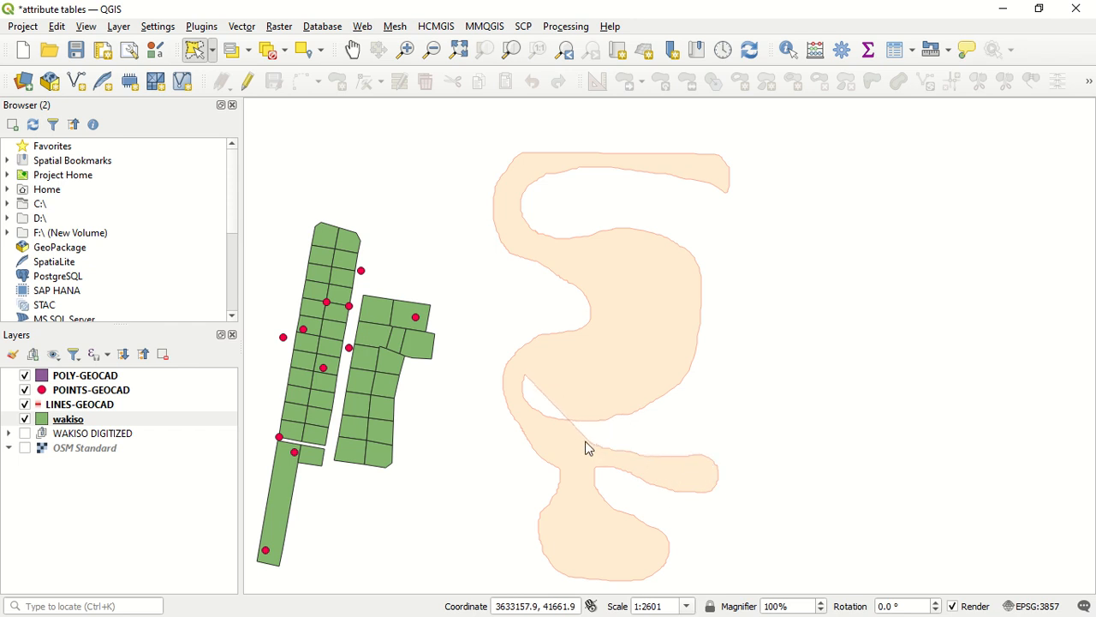
mouse_move(529, 426)
mouse_down()
mouse_move(519, 408)
mouse_move(526, 370)
mouse_move(619, 348)
mouse_up()
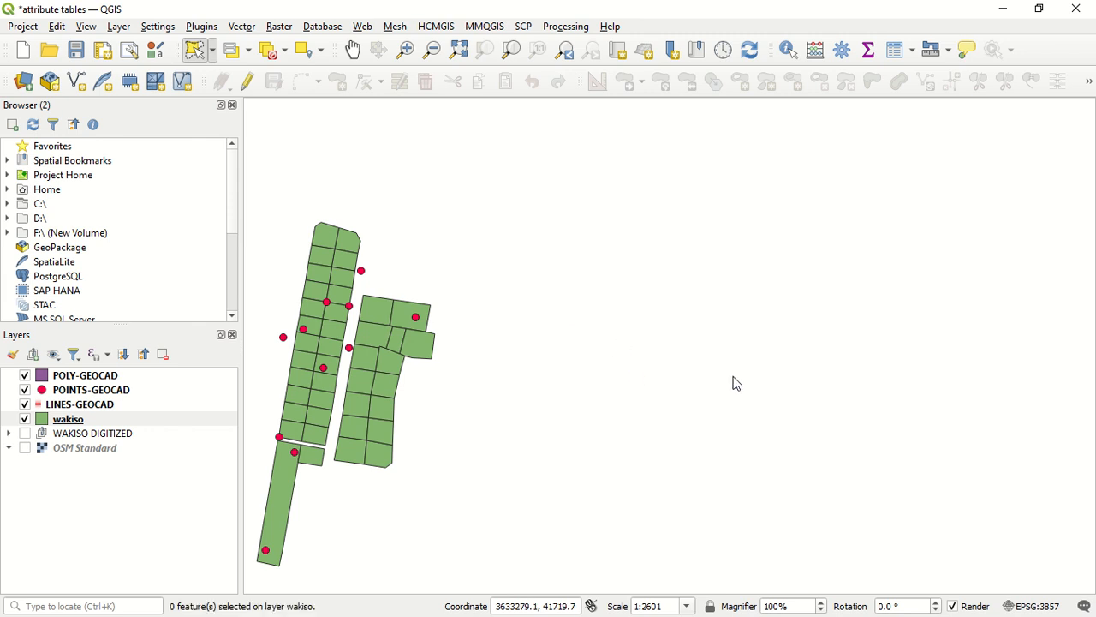
Step: Select the eight northernmost wakiso plots of the long block with a freehand outline, and clear the selection
click(94, 419)
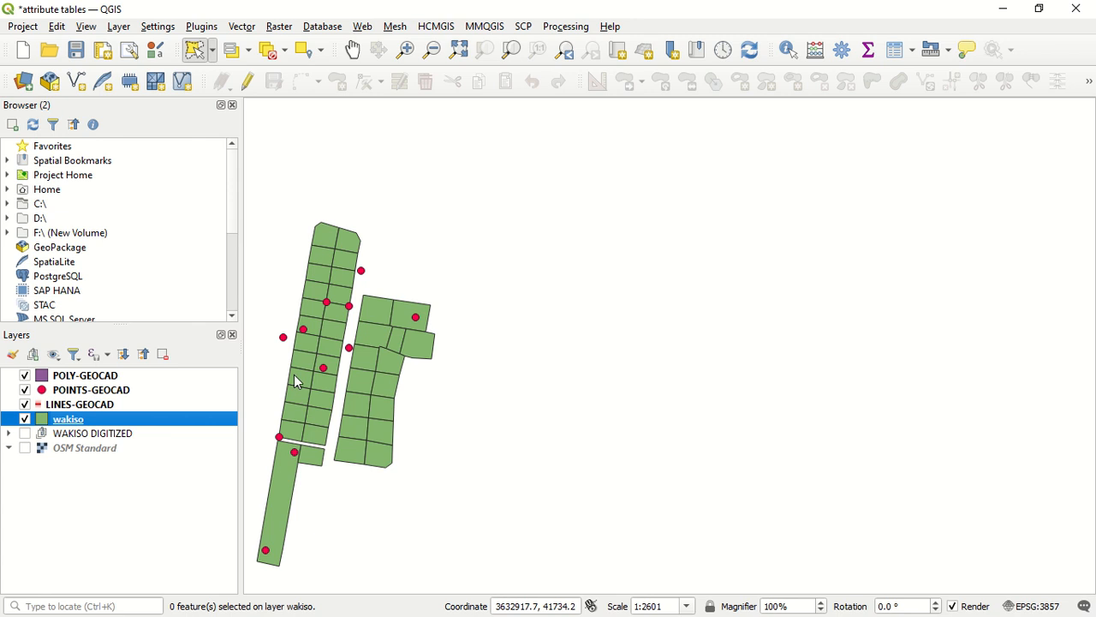
scroll(585, 259, down, 2)
scroll(530, 246, up, 4)
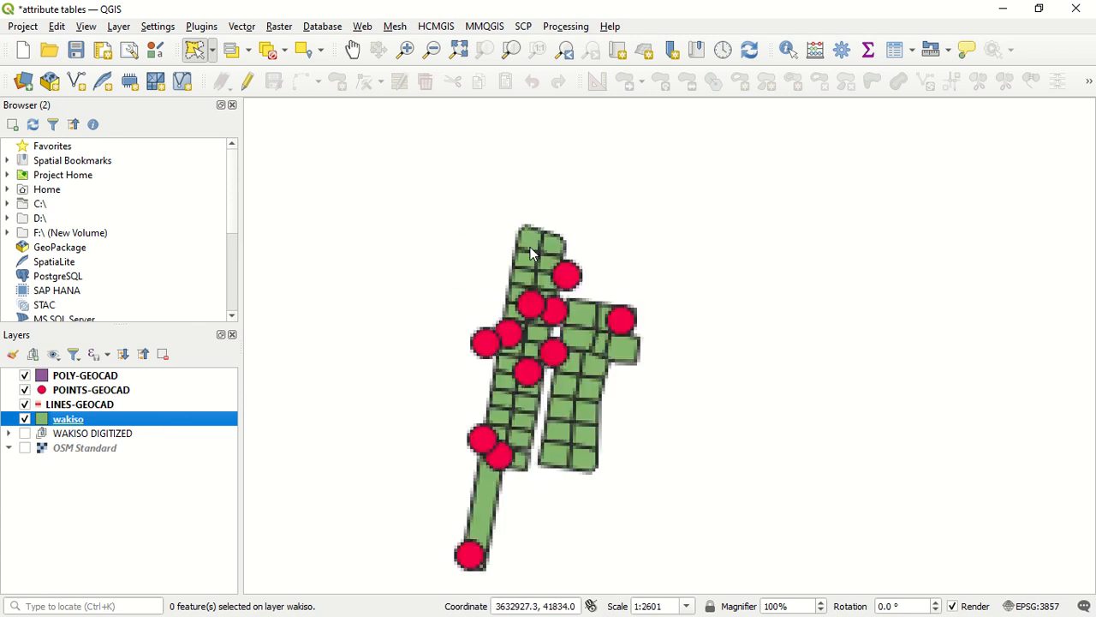
click(448, 176)
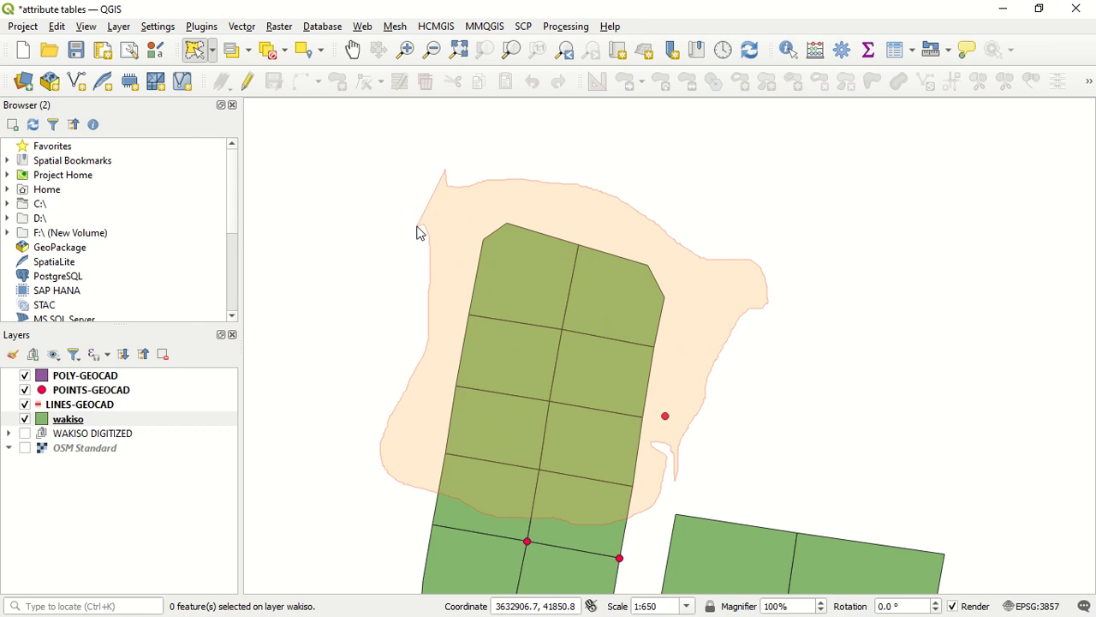
click(419, 233)
scroll(428, 219, down, 2)
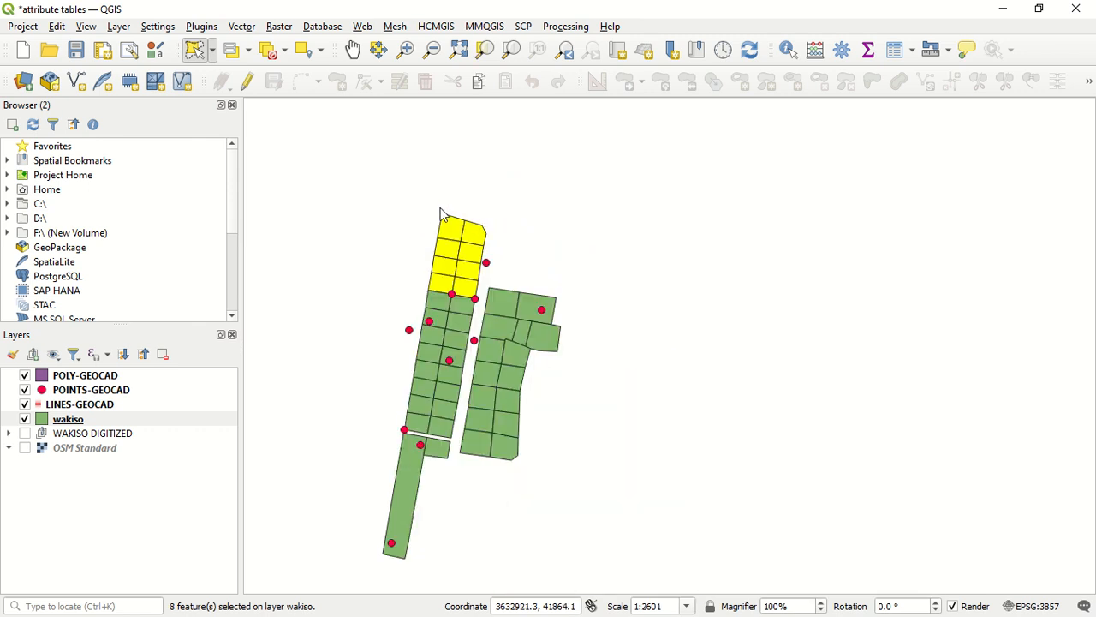
scroll(439, 250, up, 1)
scroll(438, 251, up, 1)
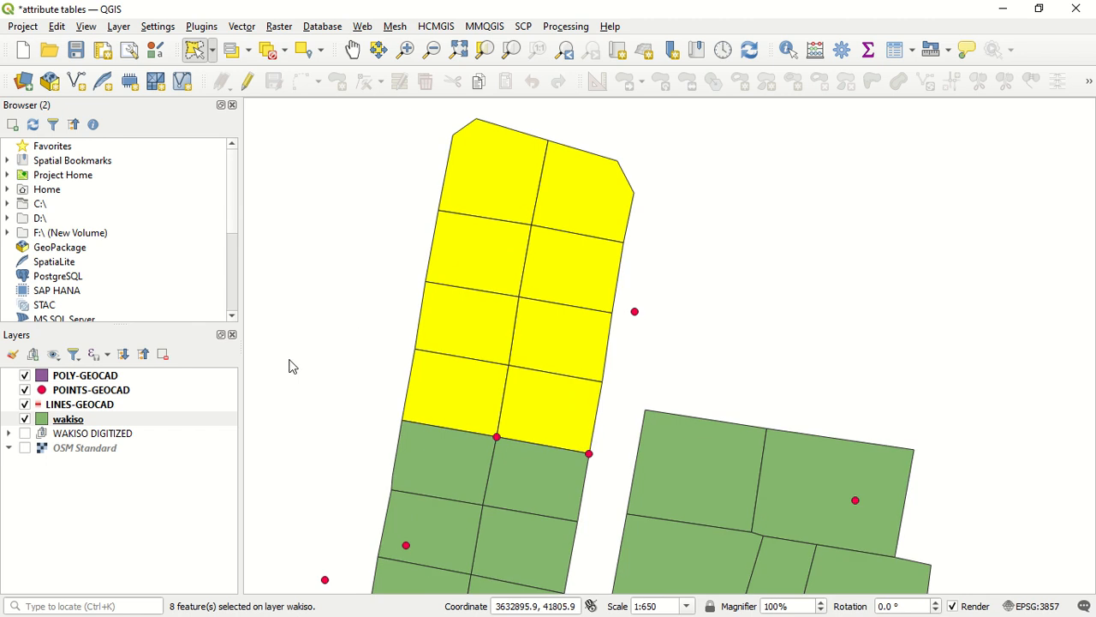
click(272, 49)
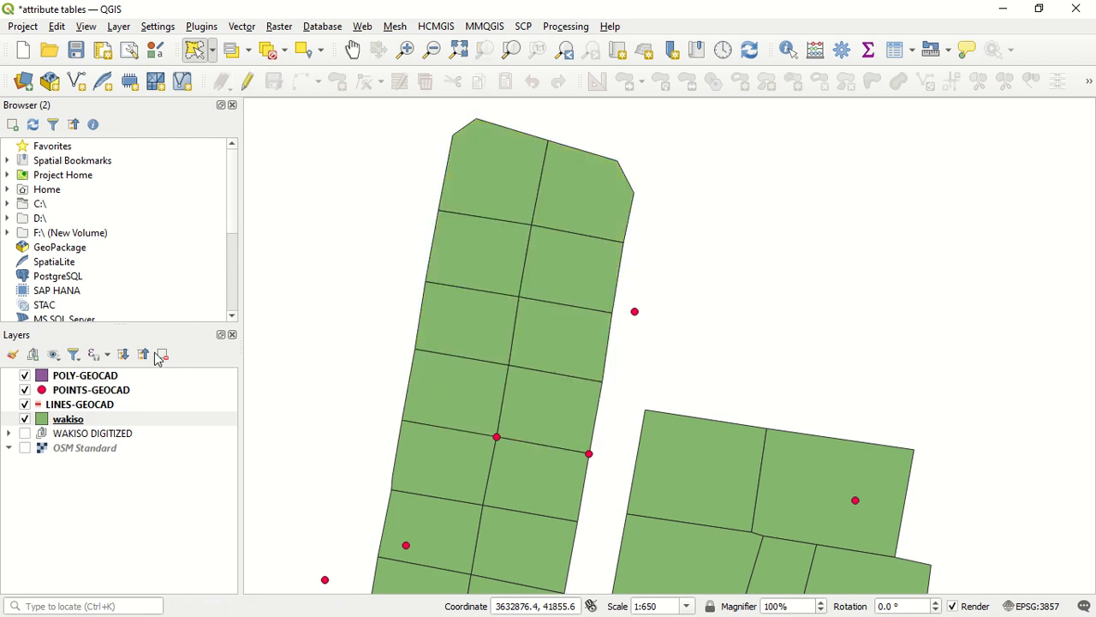
Step: Select four POINTS-GEOCAD points with a winding freehand outline along the long wakiso plot block, and clear the selection
click(190, 392)
scroll(423, 225, down, 2)
scroll(435, 394, up, 1)
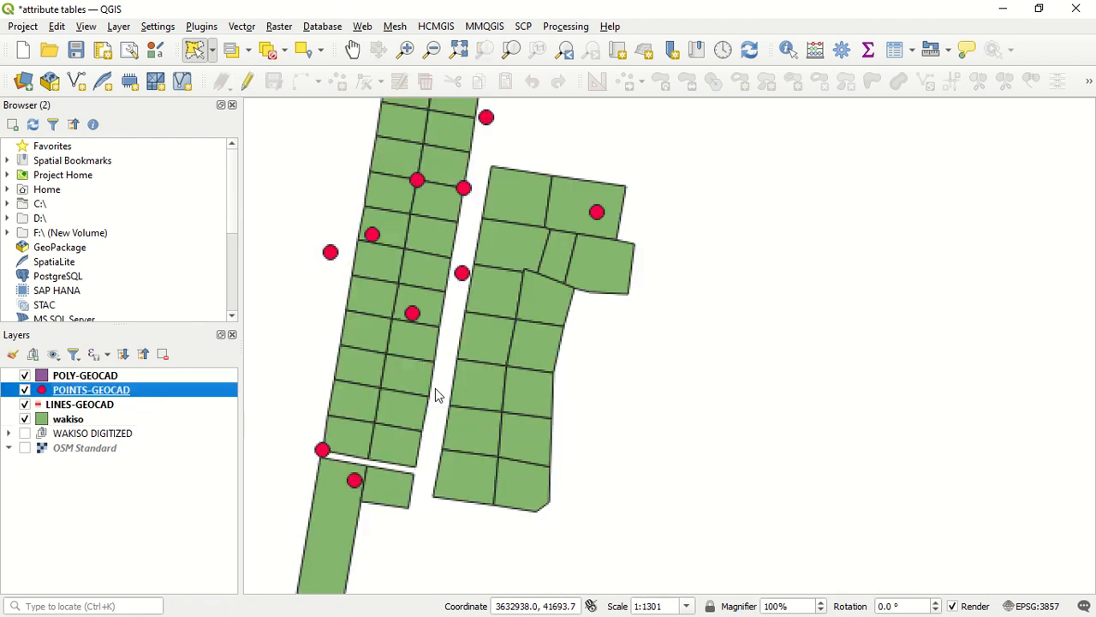
click(439, 546)
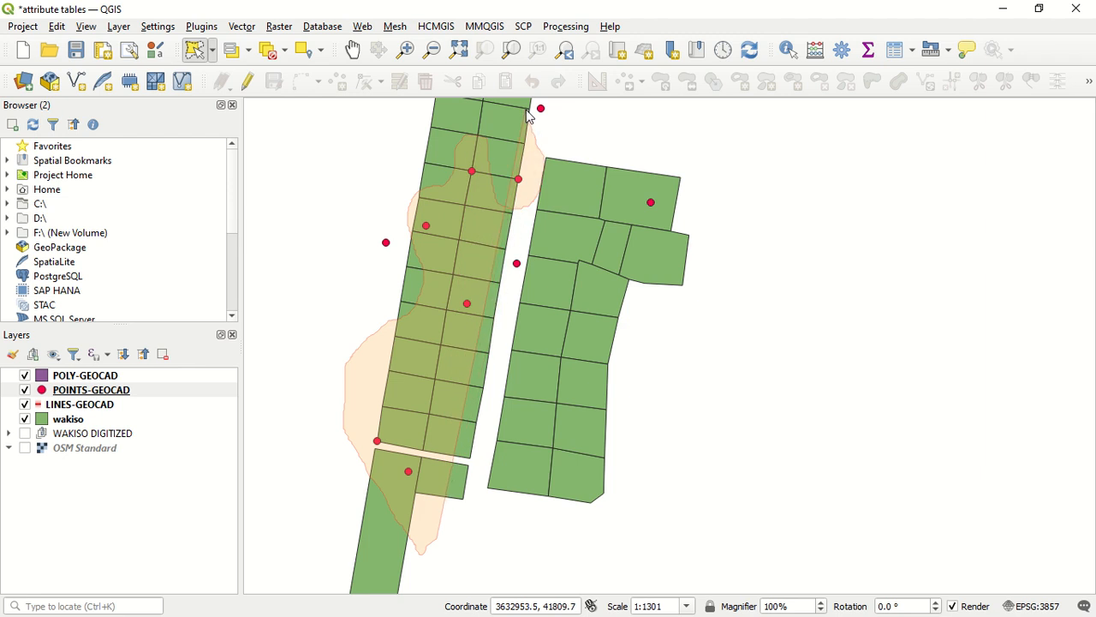
scroll(528, 115, down, 1)
scroll(528, 115, up, 1)
scroll(529, 115, down, 1)
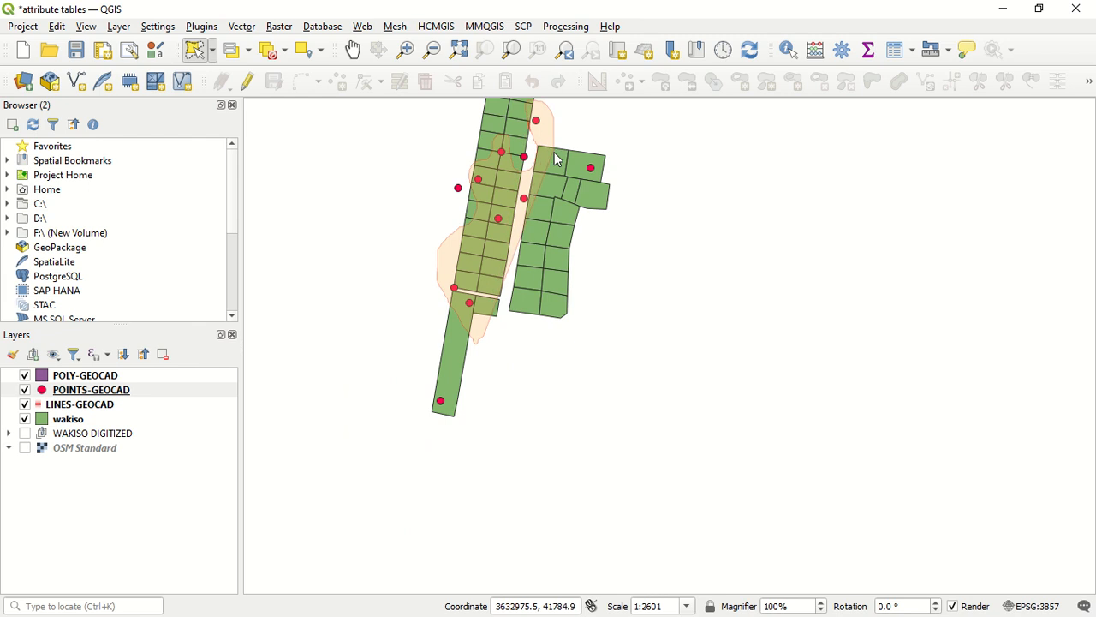
scroll(541, 172, up, 1)
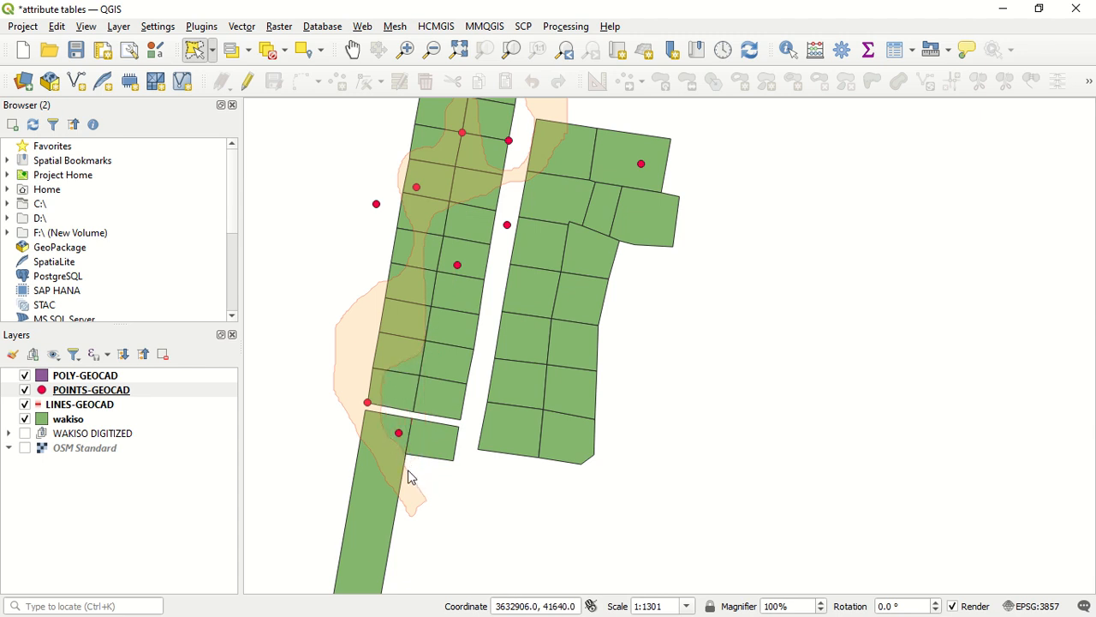
click(419, 488)
scroll(422, 495, down, 1)
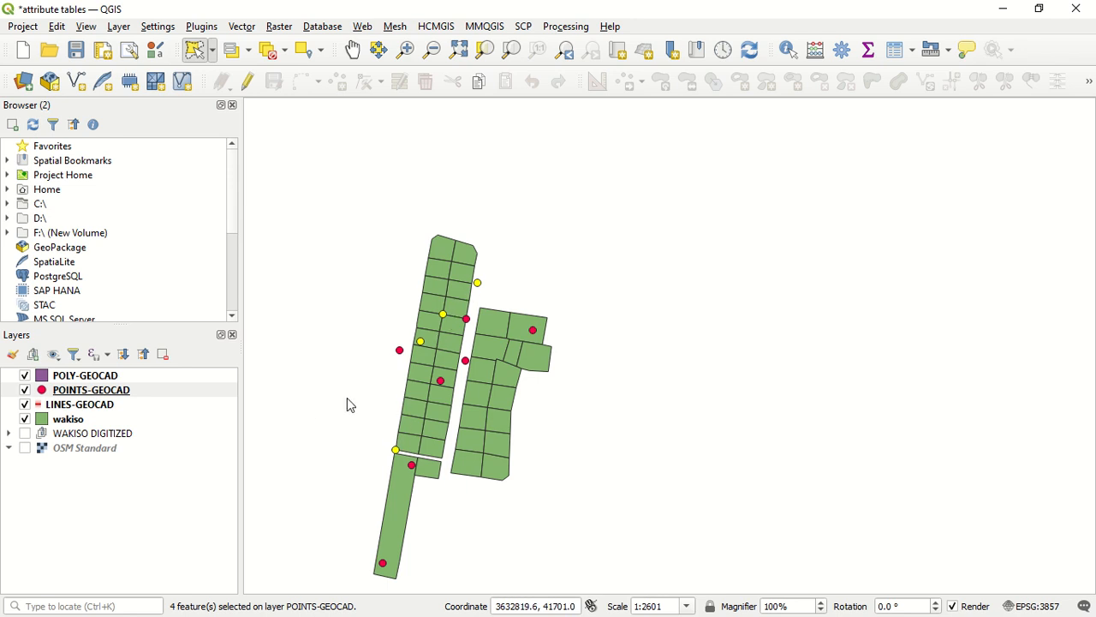
click(272, 51)
Step: Select the long diagonal LINES-GEOCAD line and the line crossing its southeastern part with a freehand outline, and clear the selection
click(124, 407)
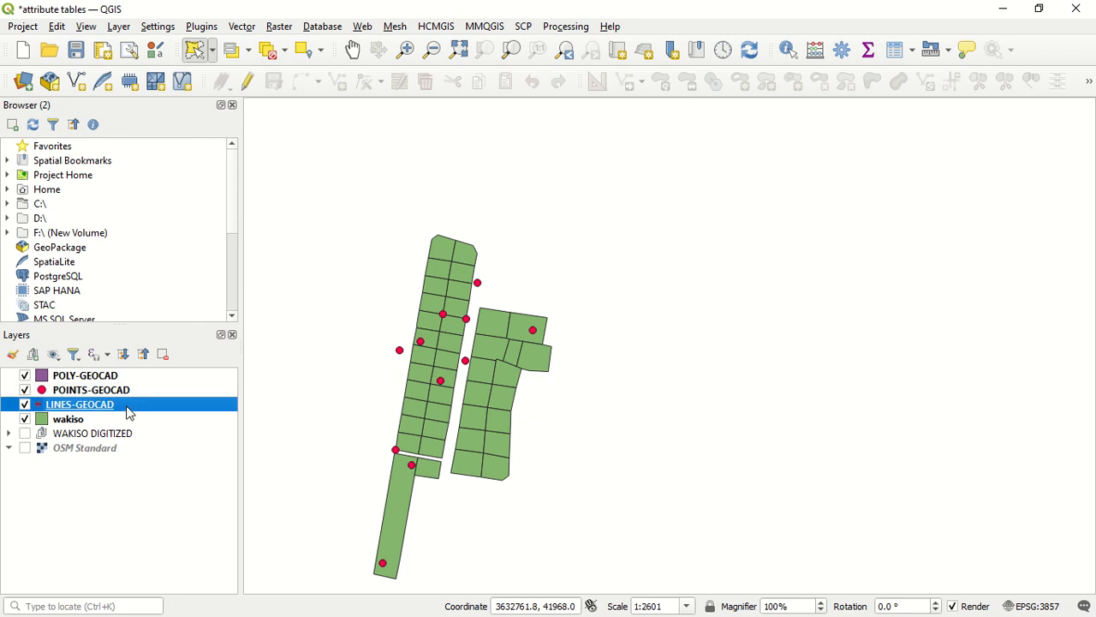
scroll(712, 232, down, 4)
scroll(646, 362, down, 2)
scroll(602, 322, up, 3)
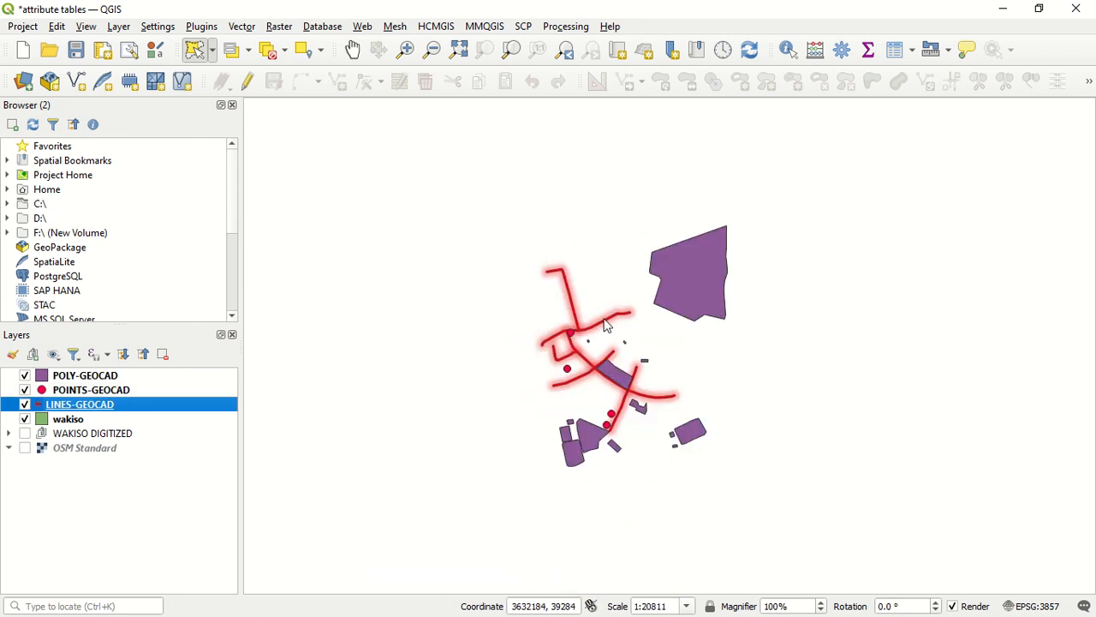
mouse_move(773, 442)
mouse_down()
mouse_move(751, 522)
mouse_move(688, 537)
mouse_move(633, 457)
mouse_move(642, 387)
mouse_move(716, 367)
mouse_up()
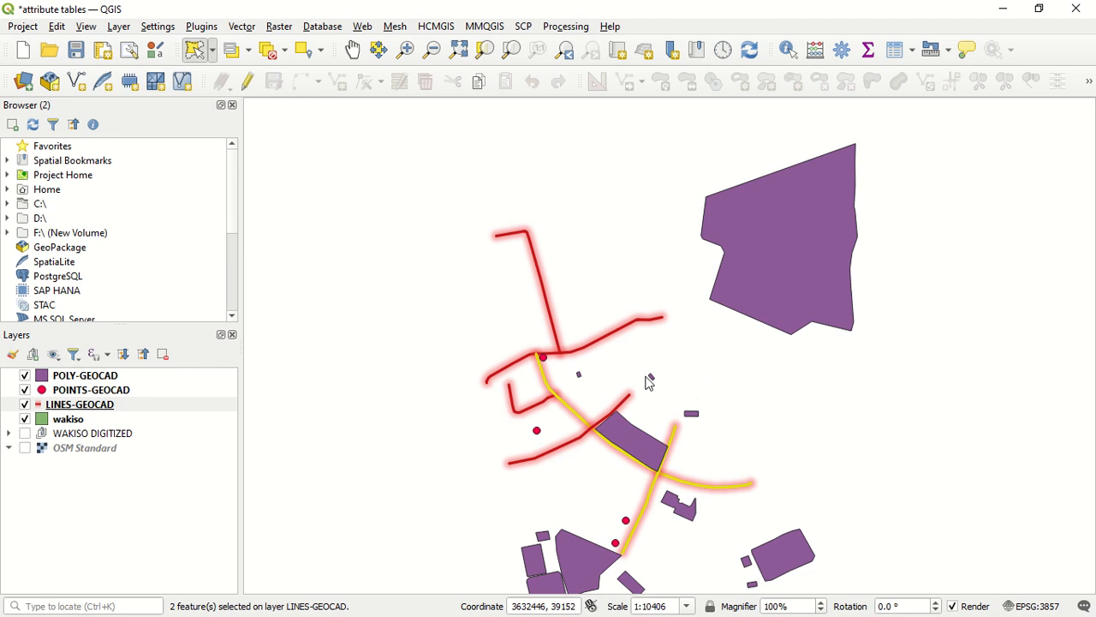
click(270, 53)
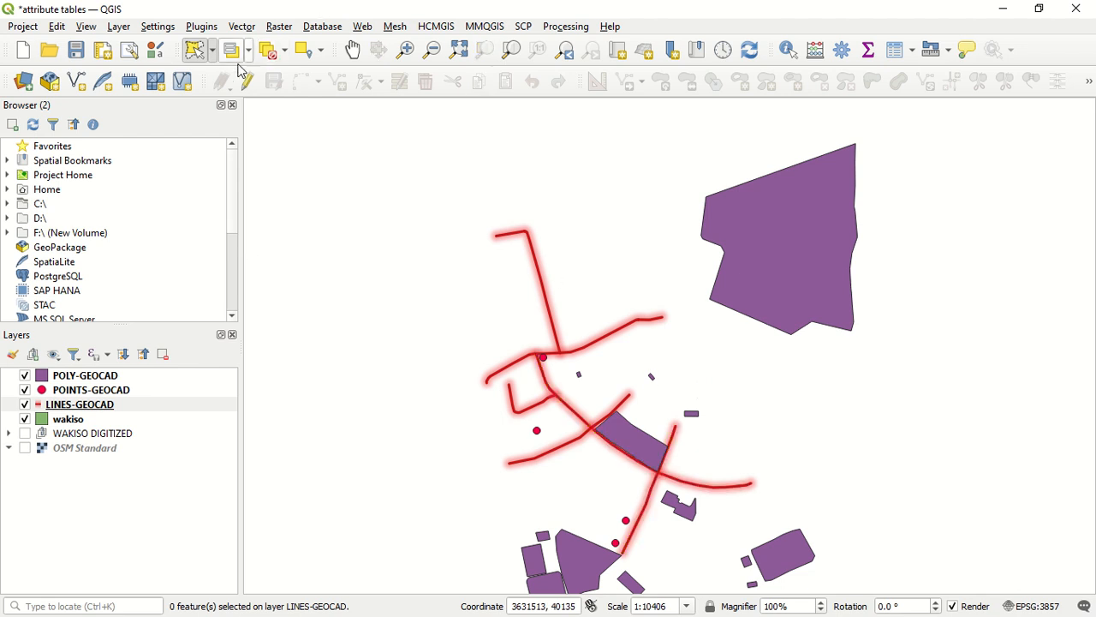
Step: Switch the selection method to Select Features by Radius
click(213, 51)
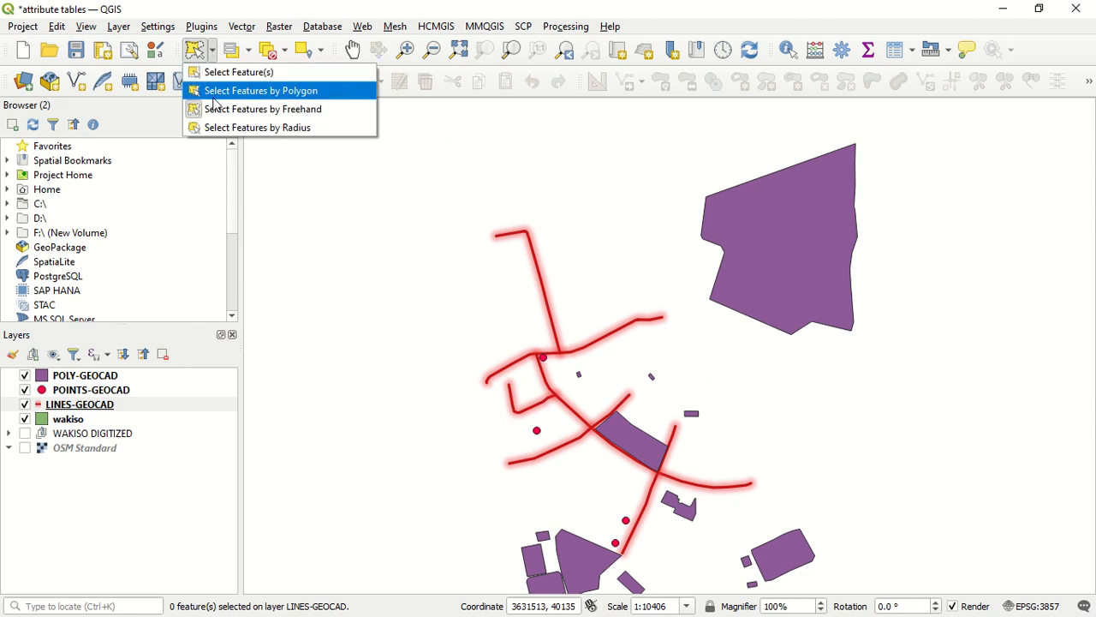
click(228, 130)
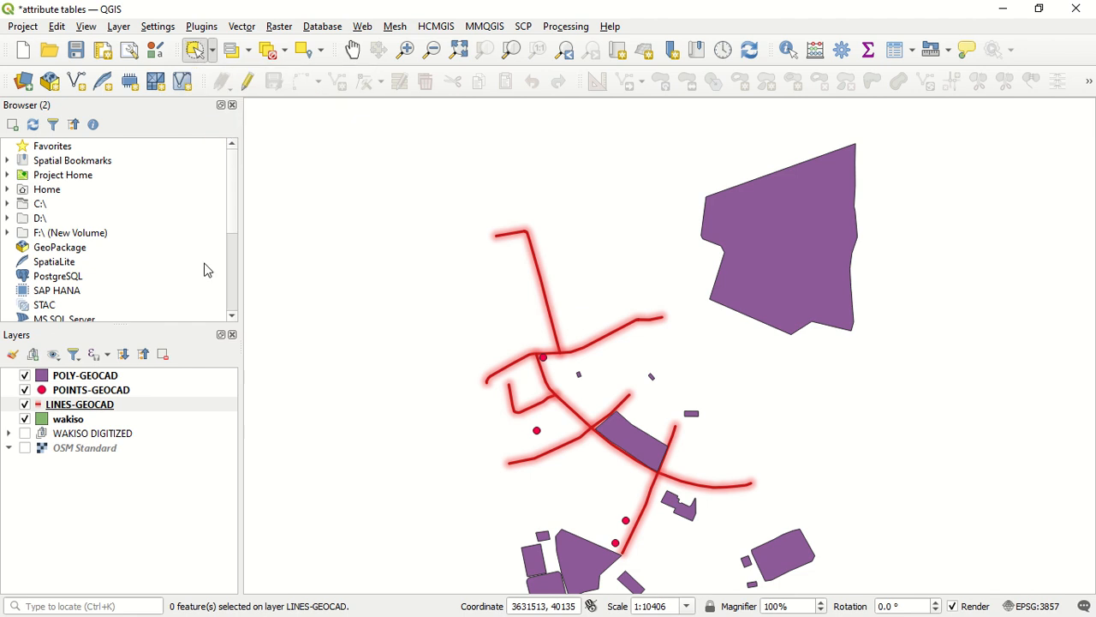
click(212, 51)
click(228, 130)
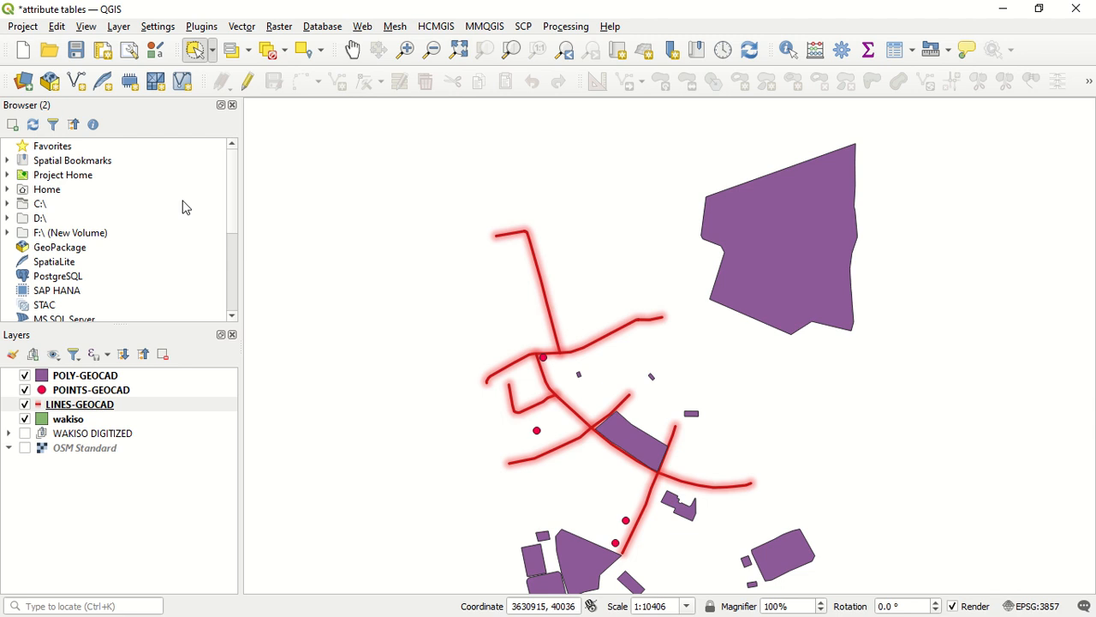
Step: Select the LINES-GEOCAD lines within a radius of 200 around a point just south of the central line crossing, and clear the selection
click(174, 409)
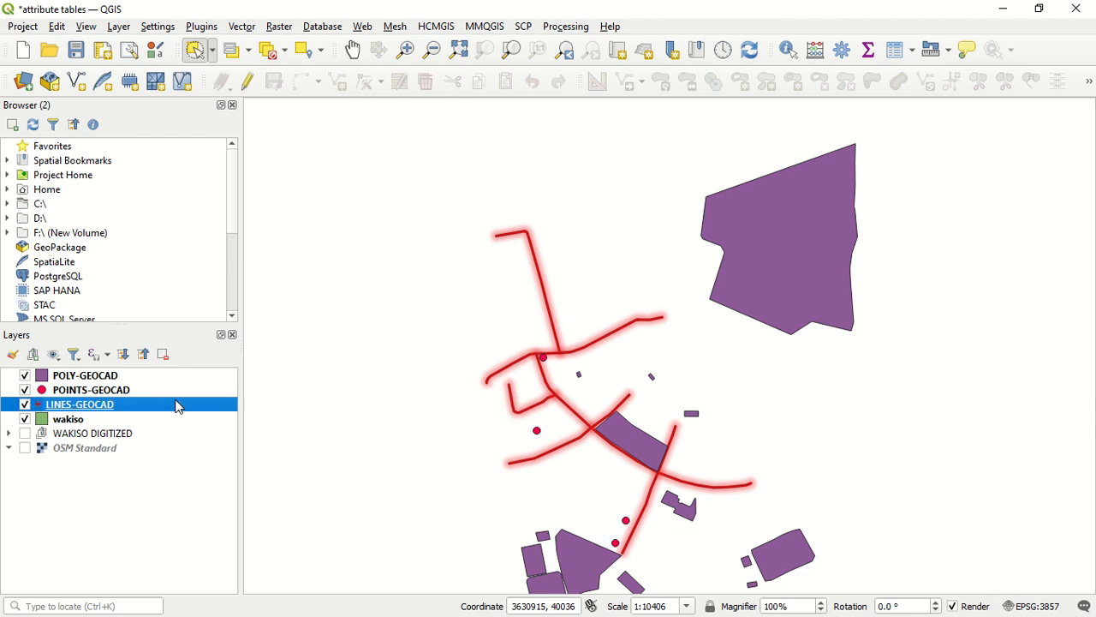
click(589, 476)
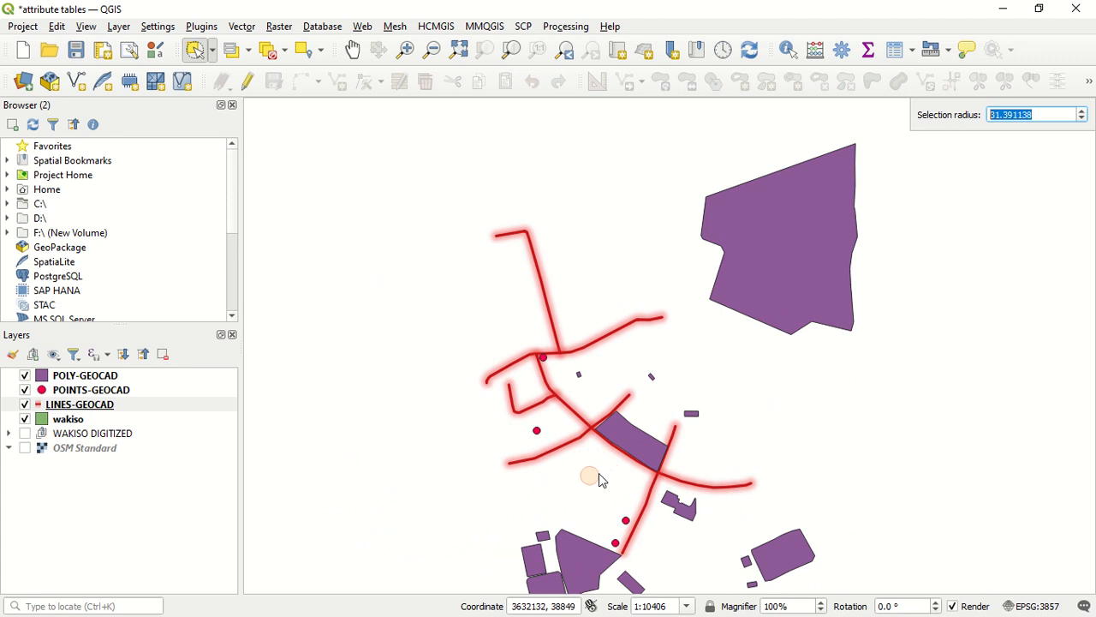
scroll(588, 478, up, 2)
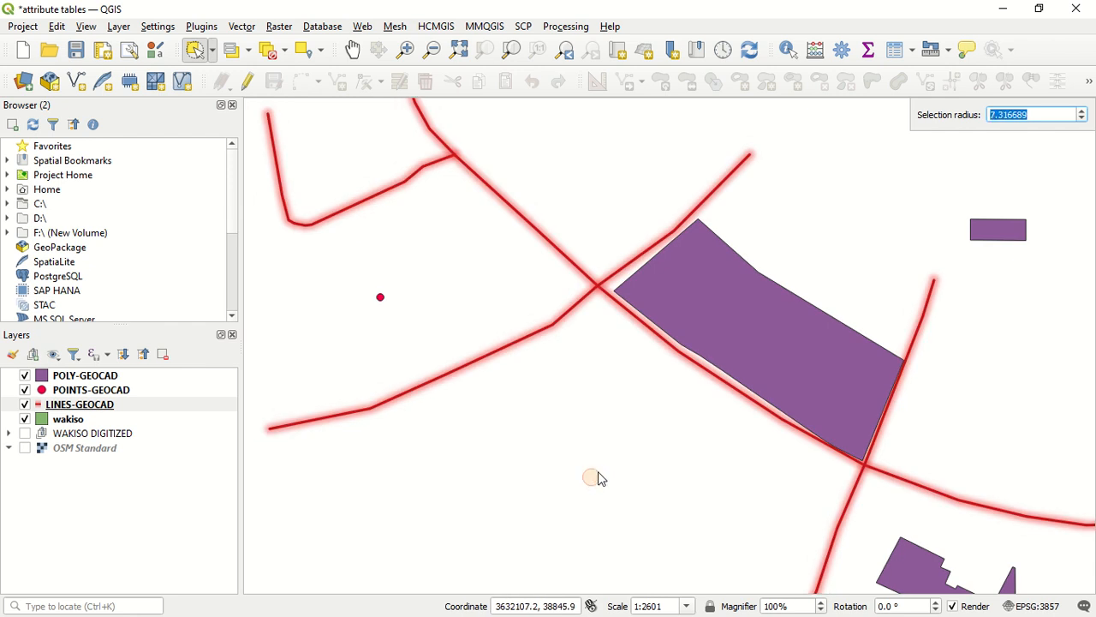
scroll(602, 468, down, 2)
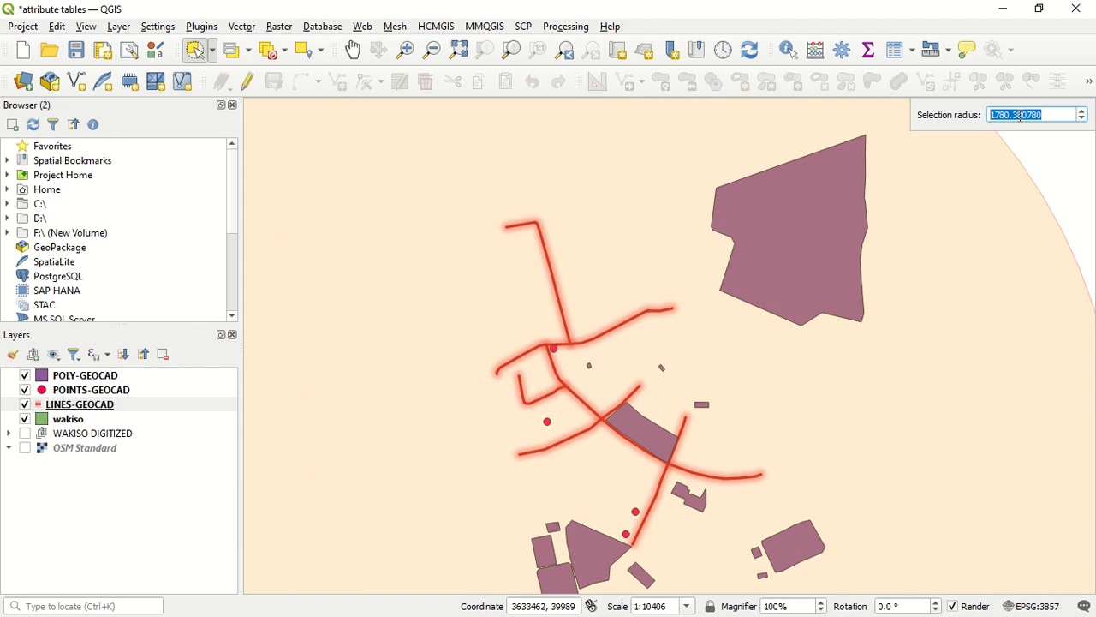
click(1019, 115)
triple_click(1035, 115)
text(100)
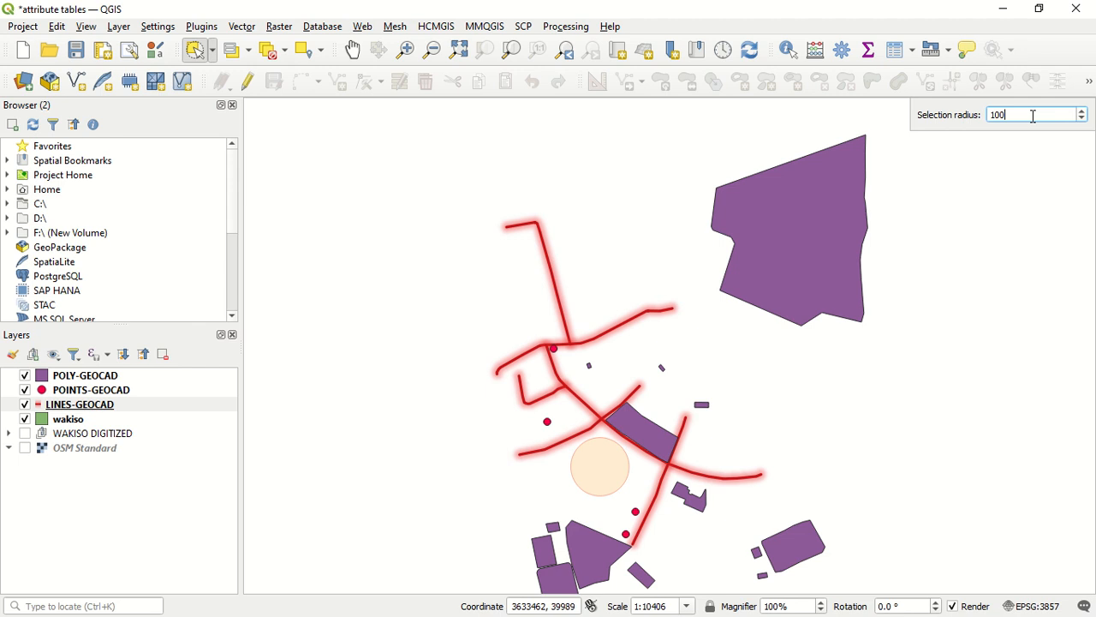
key(BackSpace)
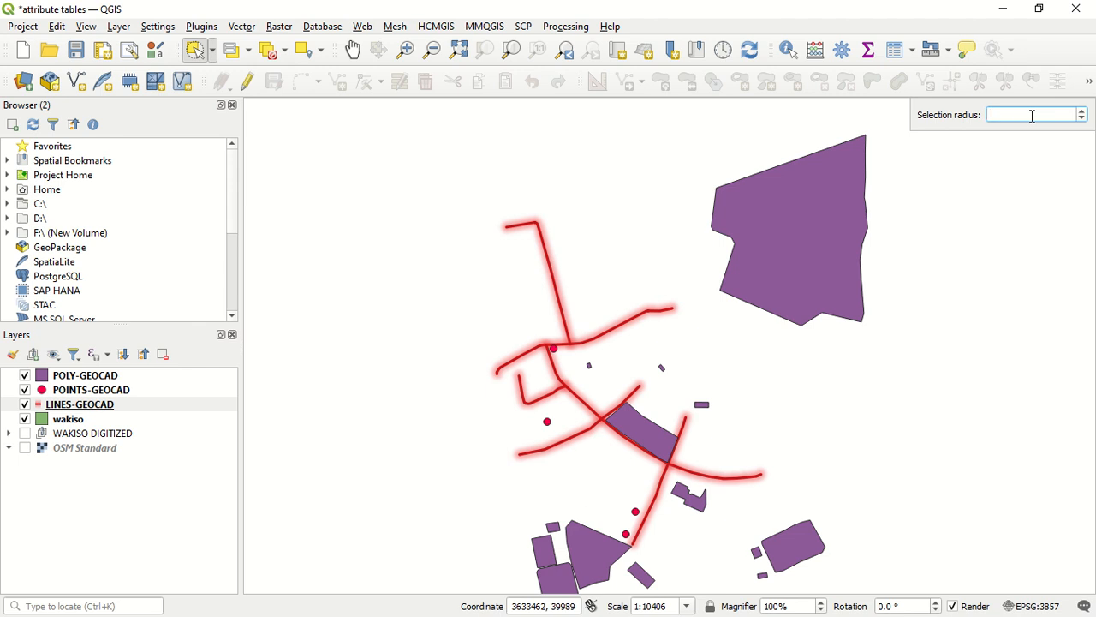
text(200)
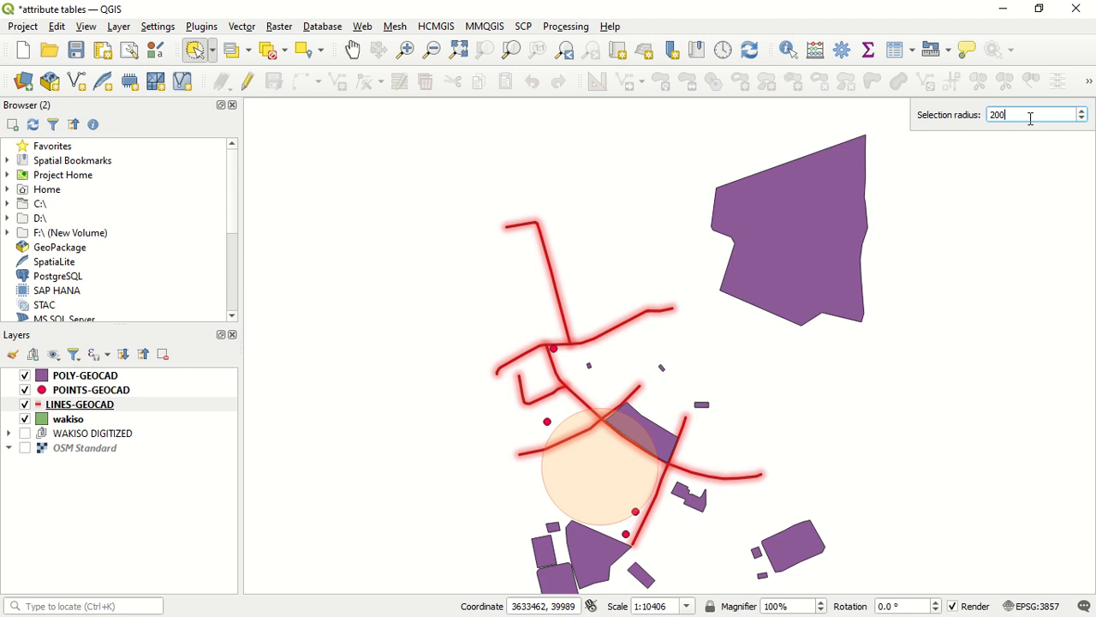
key(Return)
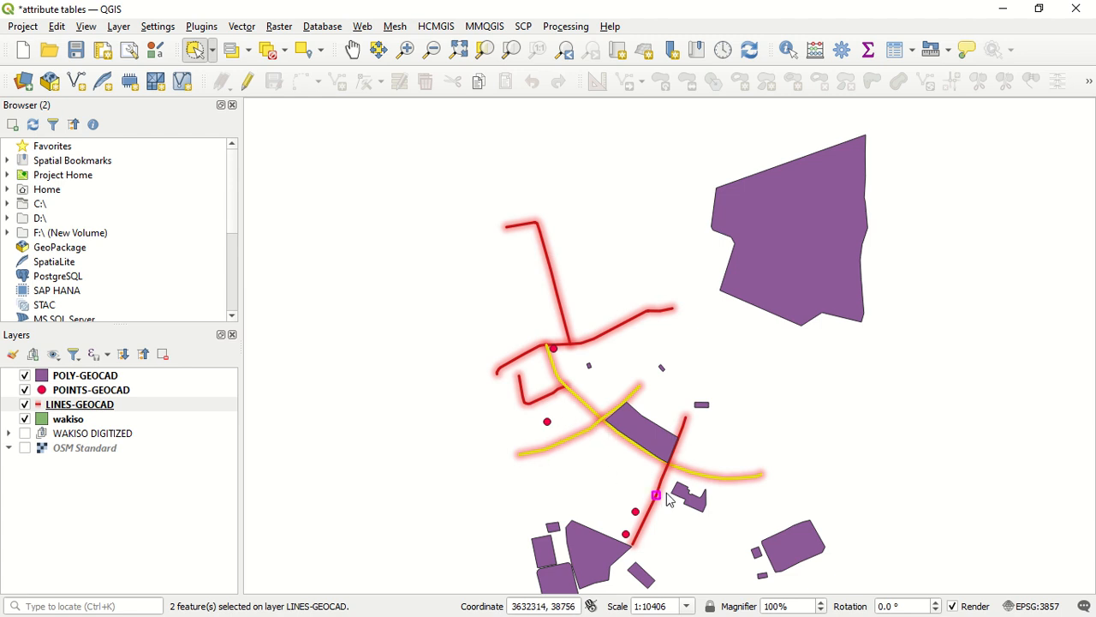
click(269, 50)
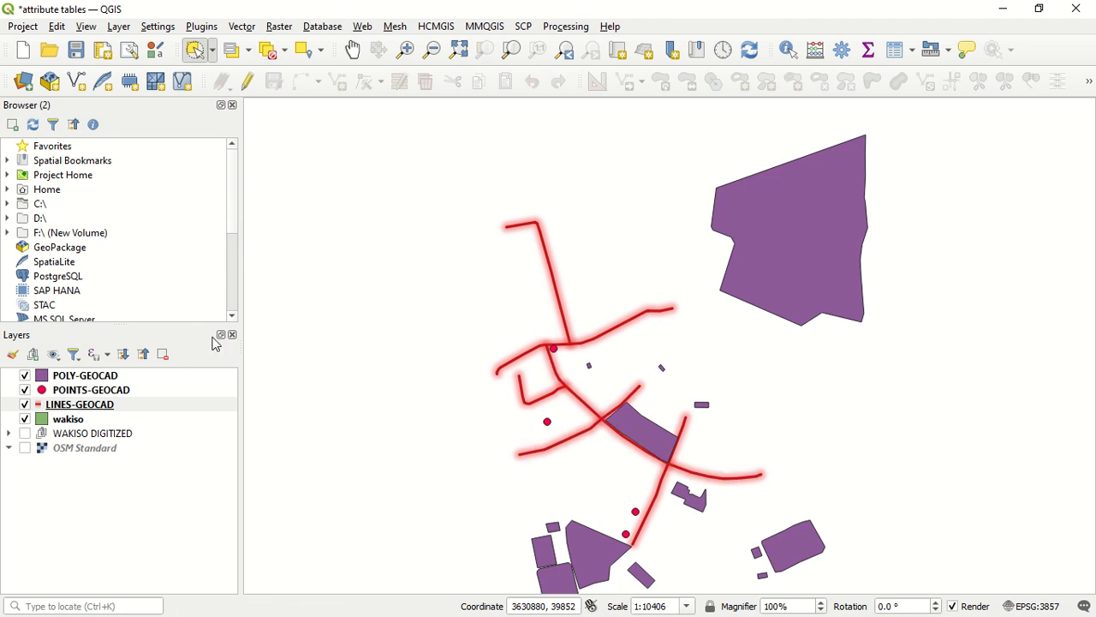
Step: Select the POINTS-GEOCAD points within a radius of 60 around a point in the gap between the two wakiso plot blocks
click(175, 393)
scroll(342, 428, down, 2)
scroll(432, 304, up, 1)
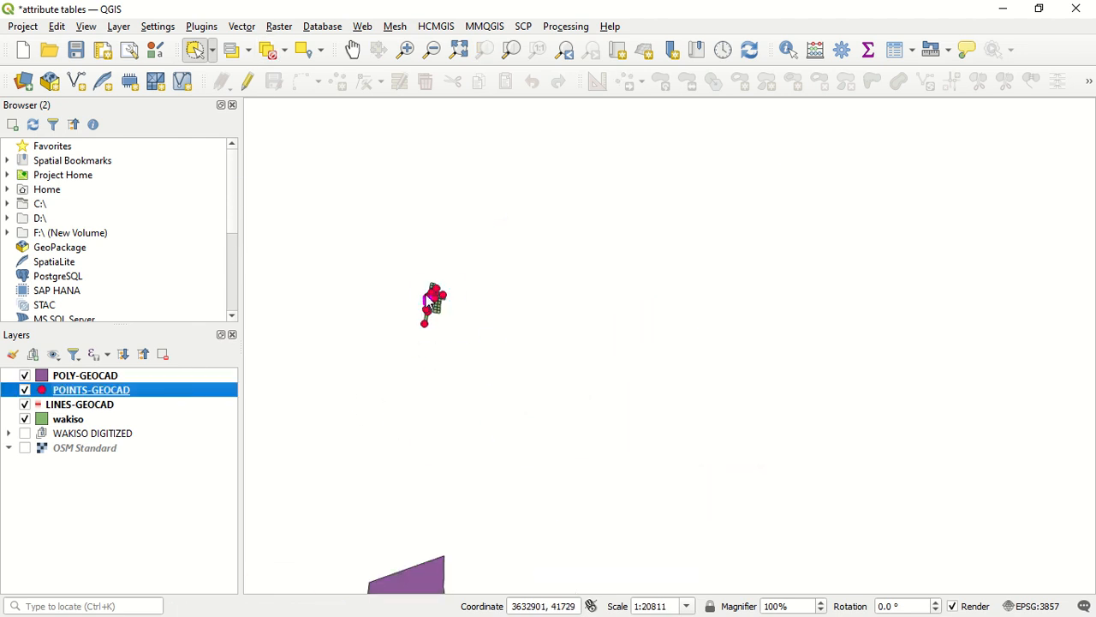
scroll(428, 298, up, 3)
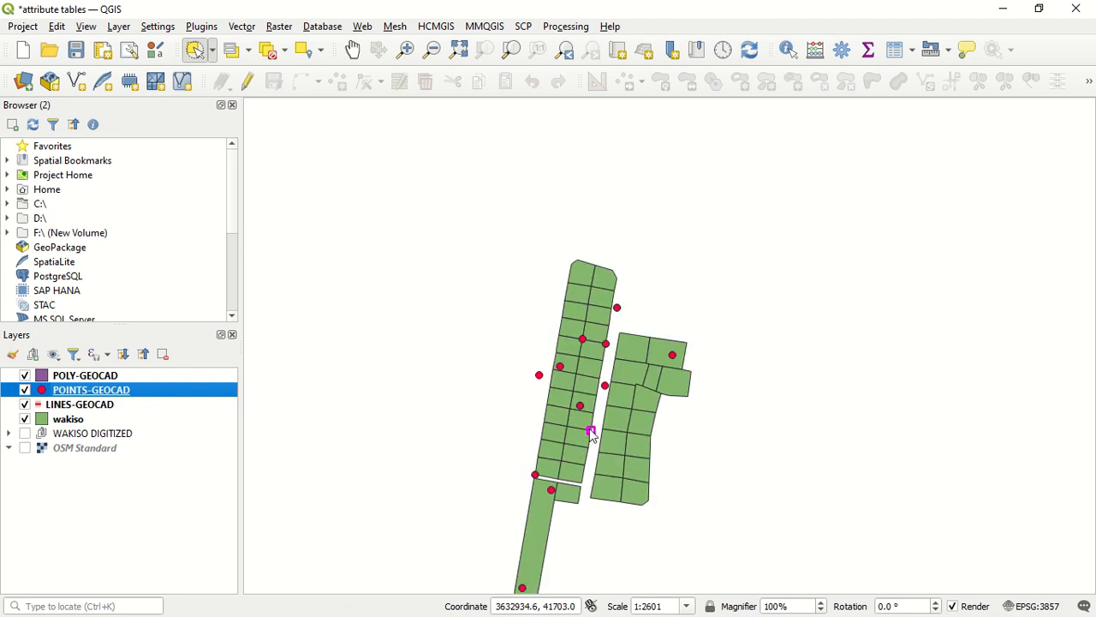
scroll(591, 433, up, 1)
click(605, 421)
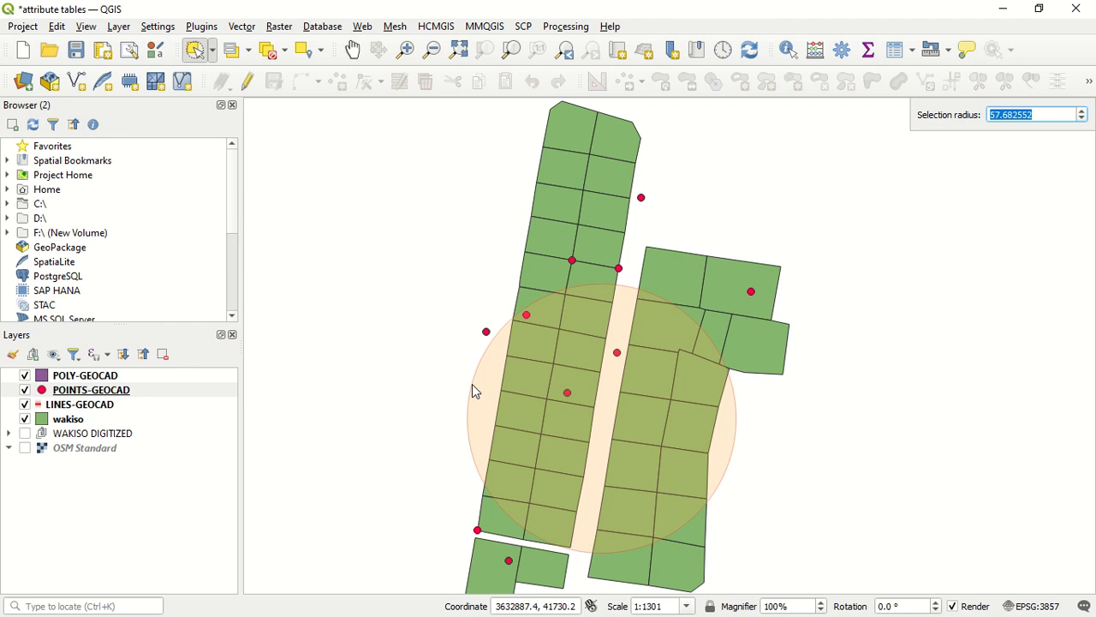
triple_click(1020, 117)
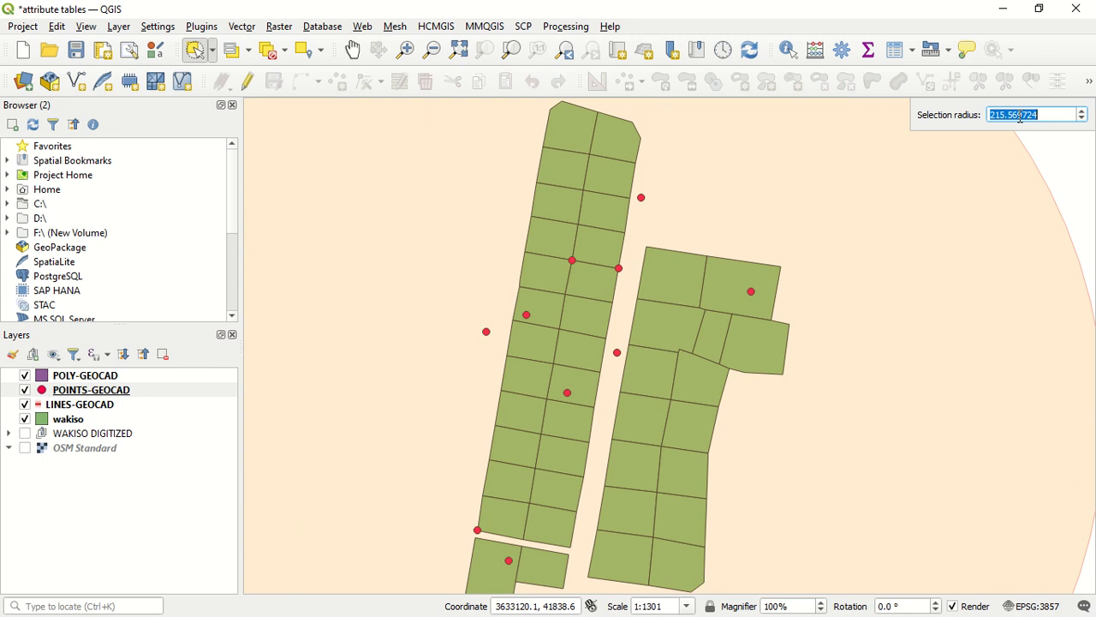
text(40)
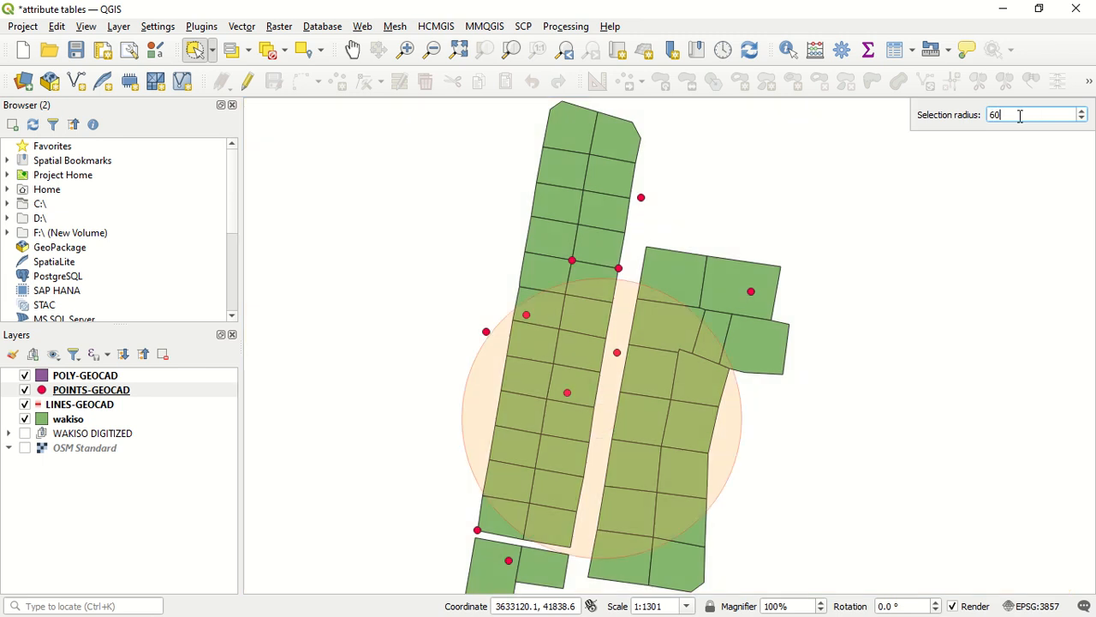
key(Return)
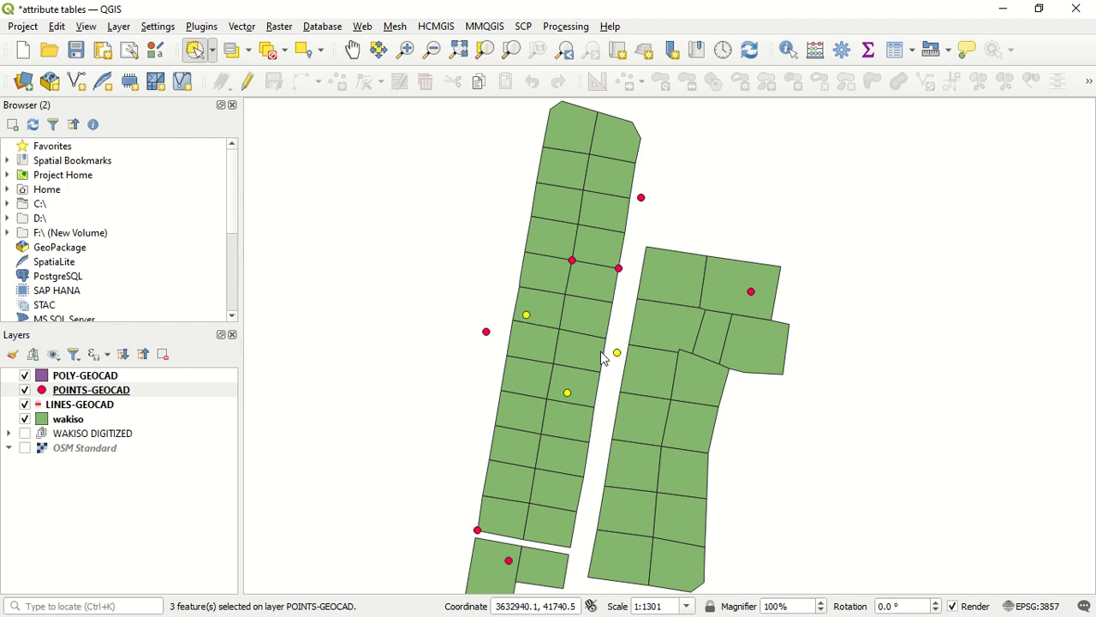
Step: Select the southern wakiso plots of both blocks with a freely sized radius circle centred in the gap, and clear the selection on all layers
scroll(601, 348, down, 2)
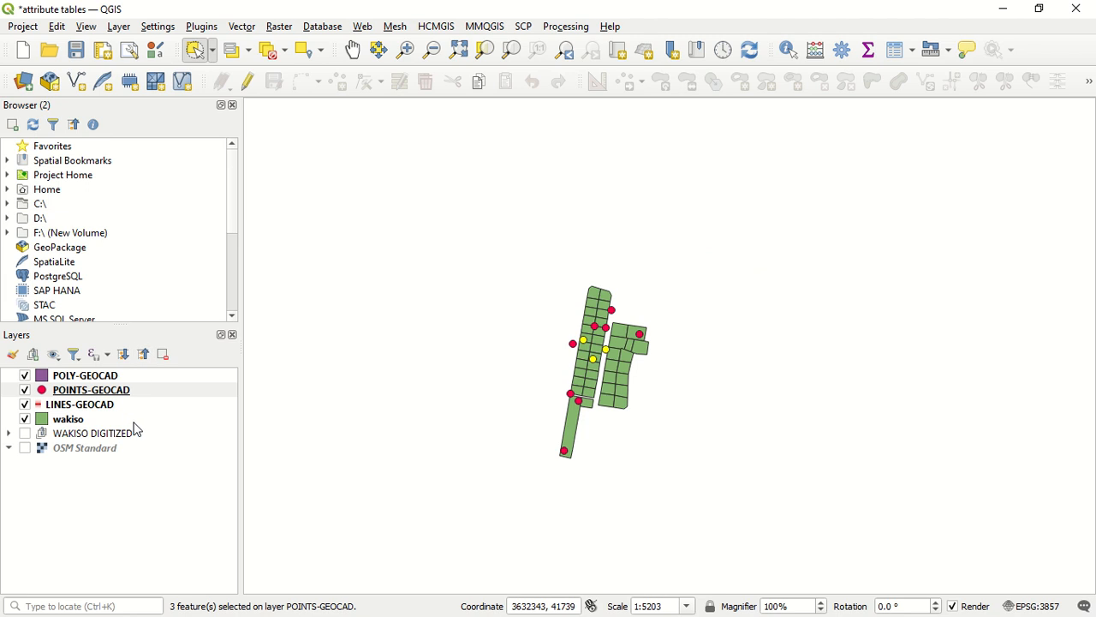
click(135, 421)
click(599, 386)
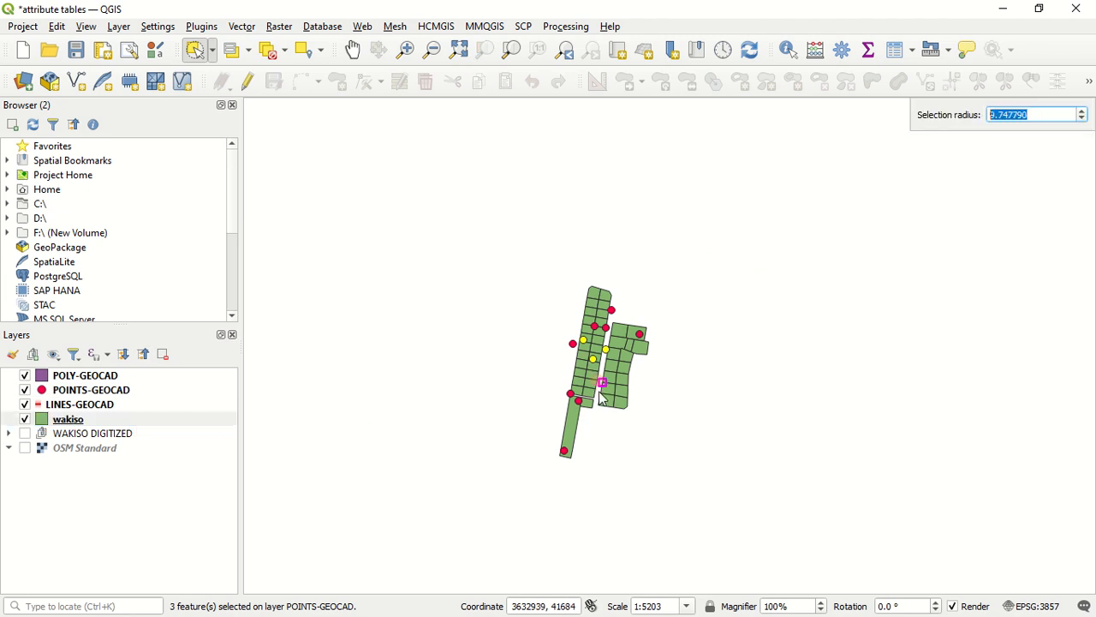
click(585, 417)
scroll(572, 363, up, 2)
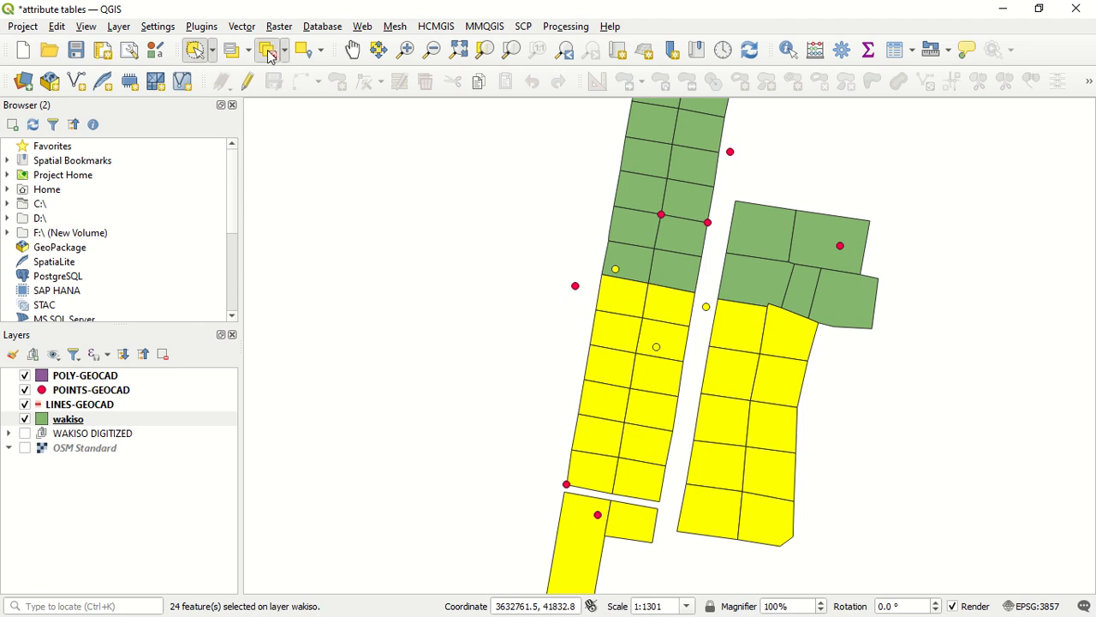
click(272, 49)
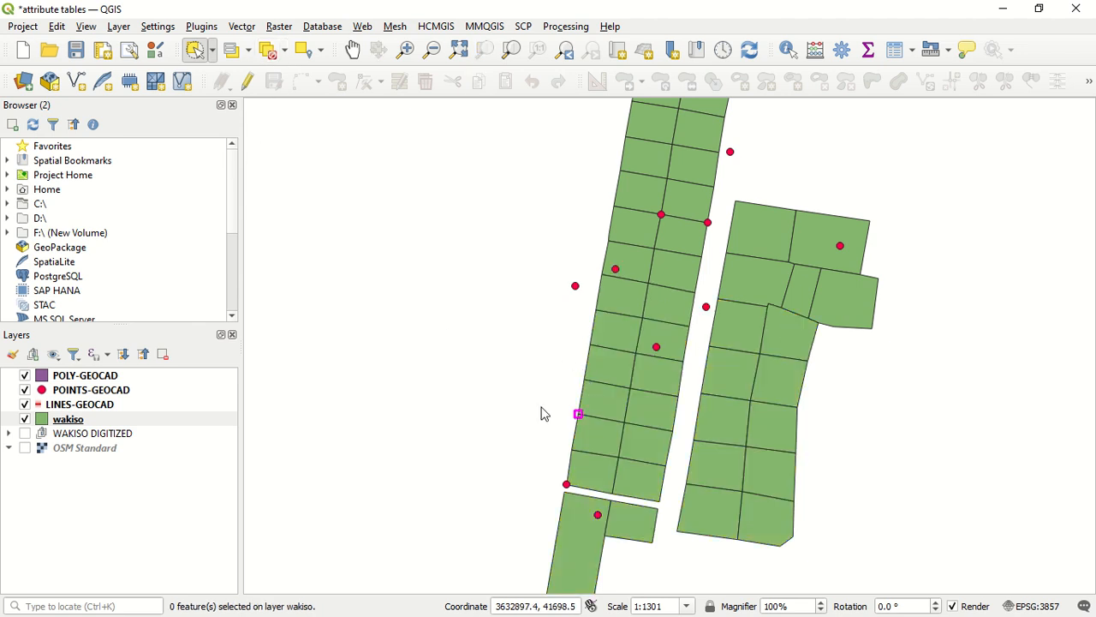
click(213, 52)
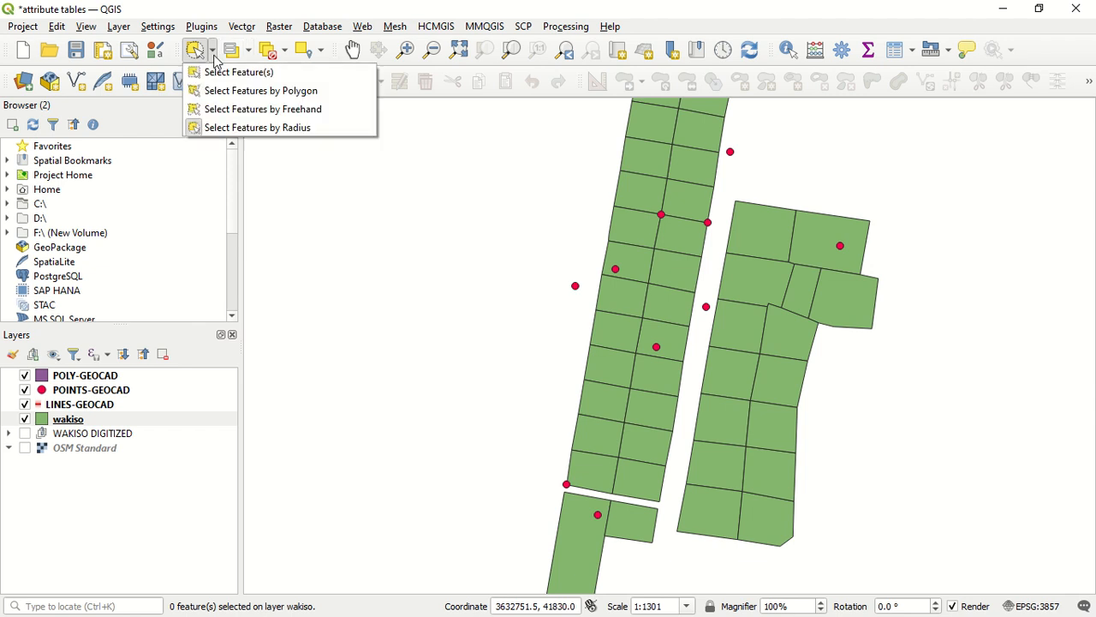
click(444, 338)
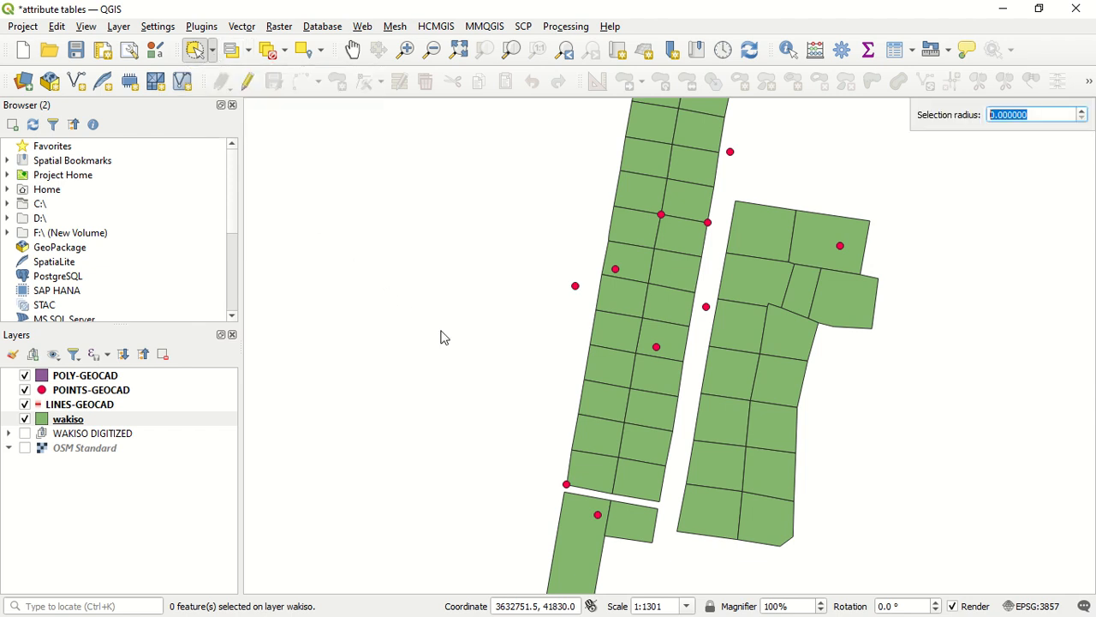
right_click(455, 340)
click(360, 248)
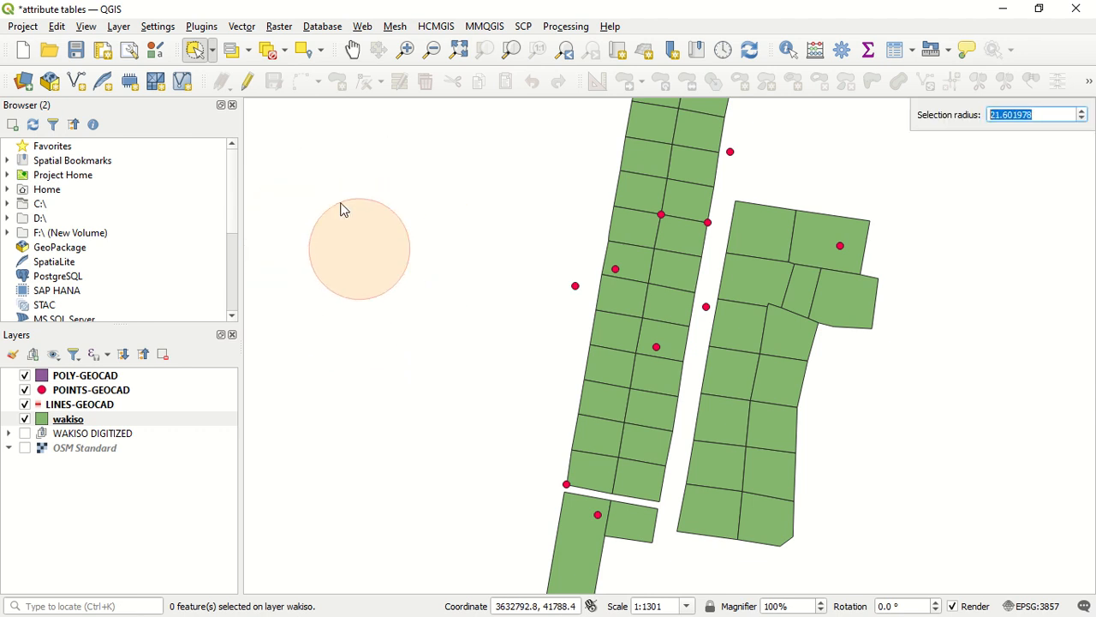
right_click(343, 210)
Step: Switch the selection method back to Select Feature(s), and activate the Pan Map tool
click(214, 51)
click(219, 73)
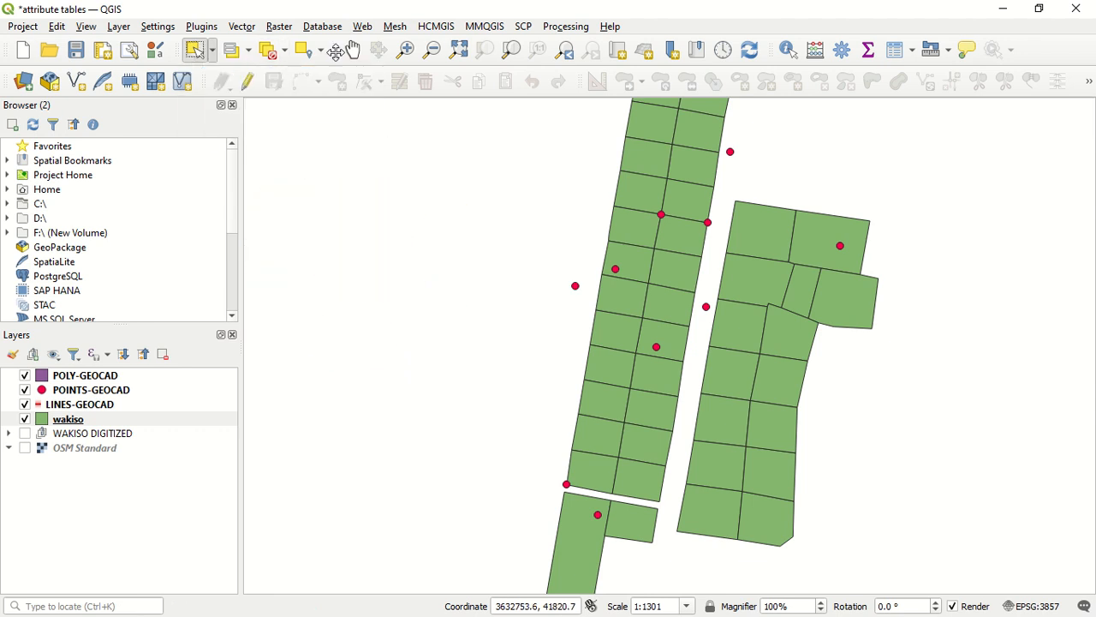
click(352, 48)
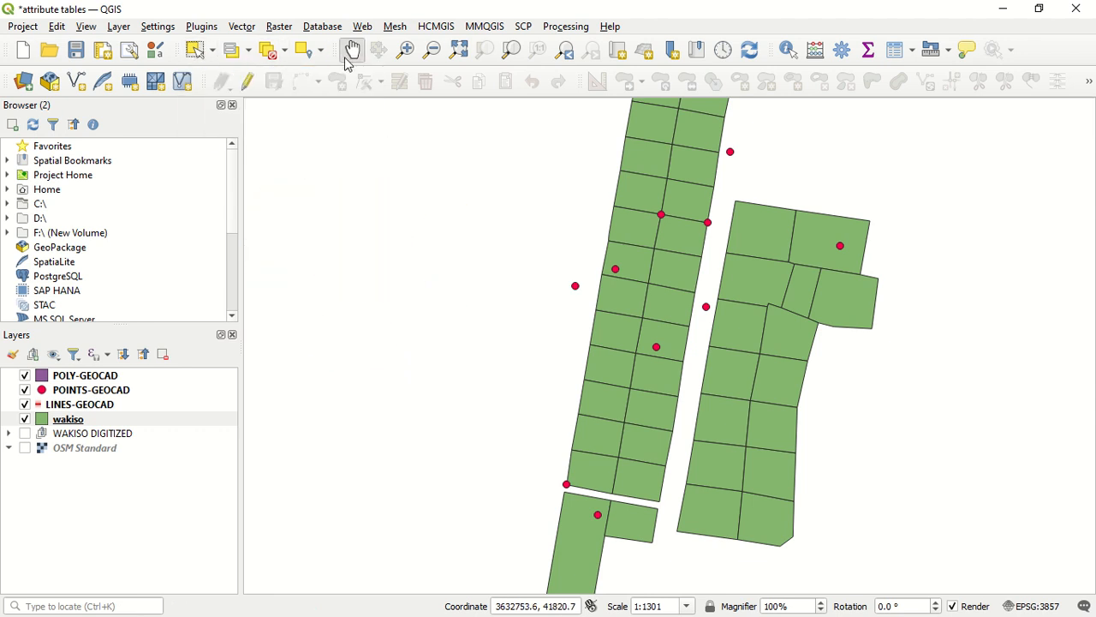
Step: Open the attribute table of the LINES-GEOCAD layer and turn on editing
click(249, 52)
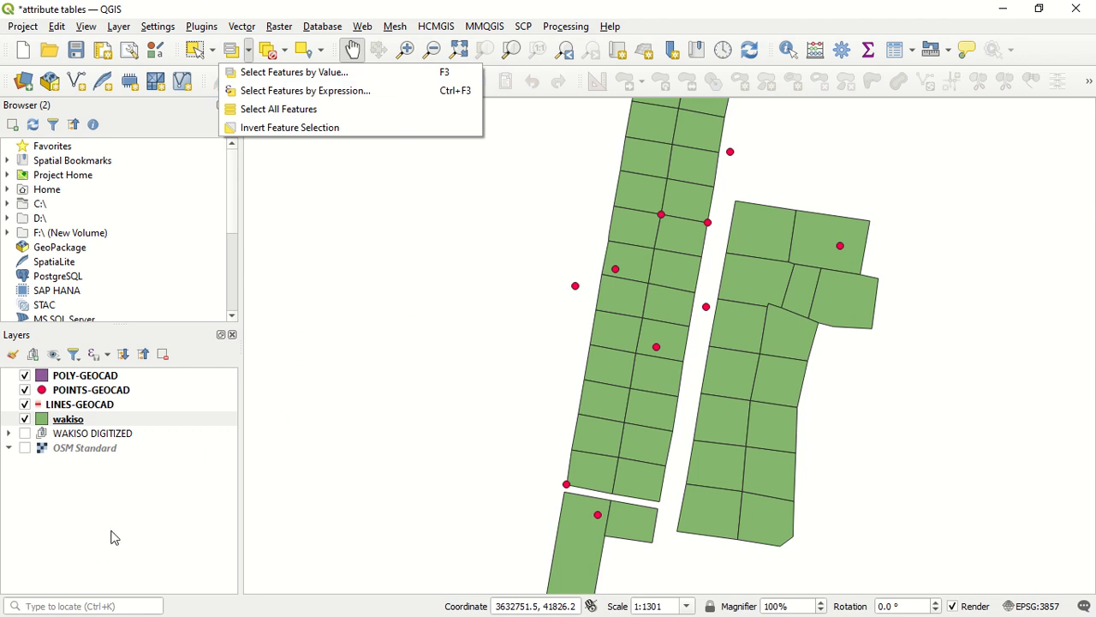
click(147, 418)
right_click(162, 404)
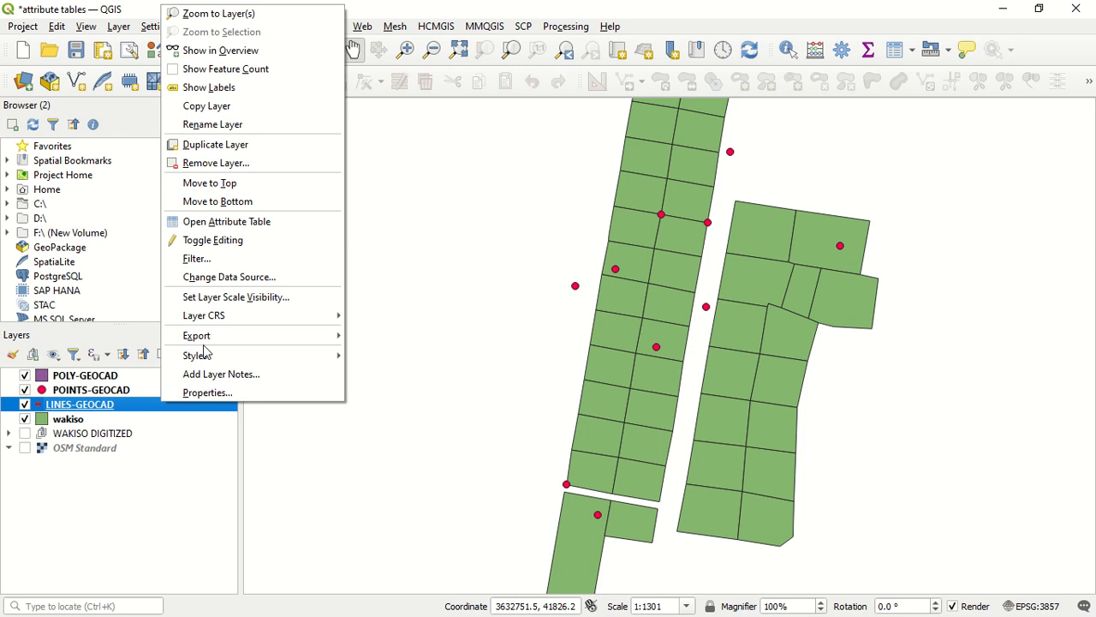
click(272, 224)
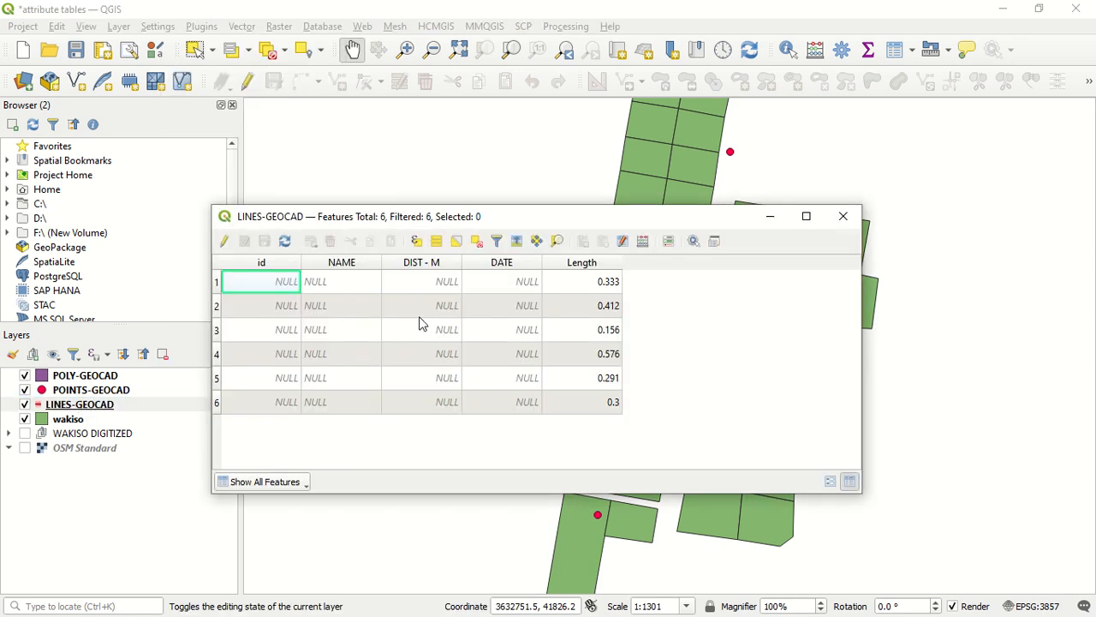
click(225, 241)
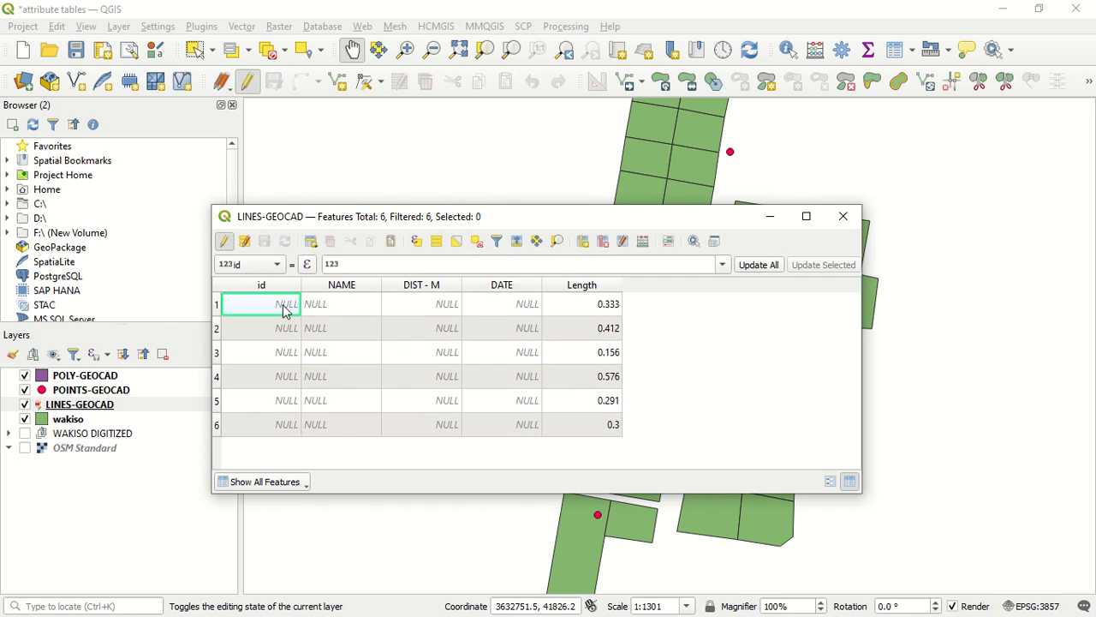
Step: Fill the id field of the six lines with 1 to 6 in row order, and stop editing with the changes saved
double_click(269, 307)
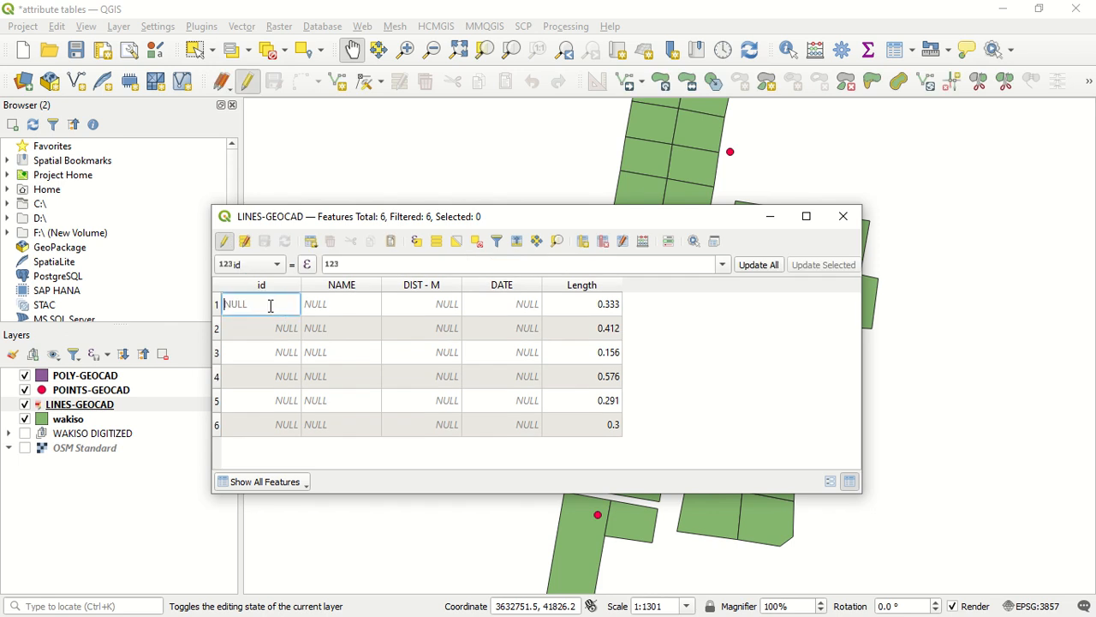
text(1)
double_click(254, 327)
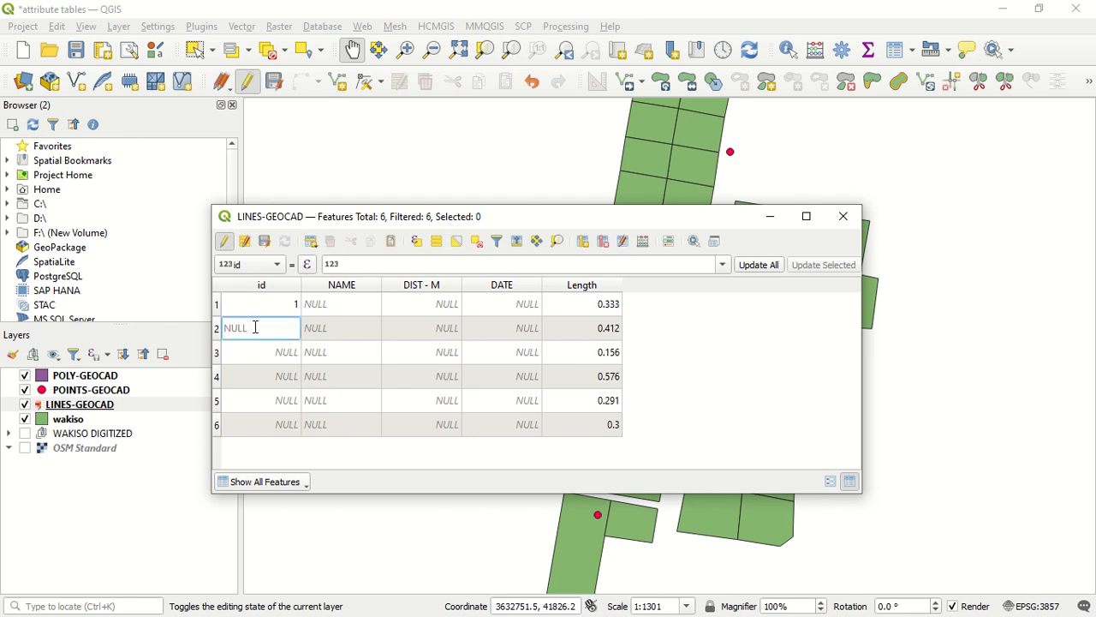
text(2)
double_click(261, 355)
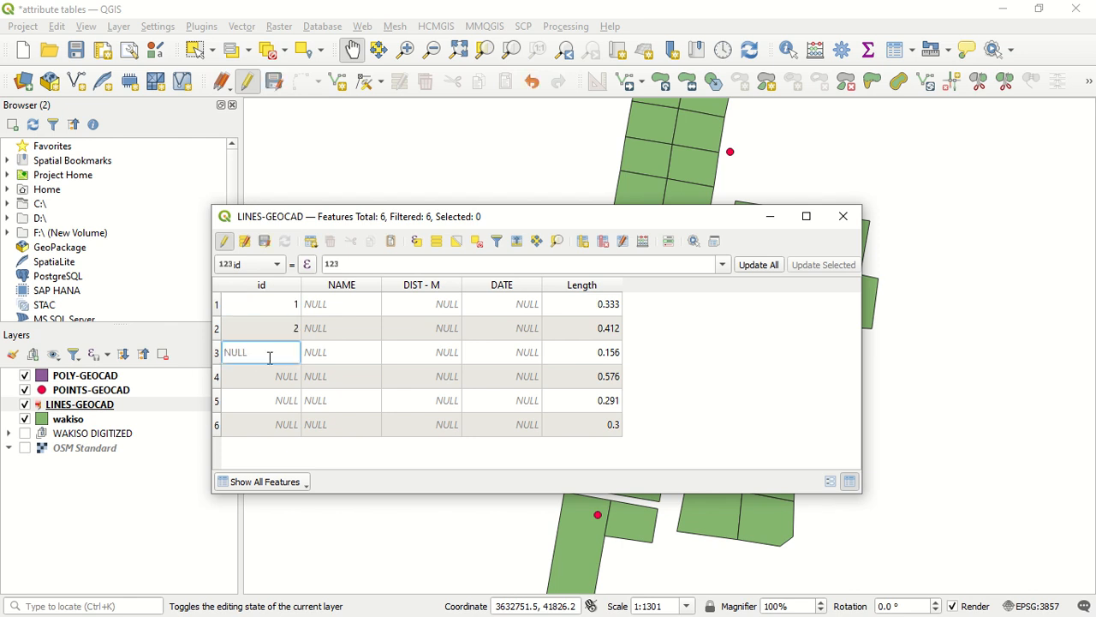
text(3)
double_click(268, 379)
text(4)
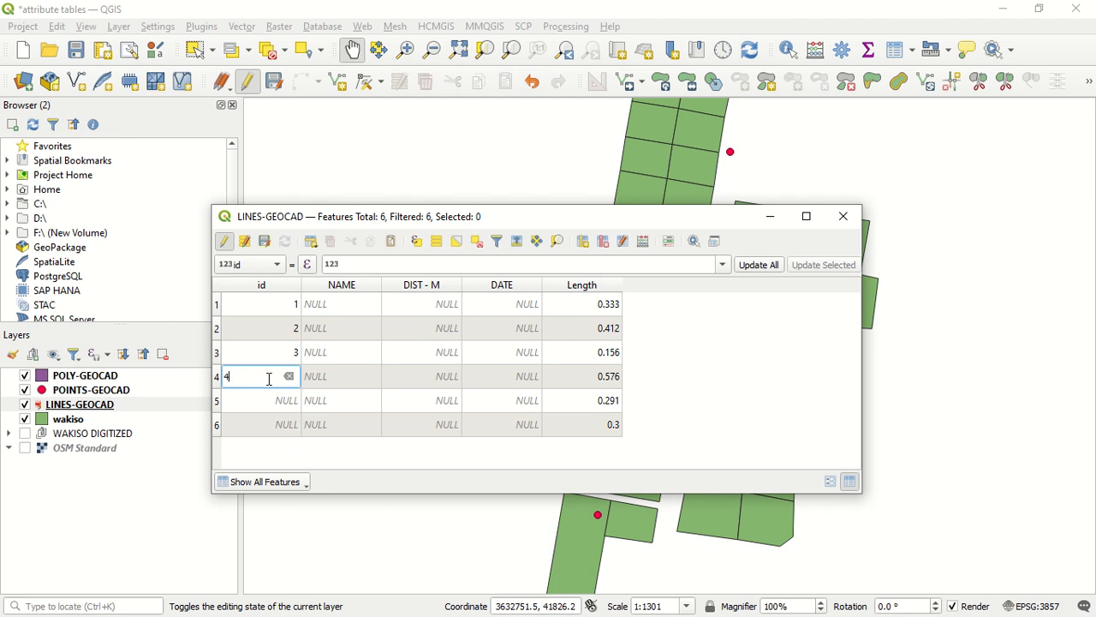
double_click(268, 400)
text(5)
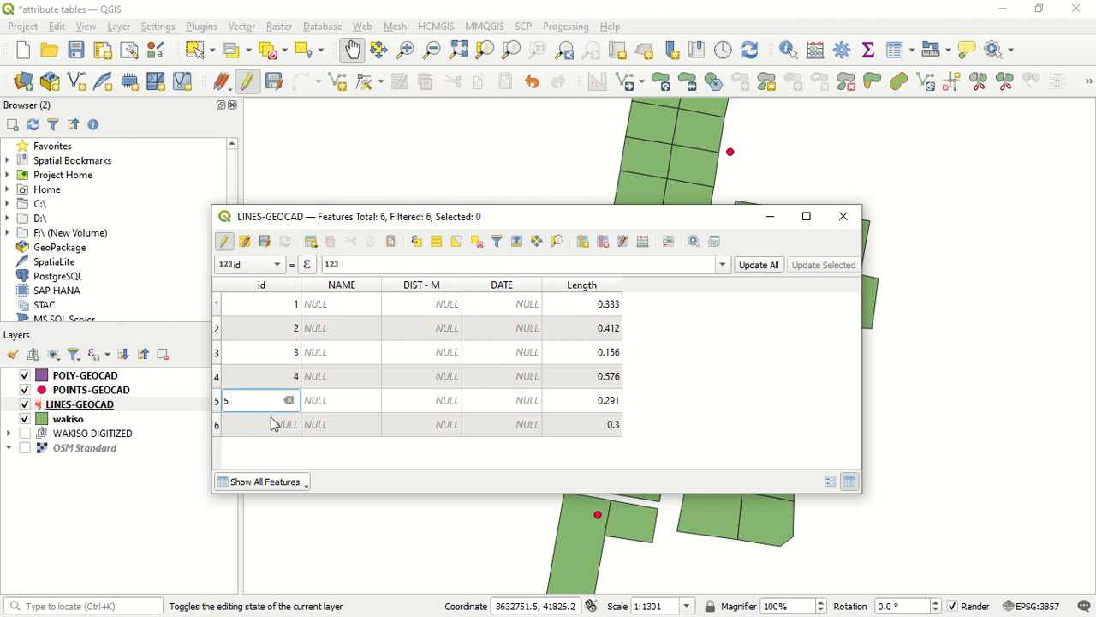
double_click(270, 424)
text(6)
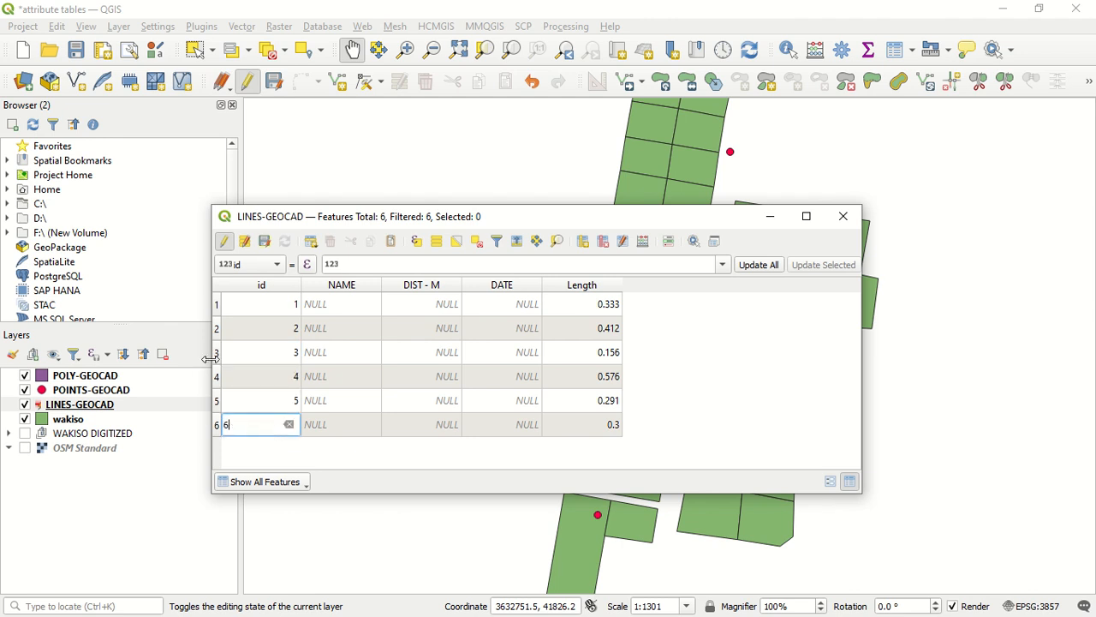
click(225, 242)
click(521, 324)
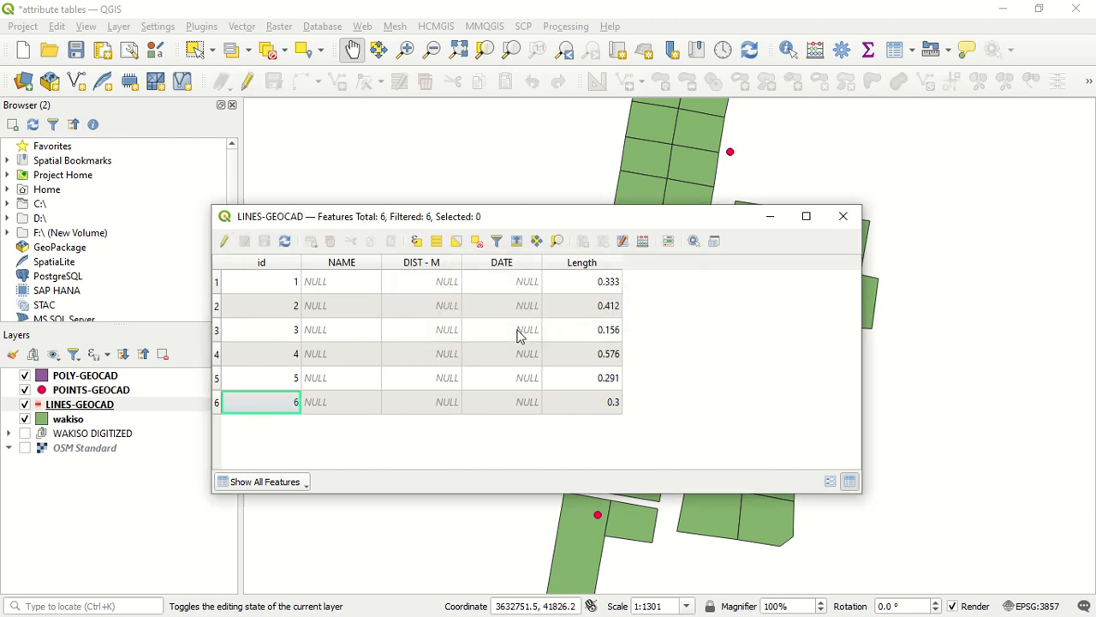
Step: Close the attribute table of the LINES-GEOCAD layer and bring the wakiso plots fully into view
click(845, 217)
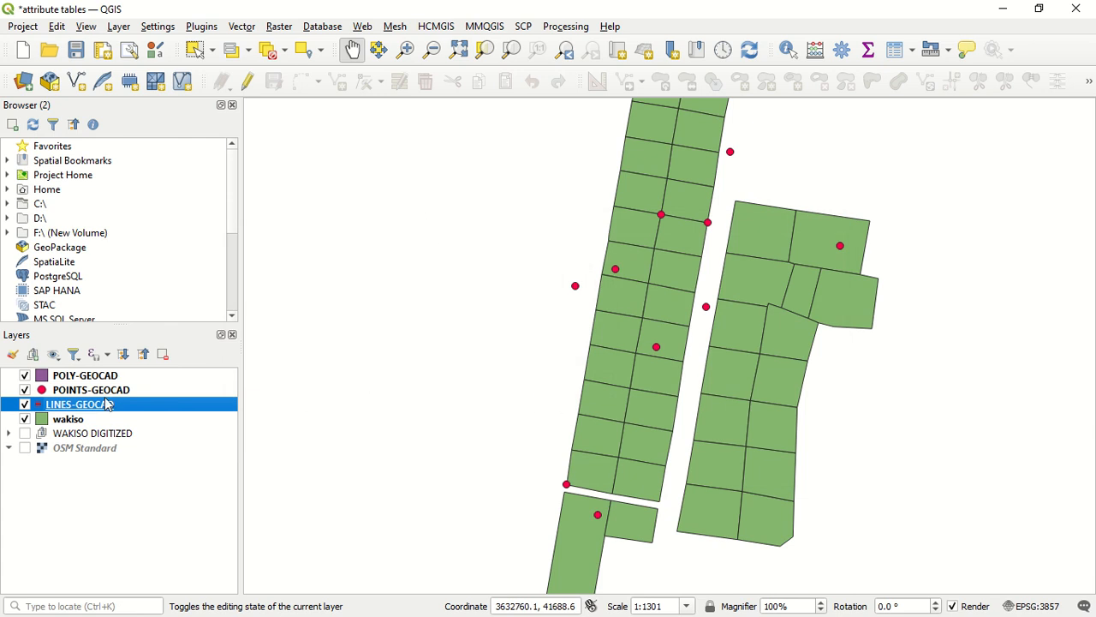
scroll(621, 325, down, 2)
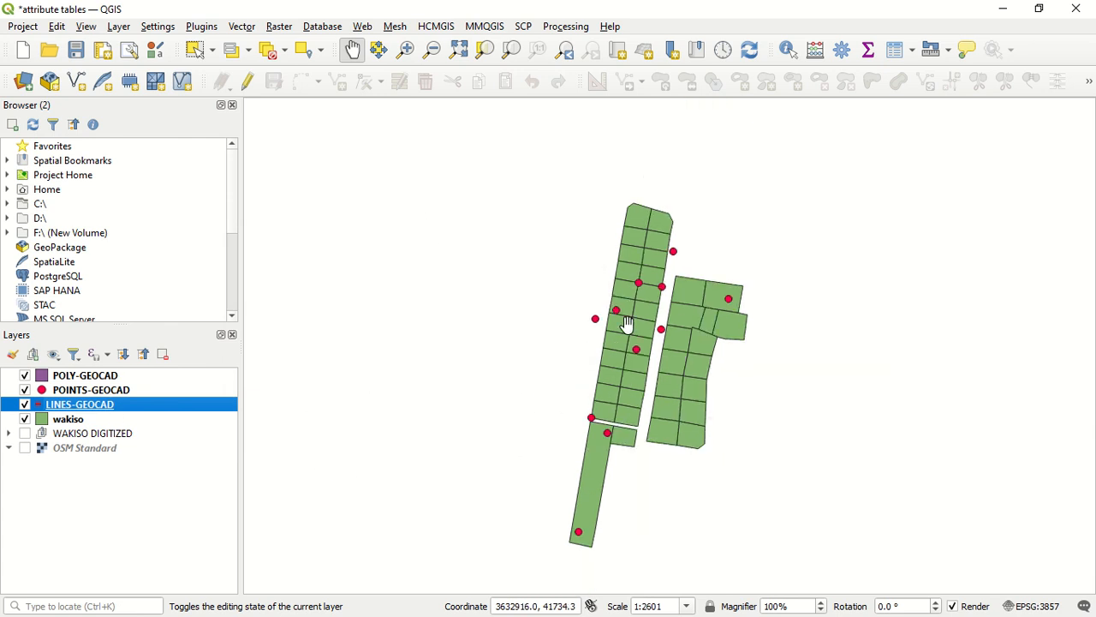
scroll(600, 325, up, 2)
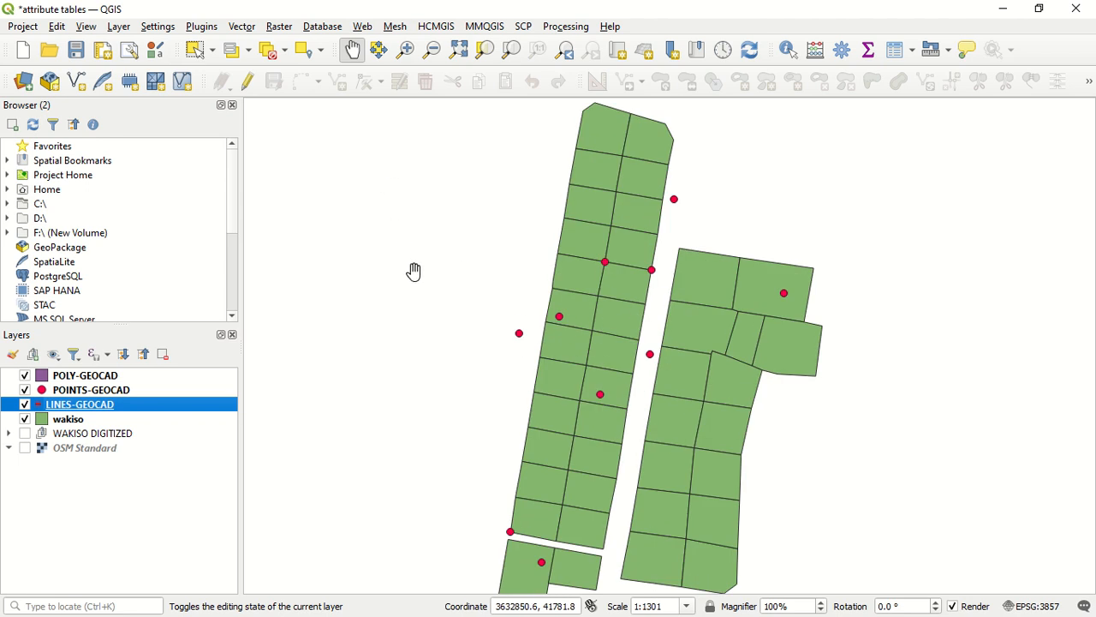
click(247, 50)
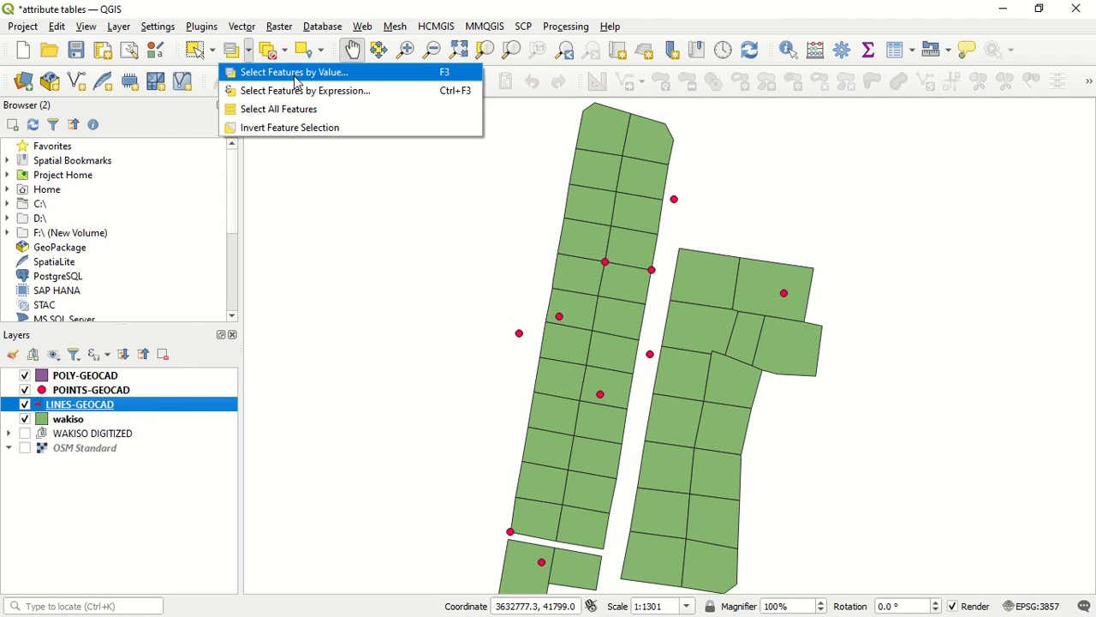
click(304, 73)
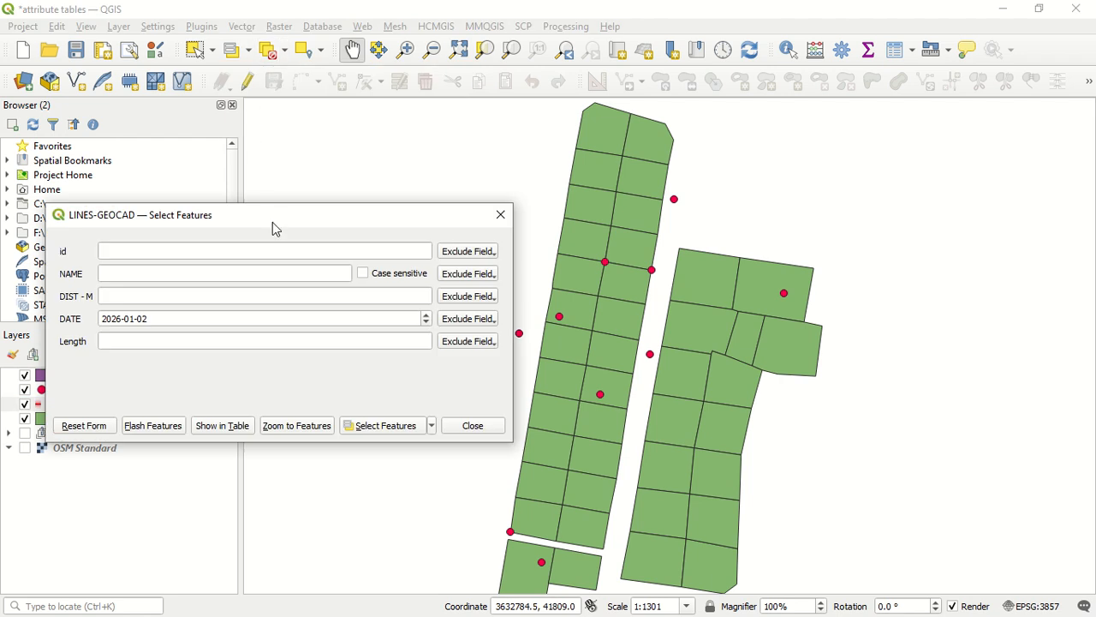
drag(406, 206, 919, 149)
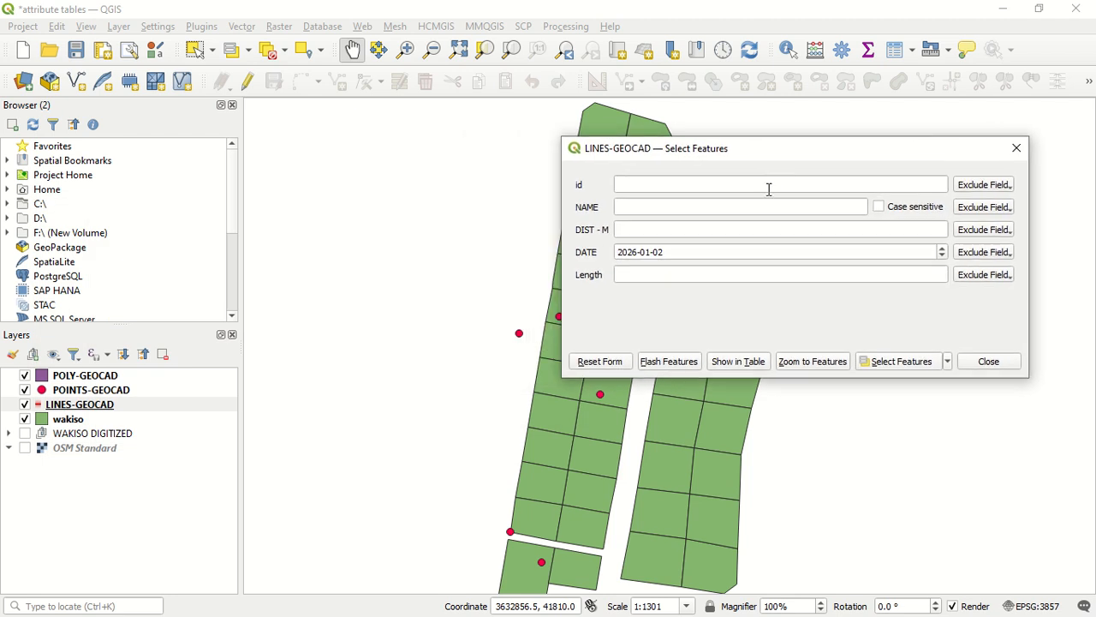
click(1016, 148)
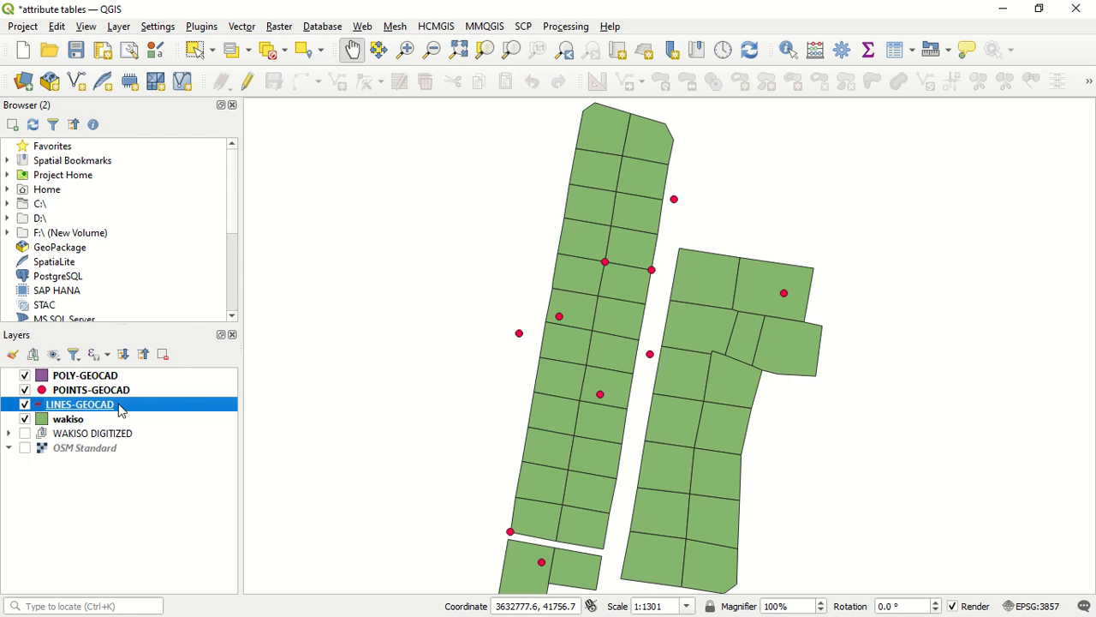
Step: Start Select Features by Value on the POINTS-GEOCAD layer with the condition id less than 3
click(127, 393)
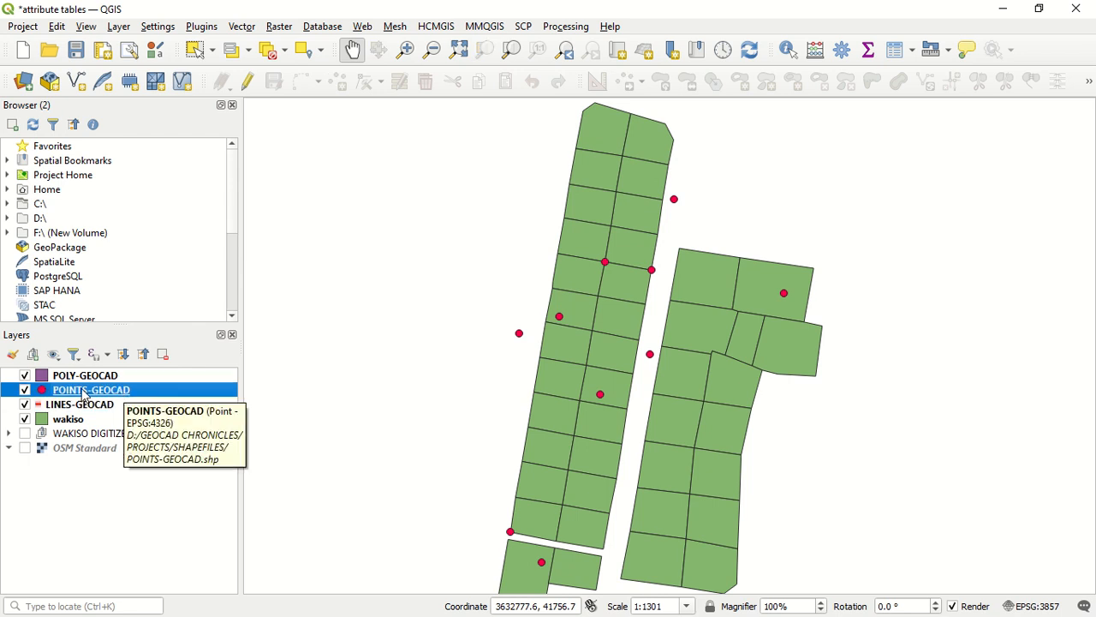
click(248, 49)
click(250, 73)
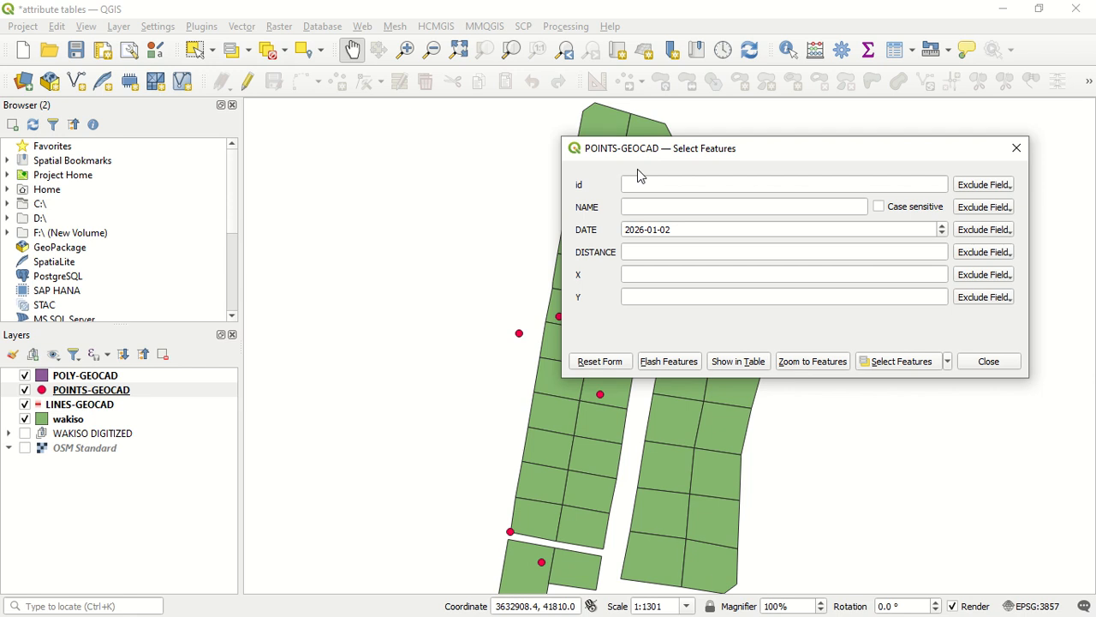
click(711, 184)
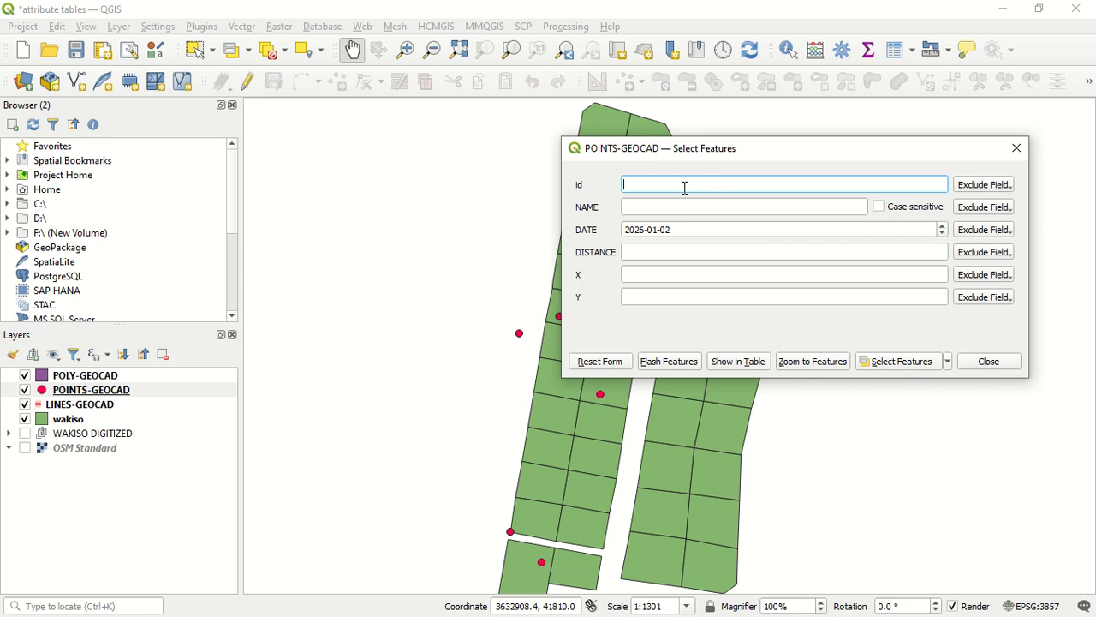
text(3)
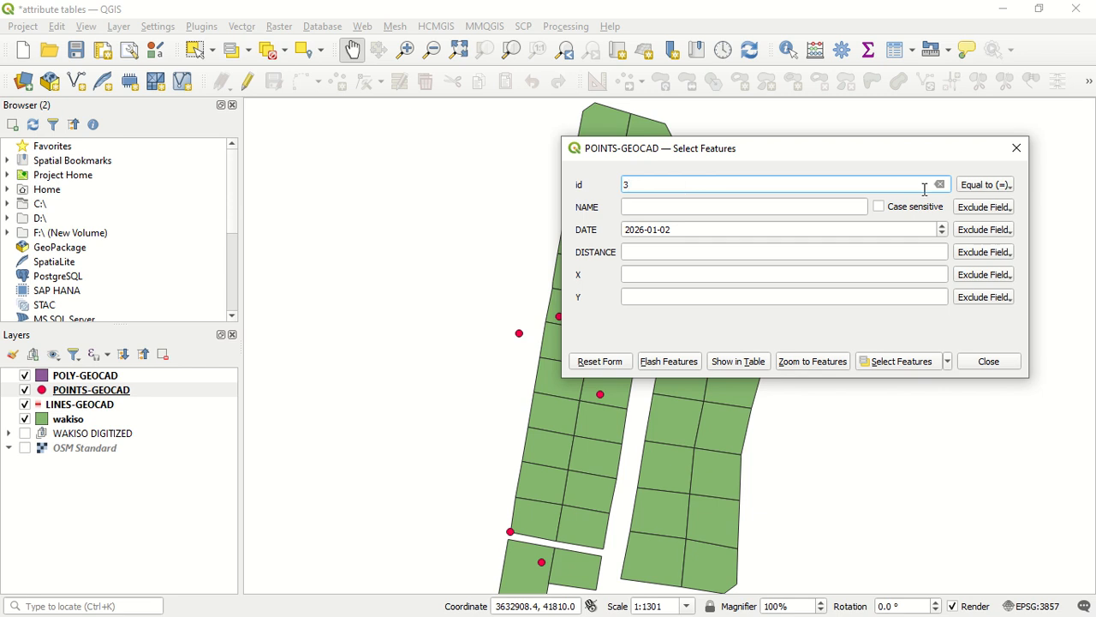
click(974, 185)
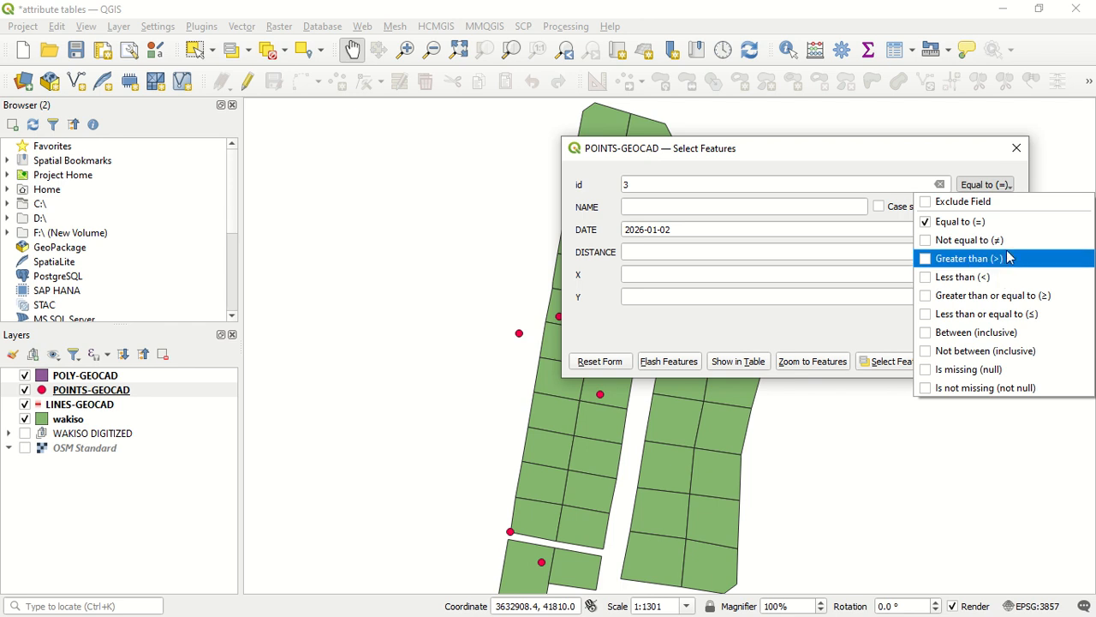
click(999, 278)
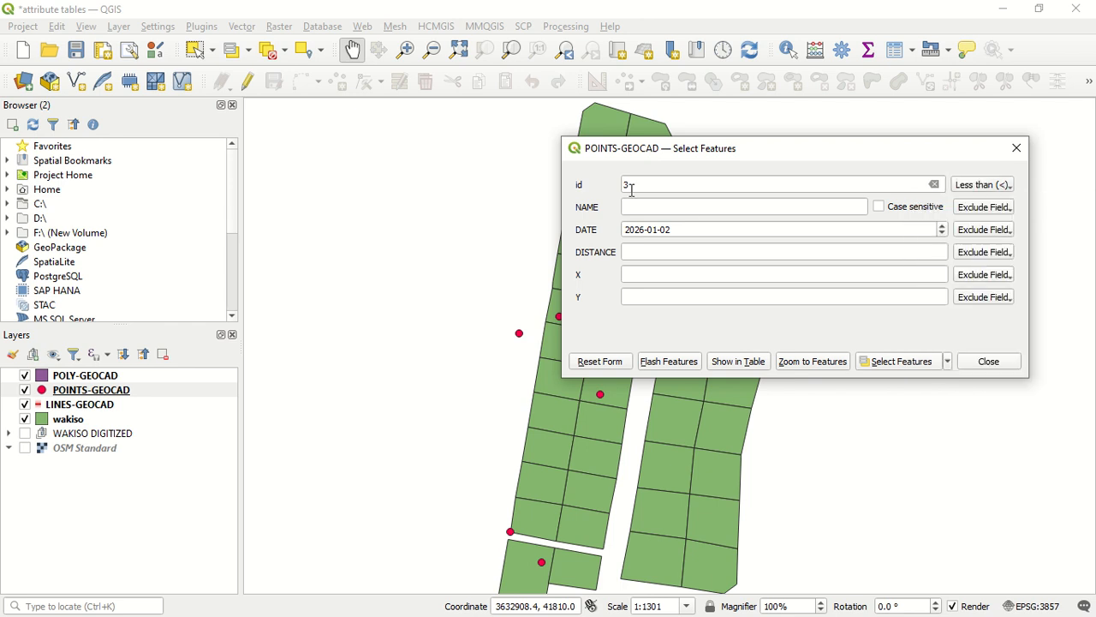
Step: Flash the points matching the condition on the map, with the form moved clear of the features
click(686, 361)
drag(764, 160, 216, 106)
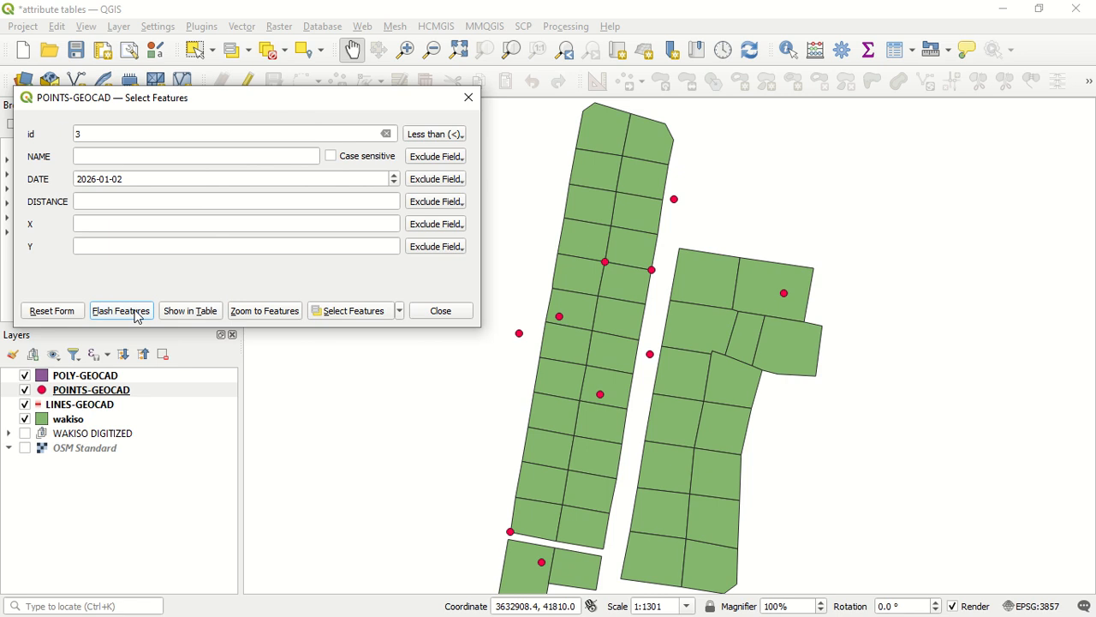
scroll(761, 265, down, 5)
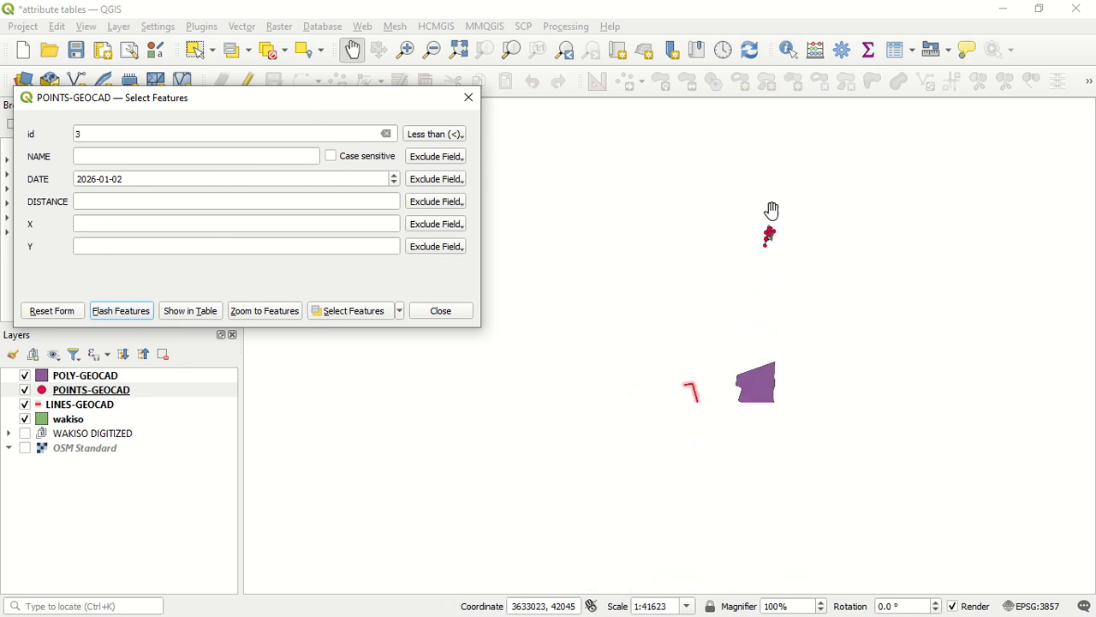
scroll(766, 218, up, 3)
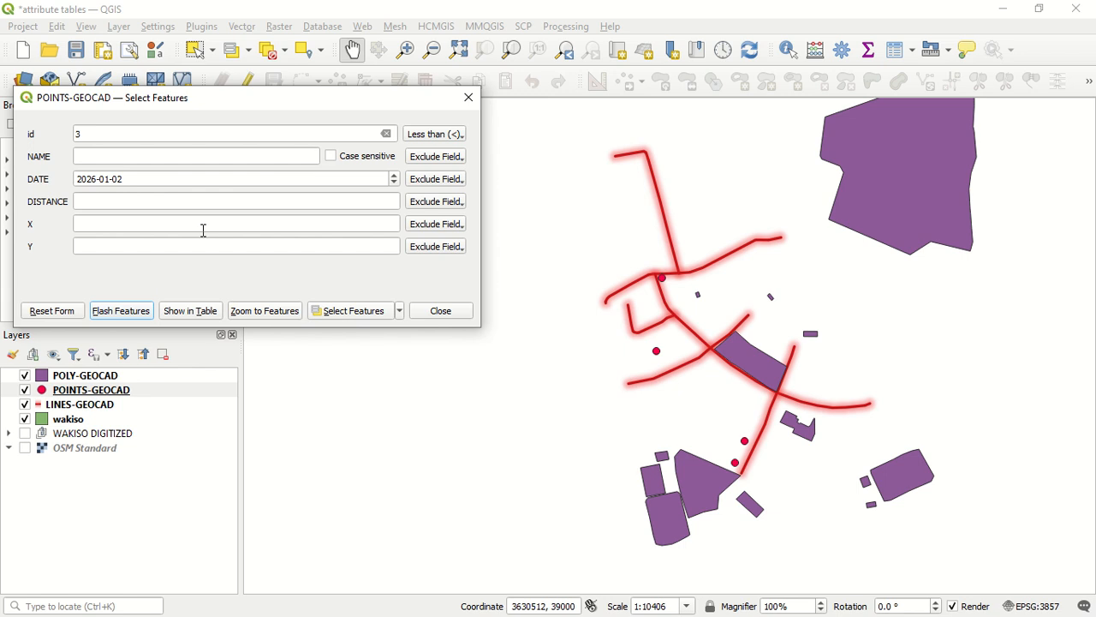
click(130, 319)
Step: Show the matching points in the attribute table, view them as table rows, and close the table
click(199, 315)
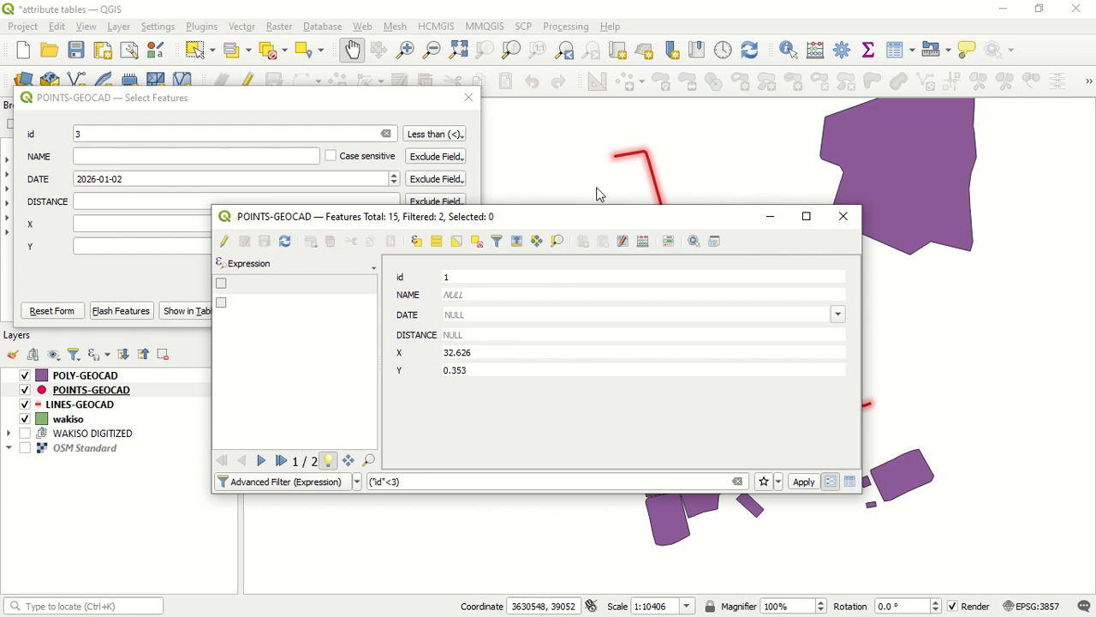
drag(550, 216, 666, 142)
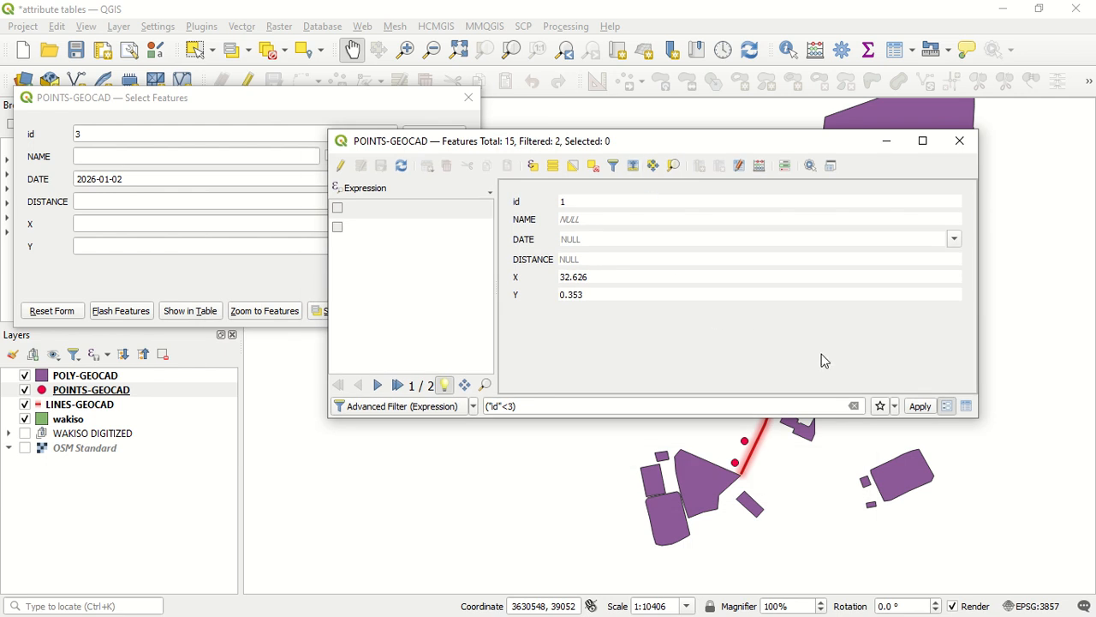
click(966, 406)
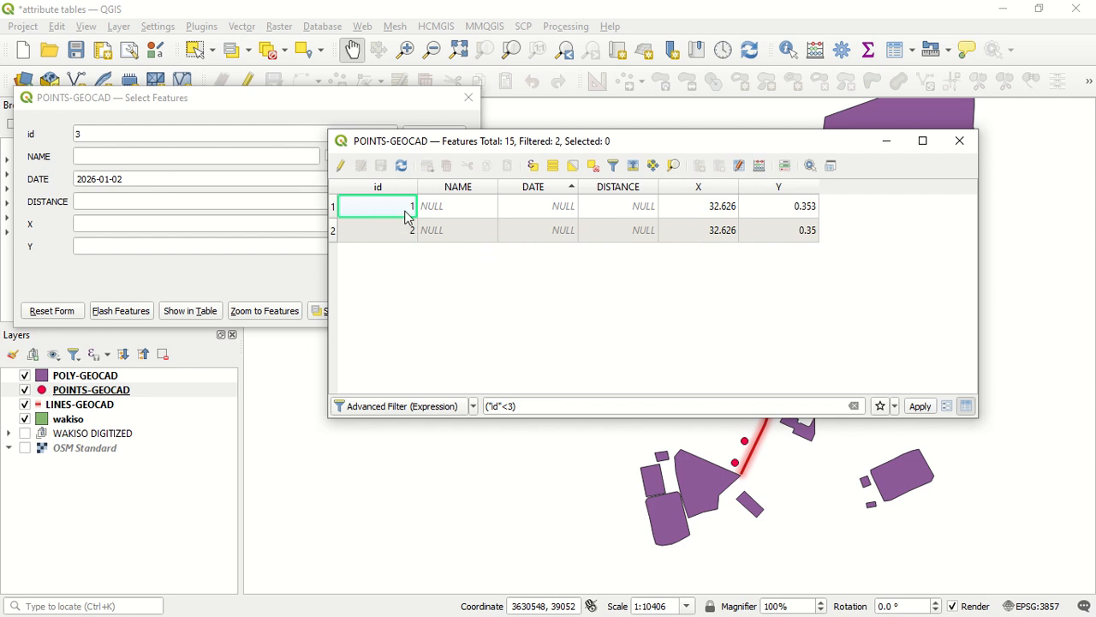
drag(565, 150, 242, 375)
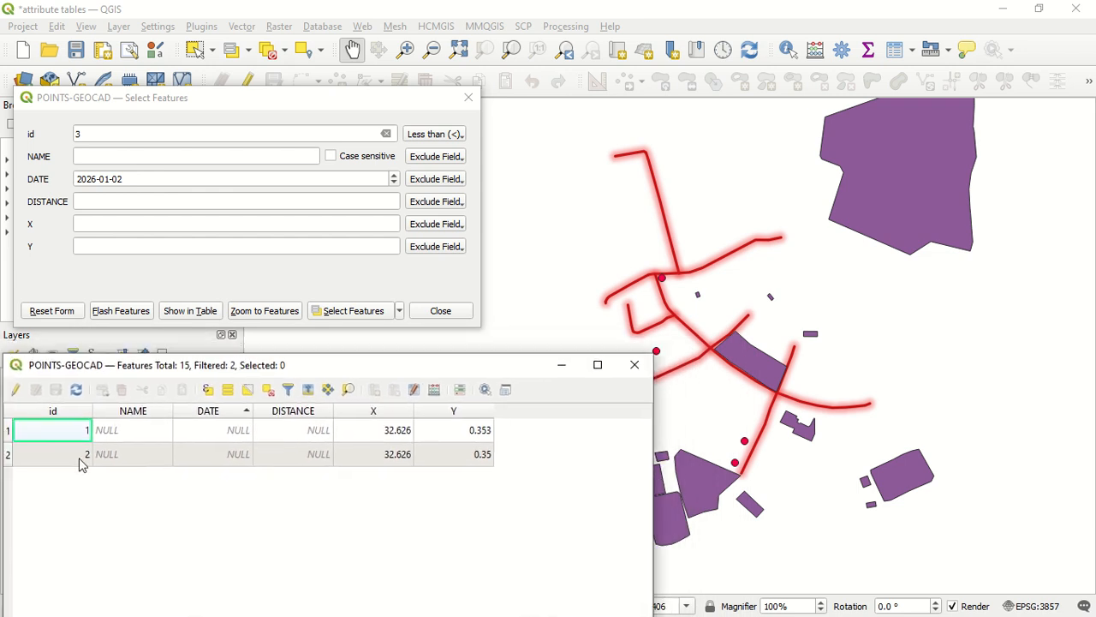
click(634, 364)
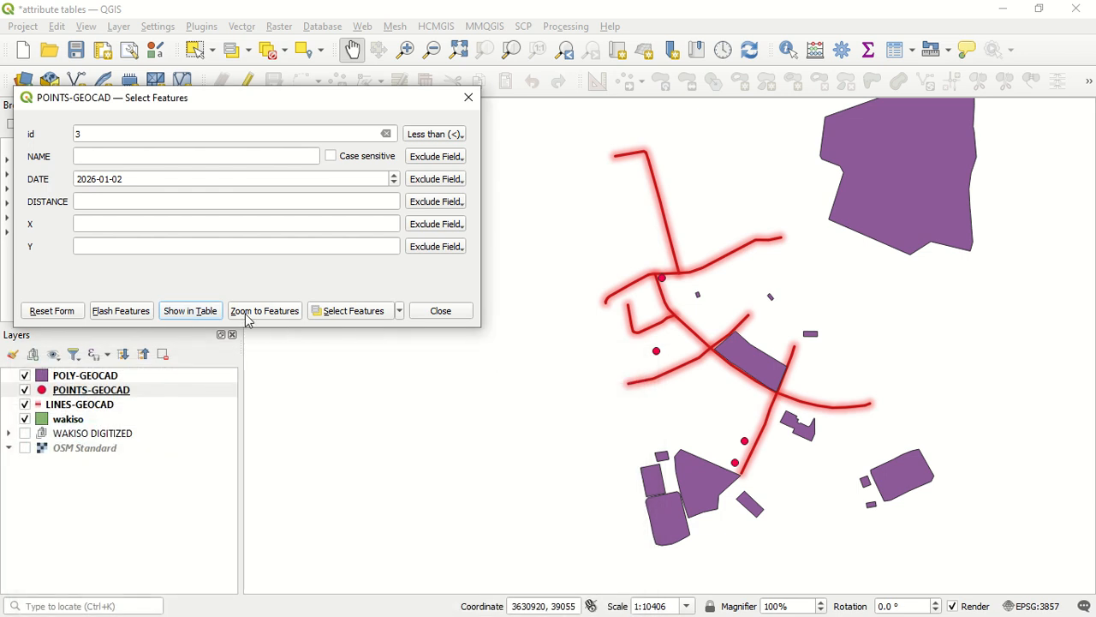
Step: Zoom the map to the points matching the condition and select them
click(272, 316)
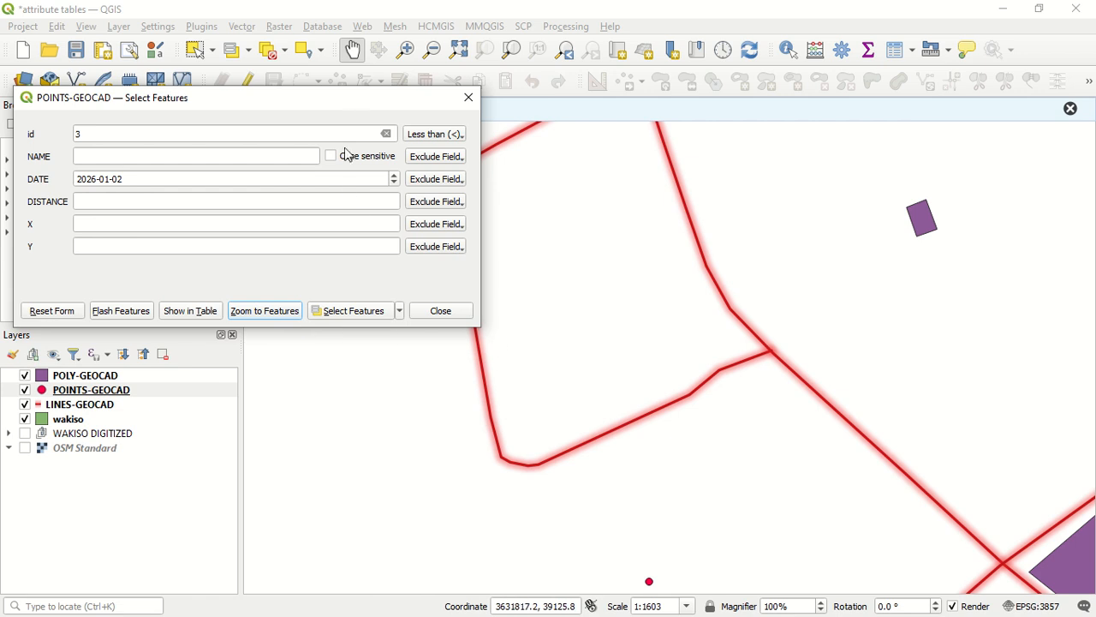
drag(354, 102, 339, 67)
click(313, 287)
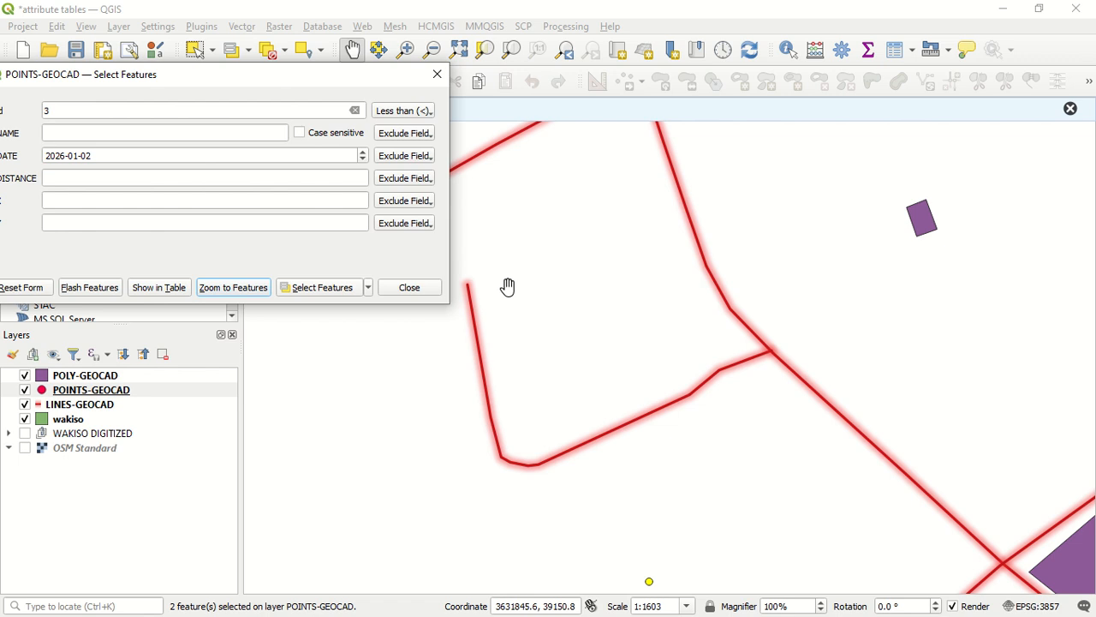
scroll(521, 279, down, 1)
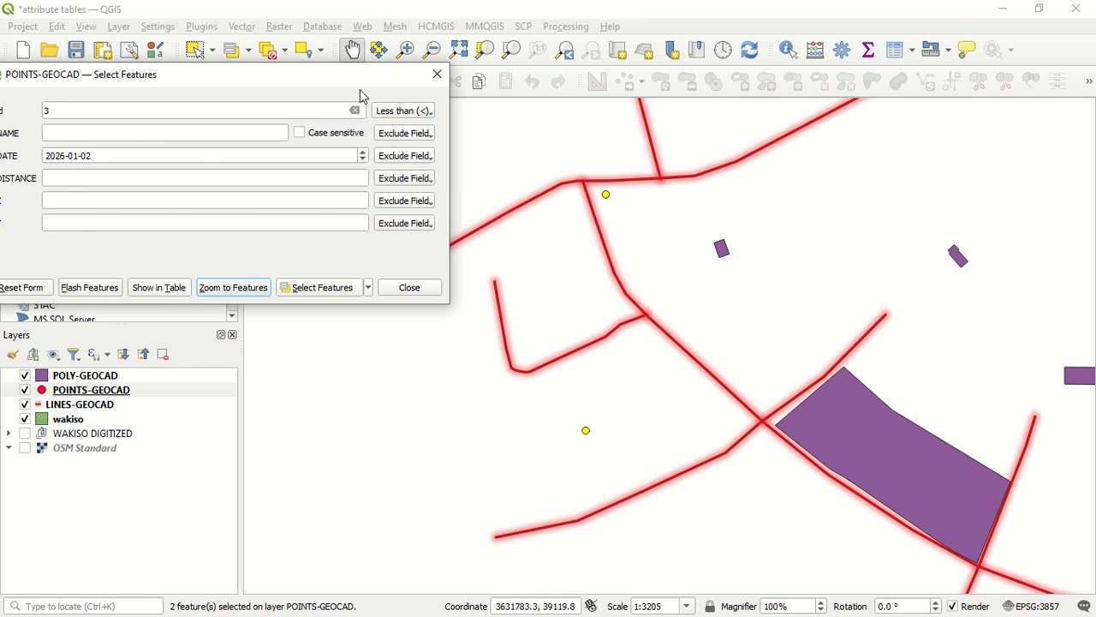
Step: Reset and close the value selection form, and deselect the features on all layers
drag(364, 86, 633, 107)
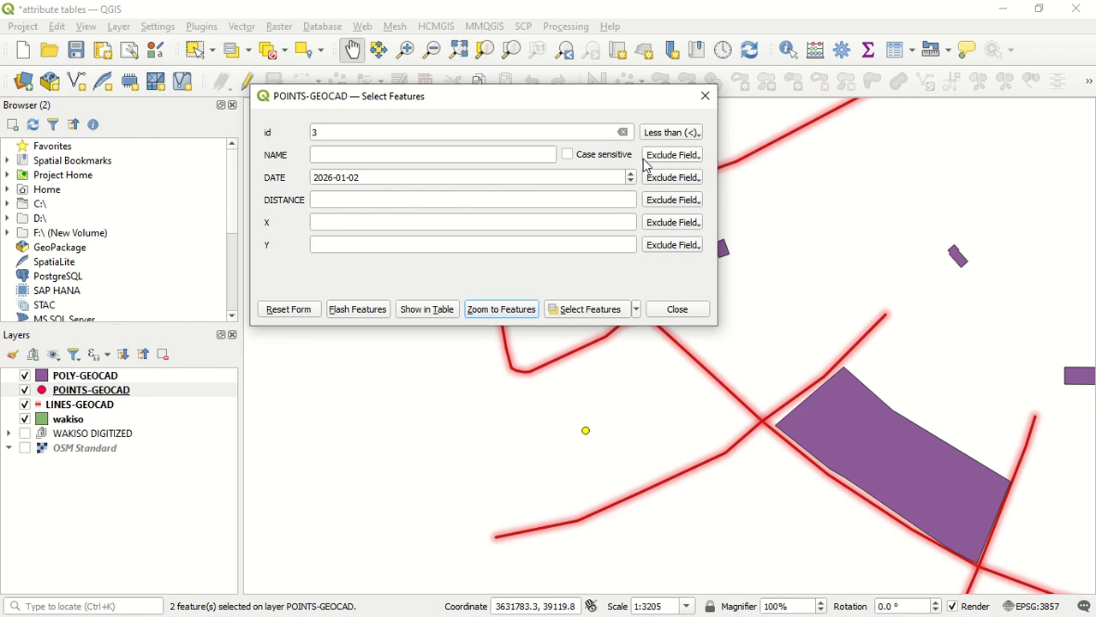
click(297, 313)
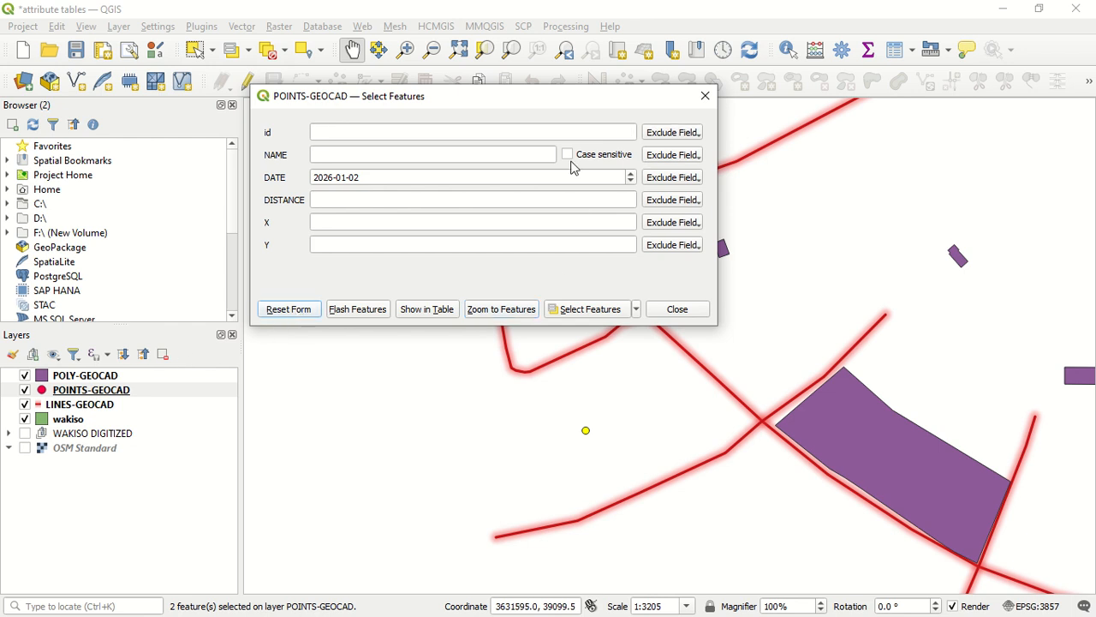
click(705, 96)
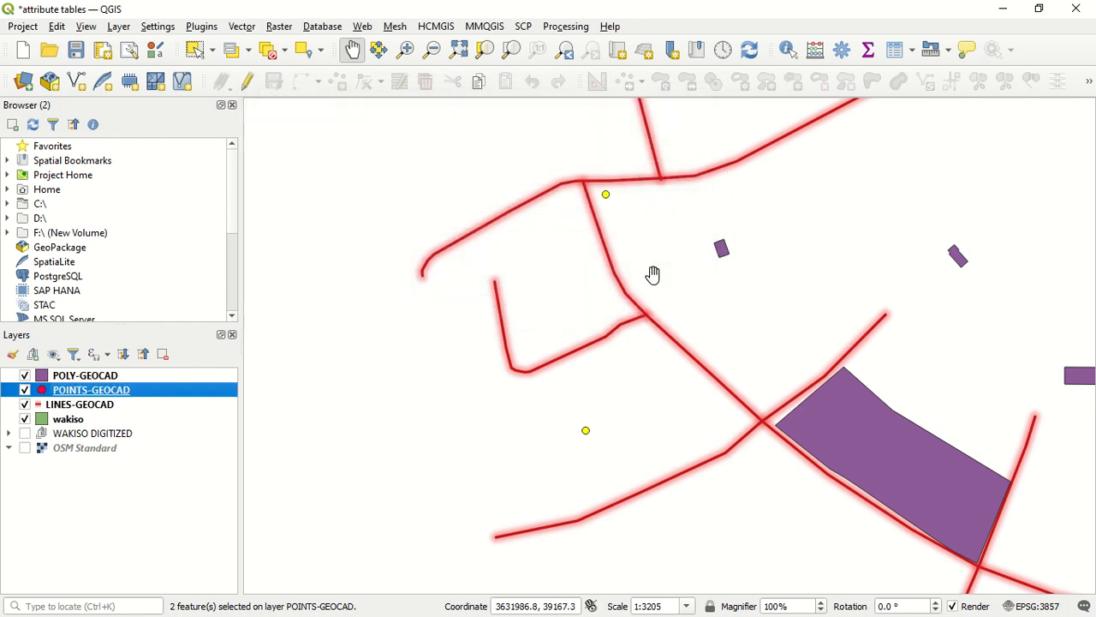
click(271, 49)
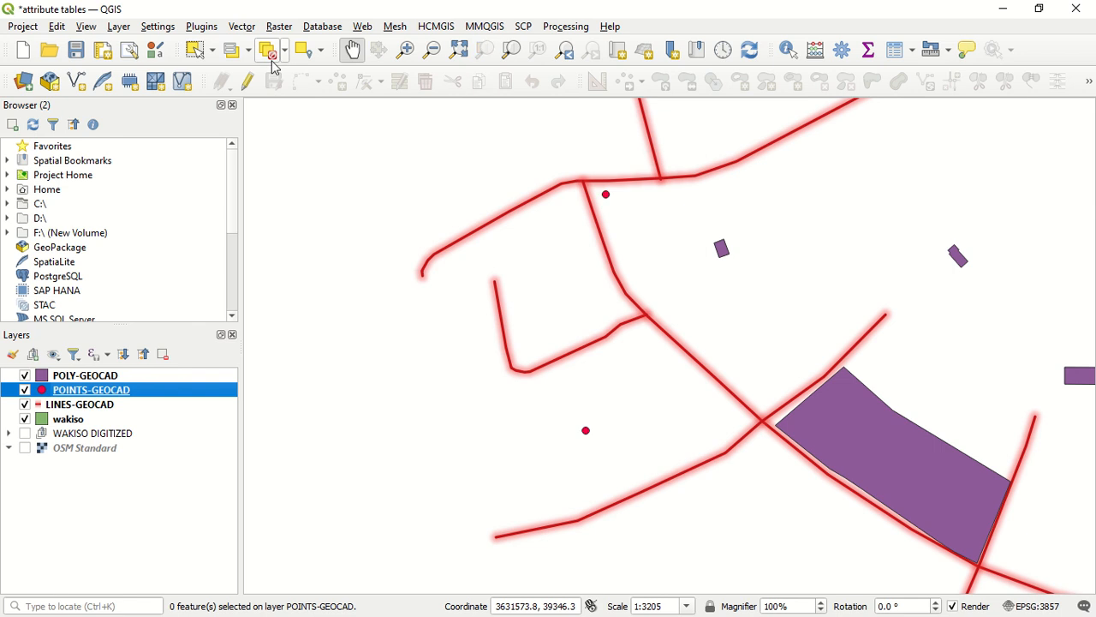
Step: Bring the wakiso polygons into view and open the layer's Select Features by Value form, placed clear of them
click(69, 419)
scroll(385, 337, down, 5)
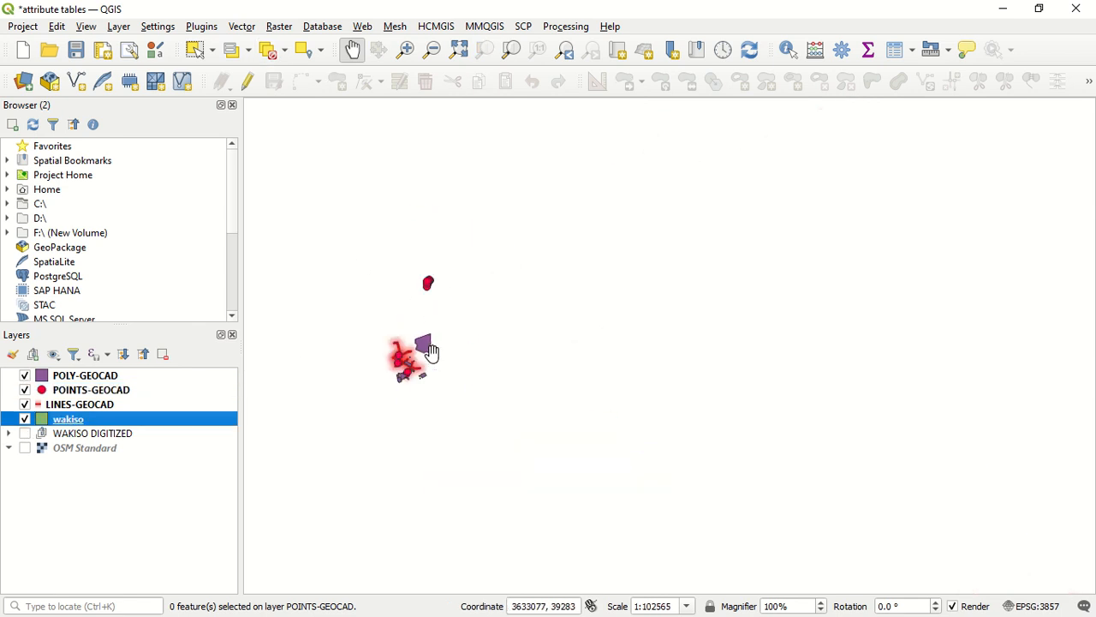
scroll(424, 312, up, 5)
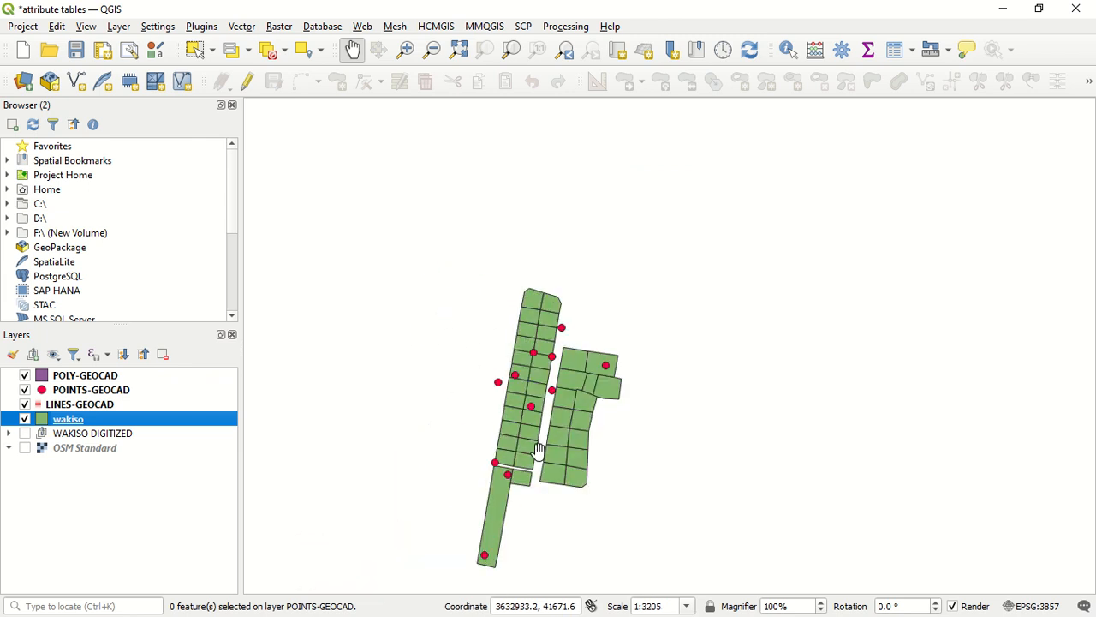
click(249, 51)
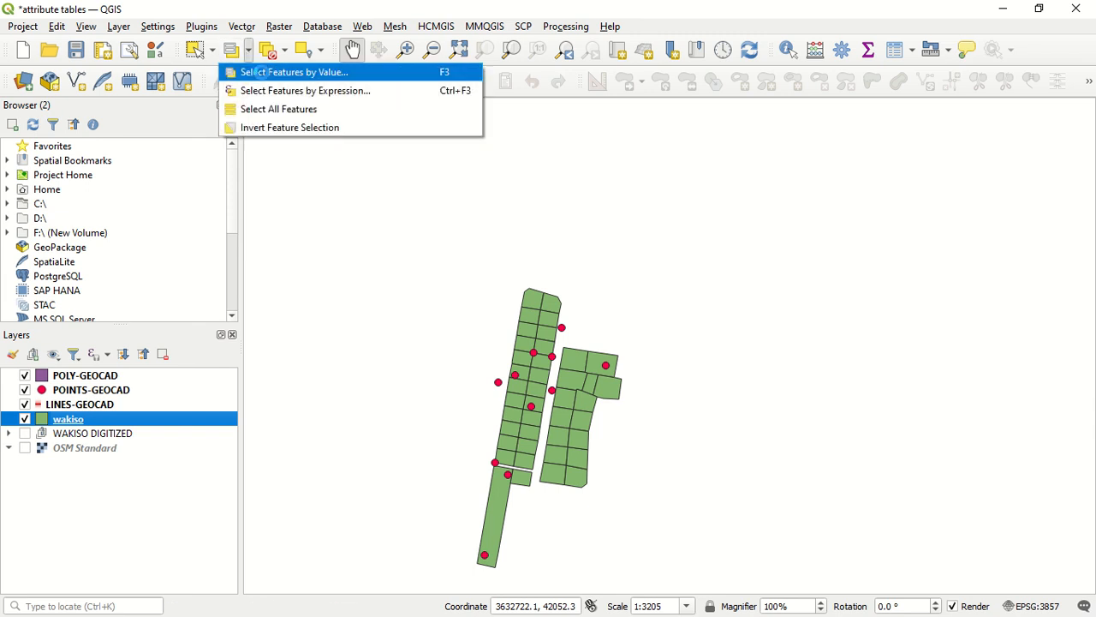
click(266, 73)
drag(372, 101, 713, 75)
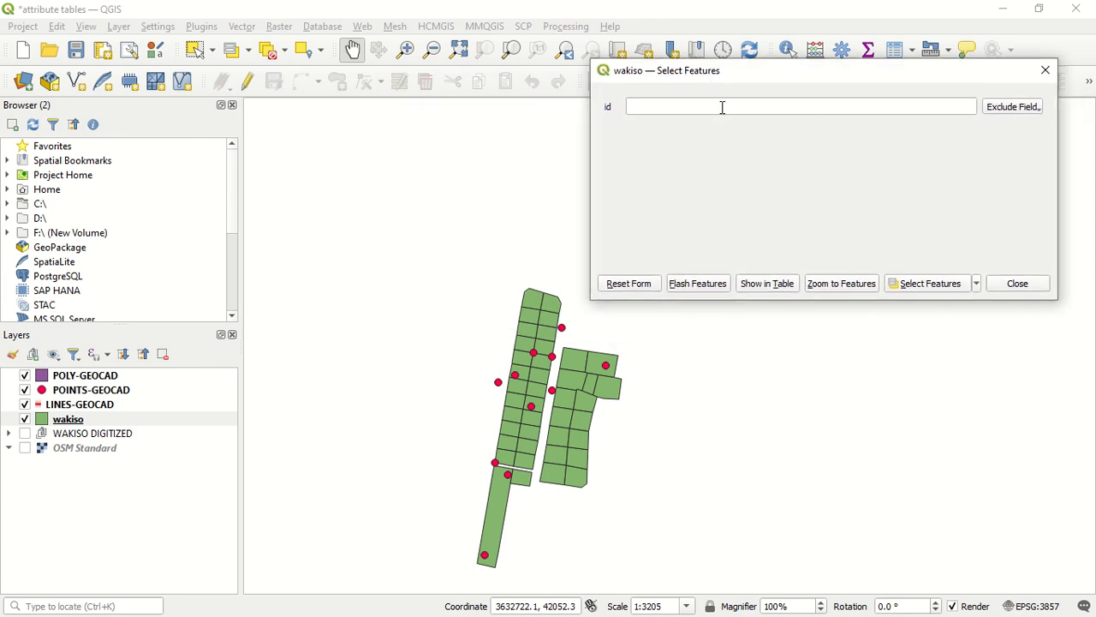
Step: Set the wakiso selection condition to id greater than 30
click(722, 107)
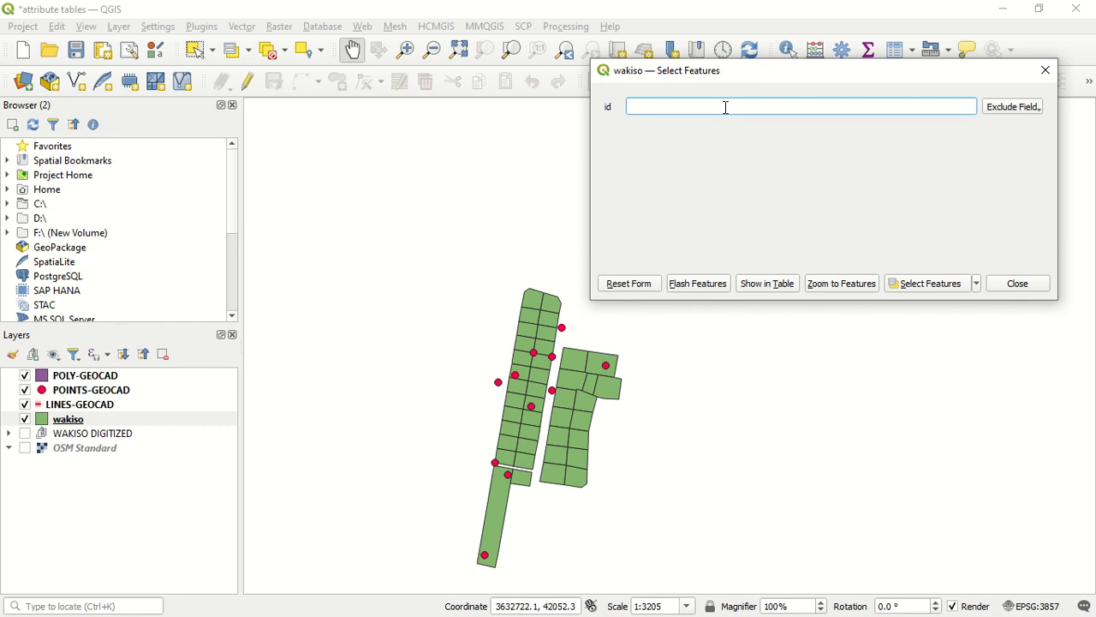
text(30)
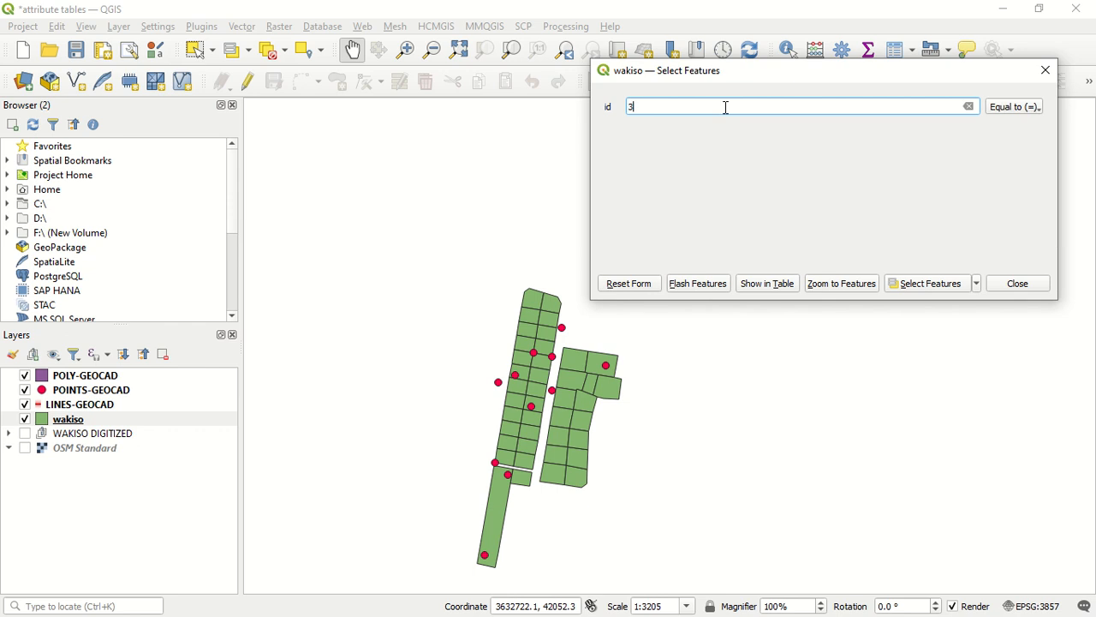
click(1019, 108)
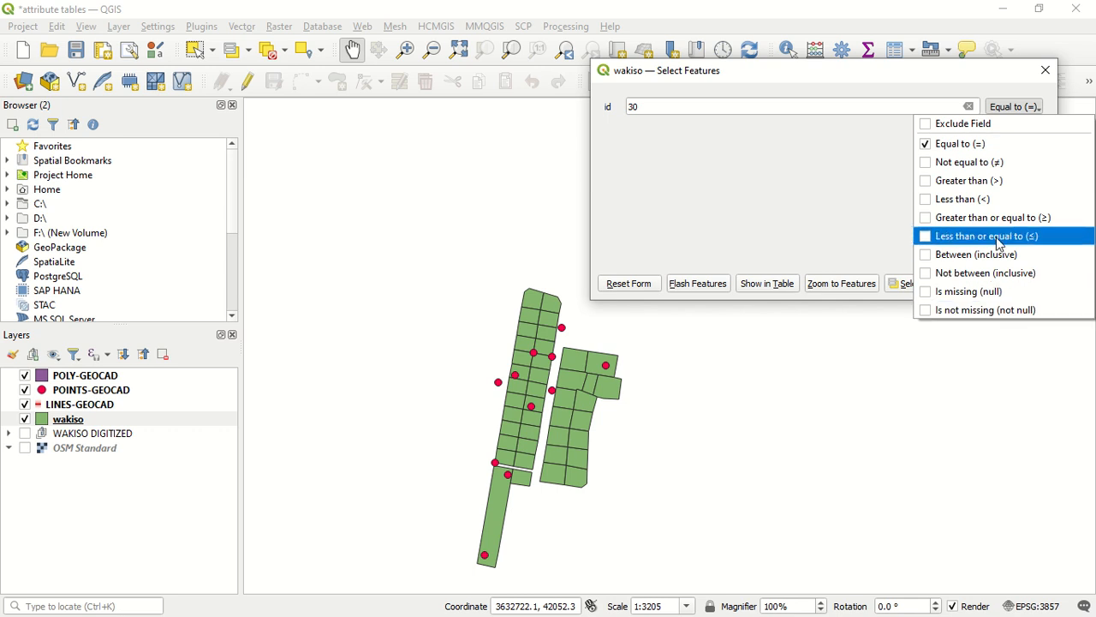
click(995, 181)
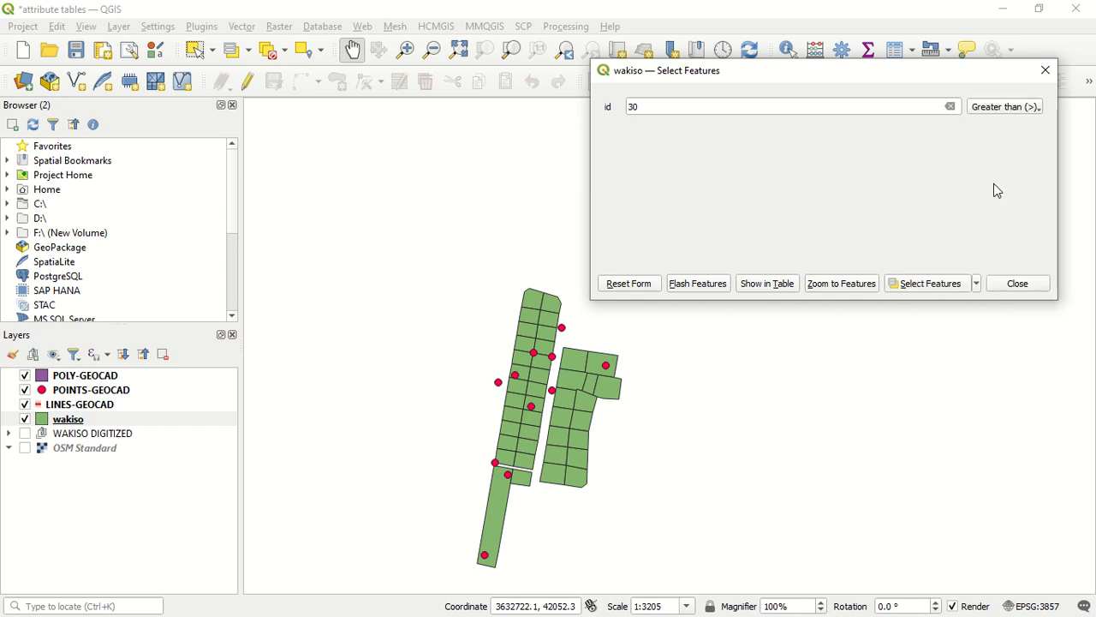
Step: Flash the wakiso polygons matching the condition on the map several times
click(699, 285)
click(698, 283)
click(704, 289)
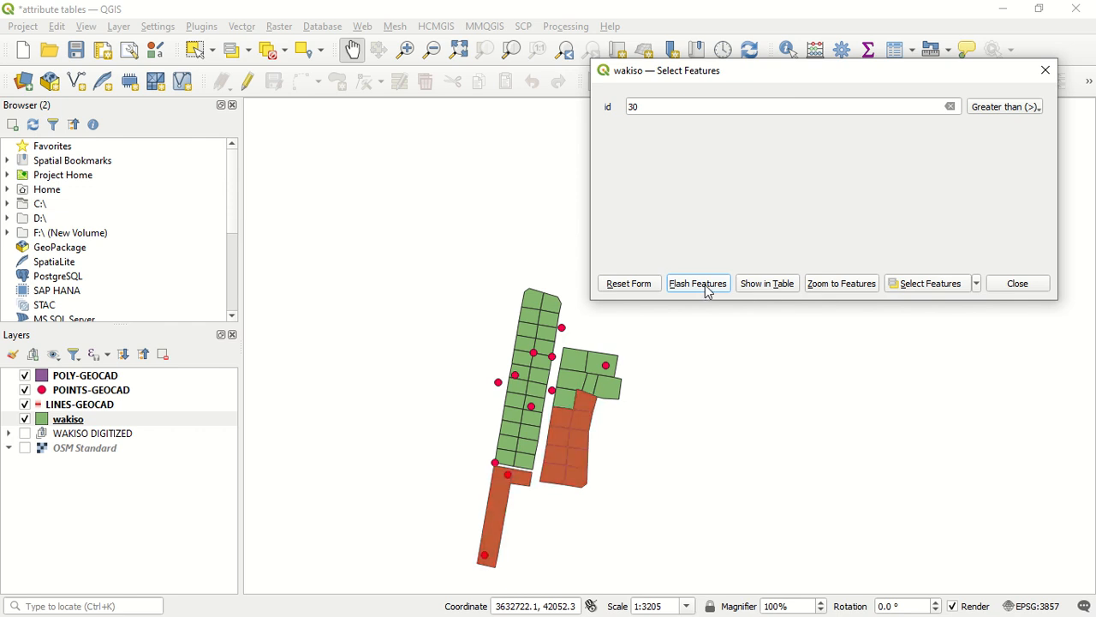
click(706, 286)
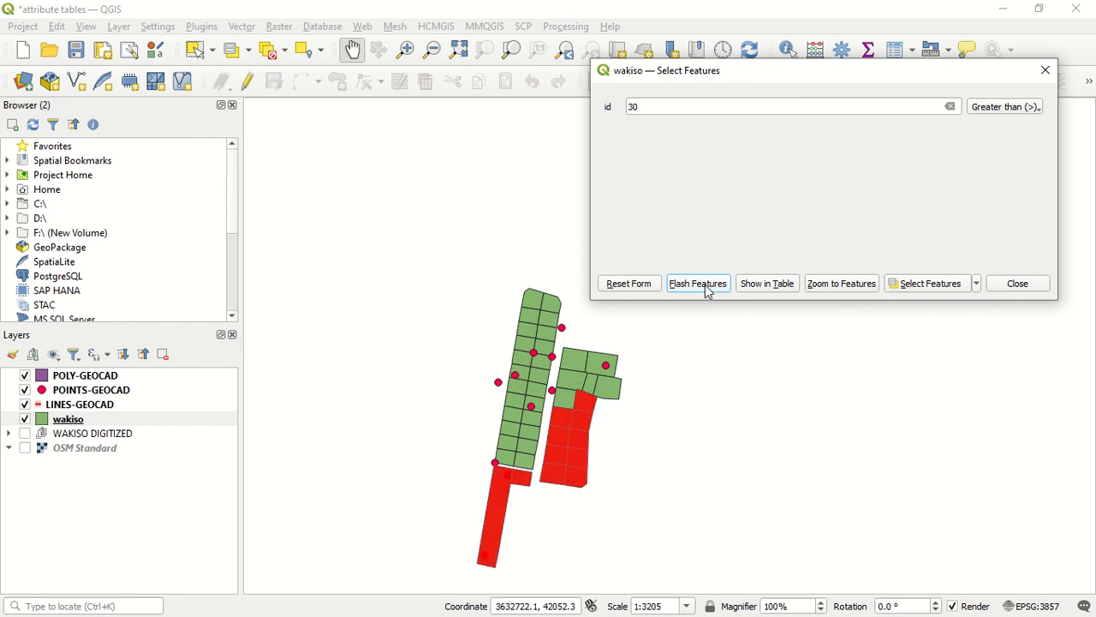
Step: Show the matching wakiso polygons in the attribute table and look through the list of their ids
click(769, 287)
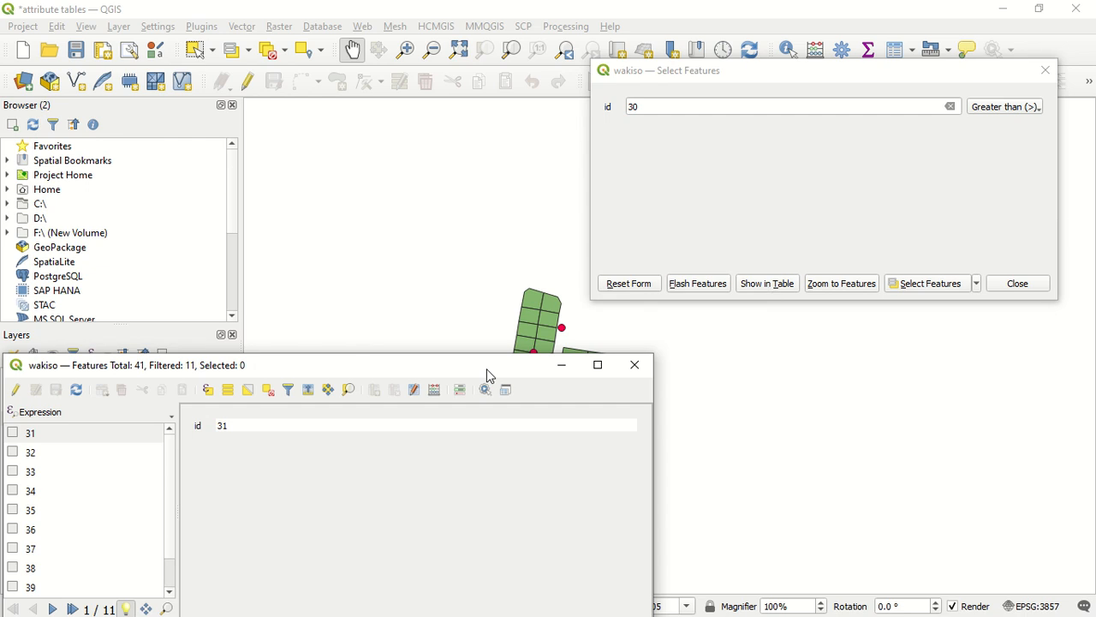
drag(485, 368, 523, 107)
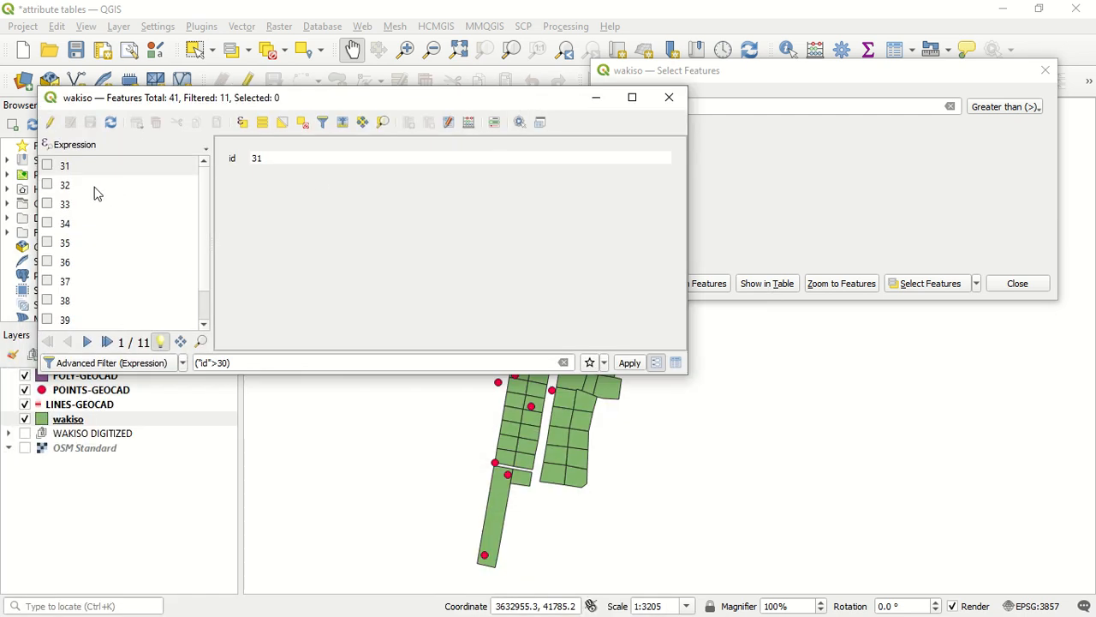
scroll(94, 196, down, 1)
scroll(88, 225, up, 1)
scroll(85, 225, down, 1)
scroll(87, 225, up, 1)
scroll(89, 225, down, 1)
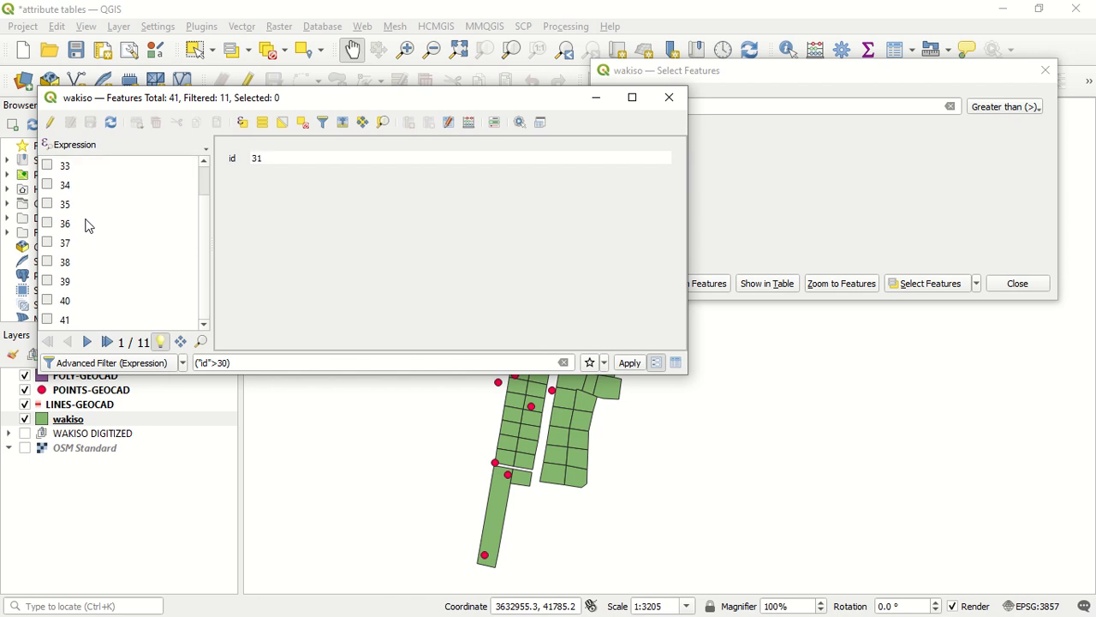
scroll(90, 232, up, 1)
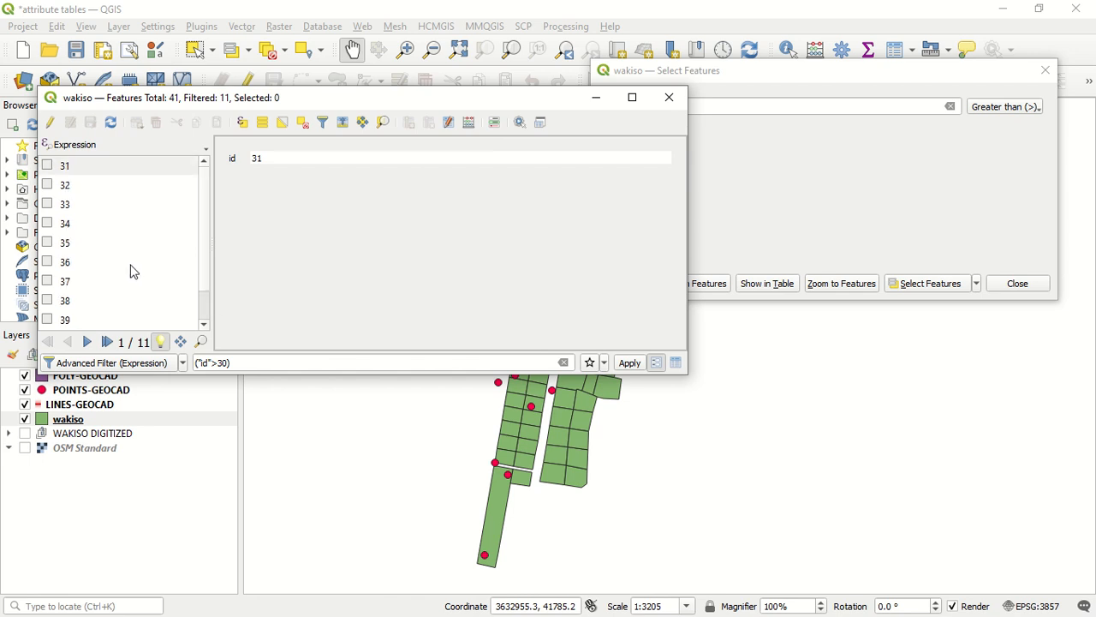
Step: View the filtered wakiso features as table rows, look through them, and close the attribute table
click(679, 365)
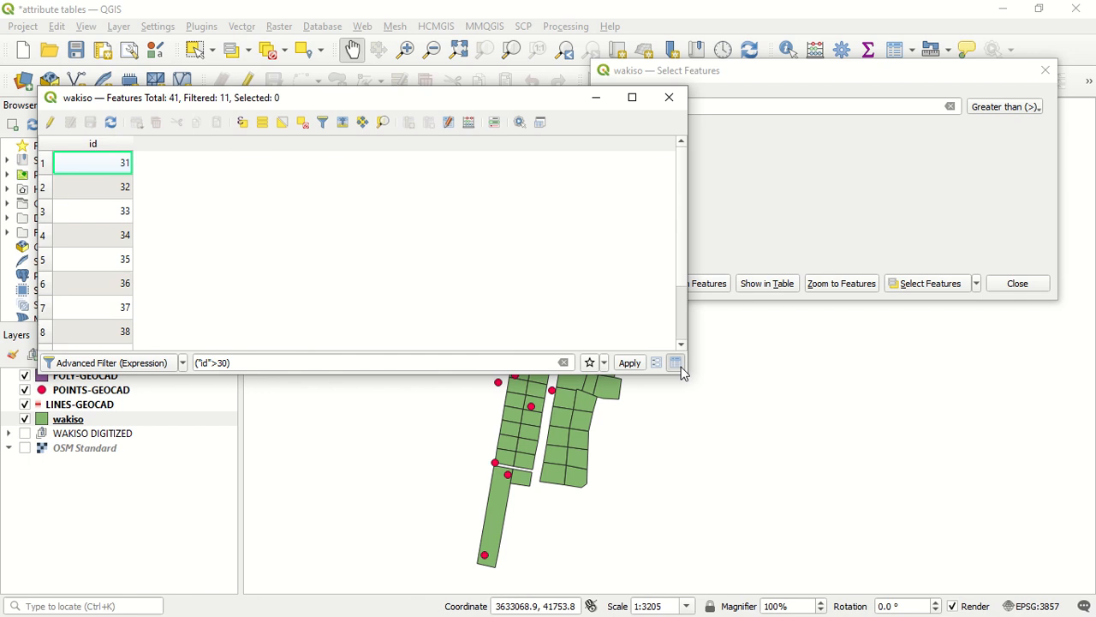
scroll(301, 296, down, 1)
scroll(291, 304, up, 1)
click(669, 96)
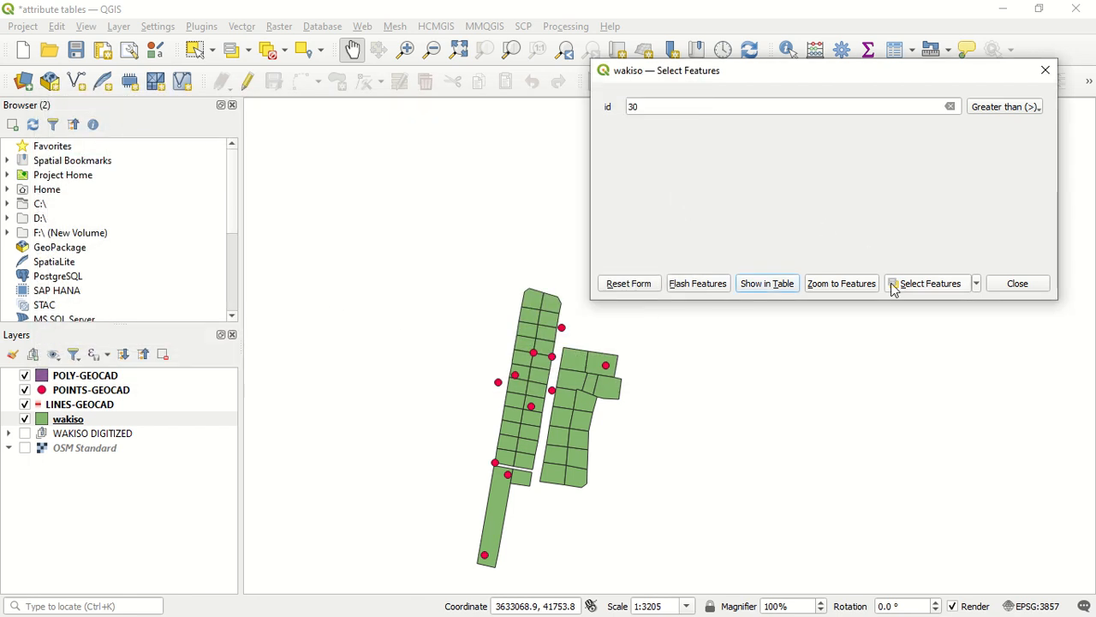
Step: Select the wakiso polygons matching the condition and zoom the map to them, with the form moved aside
click(923, 288)
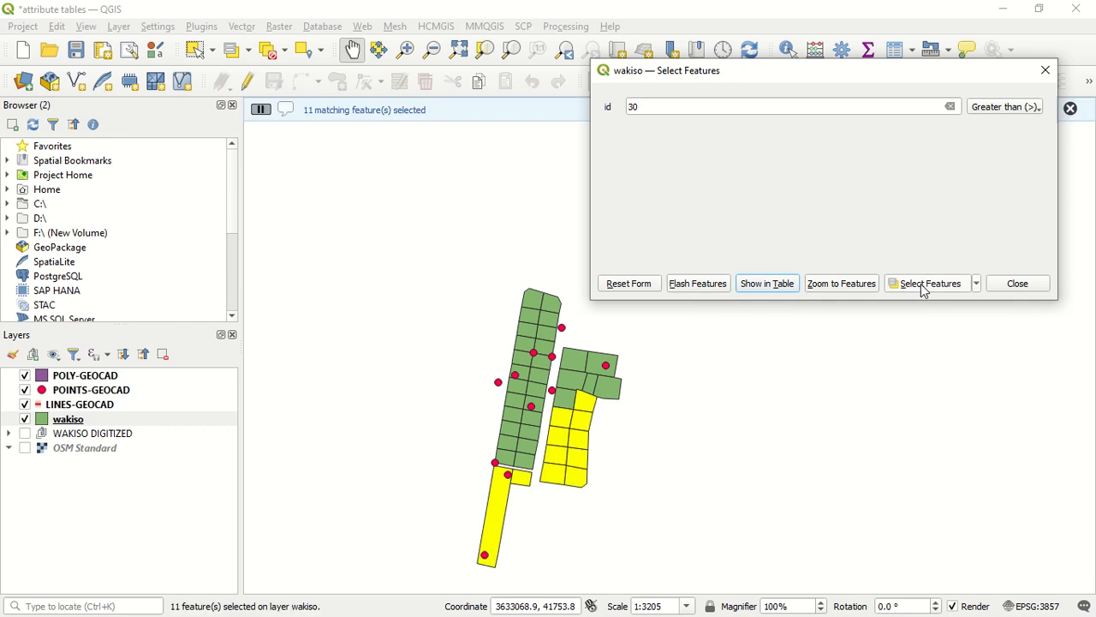
click(855, 285)
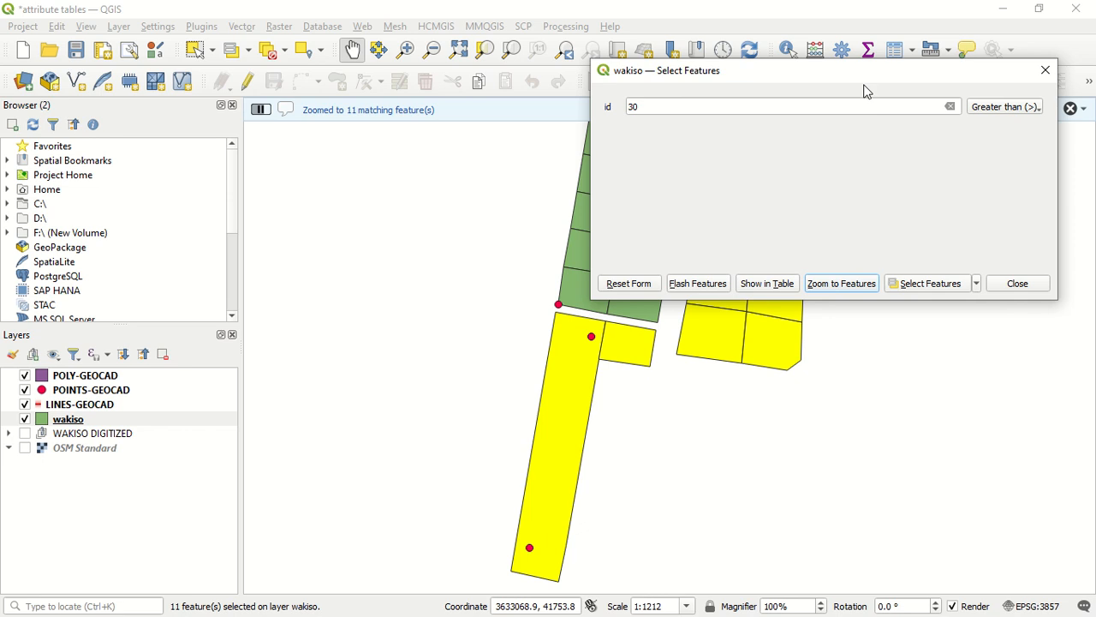
drag(945, 75, 394, 183)
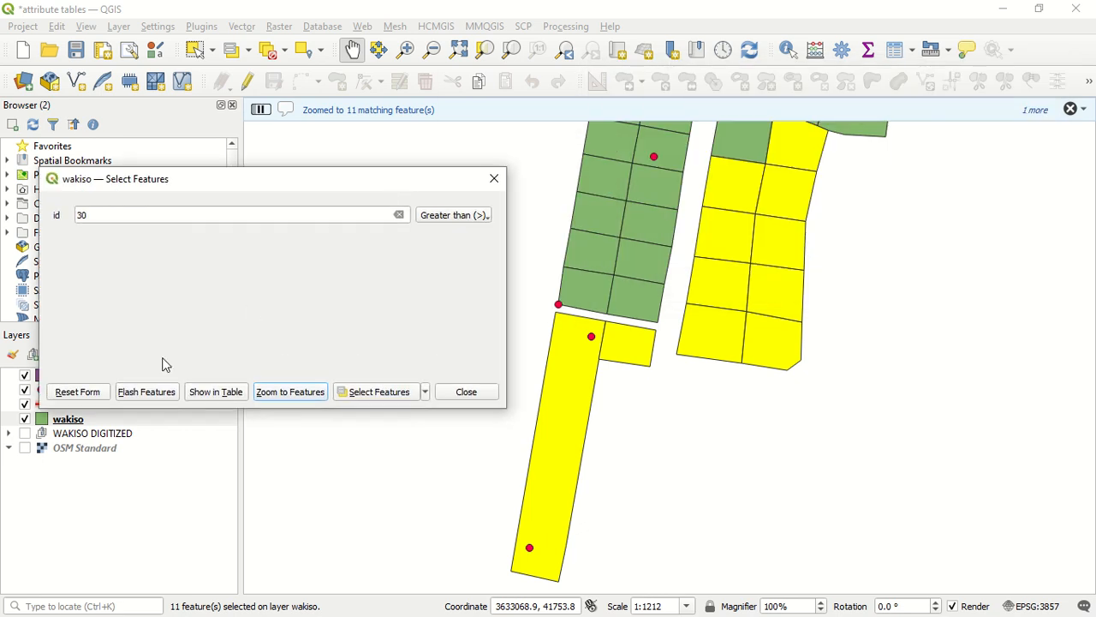
Step: Reset and close the wakiso value selection form, and deselect the features on all layers
click(103, 394)
click(459, 394)
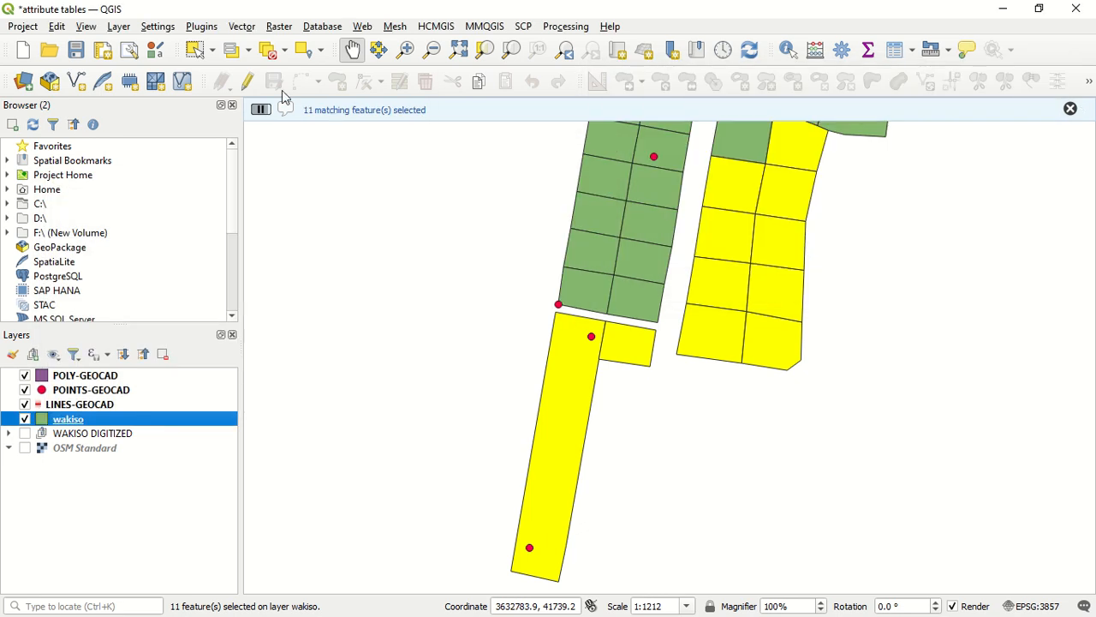
click(269, 51)
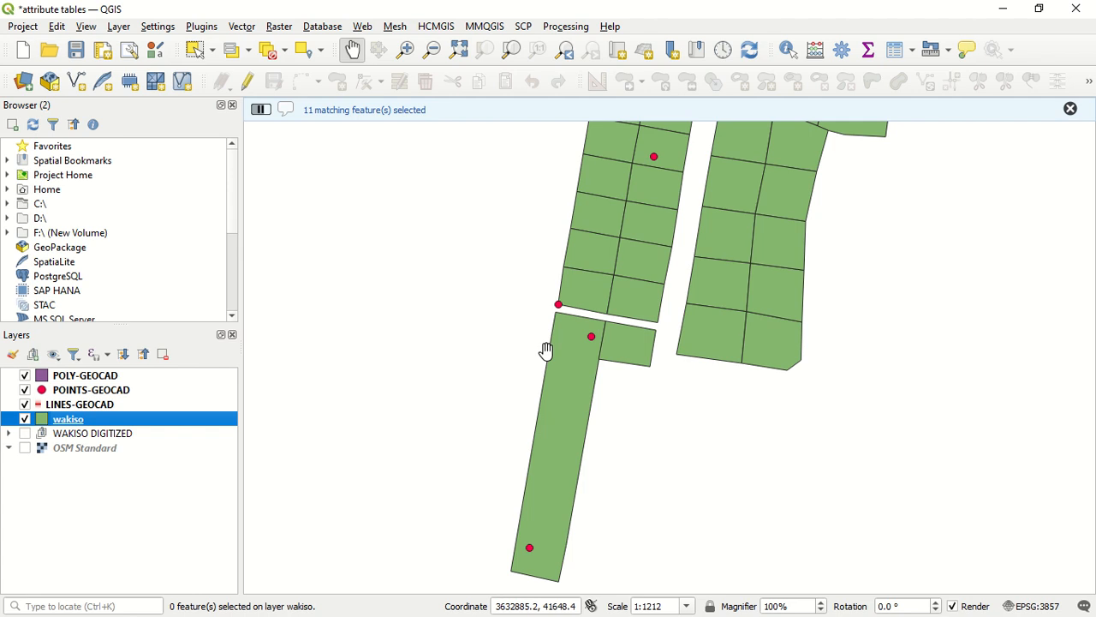
Step: Open the Select Features by Value form for LINES-GEOCAD and set the condition to id equal to 4
click(142, 408)
right_click(141, 409)
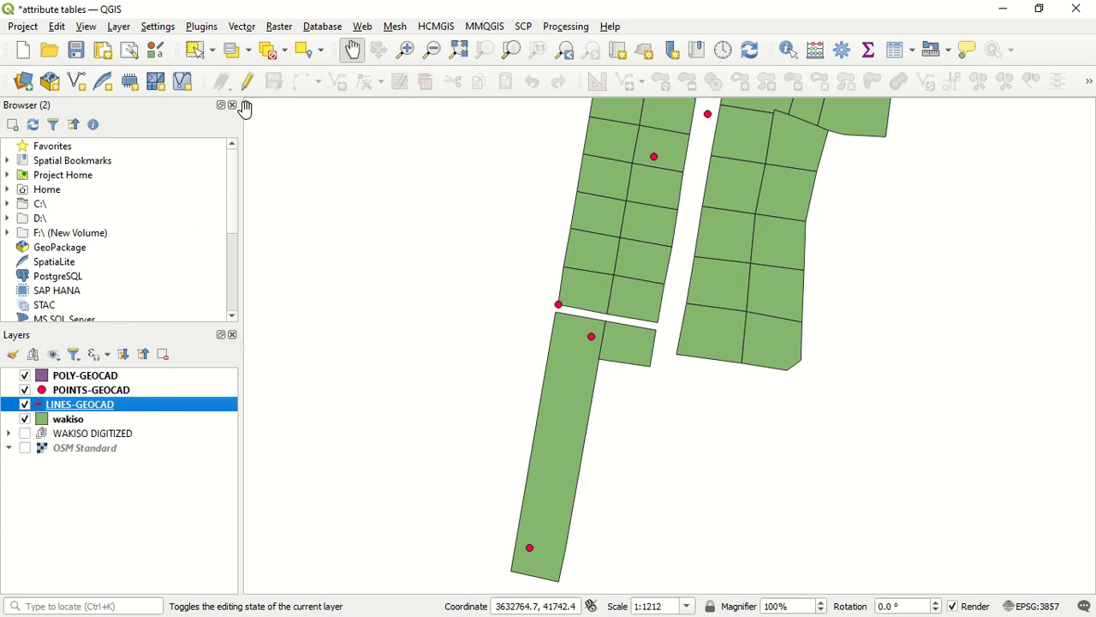
click(247, 50)
click(261, 75)
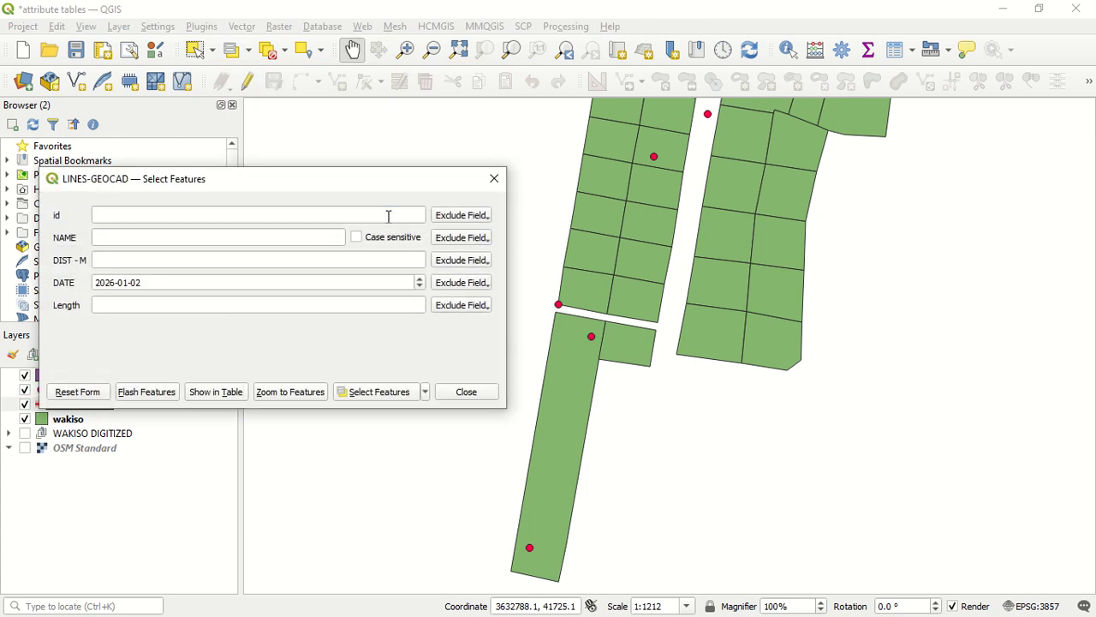
click(388, 216)
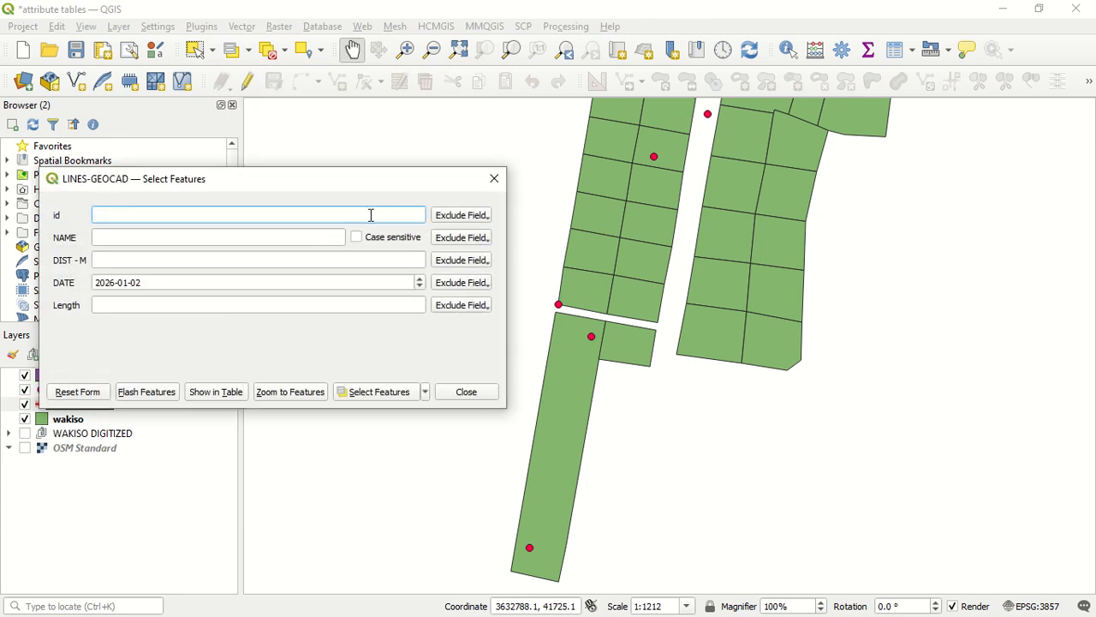
text(4)
click(467, 214)
click(467, 215)
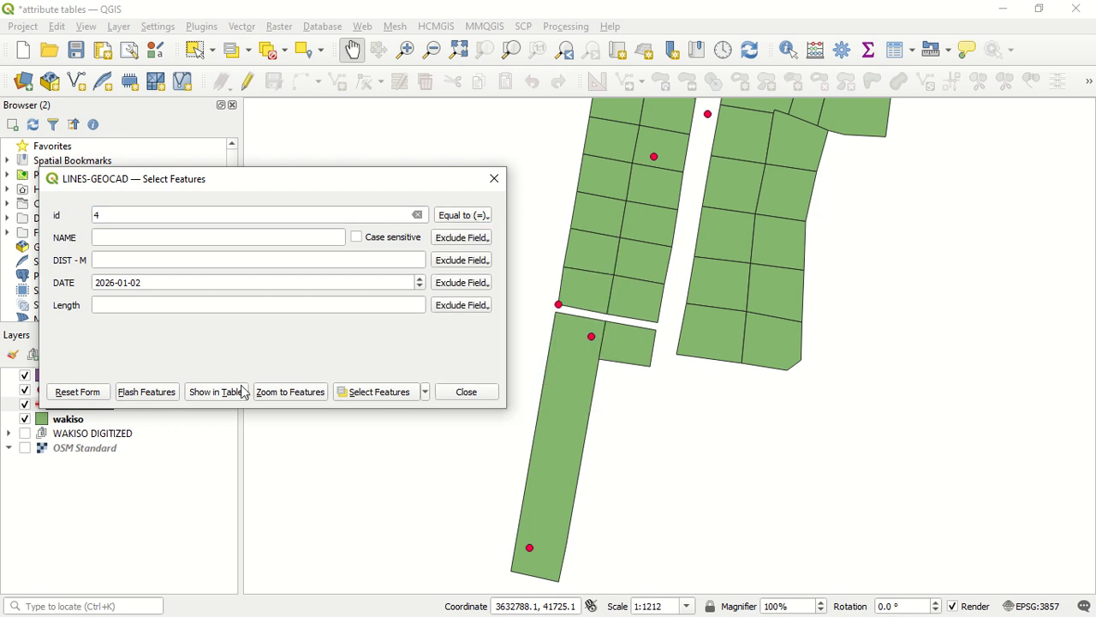
Step: Zoom to the line matching the condition, flash it on the map, and select it
click(291, 401)
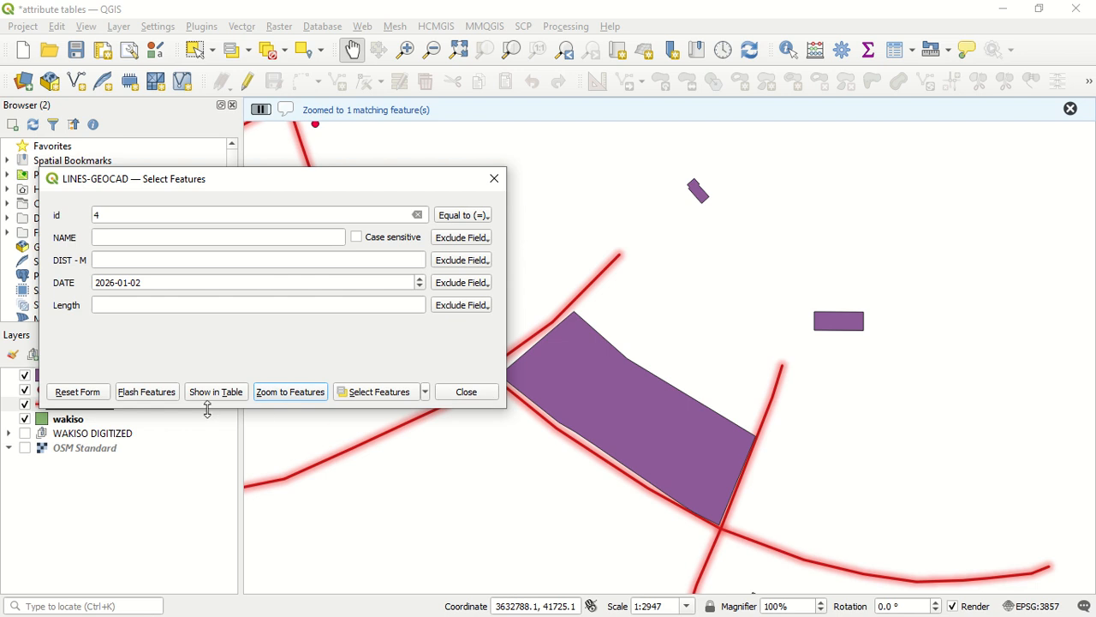
click(157, 398)
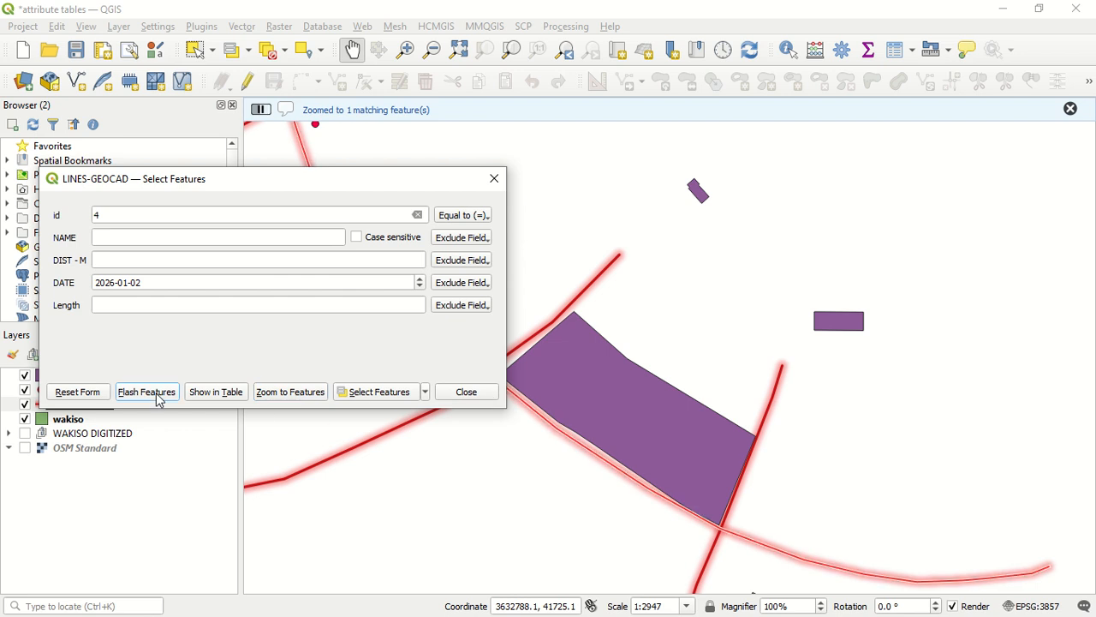
click(357, 397)
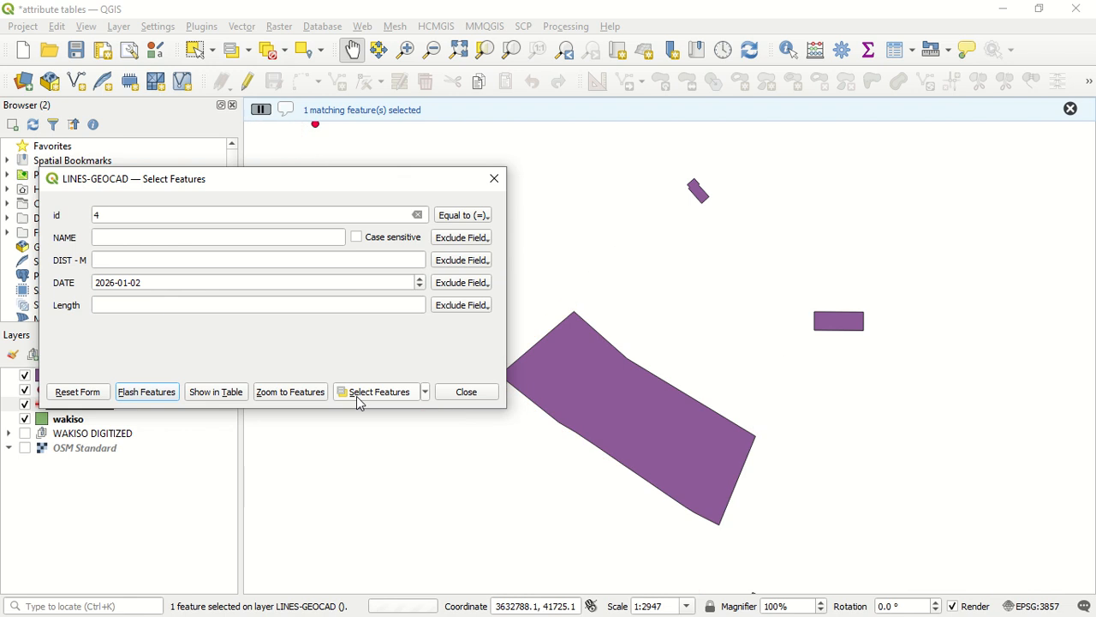
Step: Show the matching line in the attribute table and compare its attributes in form view and table view
click(217, 395)
click(98, 166)
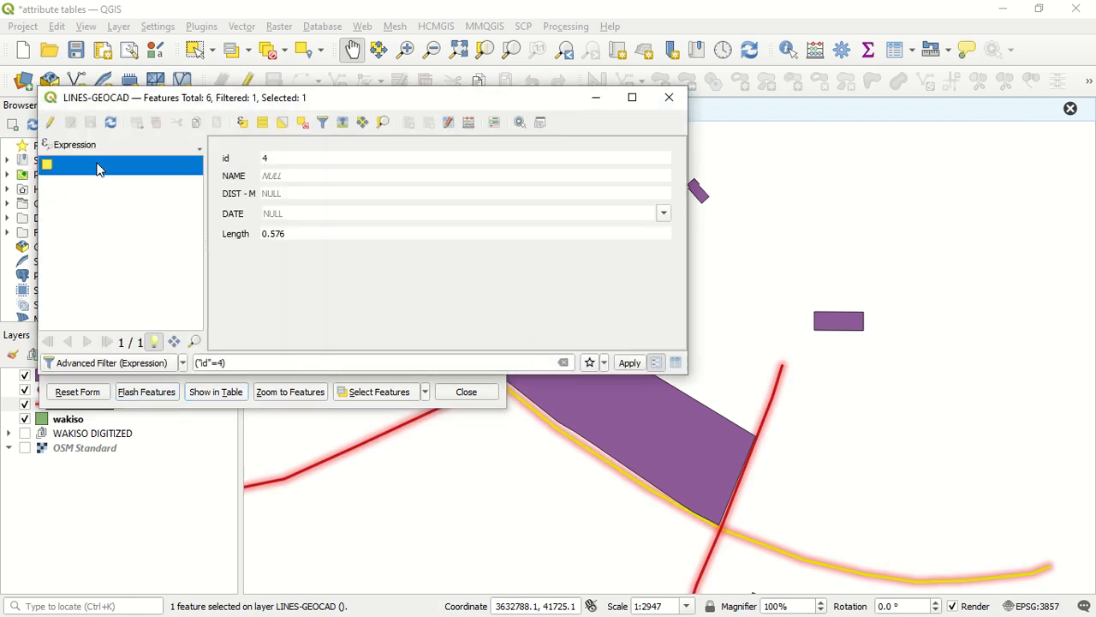
click(675, 362)
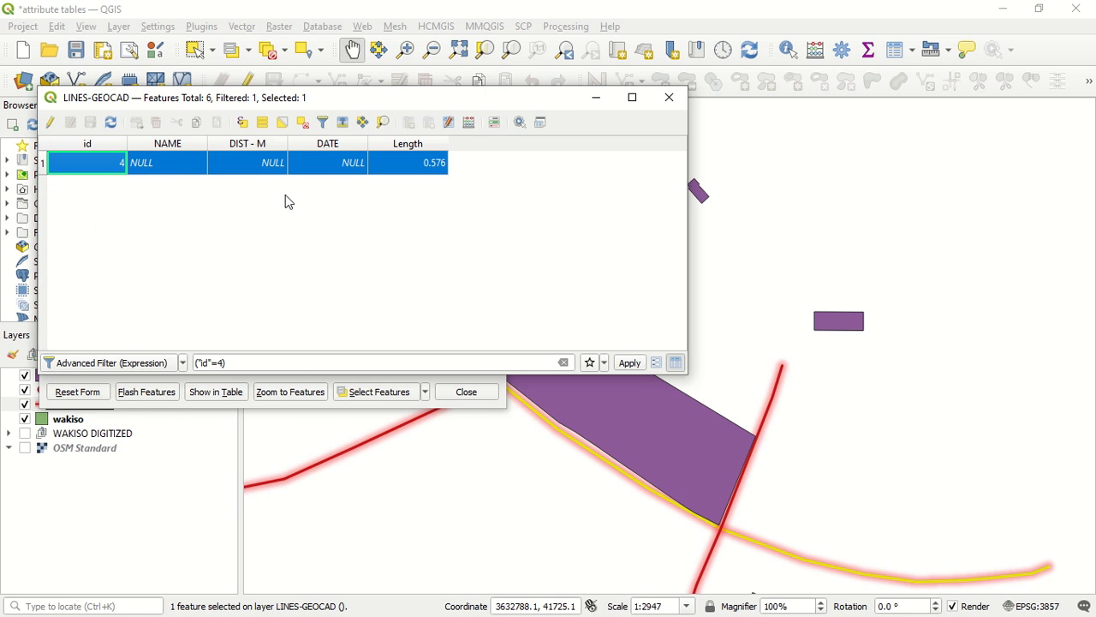
click(656, 362)
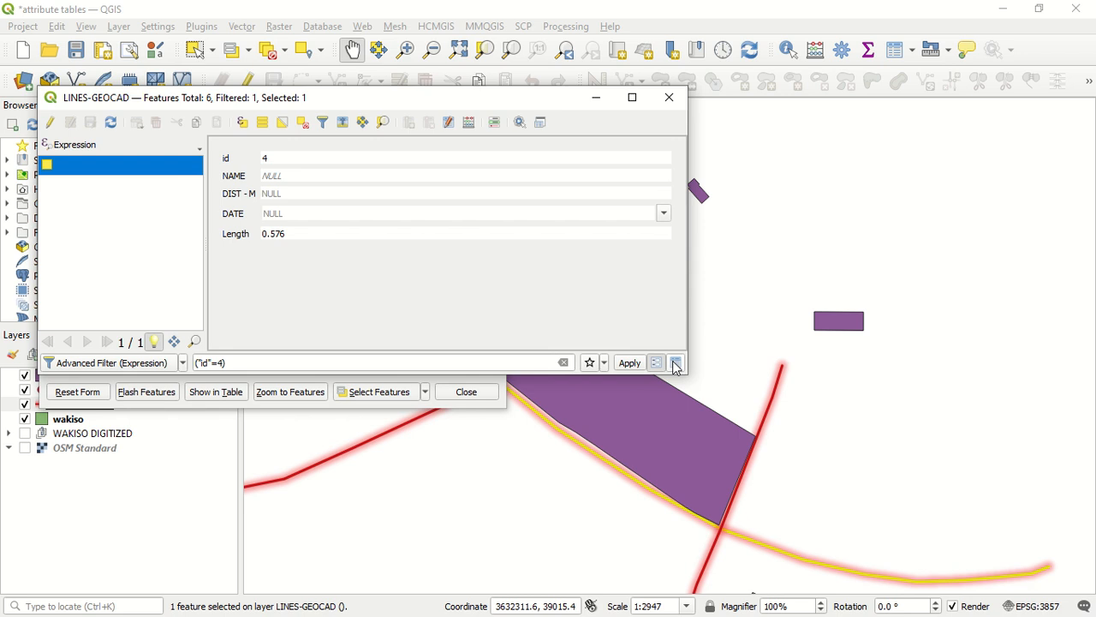
click(676, 364)
click(656, 363)
click(676, 363)
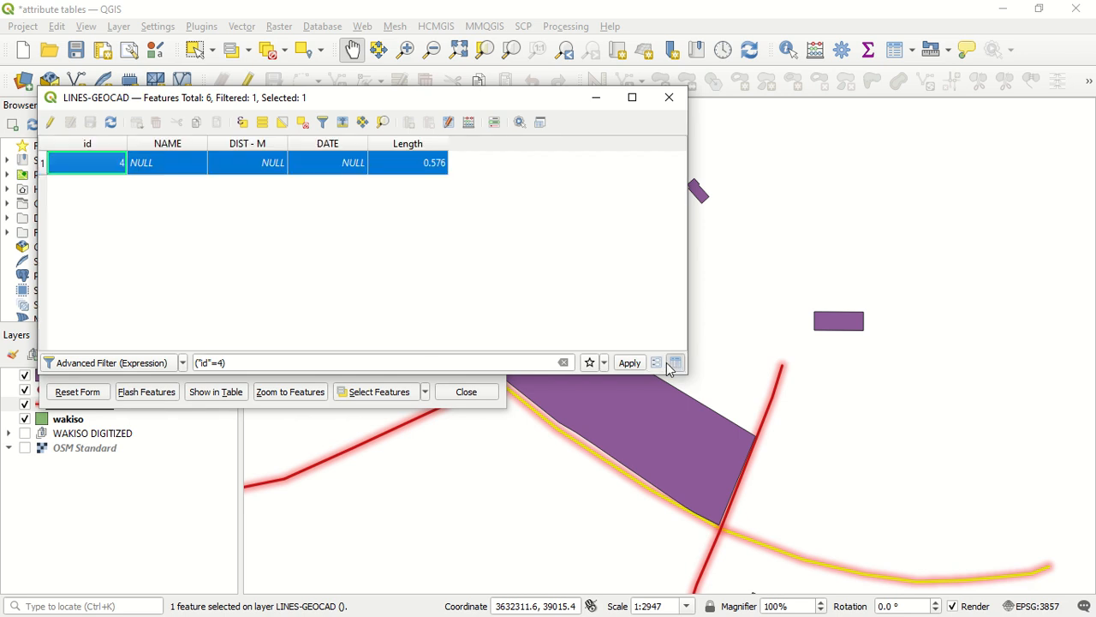
click(656, 363)
click(676, 363)
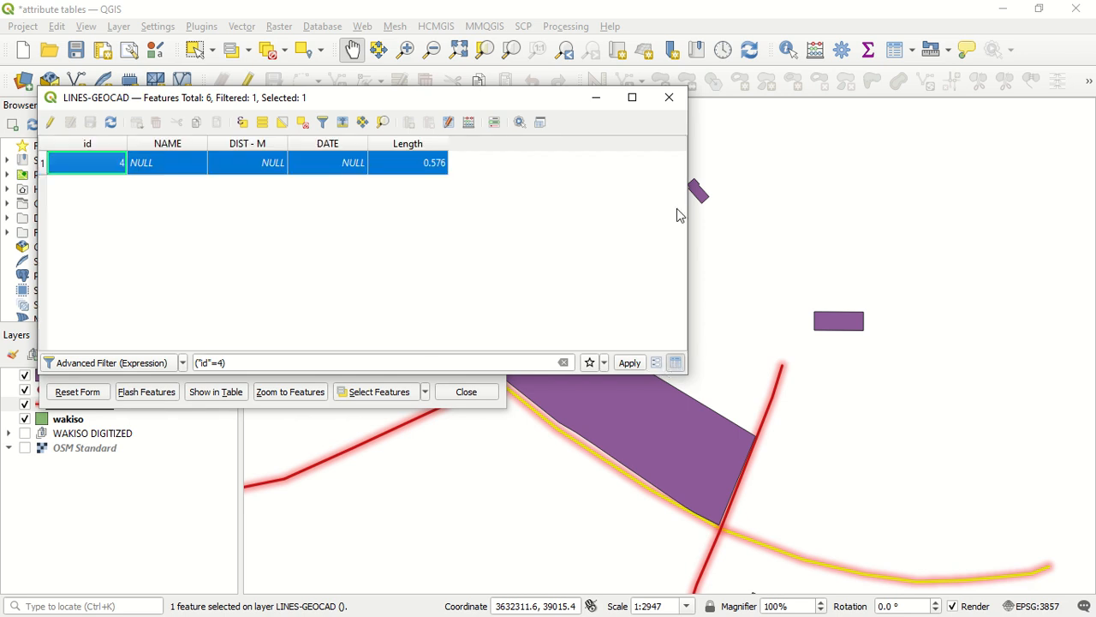
Step: Close the attribute table and the LINES-GEOCAD value selection form, and deselect the features on all layers
click(670, 98)
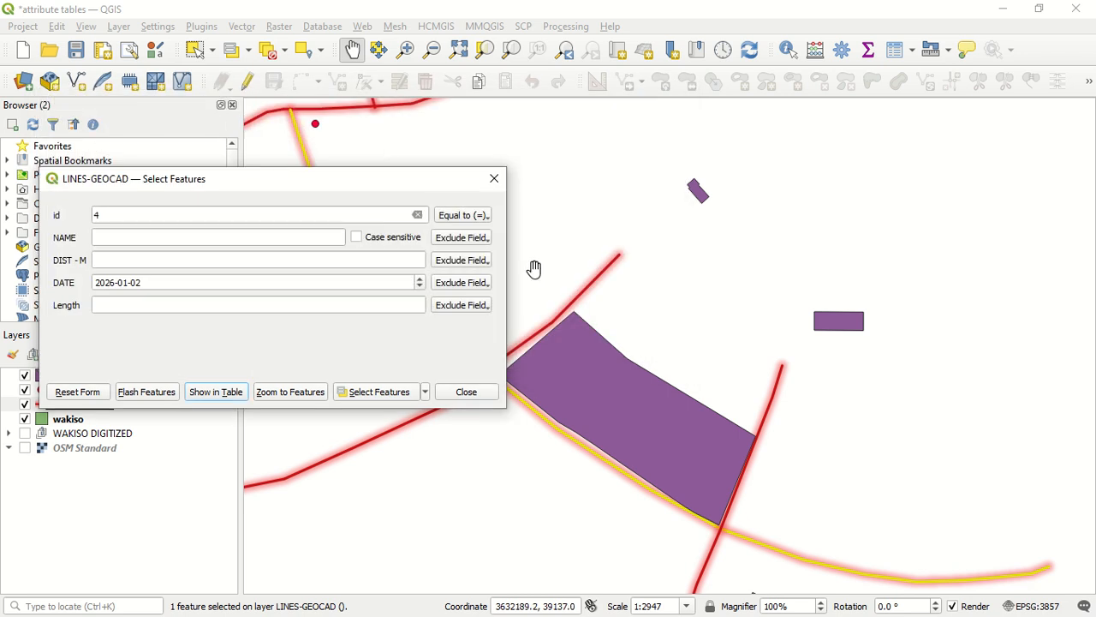
click(271, 57)
click(494, 178)
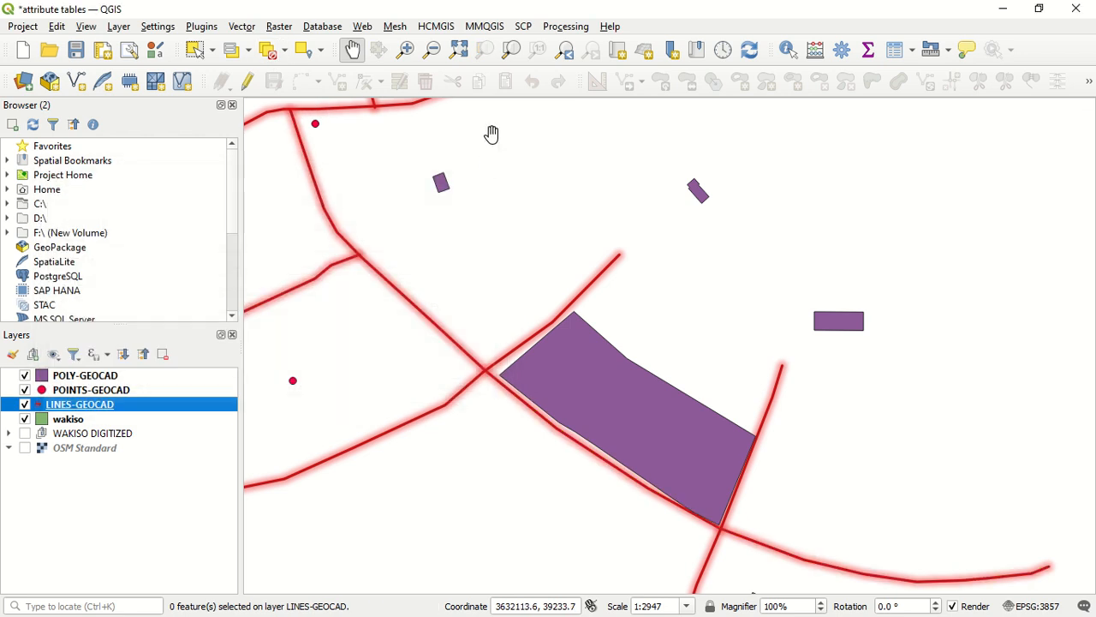
Step: Open the Select by Location tool and arrange its dialog beside the wakiso plots and the POINTS-GEOCAD points on the map
scroll(508, 318, down, 5)
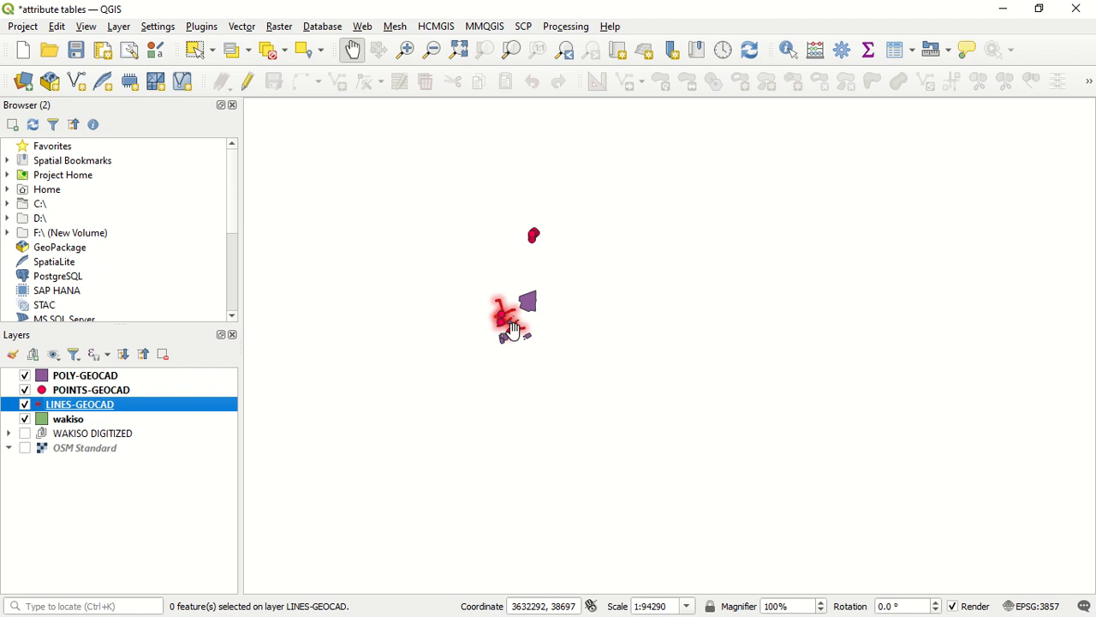
scroll(516, 268, up, 1)
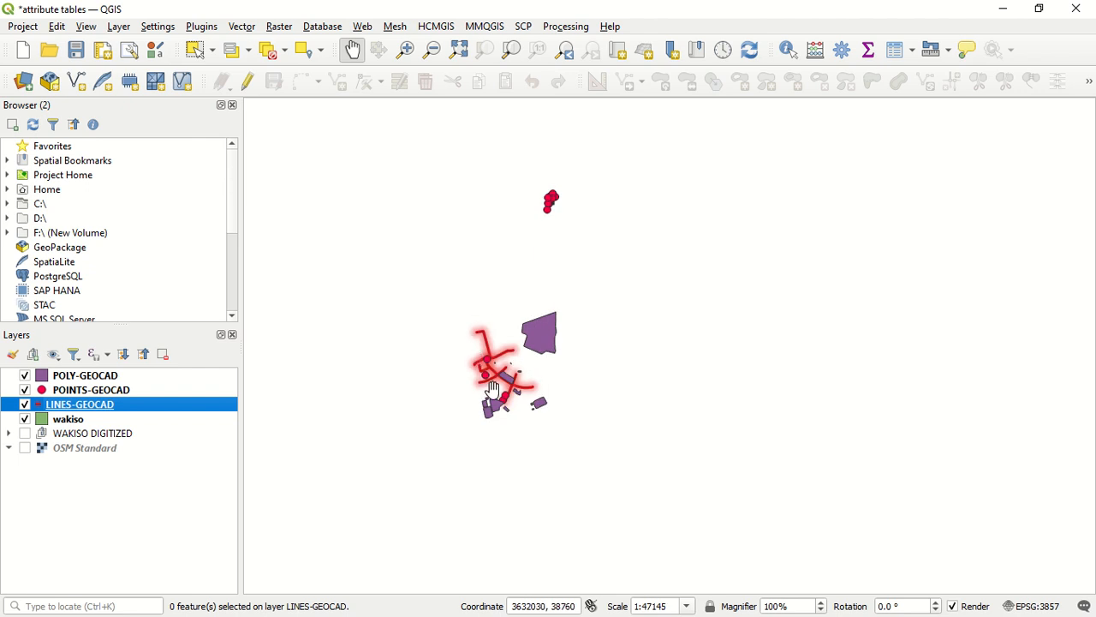
scroll(491, 376, up, 2)
scroll(504, 369, down, 4)
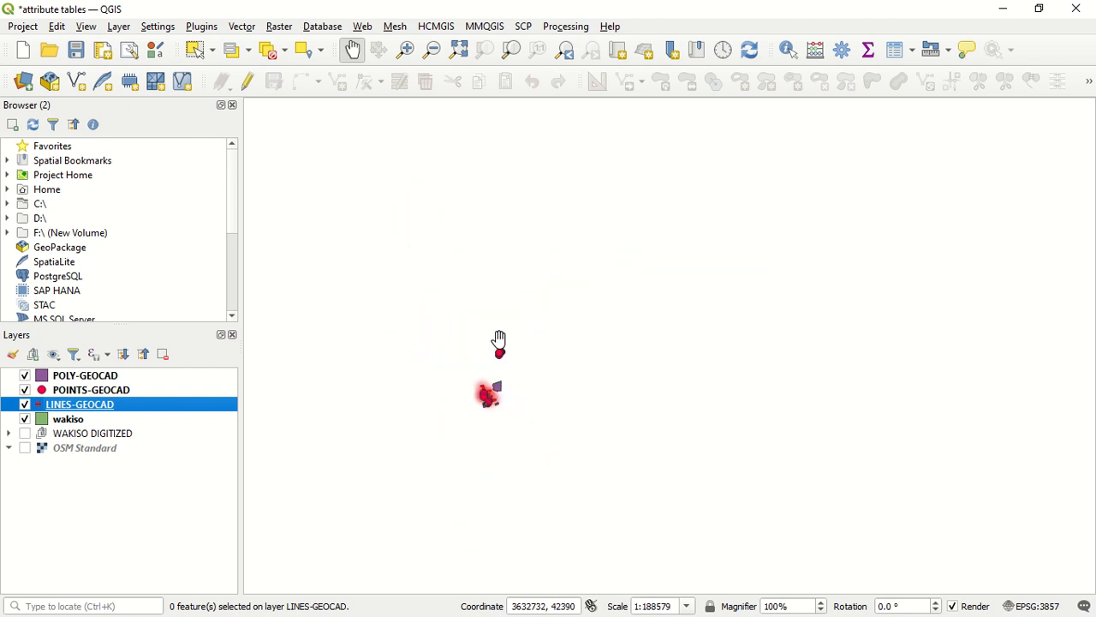
scroll(499, 341, up, 2)
scroll(484, 312, up, 4)
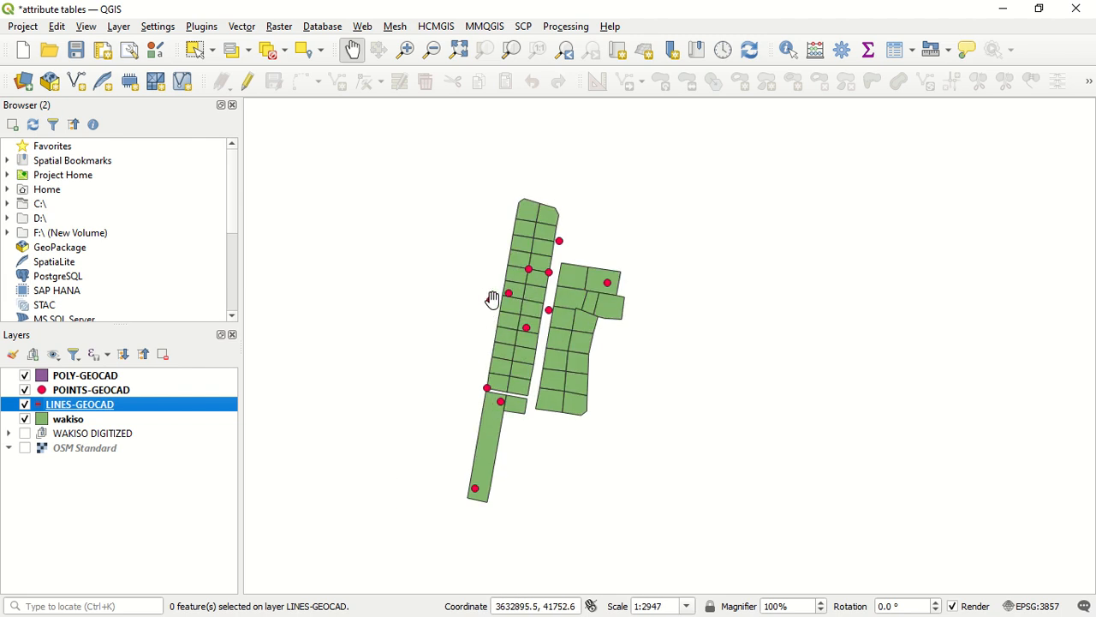
click(322, 53)
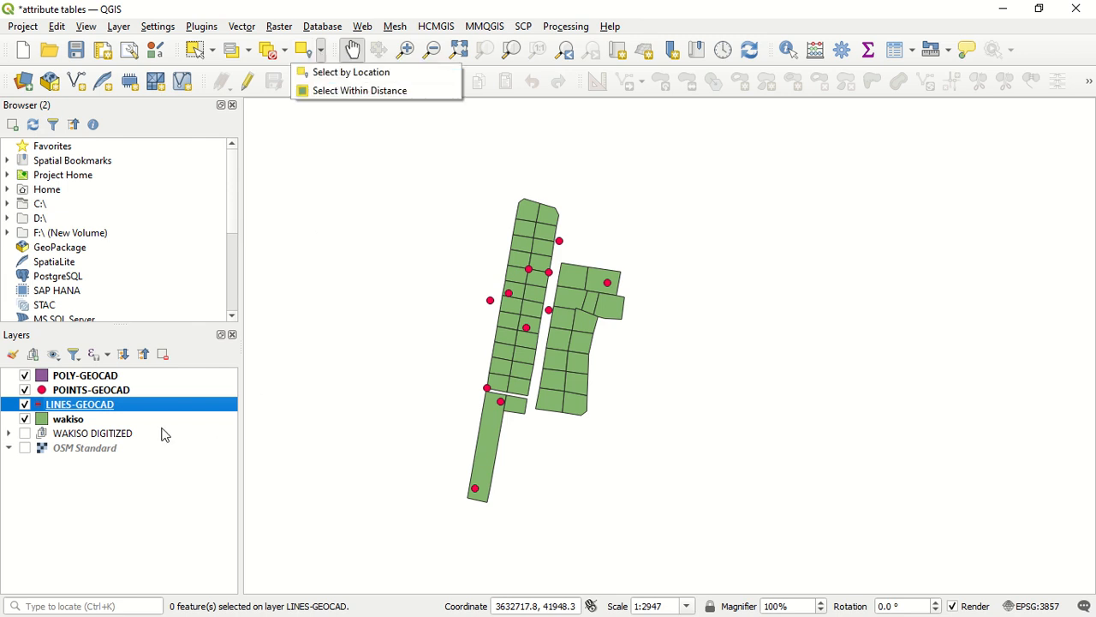
click(356, 71)
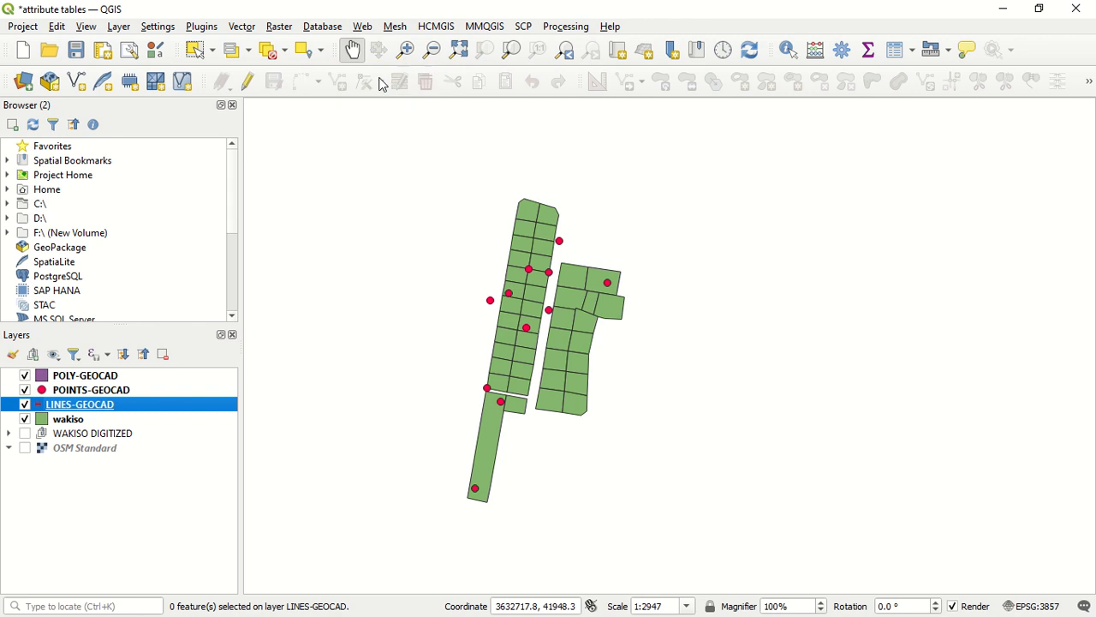
drag(455, 153, 904, 134)
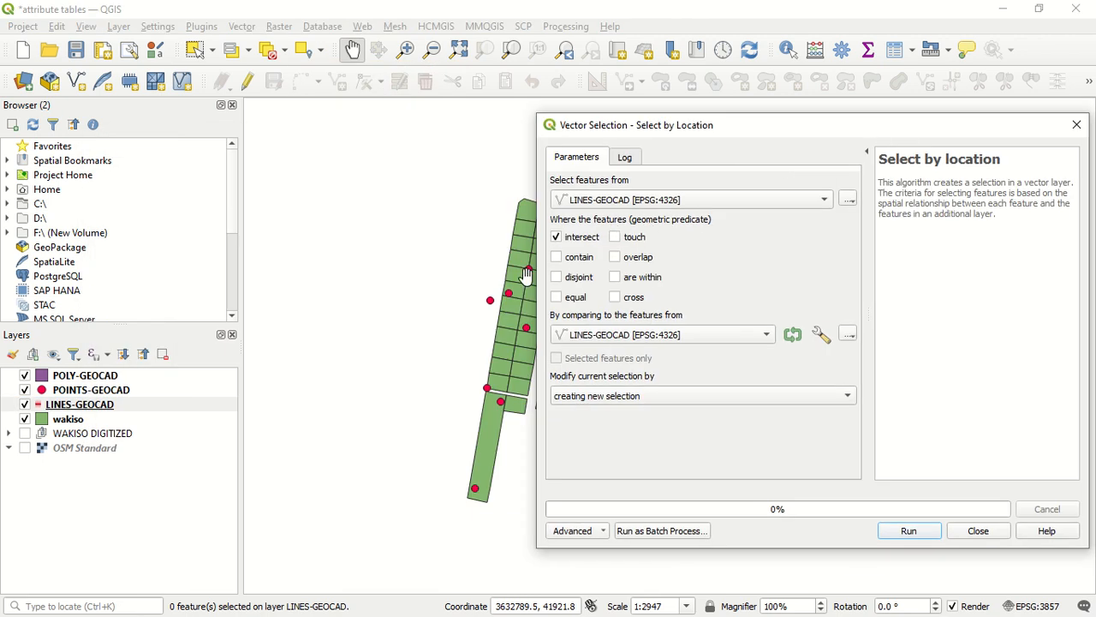
drag(524, 275, 452, 256)
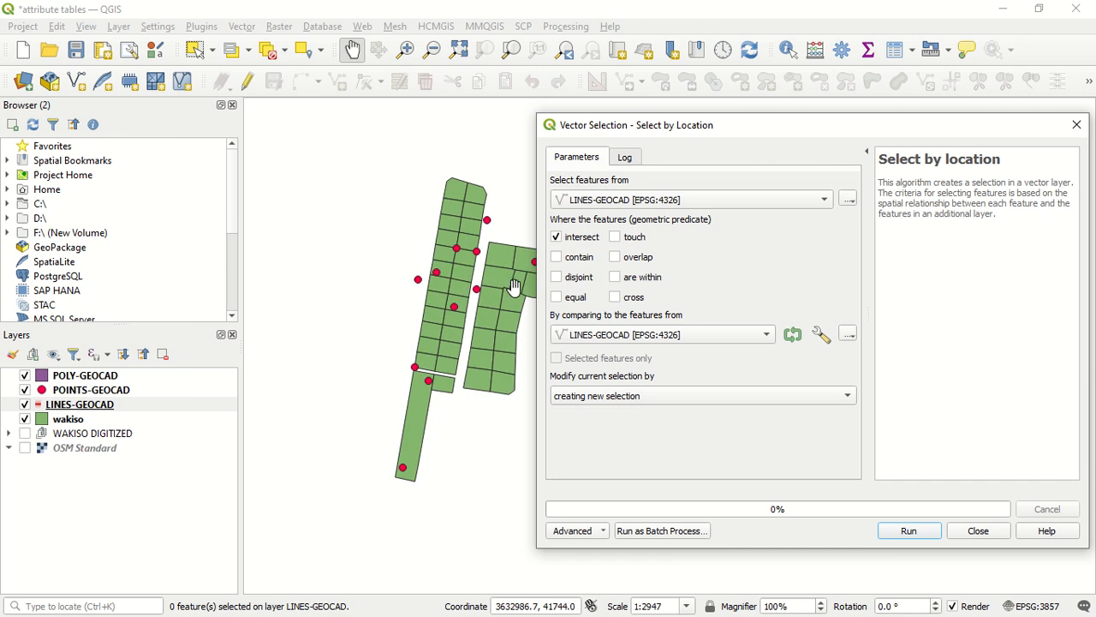
Step: Set the tool to select POINTS-GEOCAD features that intersect, touch or are within the wakiso features
click(676, 209)
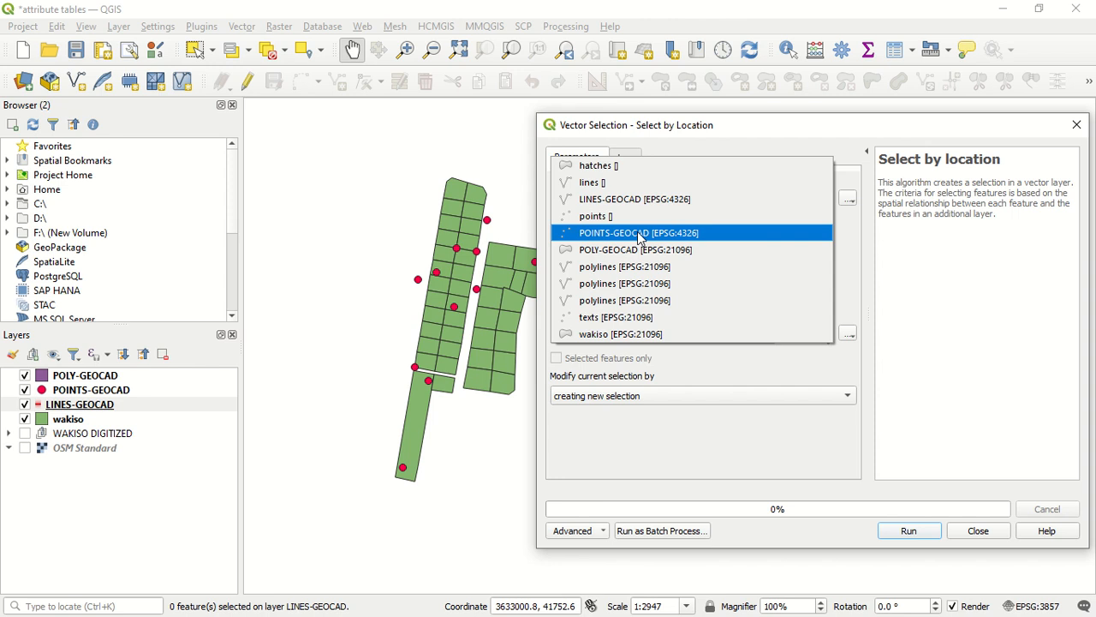
click(638, 233)
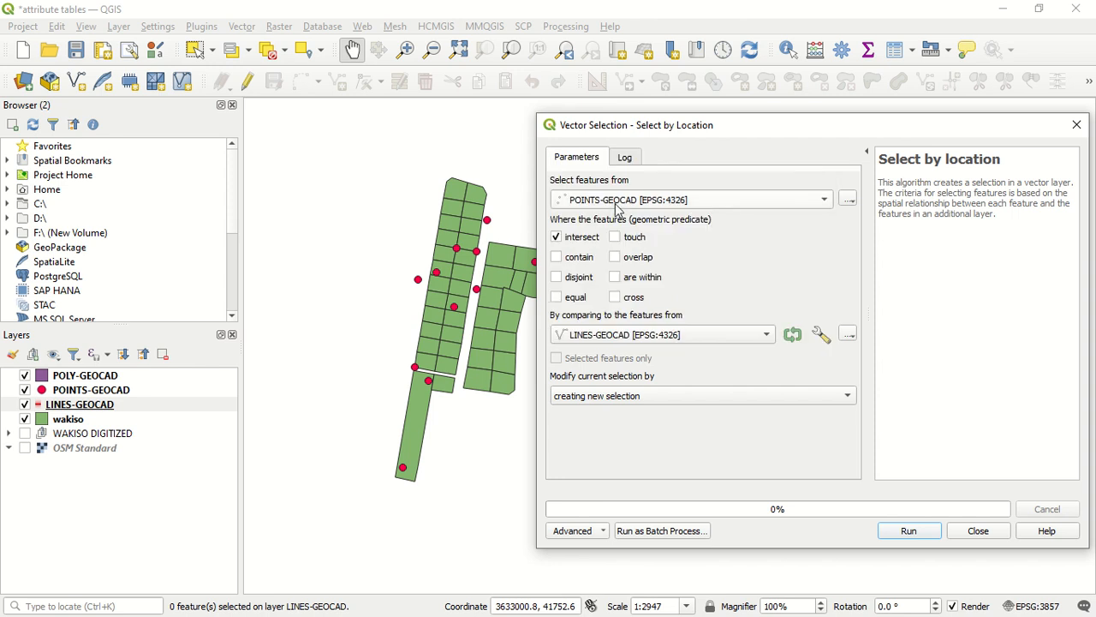
click(599, 339)
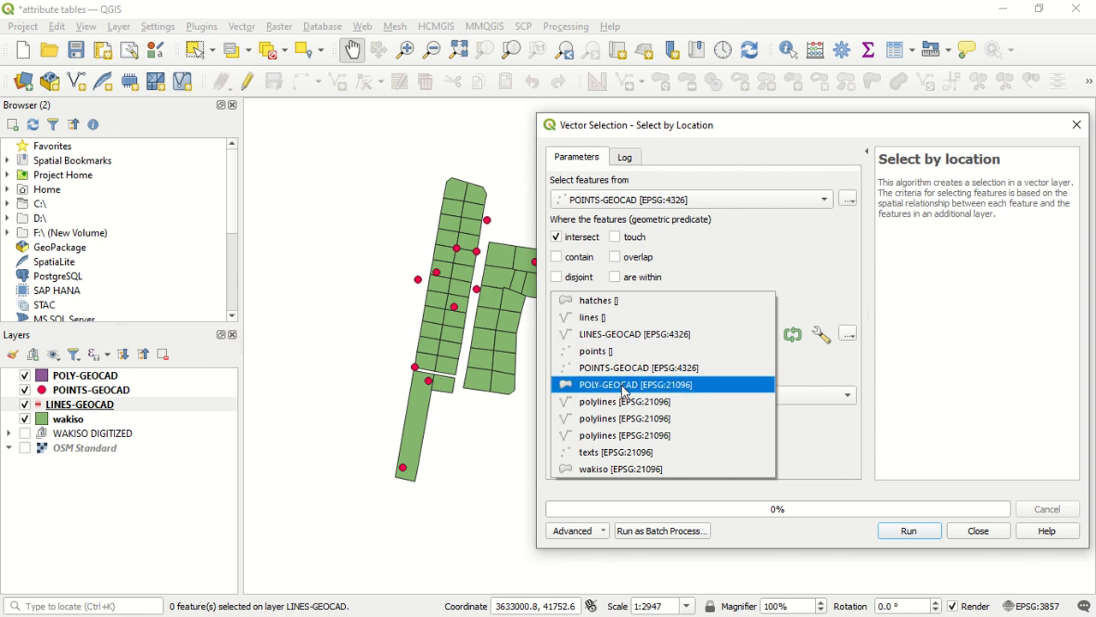
click(636, 471)
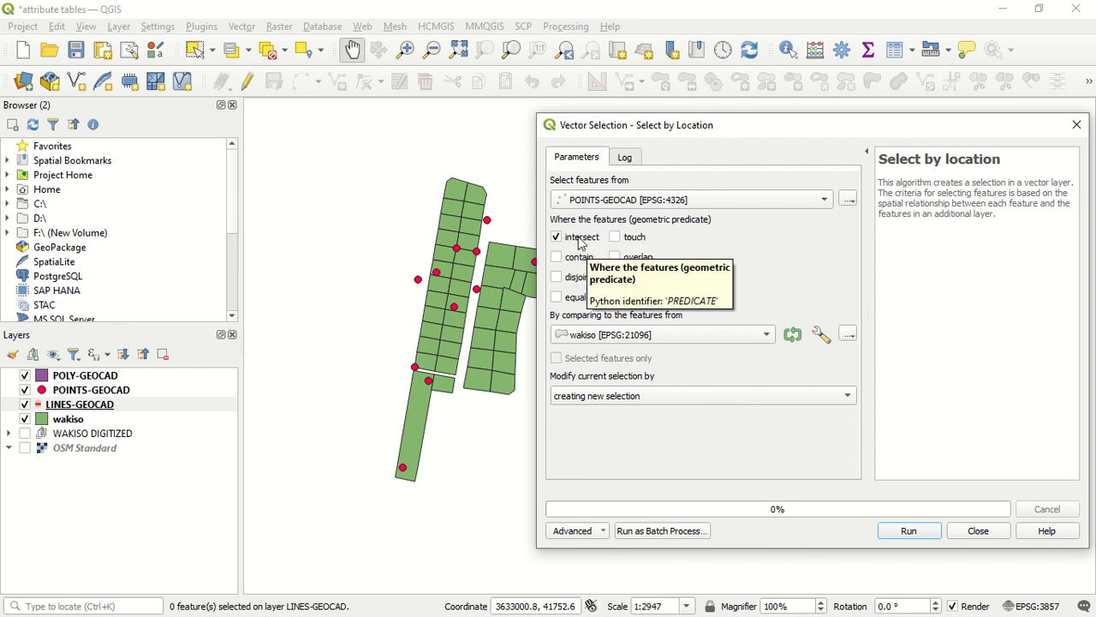
click(579, 244)
click(556, 237)
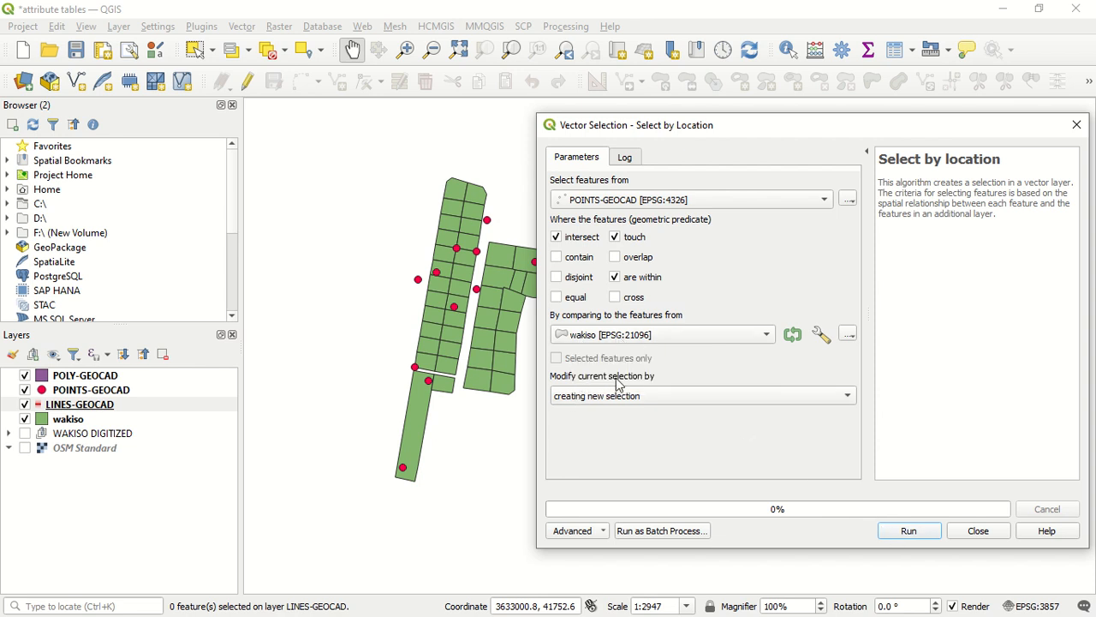
Step: Review the selection modes, keep creating new selection, and run the POINTS-GEOCAD selection by location
click(683, 398)
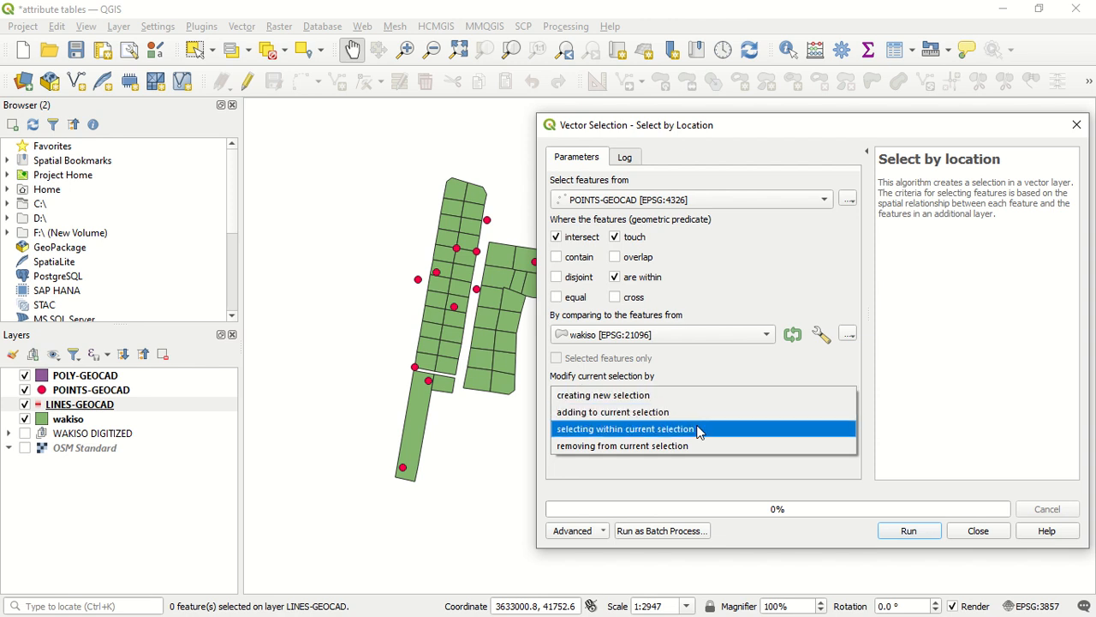
click(747, 482)
click(710, 401)
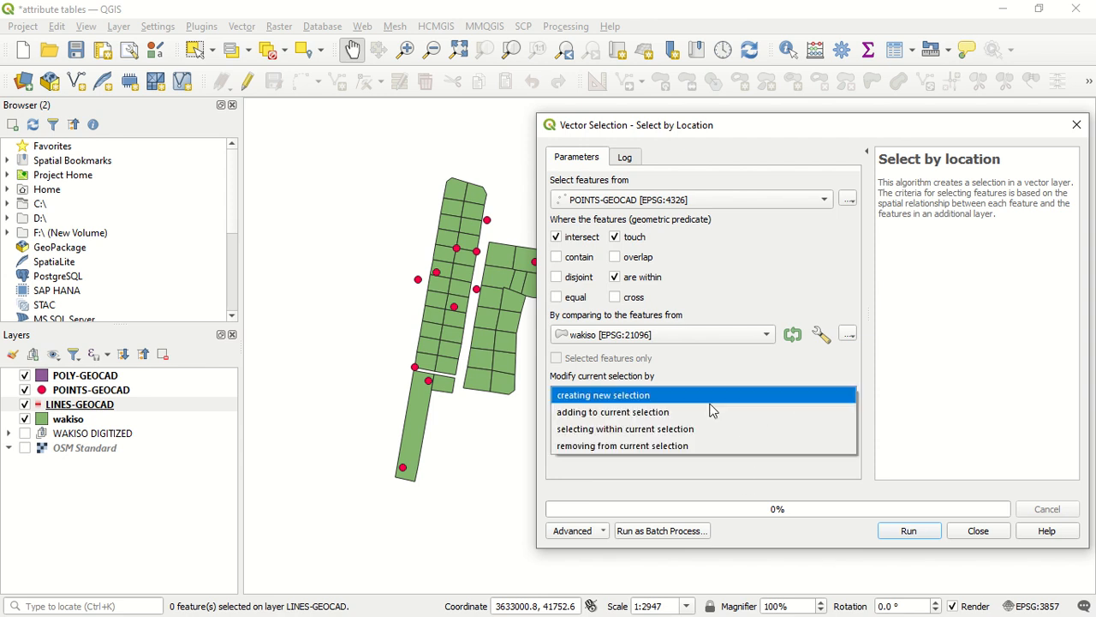
click(710, 399)
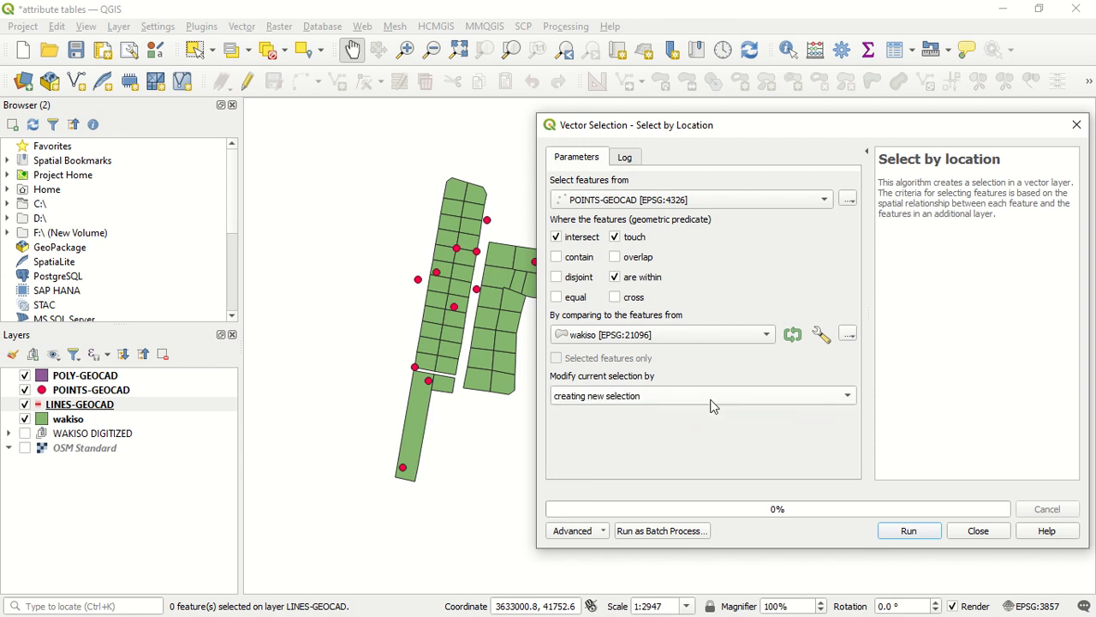
click(906, 531)
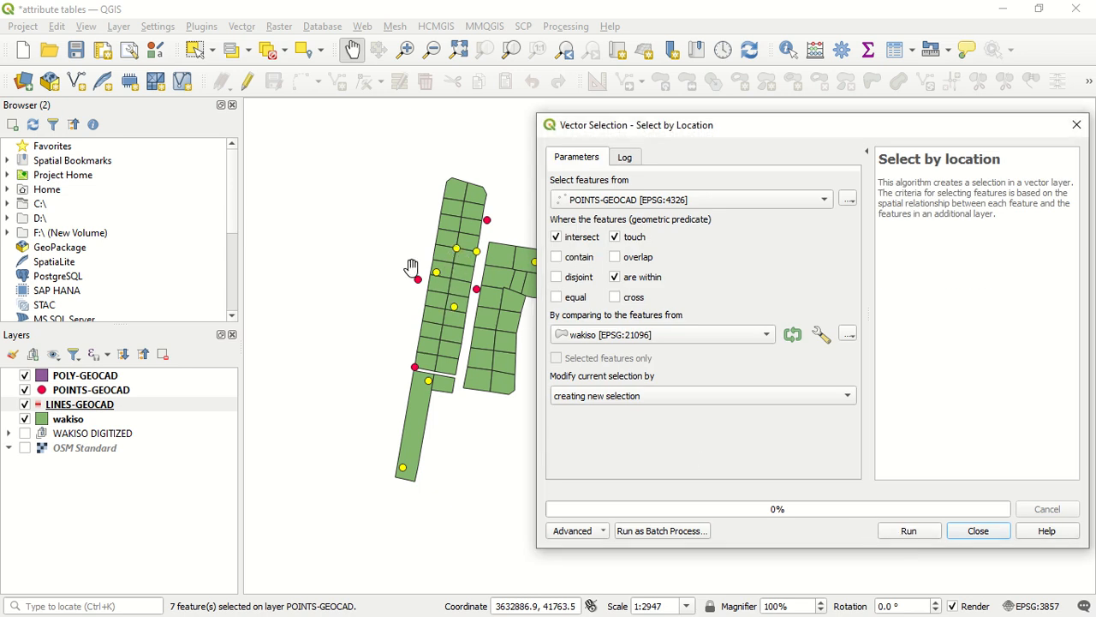
Step: Examine on the map which points are selected inside, on the edges of and outside the wakiso plots
scroll(420, 269, down, 1)
scroll(429, 268, up, 1)
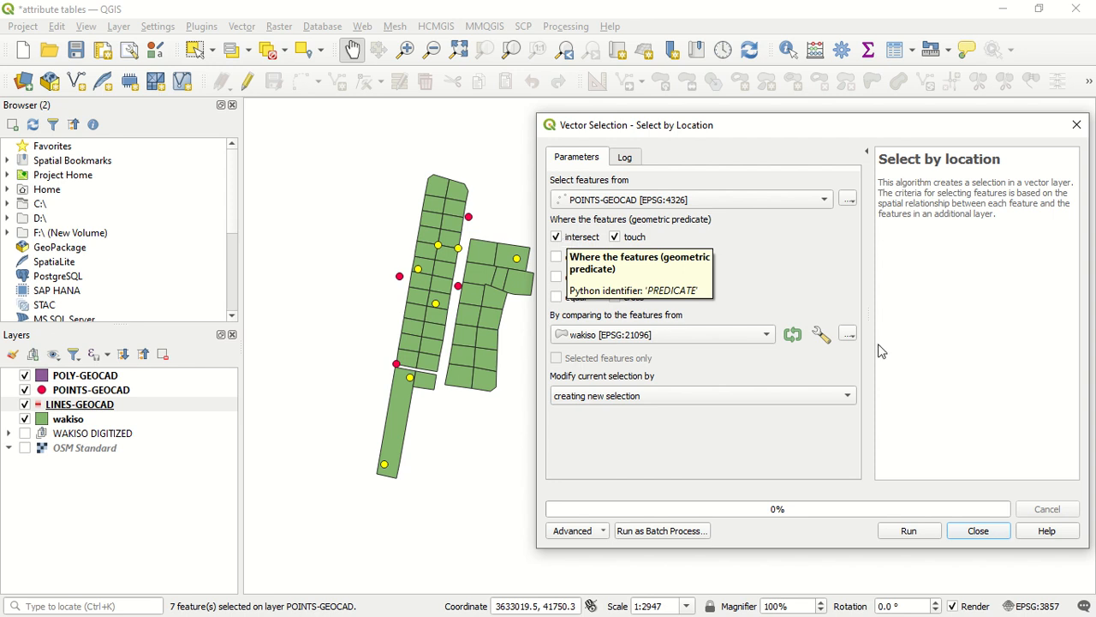
scroll(428, 276, up, 2)
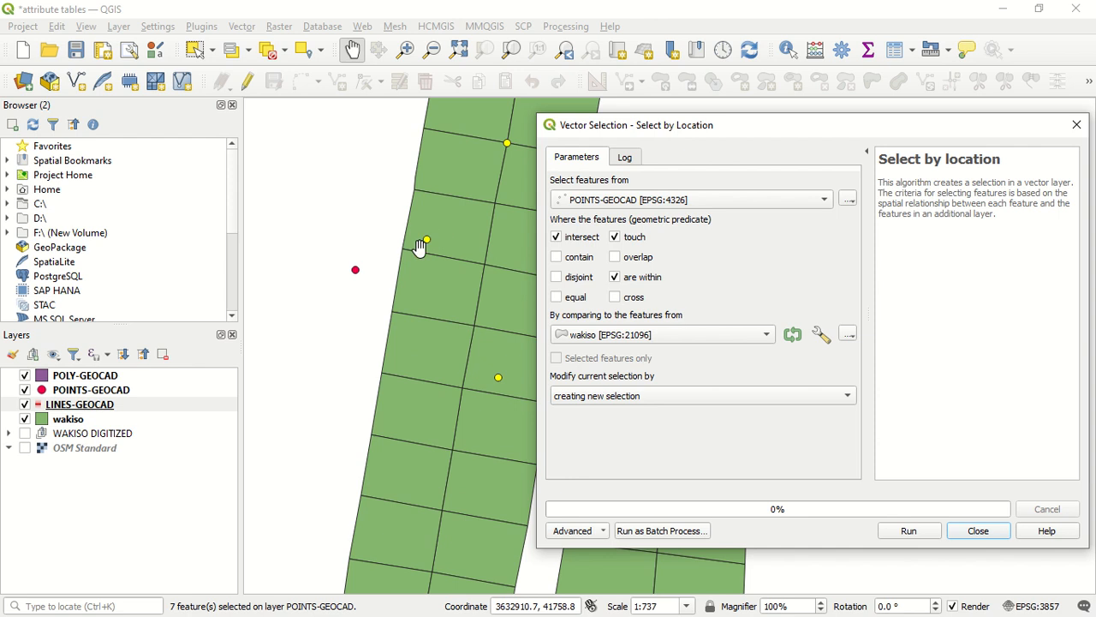
scroll(471, 377, down, 1)
scroll(488, 248, up, 3)
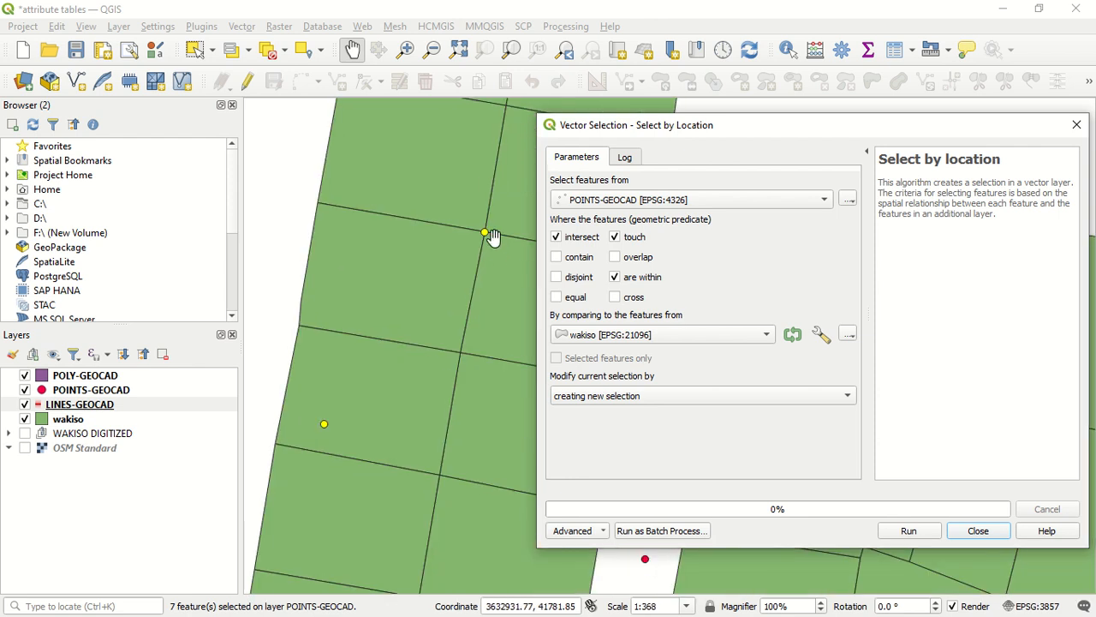
scroll(477, 242, down, 3)
scroll(480, 239, up, 2)
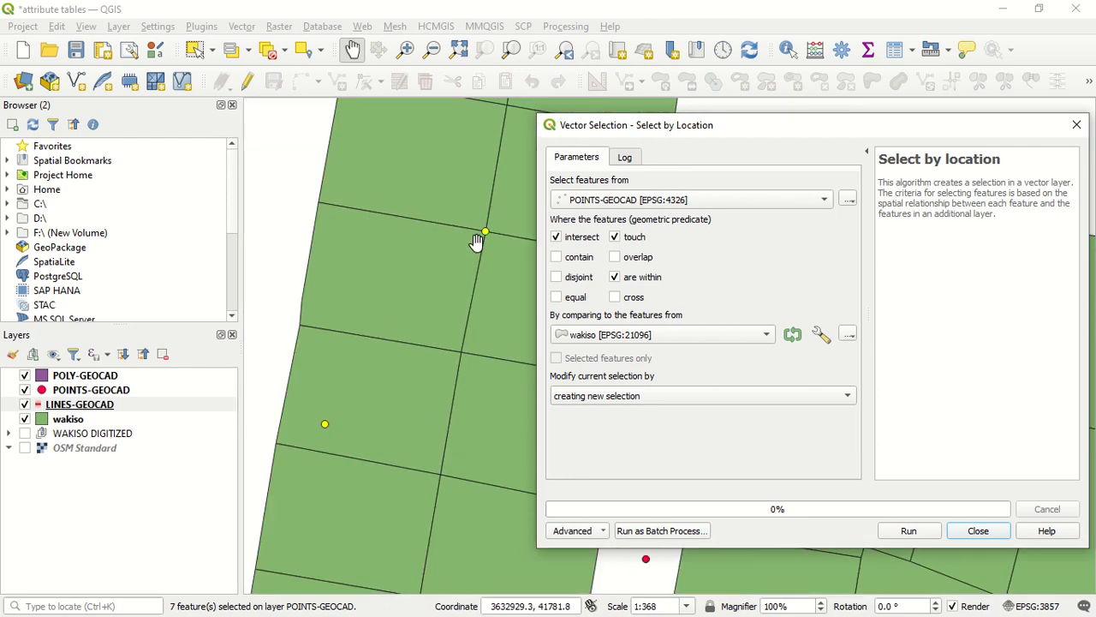
scroll(458, 249, down, 3)
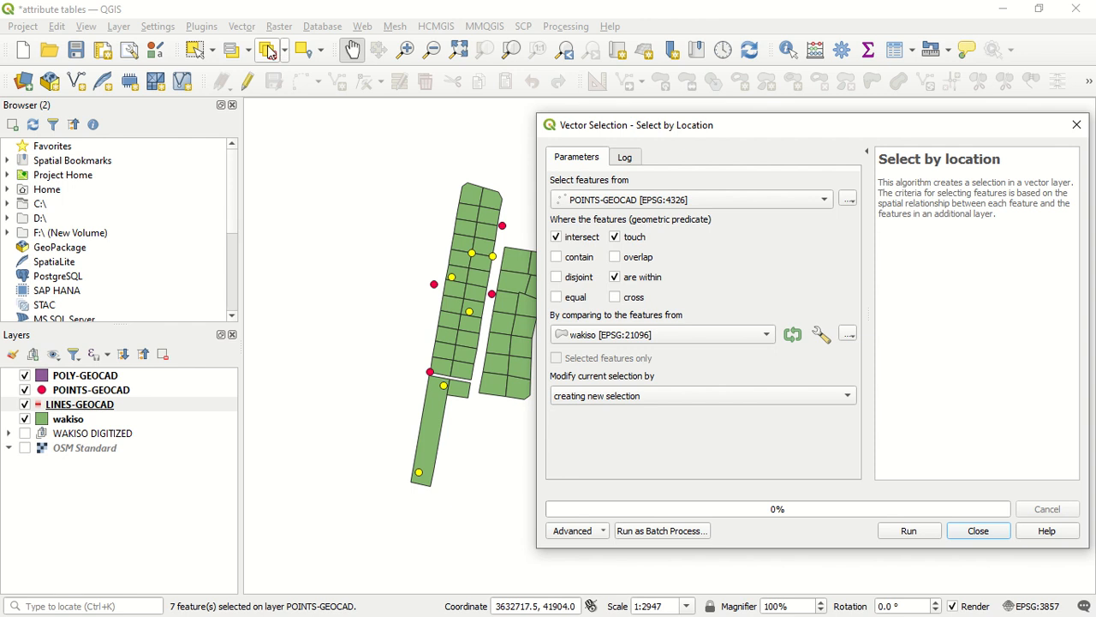
Step: Deselect the points and set the tool to select wakiso features by comparing them to POINTS-GEOCAD
click(233, 54)
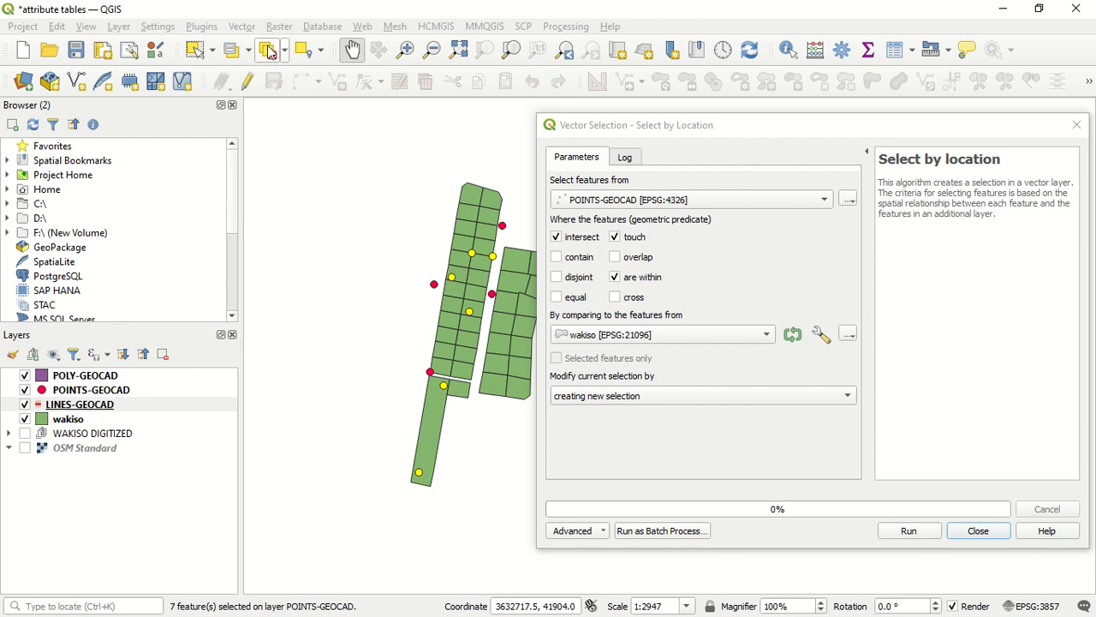
click(676, 206)
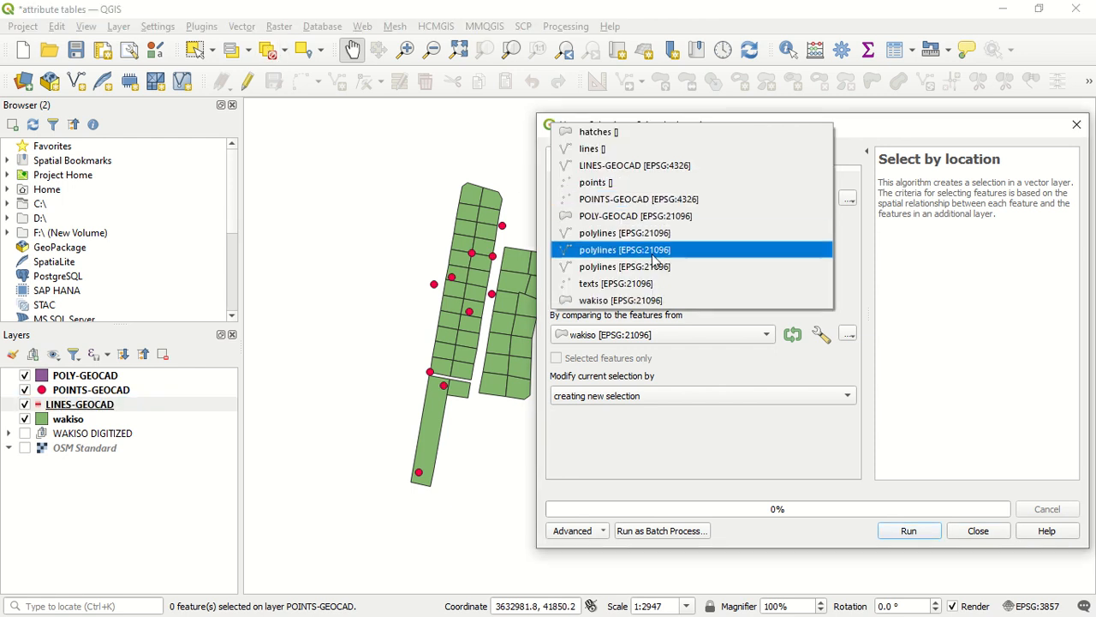
click(636, 299)
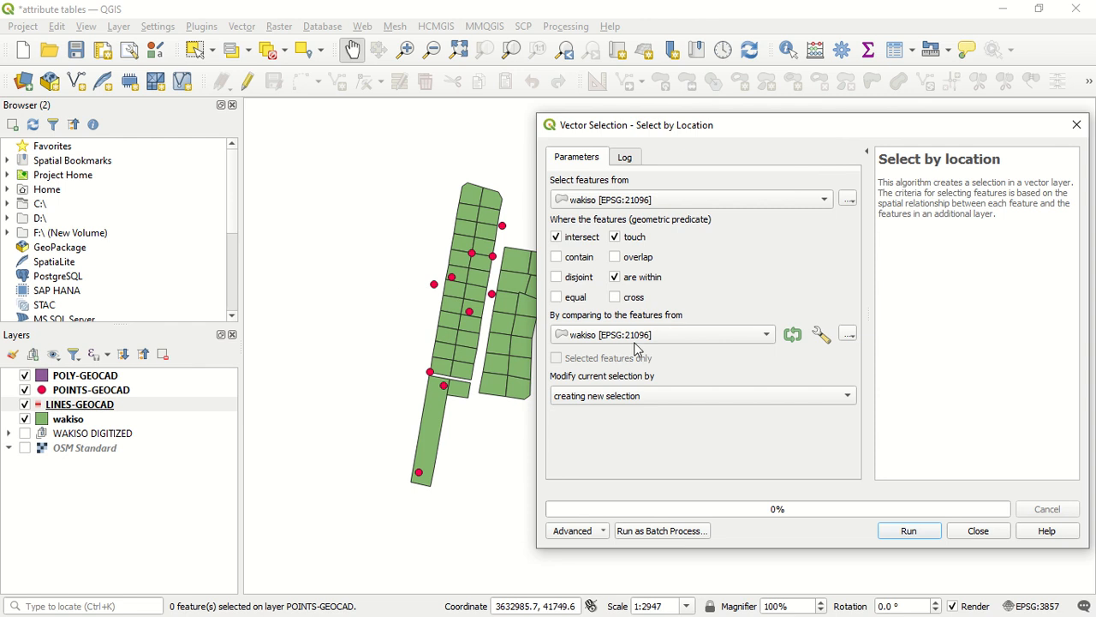
click(636, 340)
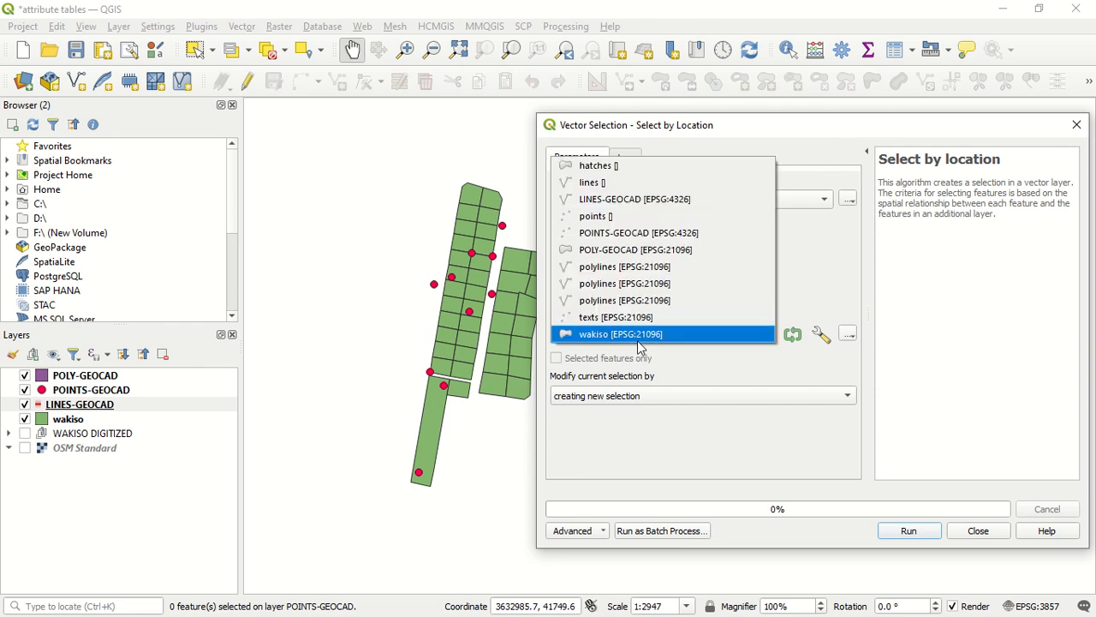
click(661, 250)
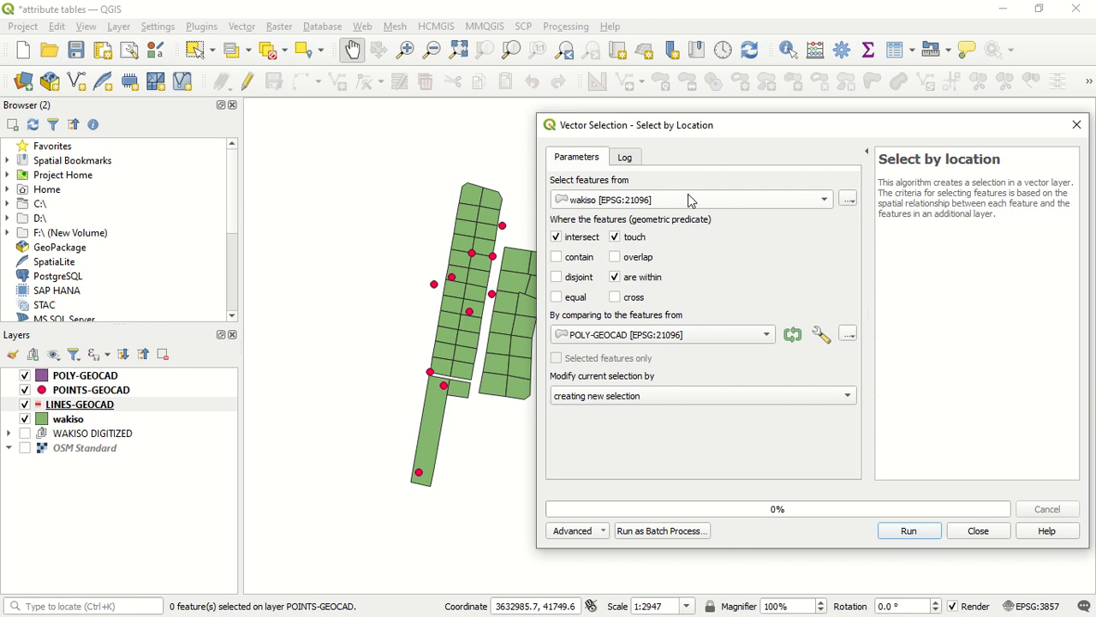
click(700, 338)
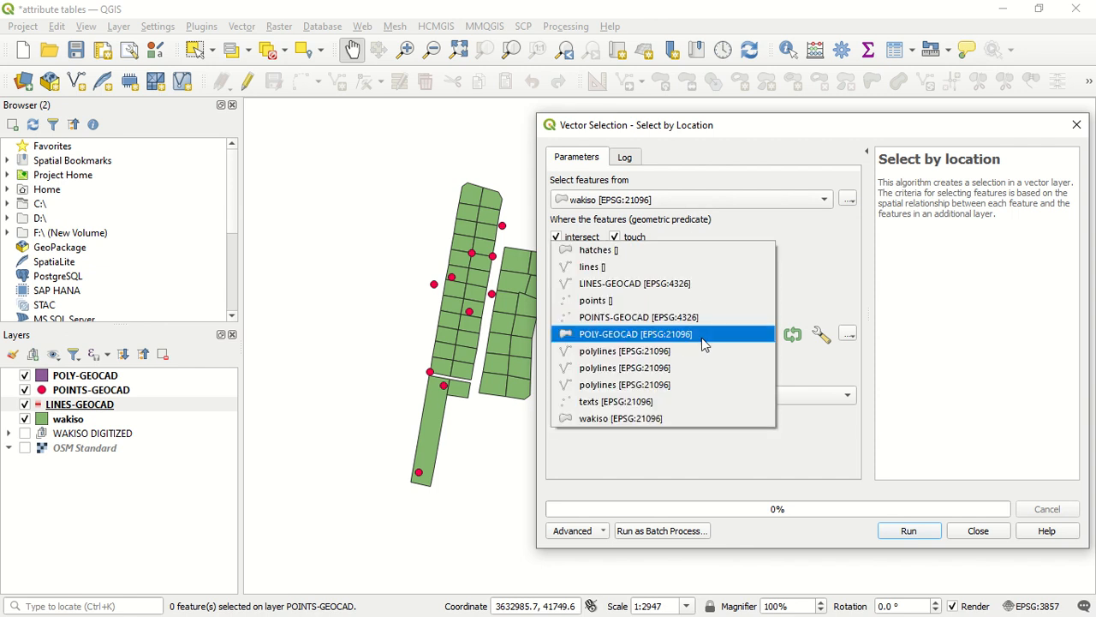
click(679, 317)
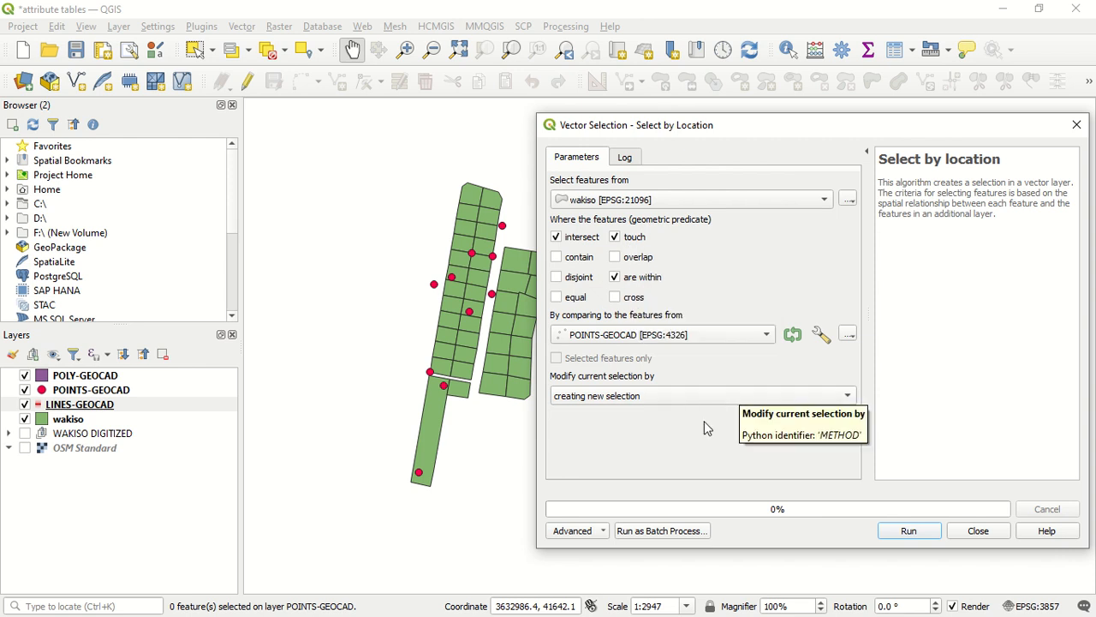
Step: Run the wakiso selection by location and inspect the selected plots around the points
click(921, 535)
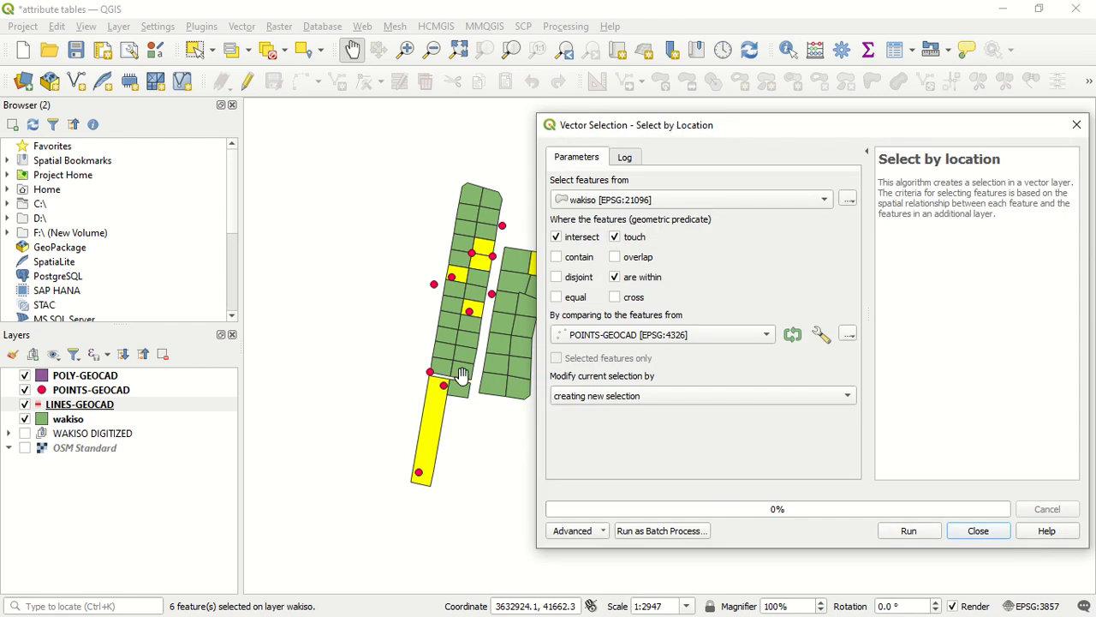
scroll(405, 368, down, 1)
scroll(478, 311, up, 1)
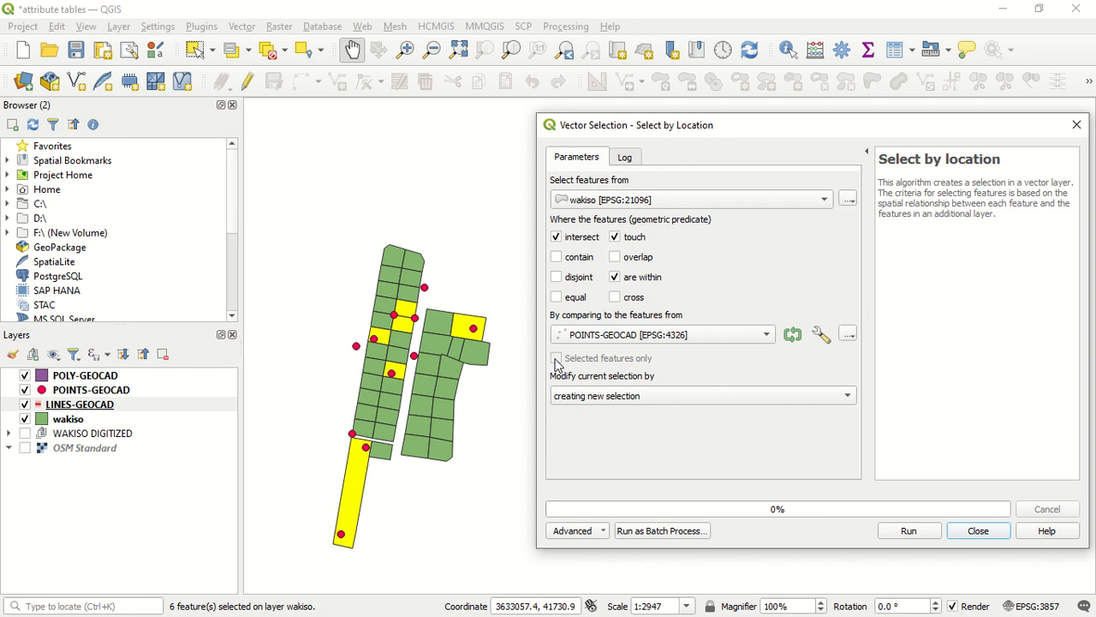
Step: Close the Select by Location dialog and deselect the wakiso features
click(972, 533)
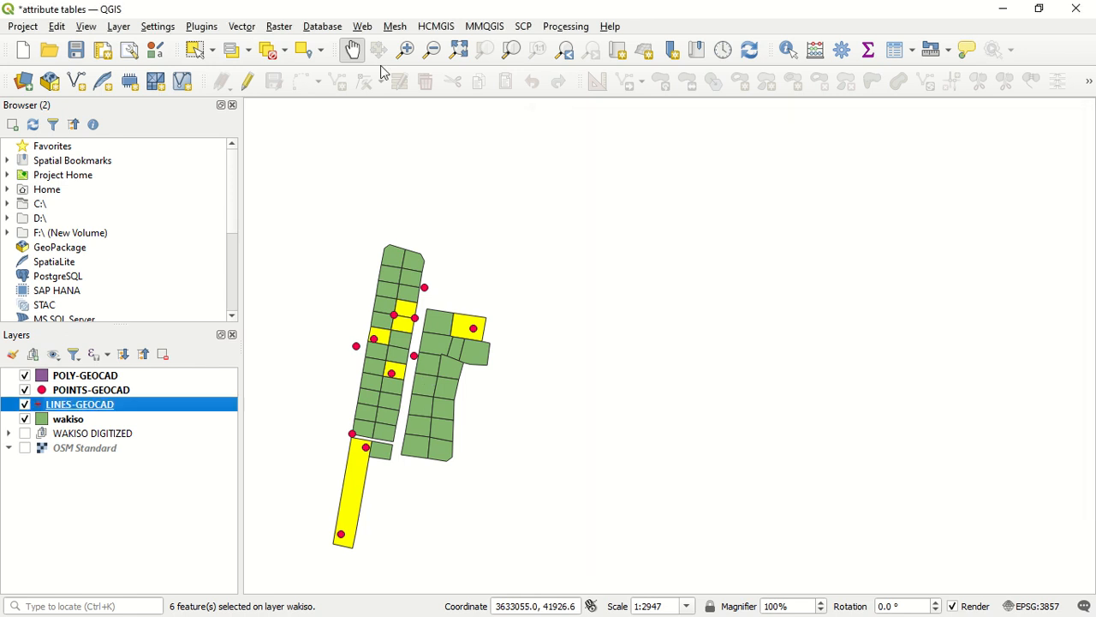
click(272, 51)
Step: Make POINTS-GEOCAD the active layer
scroll(540, 294, down, 3)
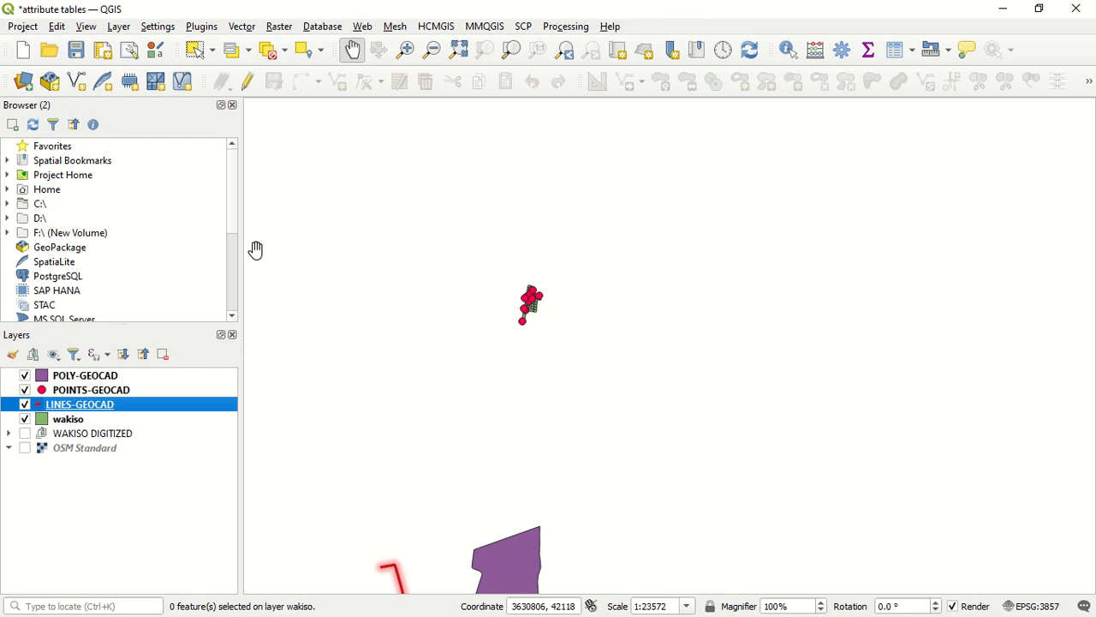
right_click(206, 410)
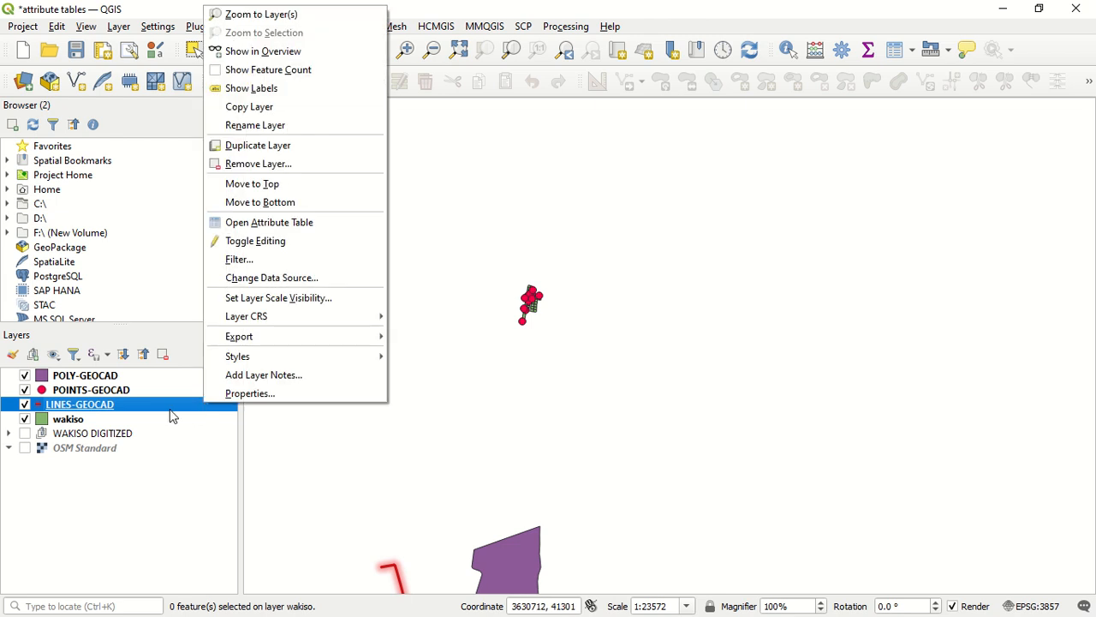
click(120, 393)
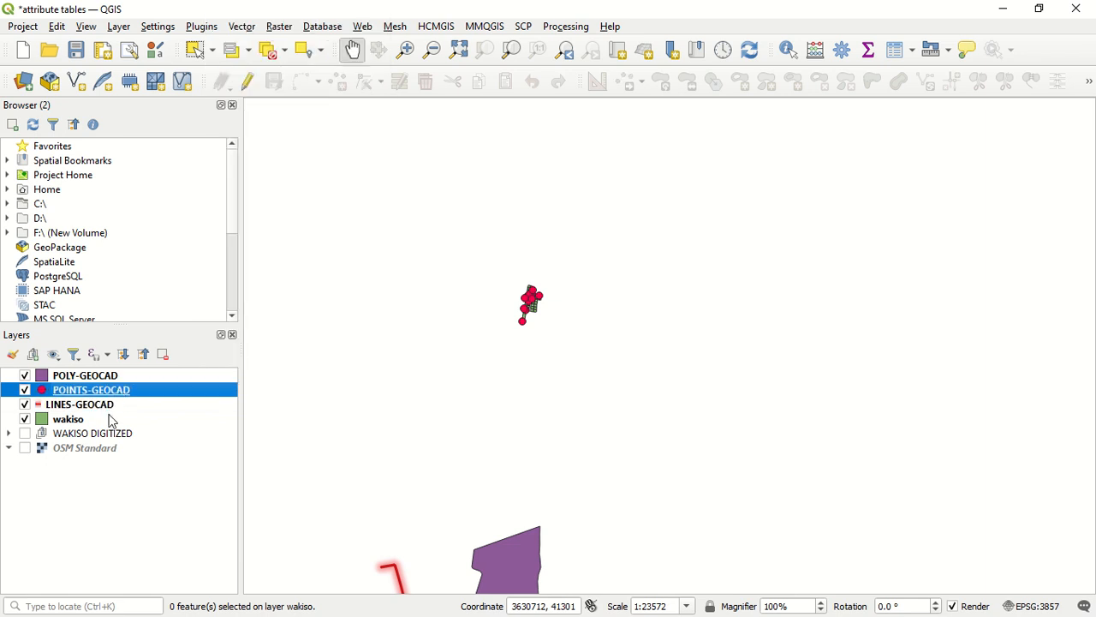
Step: Open the attribute table of the wakiso layer and position it so the plots remain visible on the map above it
click(109, 420)
right_click(109, 420)
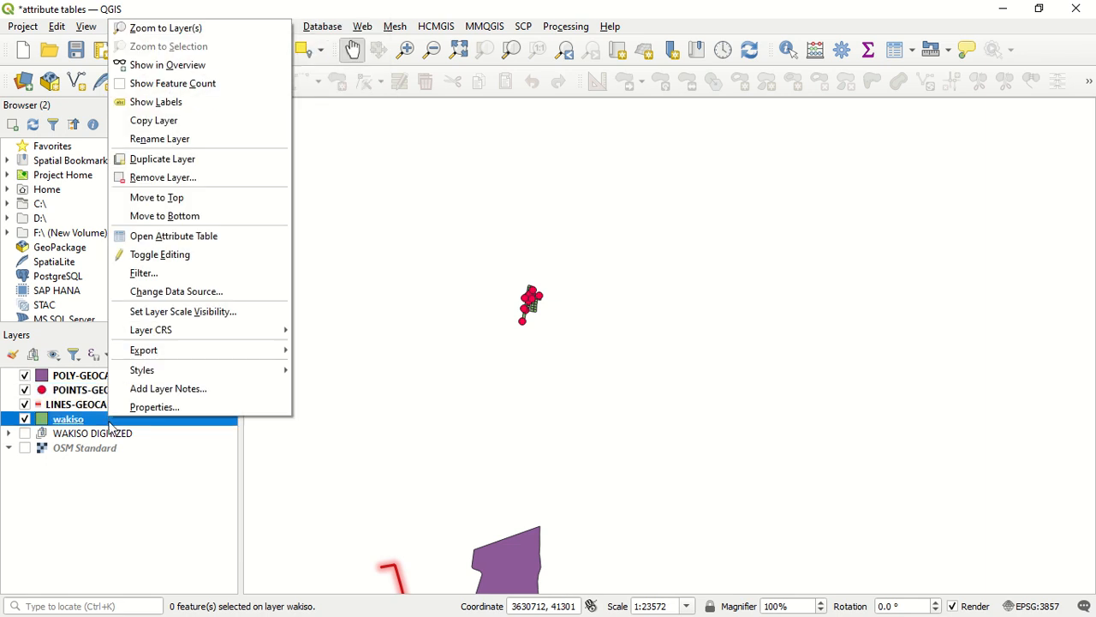
click(200, 238)
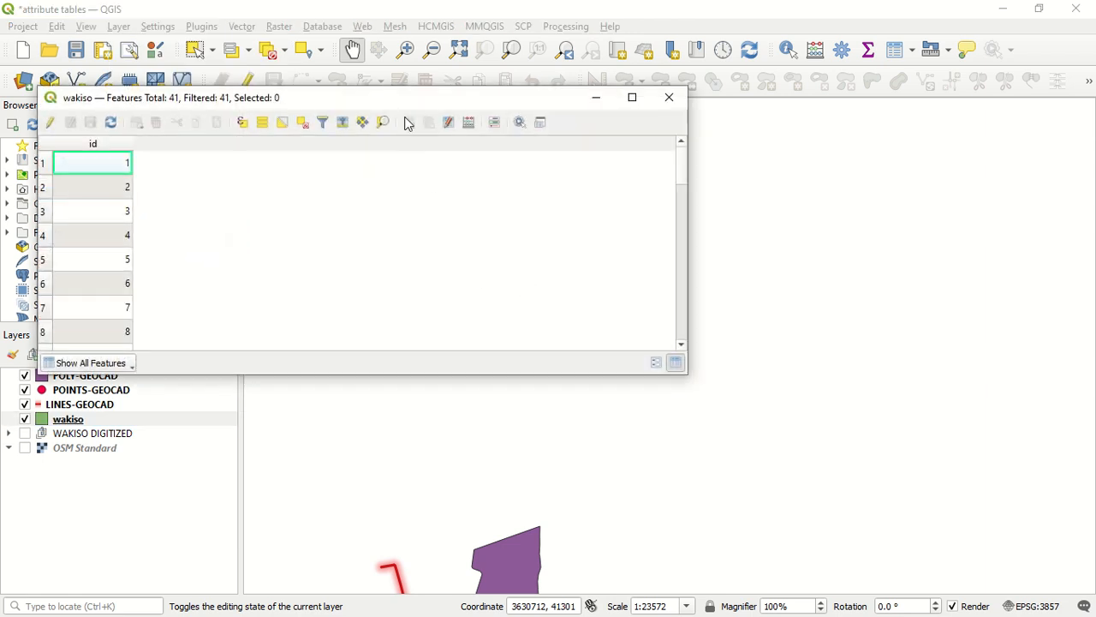
drag(409, 103, 833, 334)
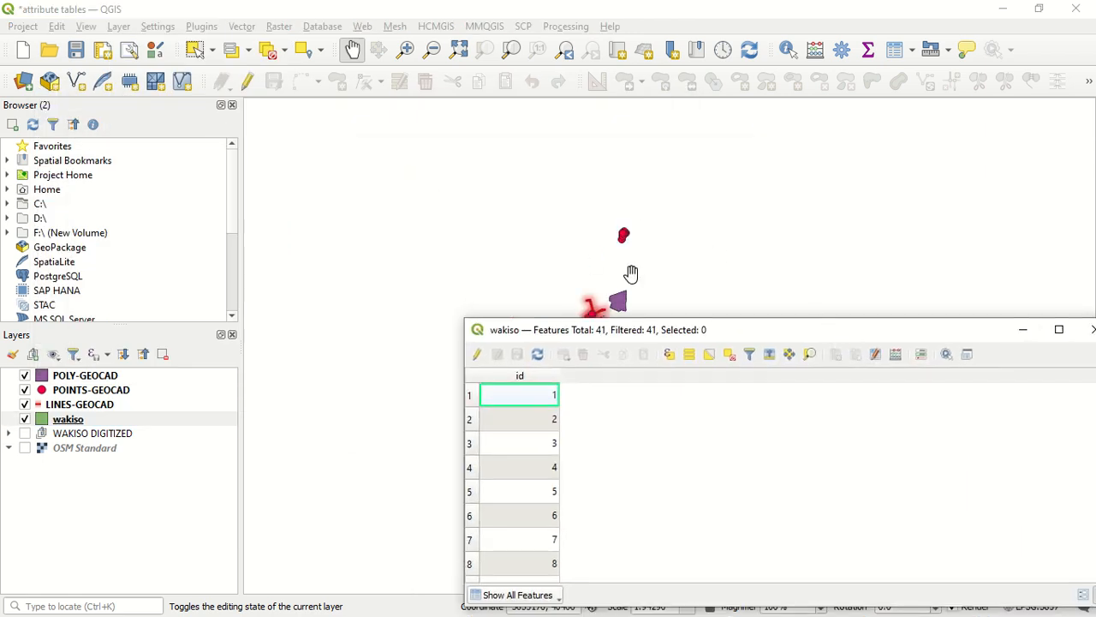
drag(631, 273, 626, 171)
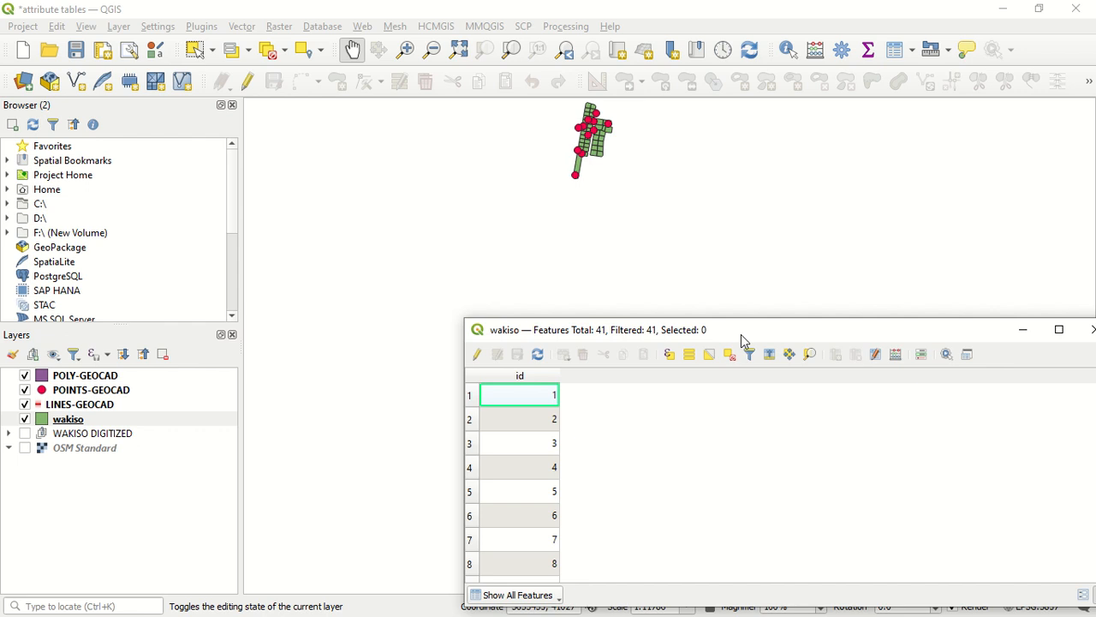
drag(753, 315, 757, 300)
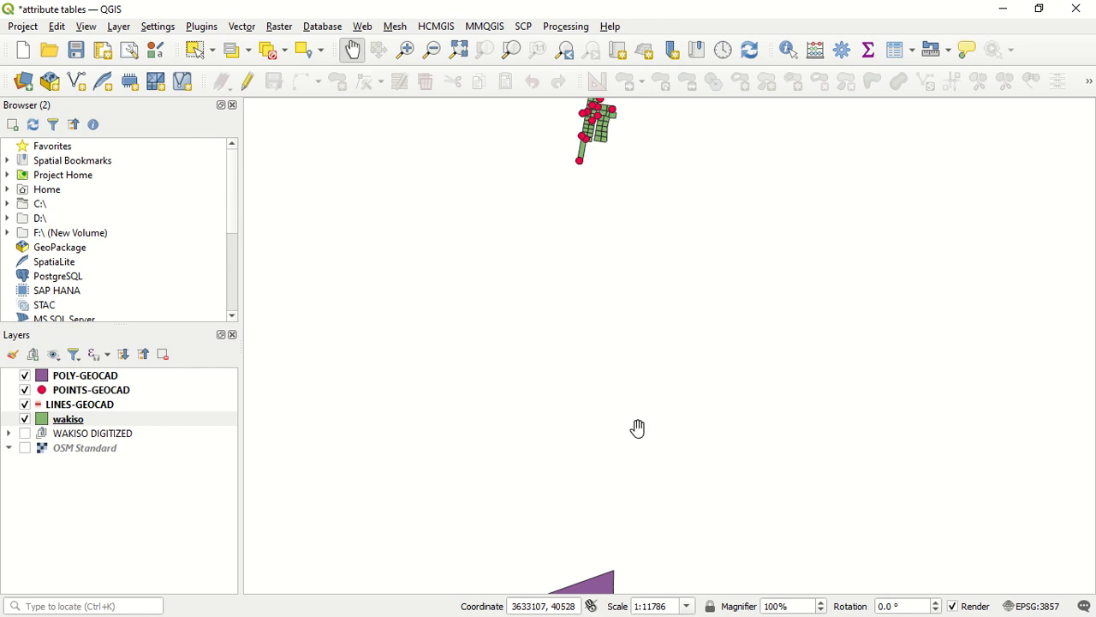
key(alt+Tab)
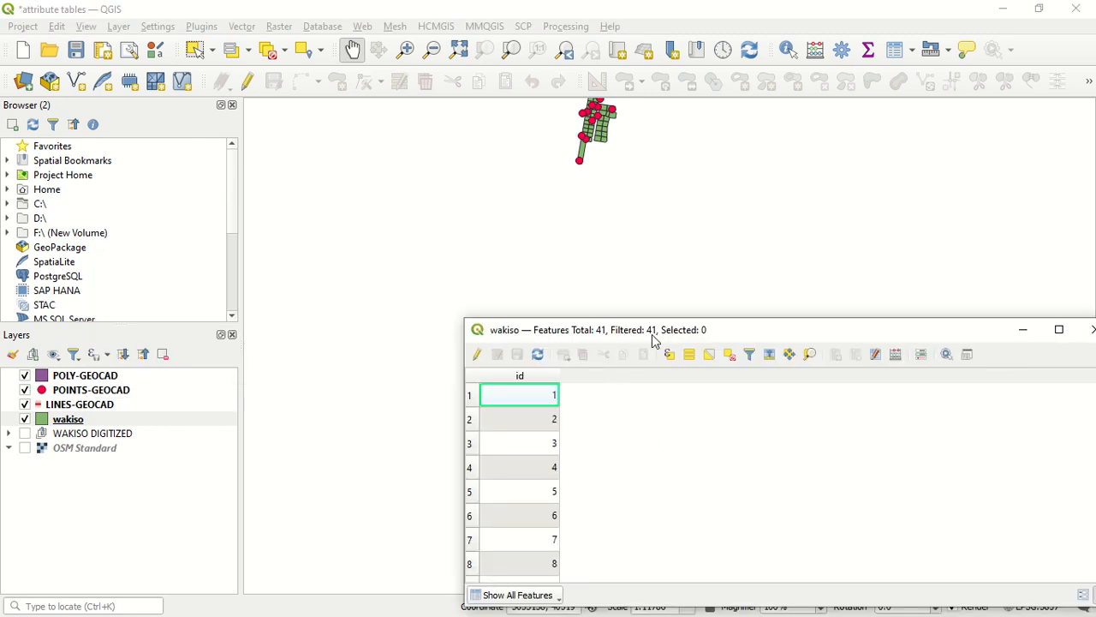
drag(652, 340, 417, 359)
scroll(595, 147, up, 2)
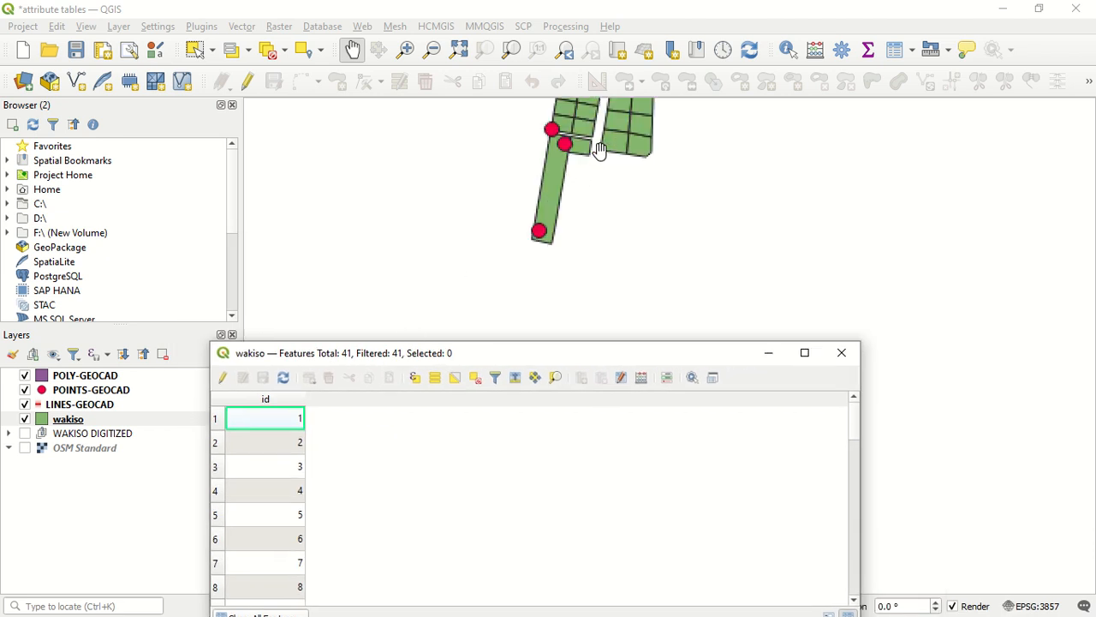
scroll(558, 266, down, 2)
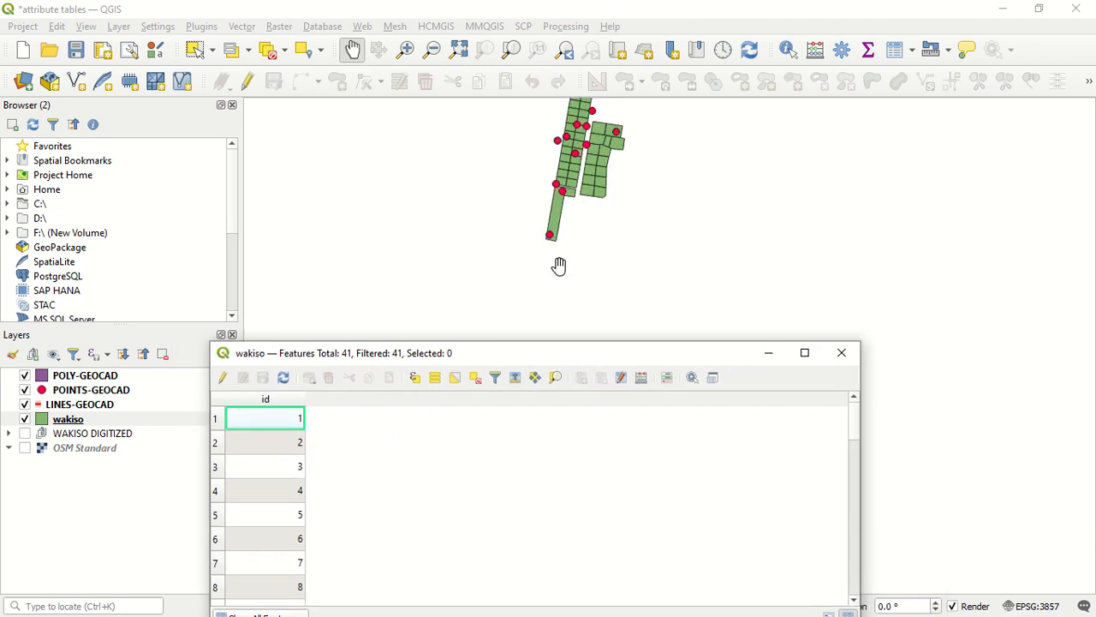
scroll(559, 266, down, 1)
scroll(576, 198, up, 1)
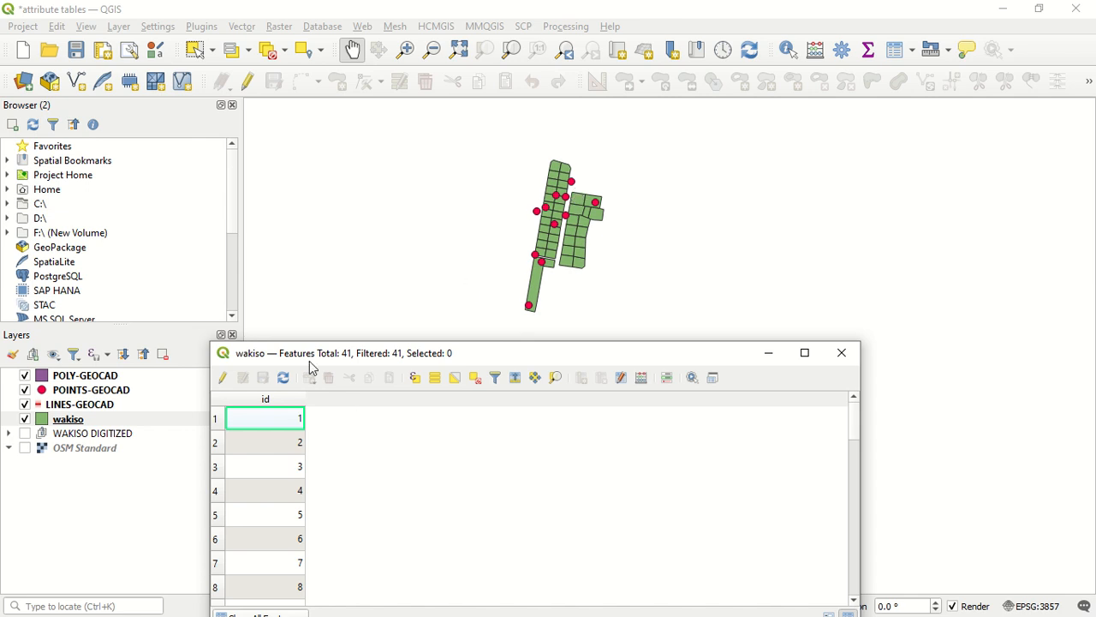
drag(334, 358, 367, 303)
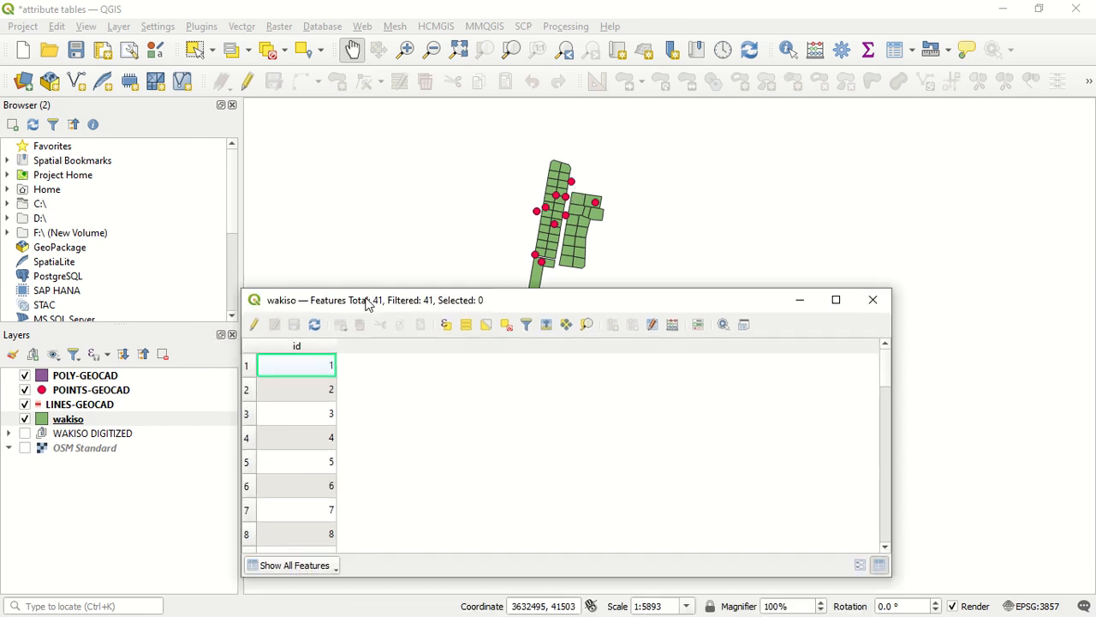
Step: Select all features in the wakiso attribute table and clear that selection
click(474, 325)
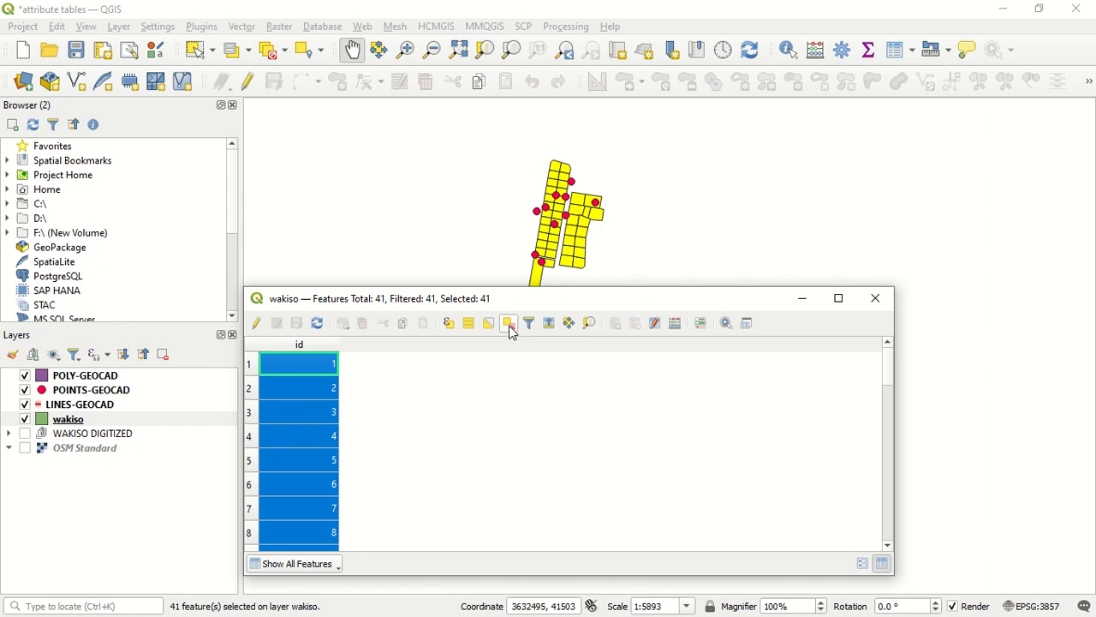
click(509, 325)
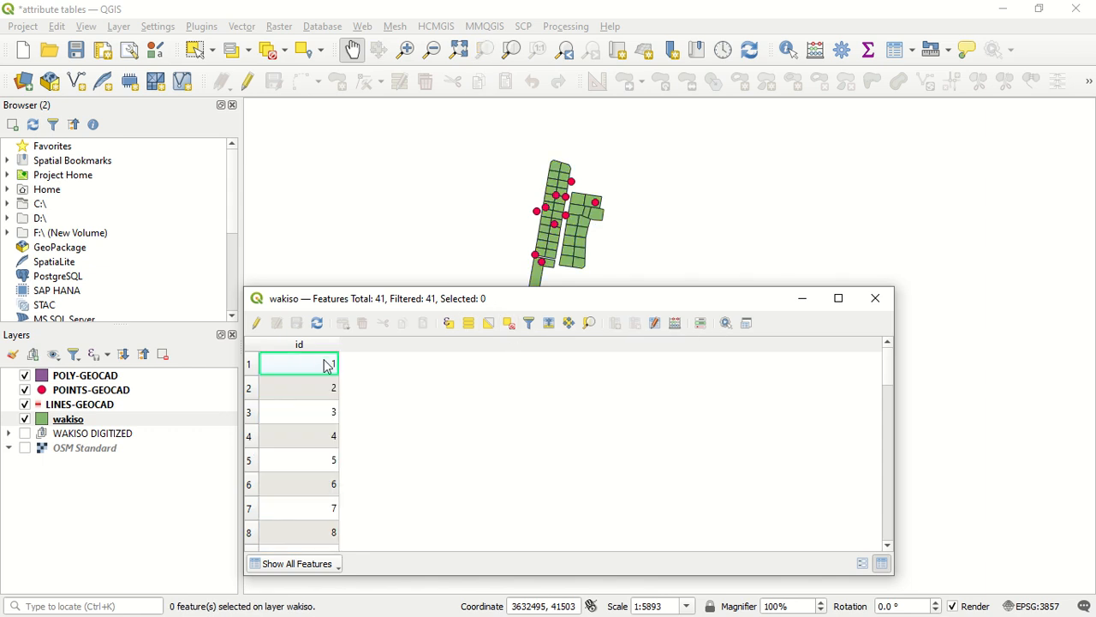
Step: Select wakiso table rows 1, 3, 5, 7, 8, 10 and 13 one at a time to highlight each plot on the map
click(251, 367)
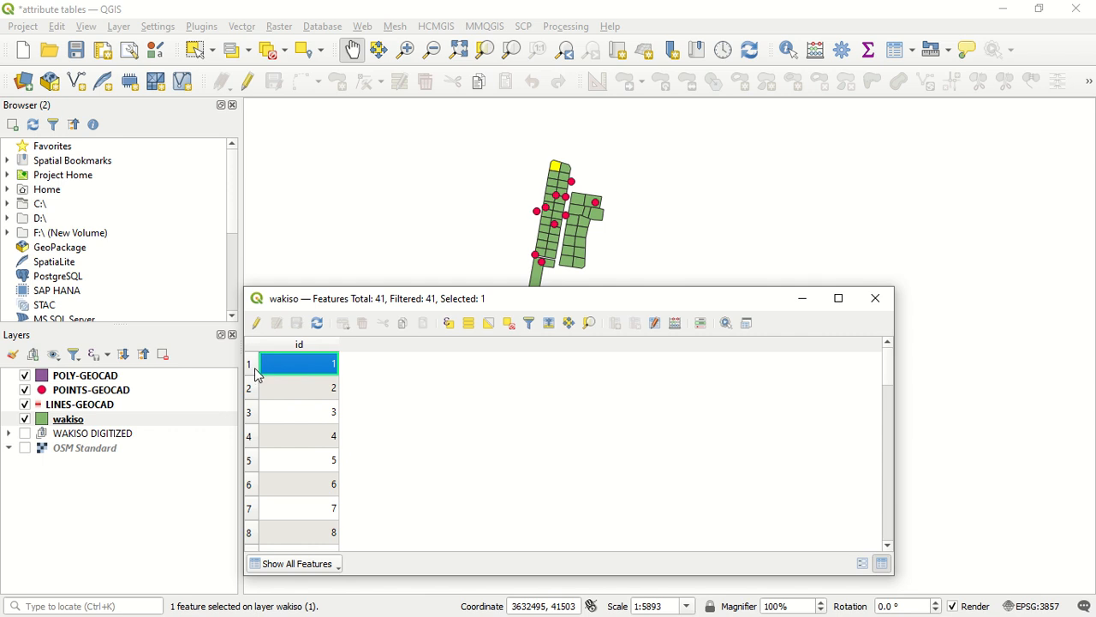
click(248, 418)
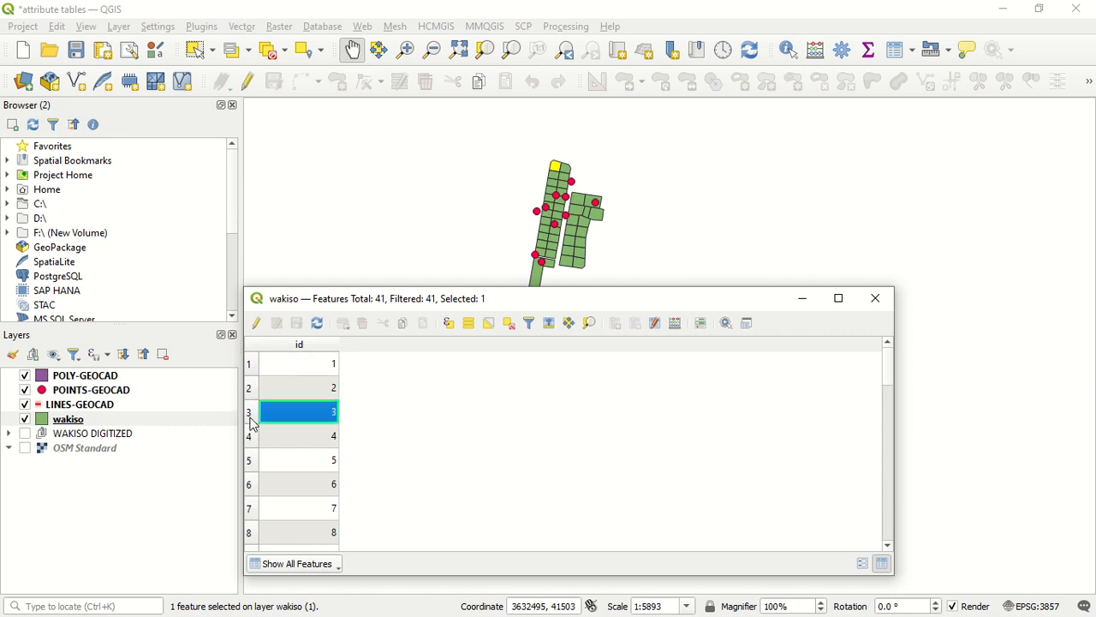
click(250, 462)
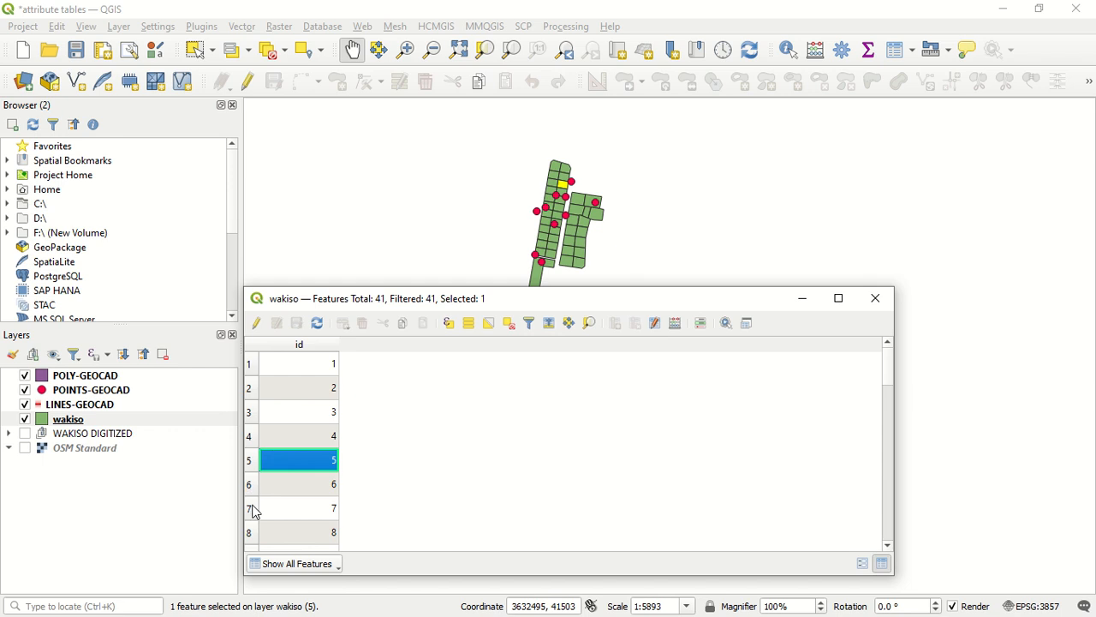
click(250, 508)
click(250, 534)
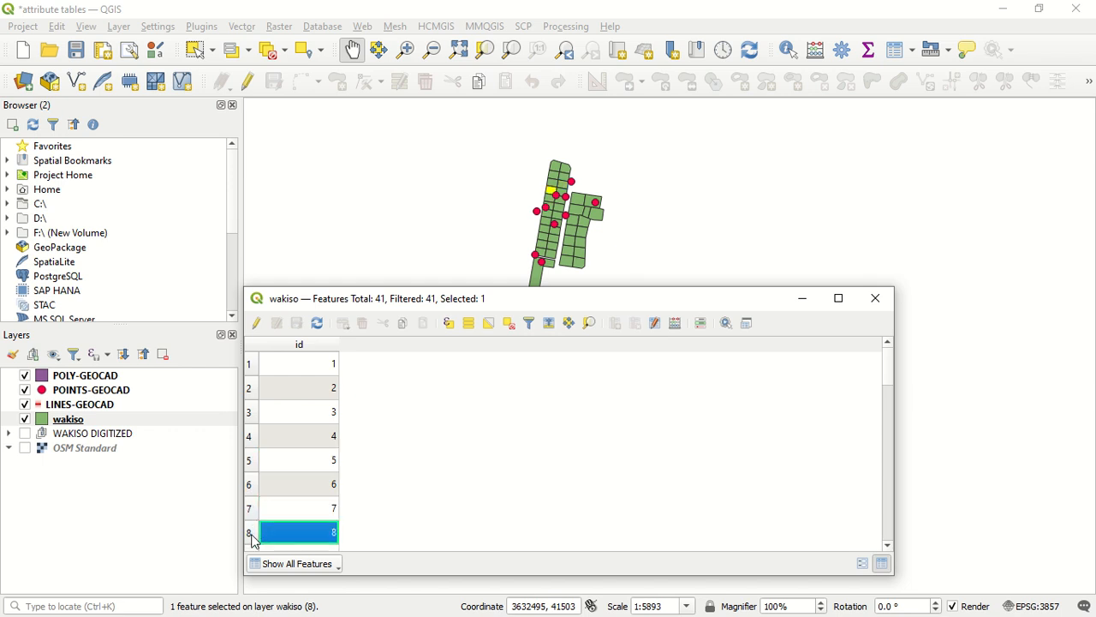
scroll(252, 523, down, 1)
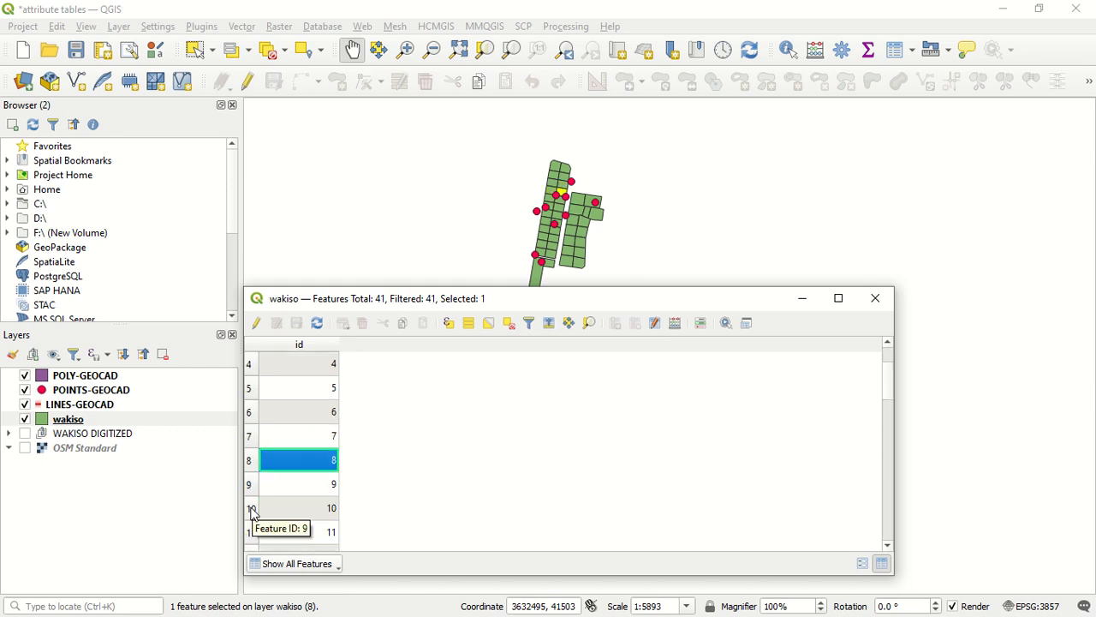
click(253, 509)
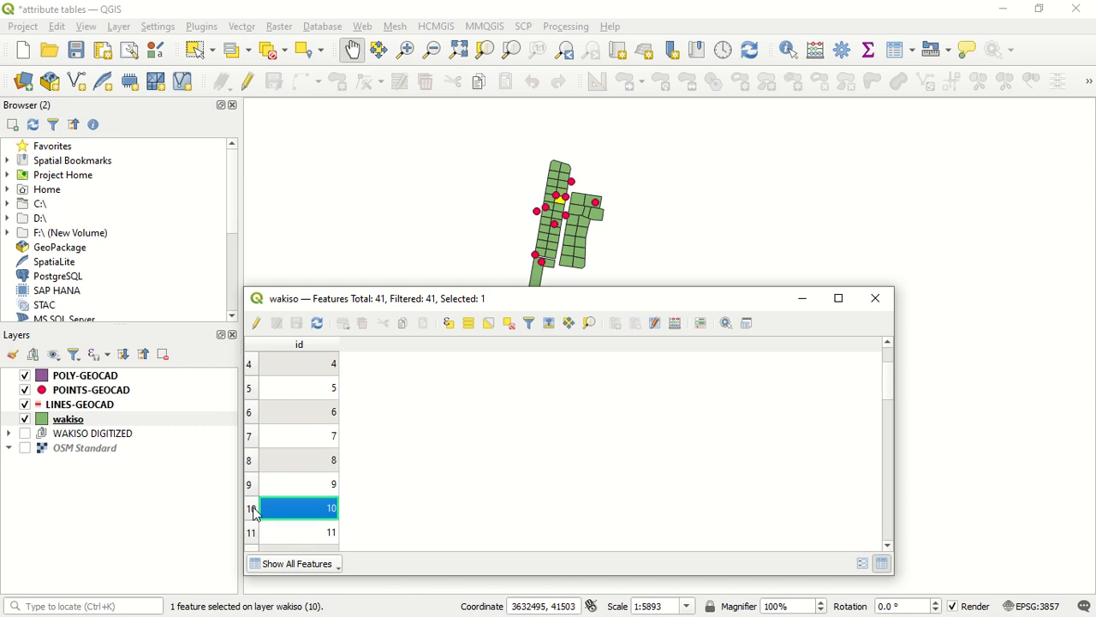
scroll(253, 511, down, 1)
click(254, 509)
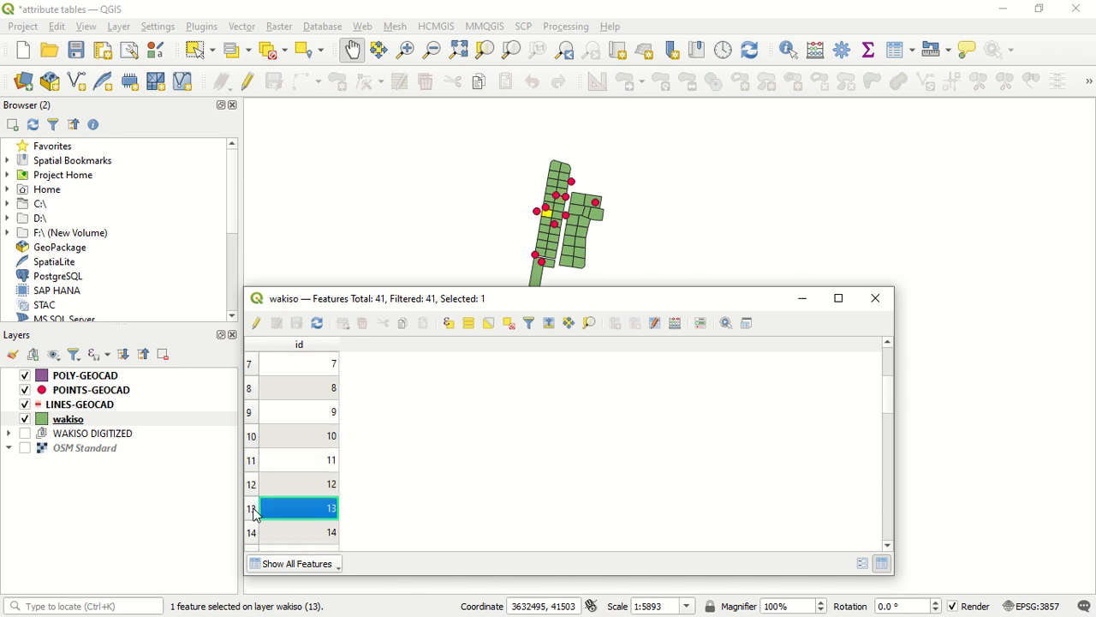
Step: Select the continuous block of rows 5 to 13 in the wakiso attribute table
scroll(253, 513, up, 2)
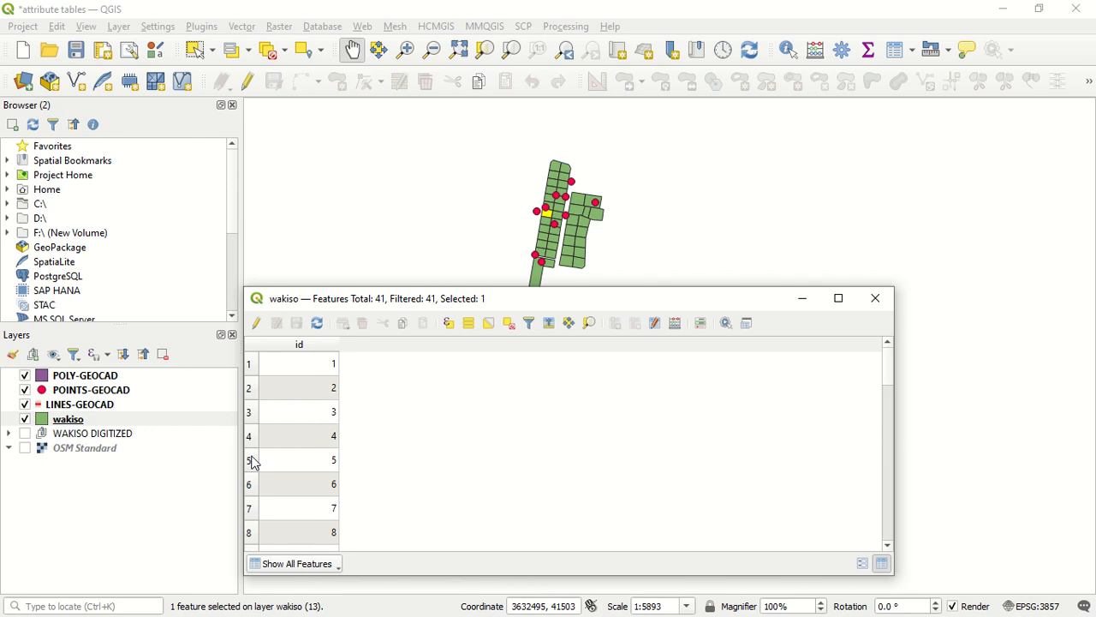
drag(252, 462, 259, 486)
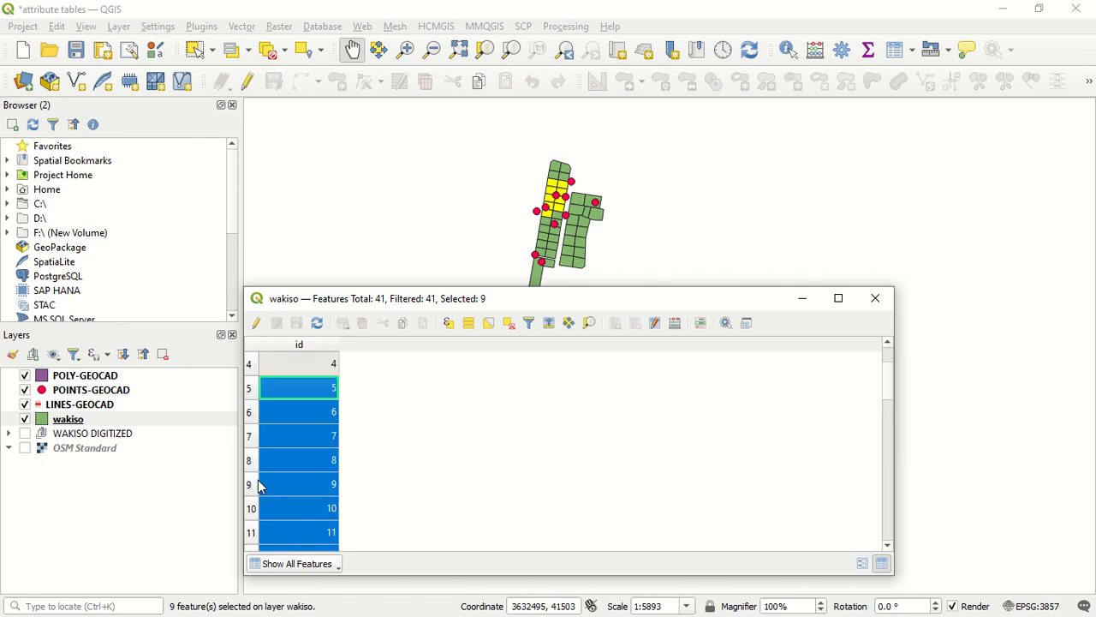
scroll(260, 486, up, 1)
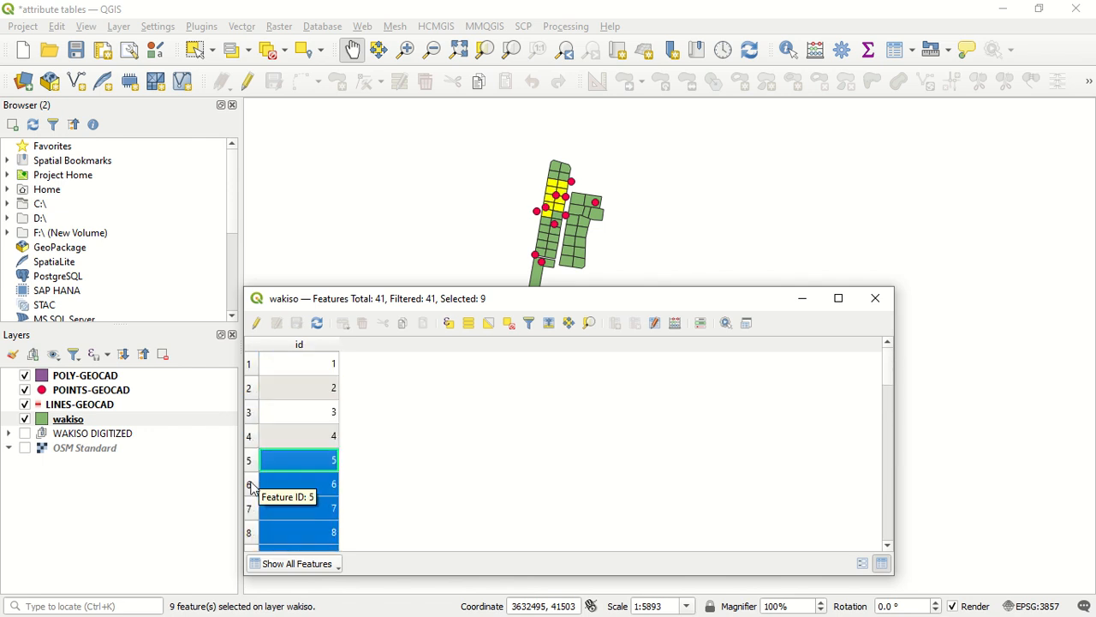
Step: Replace the selection with row 4 and extend it row by row to row 7
click(256, 485)
click(250, 436)
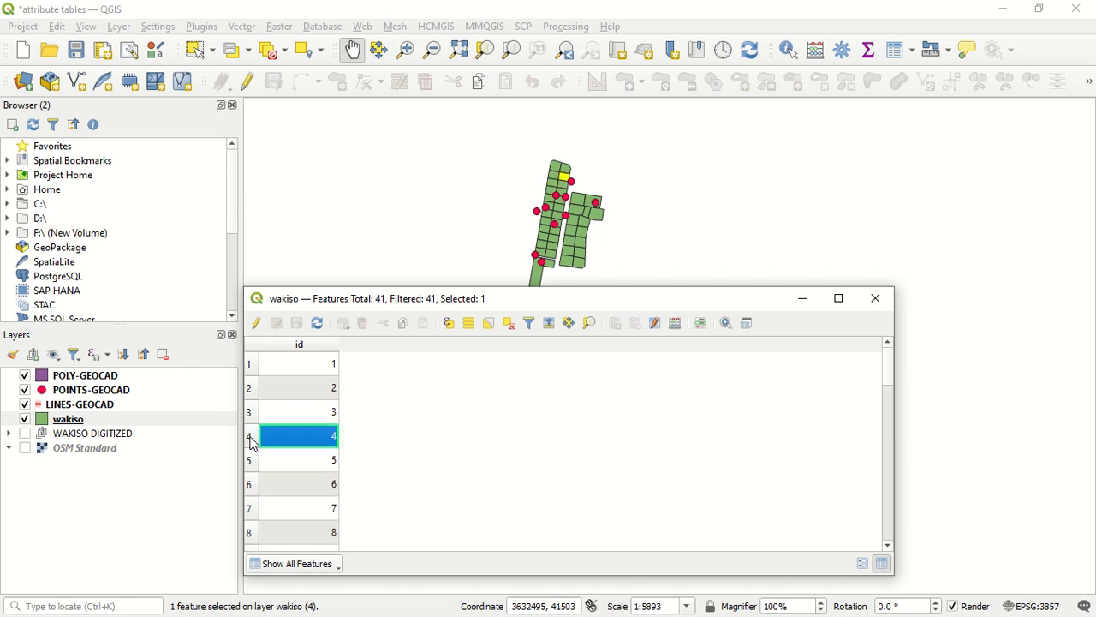
shift+click(250, 462)
shift+click(250, 484)
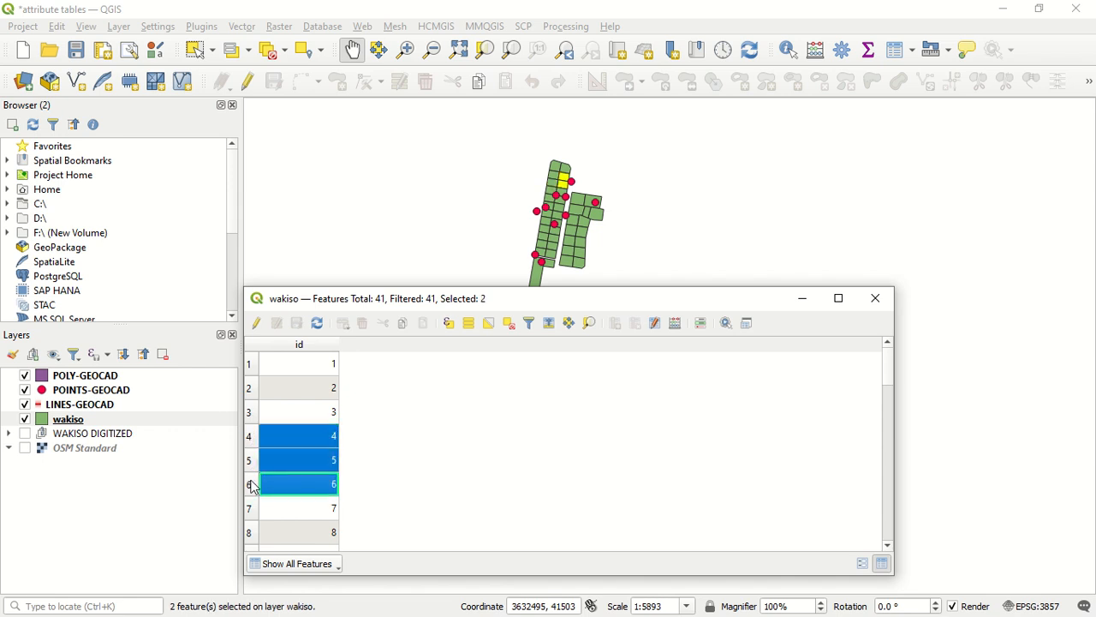
shift+click(253, 510)
scroll(254, 512, down, 2)
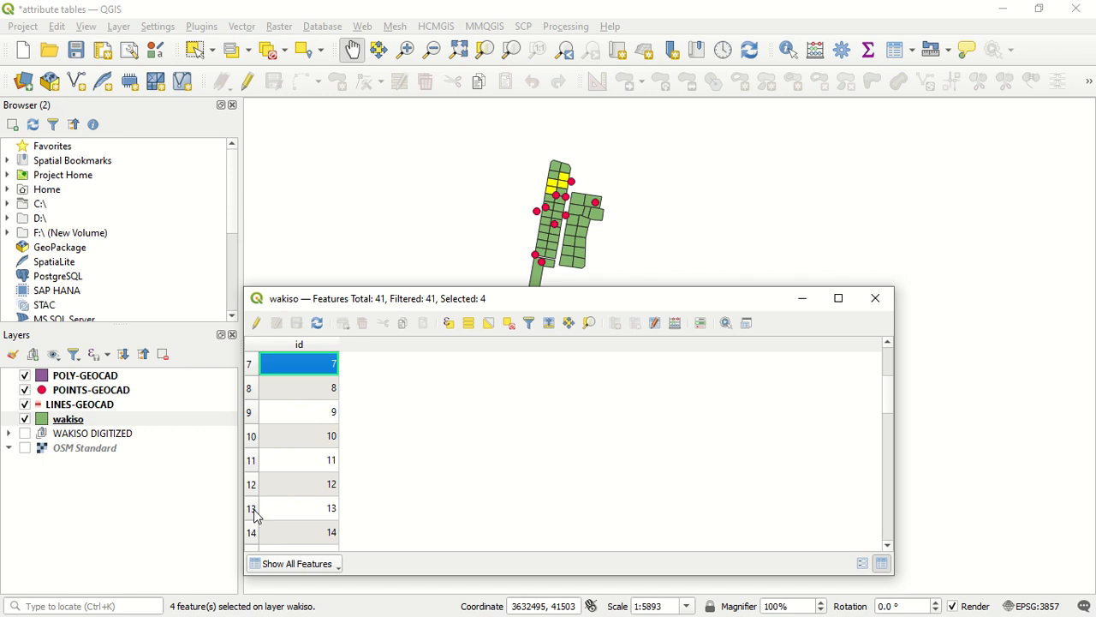
Step: Select rows 1 to 10 of the wakiso attribute table as one range and review the highlighted rows
scroll(259, 488, up, 2)
click(254, 366)
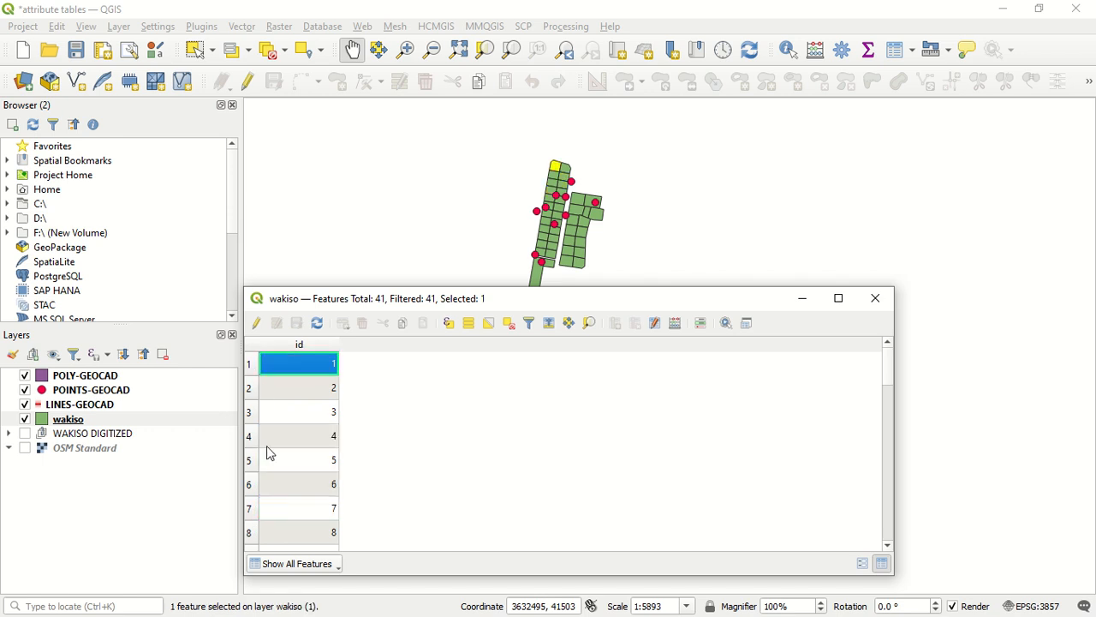
scroll(267, 458, down, 3)
scroll(277, 471, up, 3)
scroll(264, 501, down, 1)
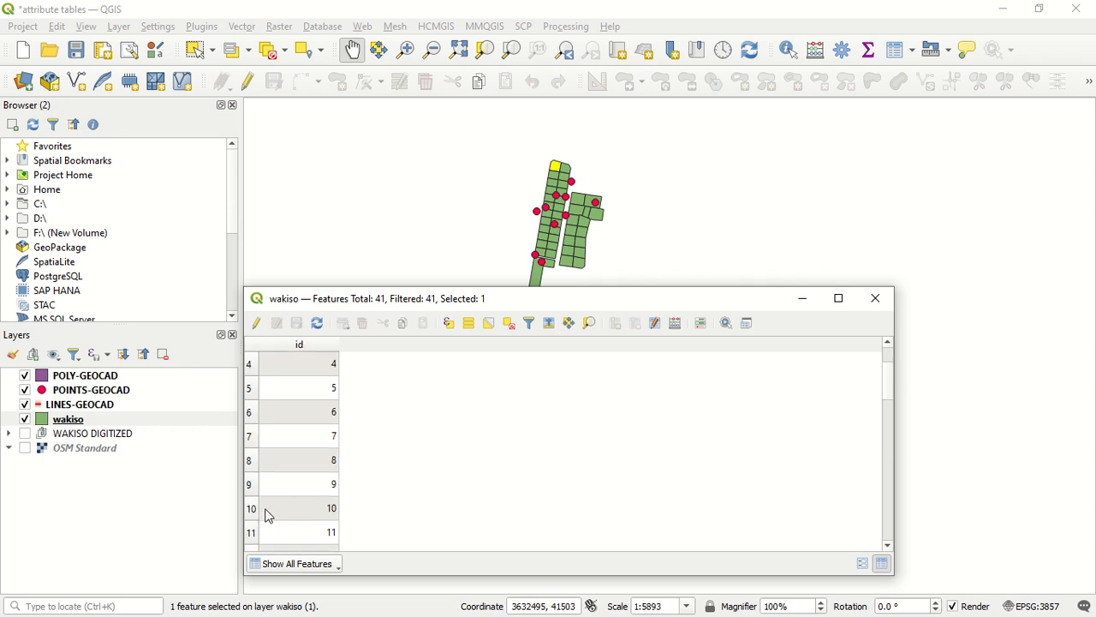
shift+click(251, 511)
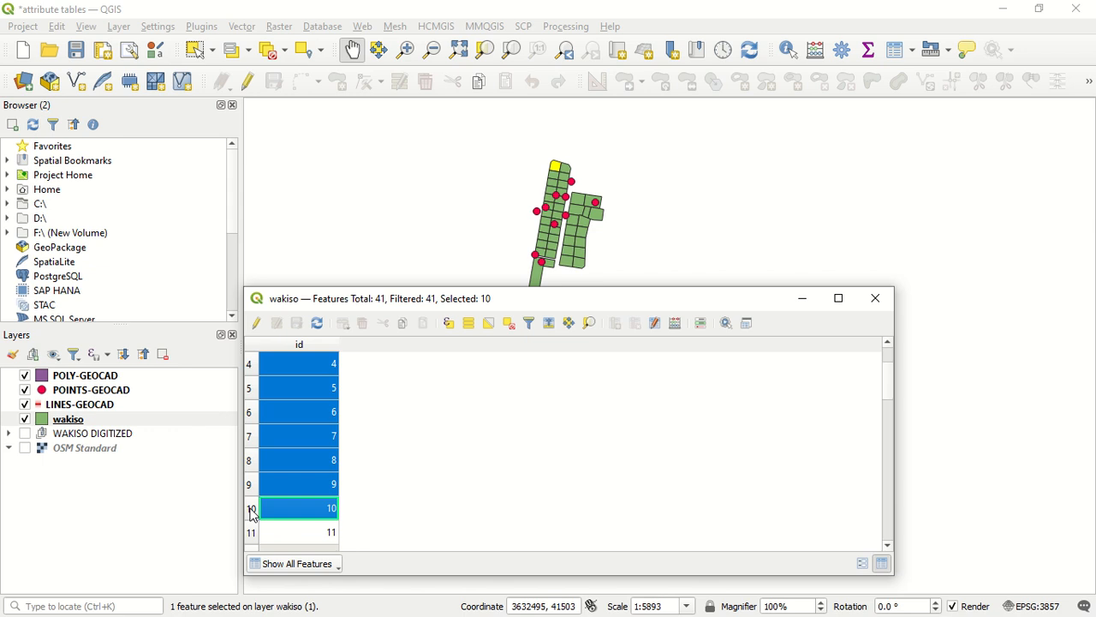
scroll(263, 525, up, 1)
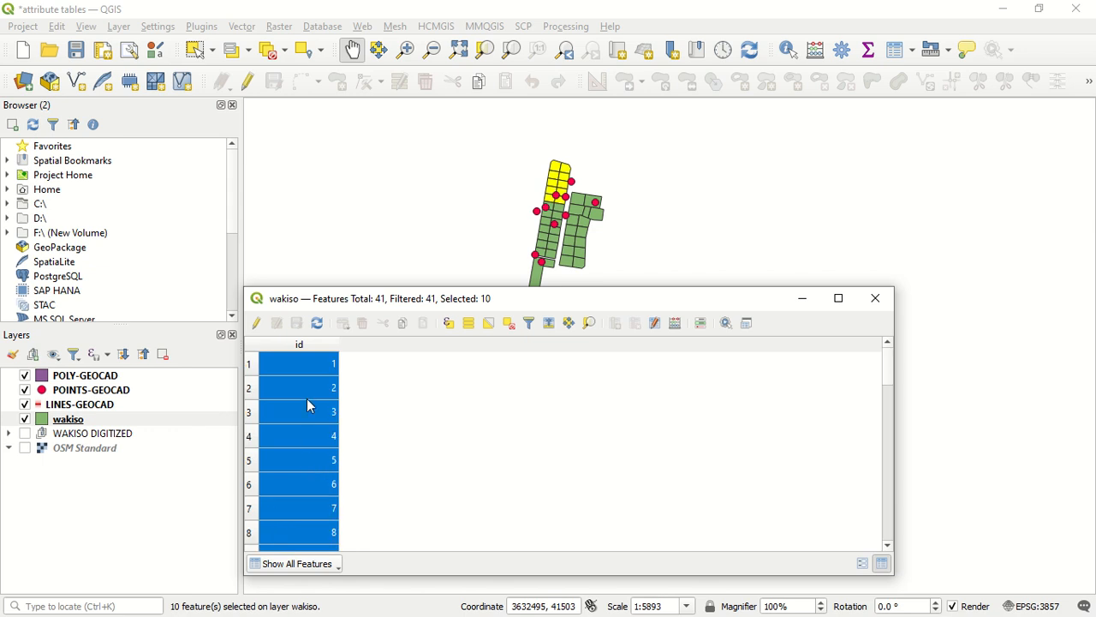
scroll(315, 437, down, 7)
scroll(328, 474, up, 5)
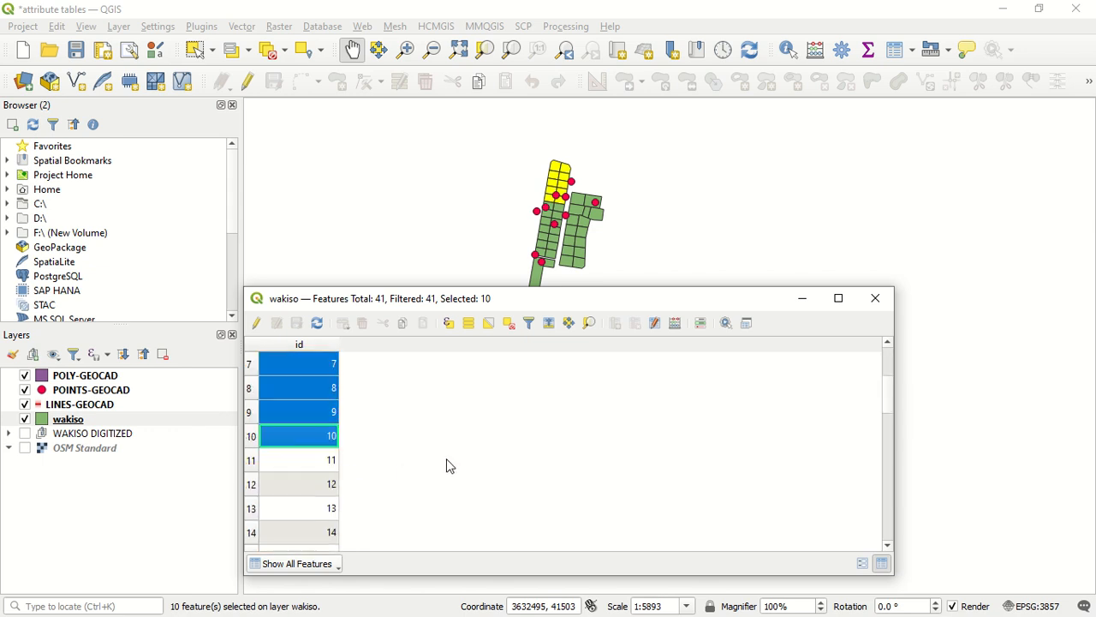
scroll(317, 415, up, 1)
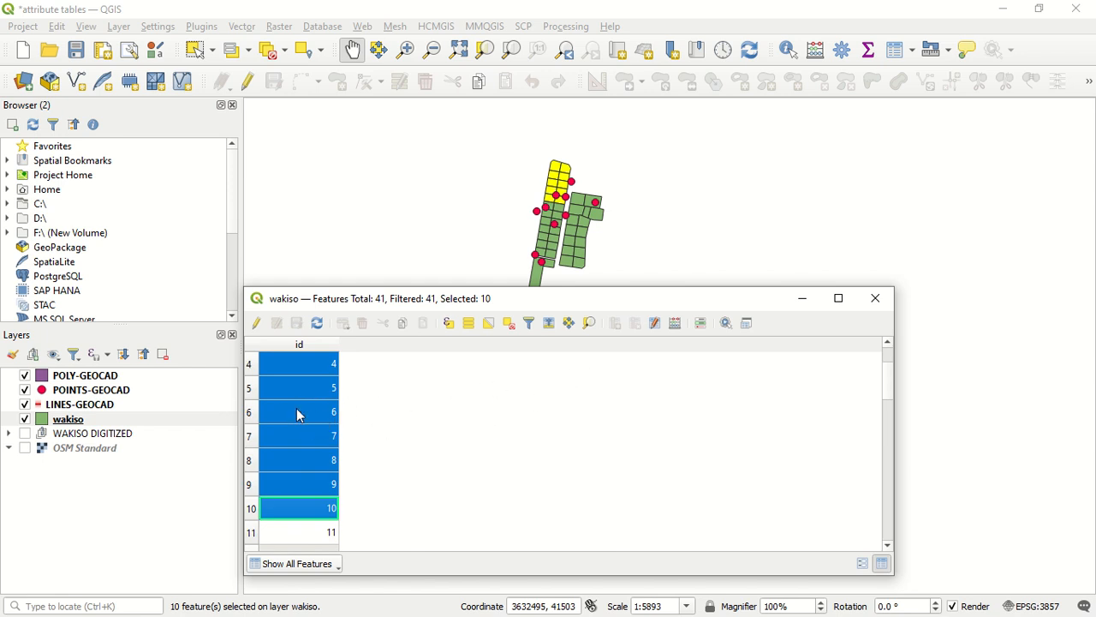
Step: Zoom the map to the selected wakiso plots and inspect them
click(589, 324)
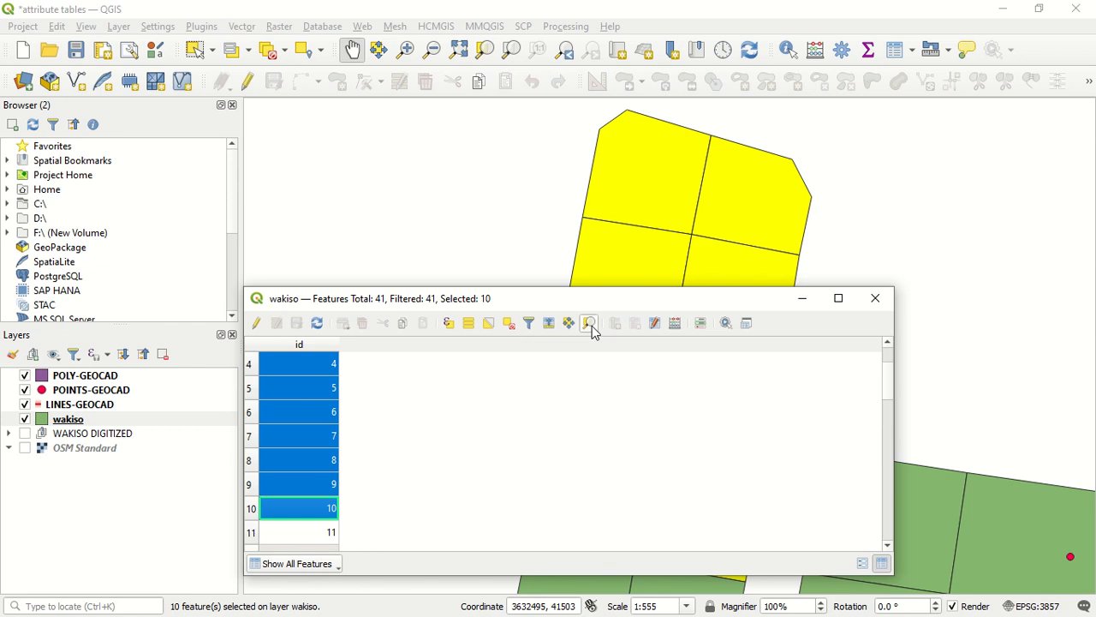
scroll(648, 228, down, 1)
scroll(650, 235, up, 2)
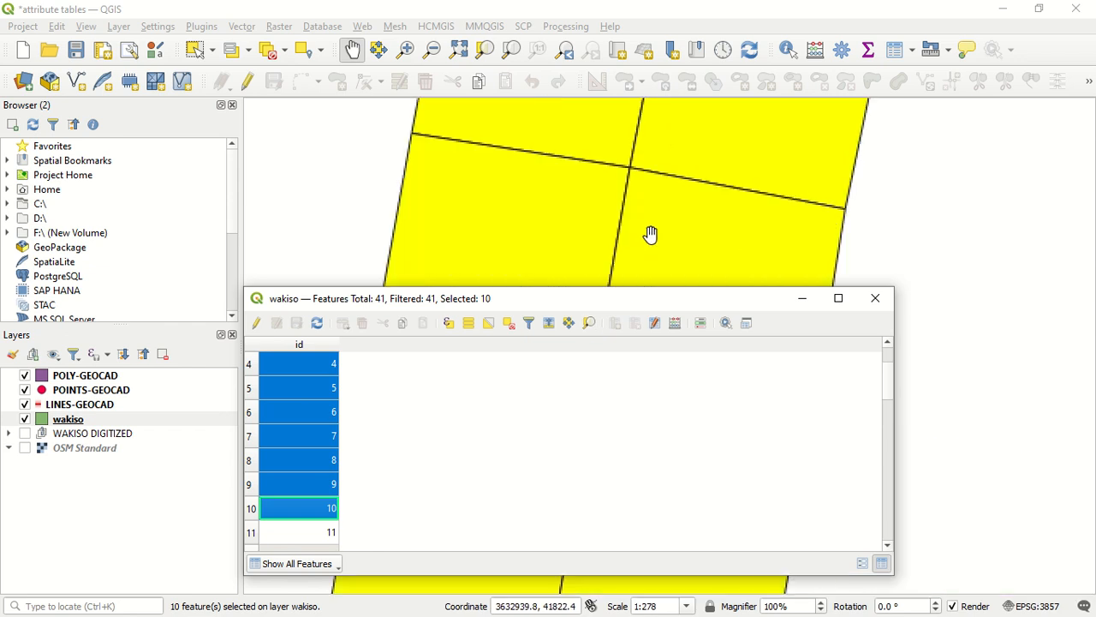
Step: Deselect the wakiso features and close the attribute table
click(509, 323)
click(875, 298)
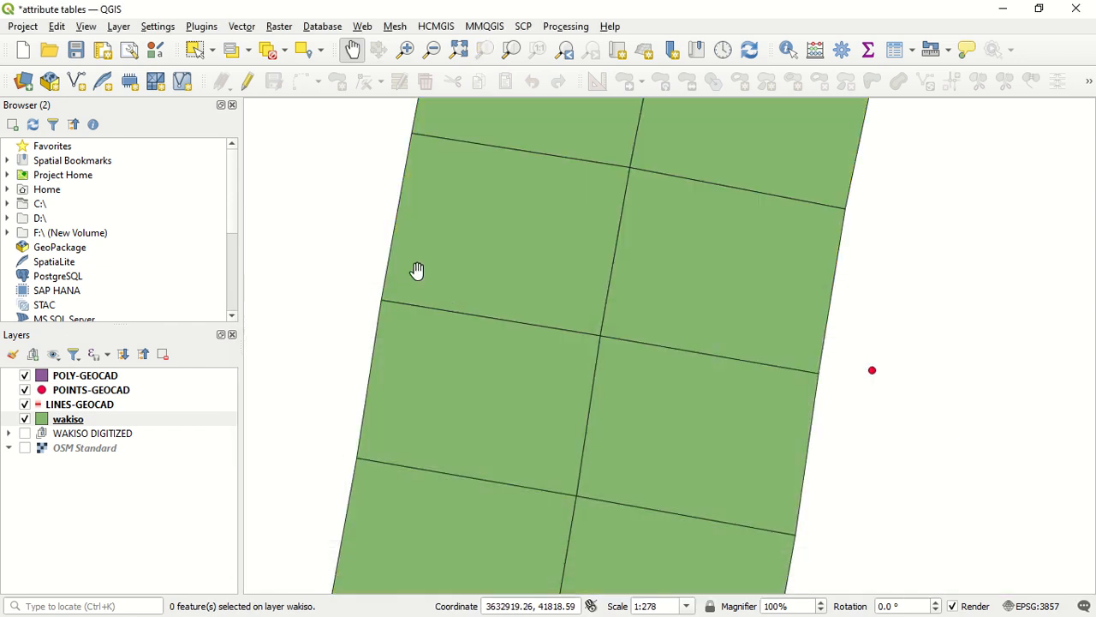
Step: Select a single plot of the wakiso layer on the map and zoom to the selection
click(199, 53)
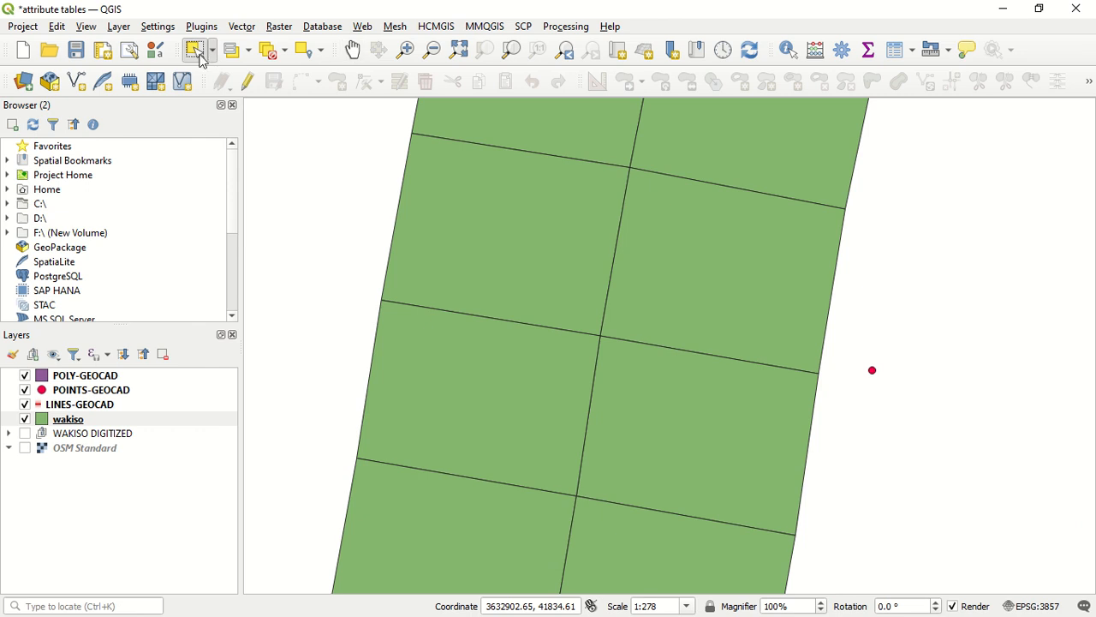
click(132, 420)
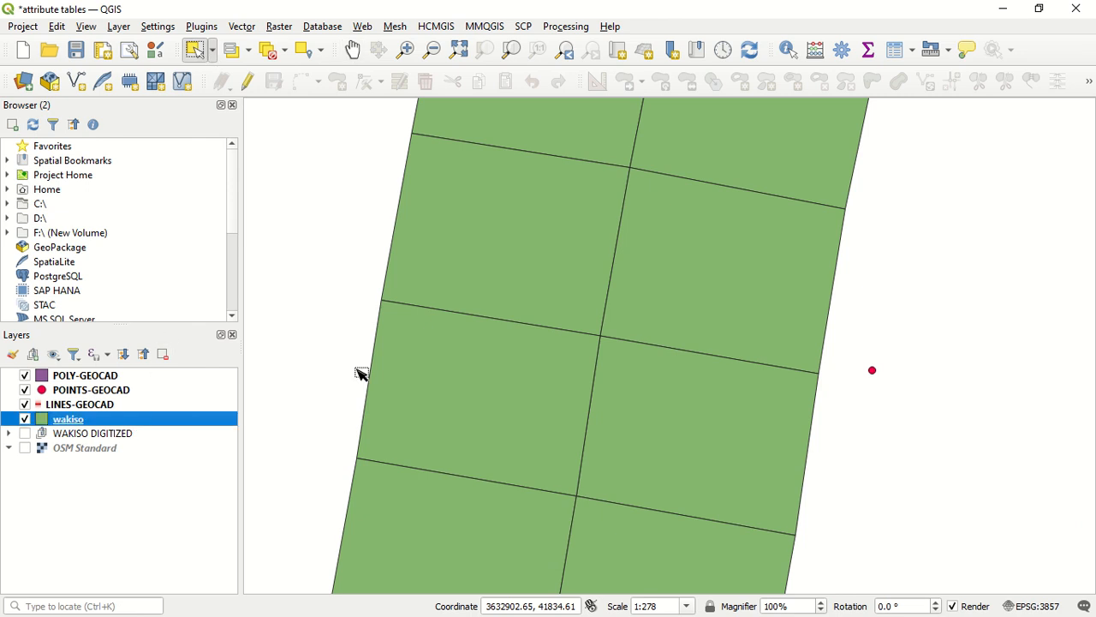
click(477, 354)
scroll(638, 403, down, 5)
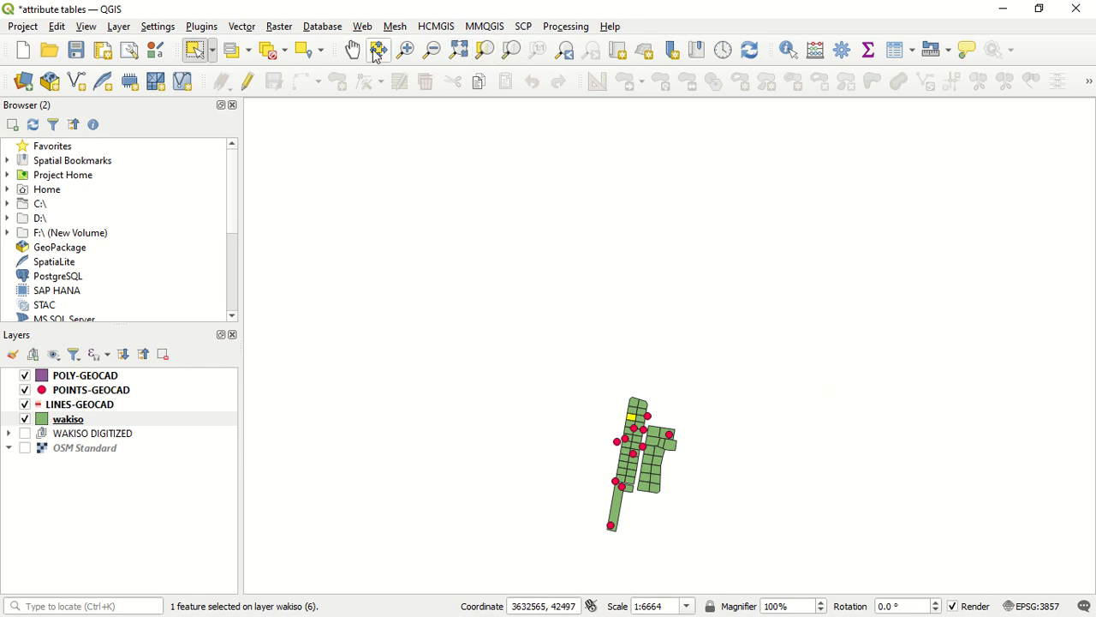
click(485, 49)
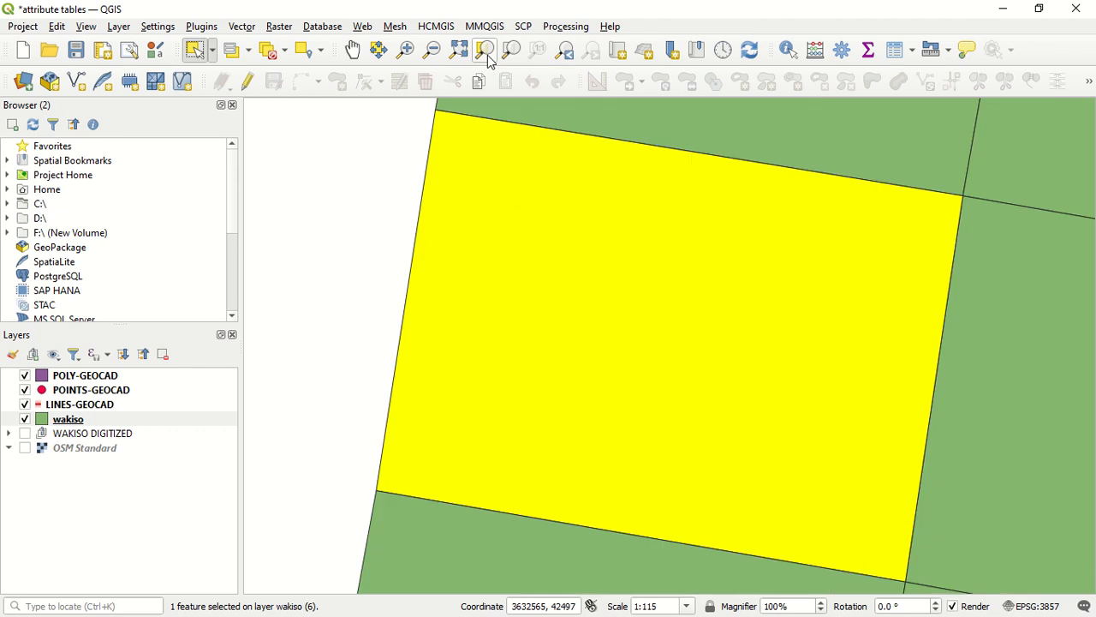
Step: Zoom out to the full extent of all layers, return to the wakiso plots, and zoom to the selected plot again
scroll(536, 397, down, 7)
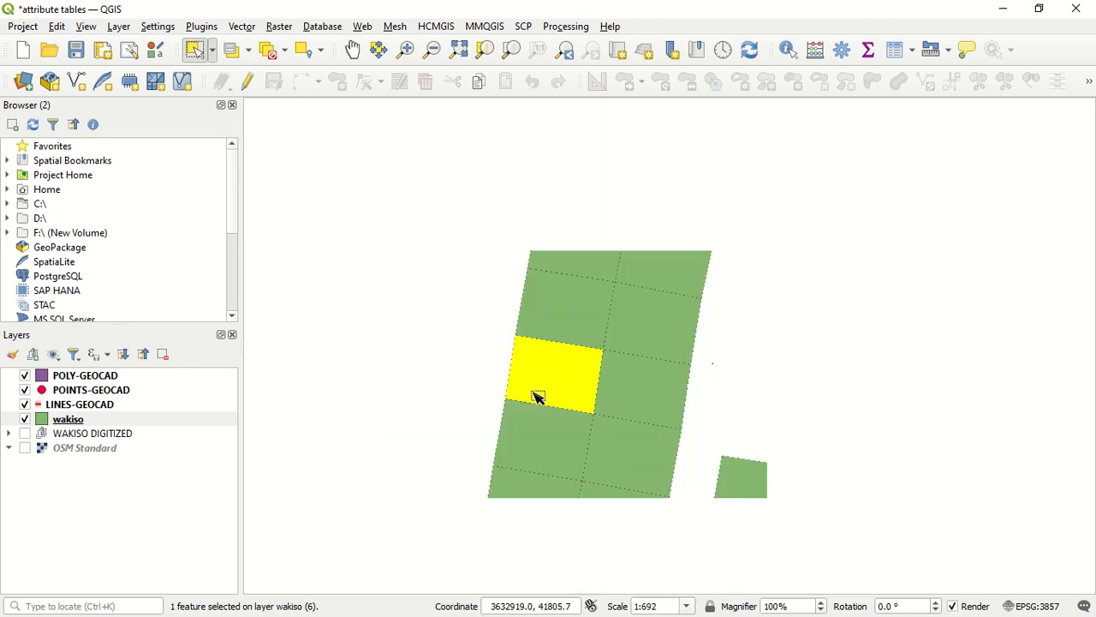
click(460, 50)
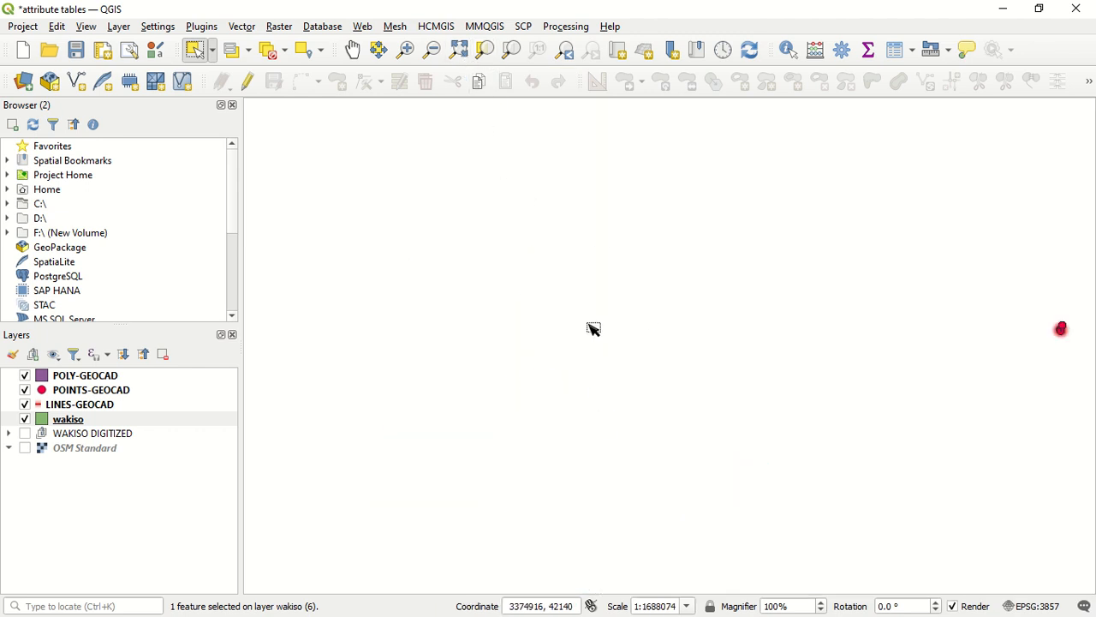
scroll(586, 328, down, 2)
scroll(739, 332, up, 1)
scroll(685, 339, up, 2)
scroll(607, 325, up, 7)
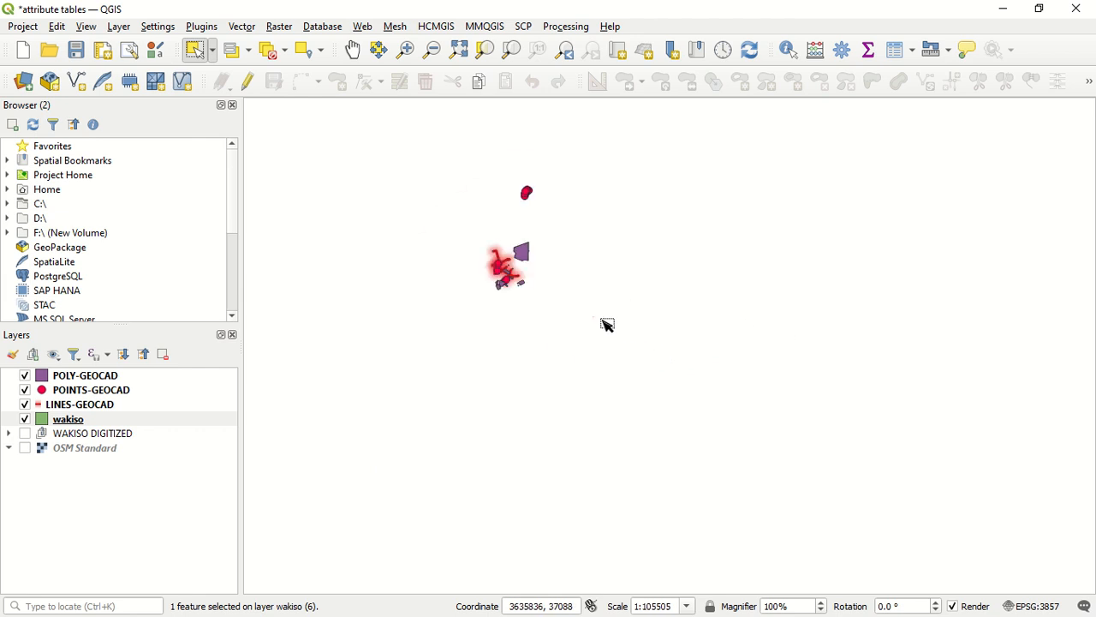
scroll(495, 210, up, 1)
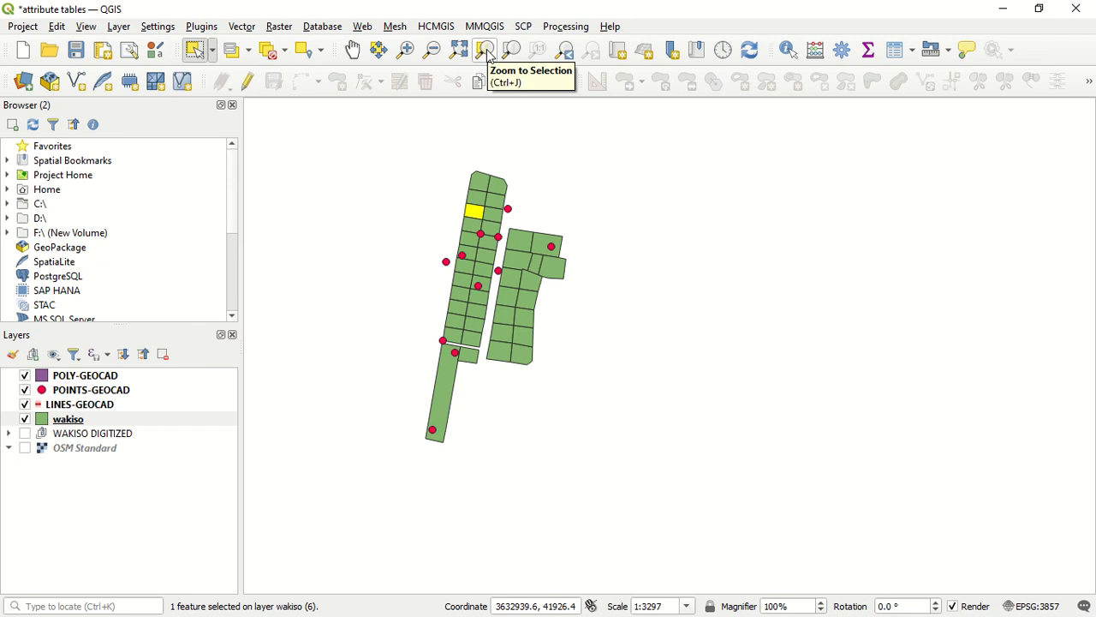
click(485, 49)
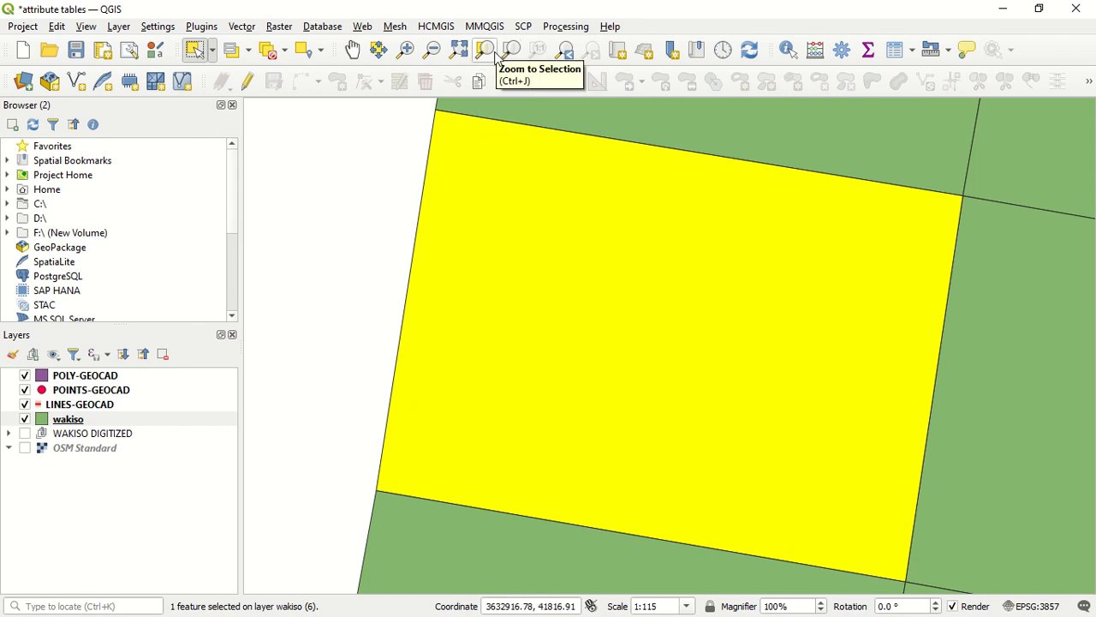
Step: Select the long narrow wakiso plot at the southern end instead and zoom the map to it
scroll(487, 224, down, 3)
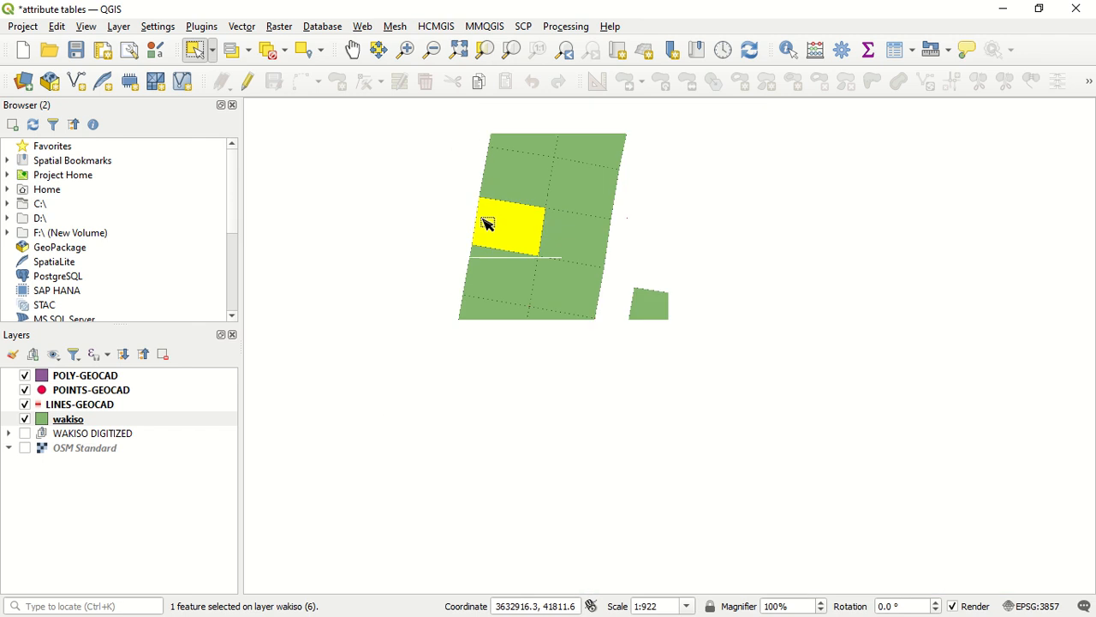
scroll(516, 342, down, 2)
click(497, 460)
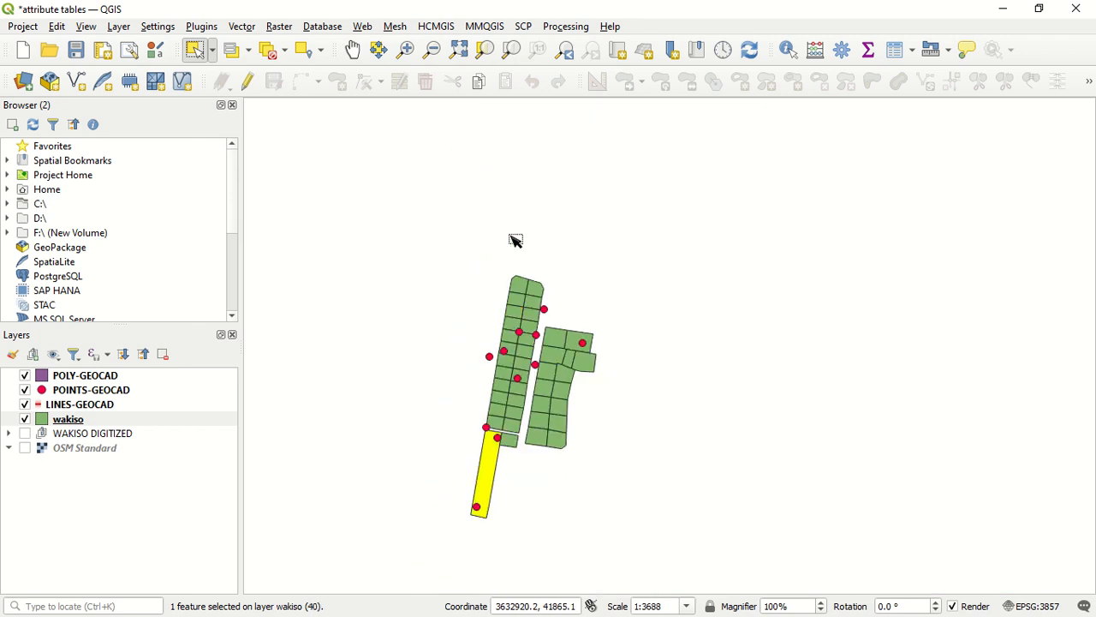
click(485, 48)
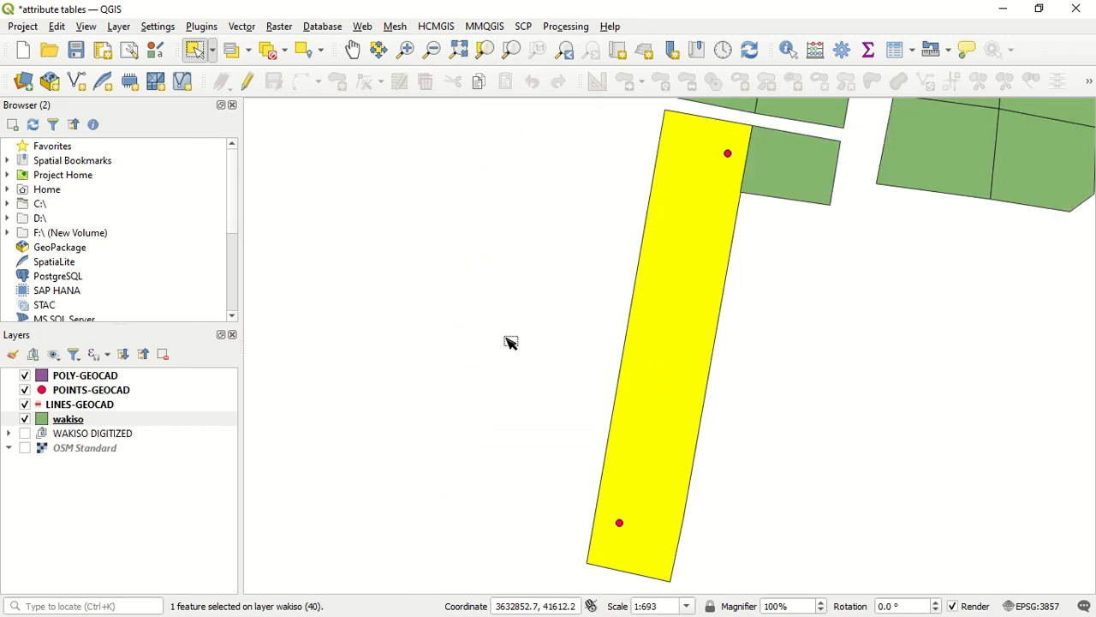
Step: Select individual wakiso plots one after another, from the small plot beside the long one to the eastern block, each replacing the previous selection
scroll(510, 343, down, 1)
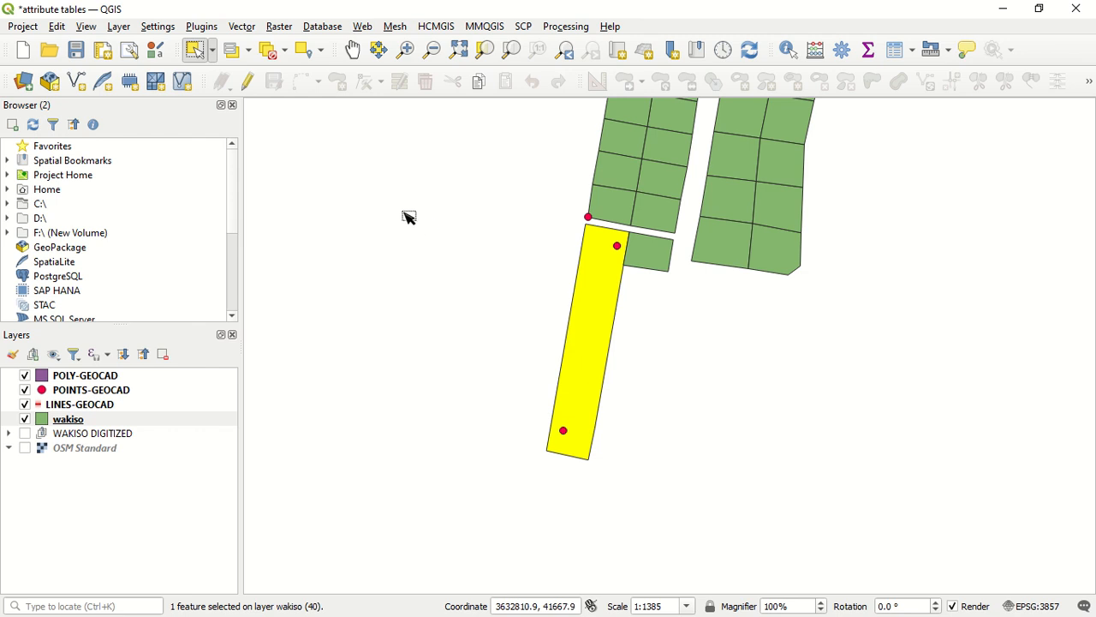
click(667, 261)
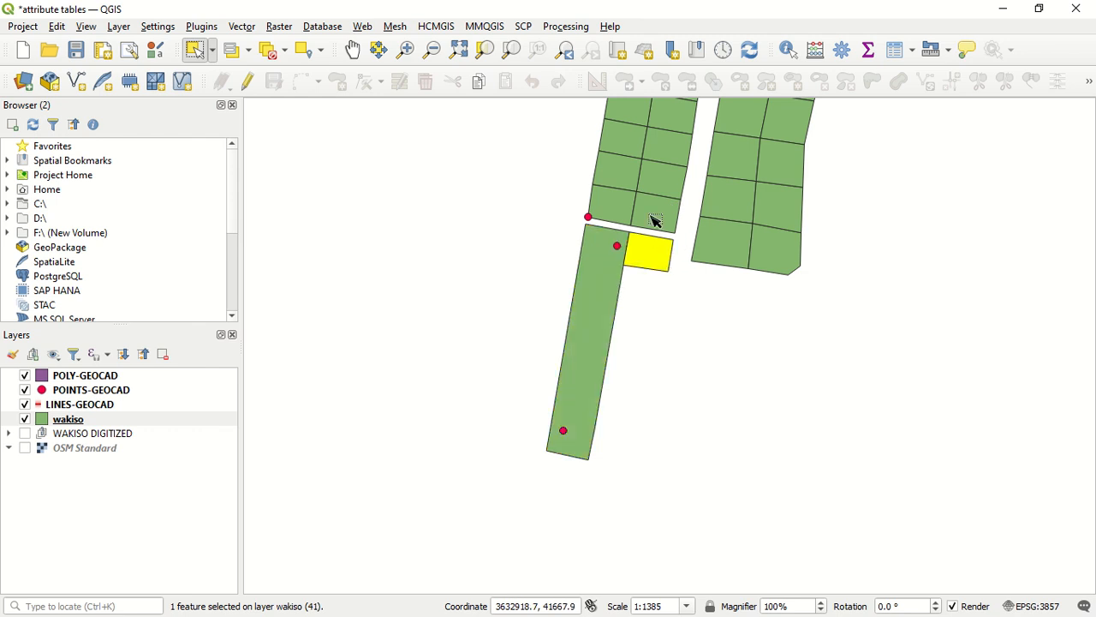
click(647, 214)
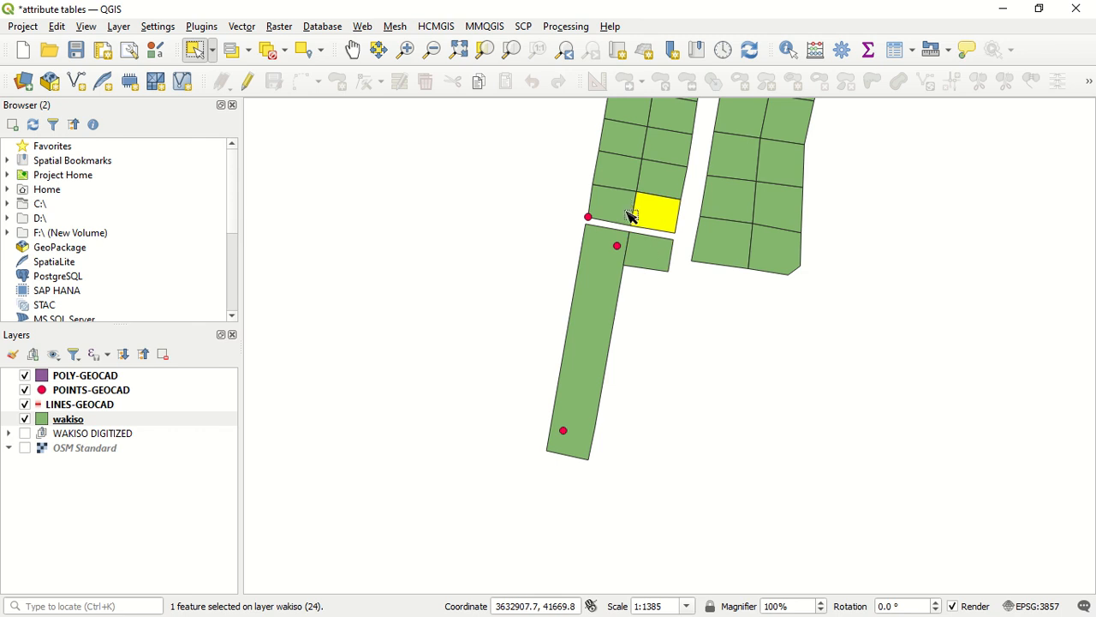
click(628, 215)
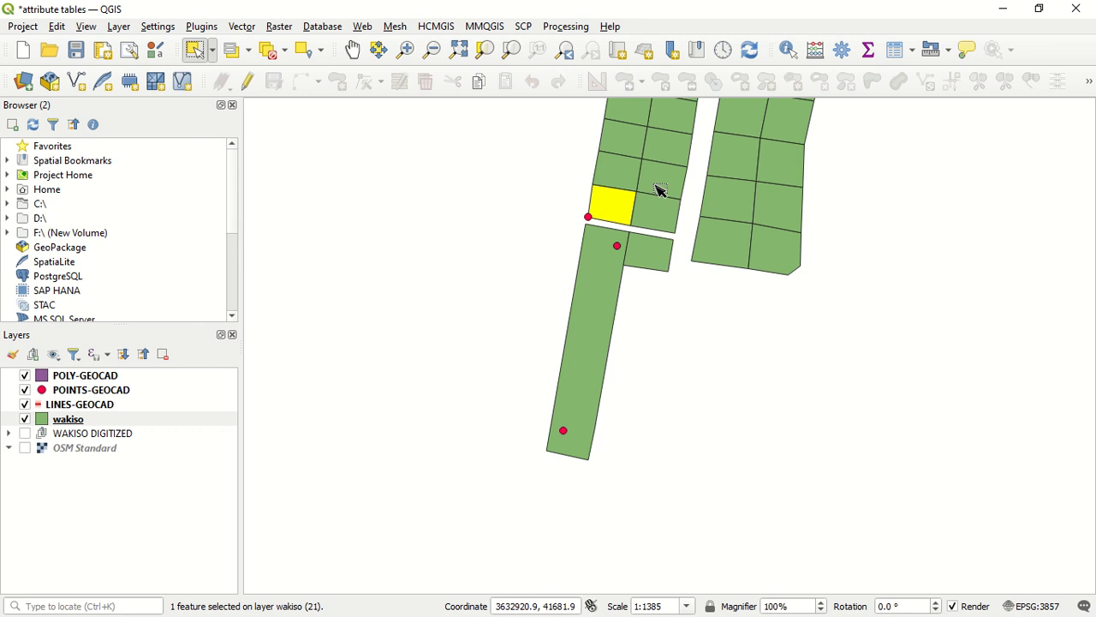
click(659, 190)
click(632, 161)
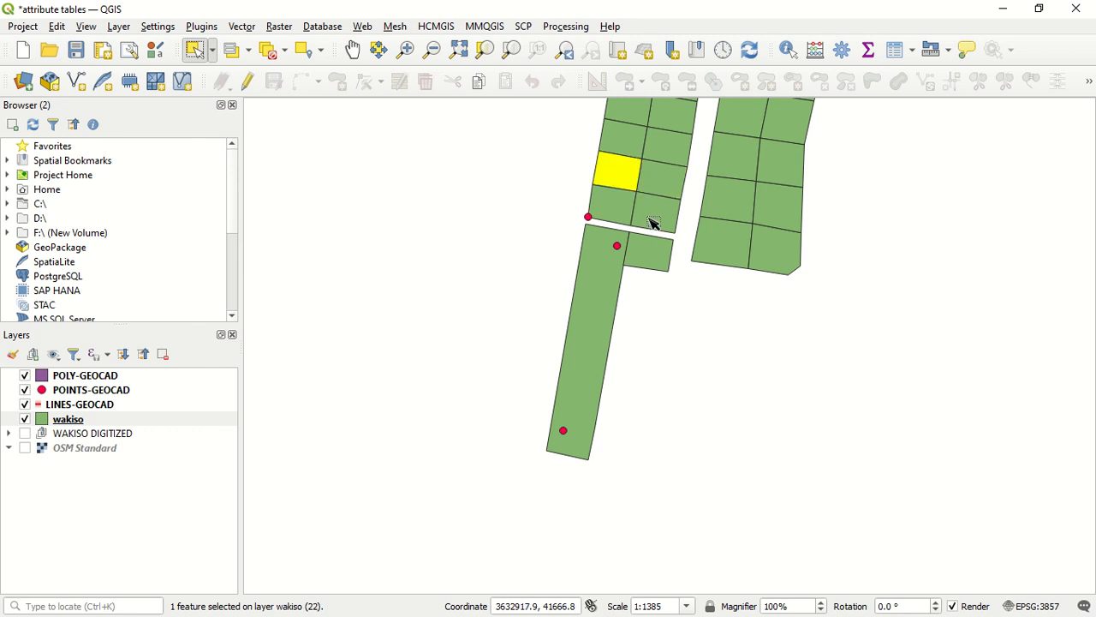
click(653, 221)
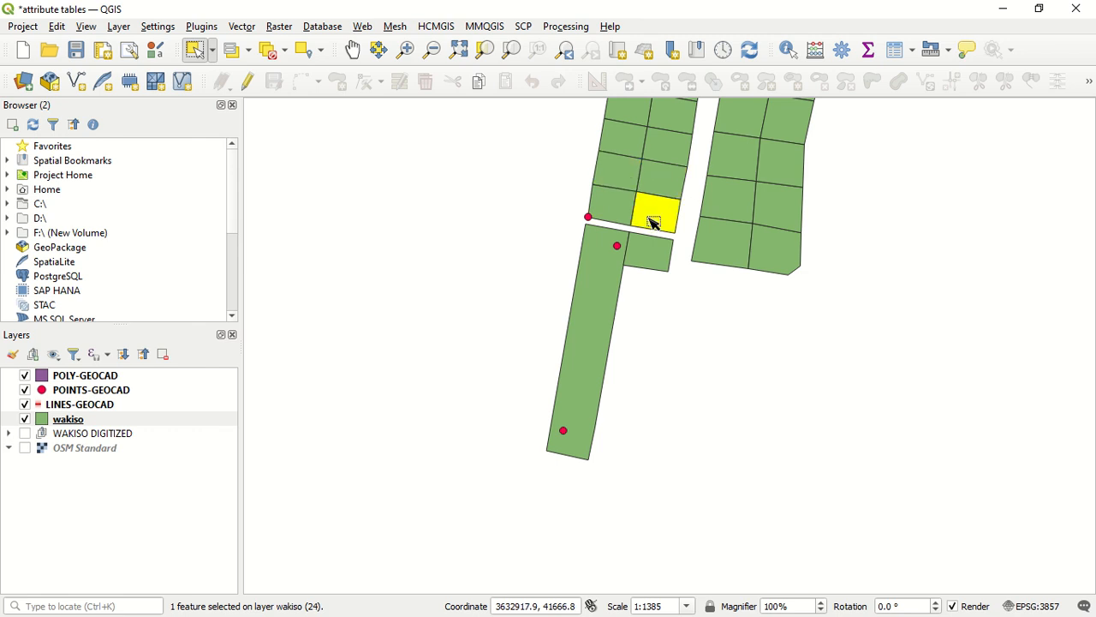
click(739, 209)
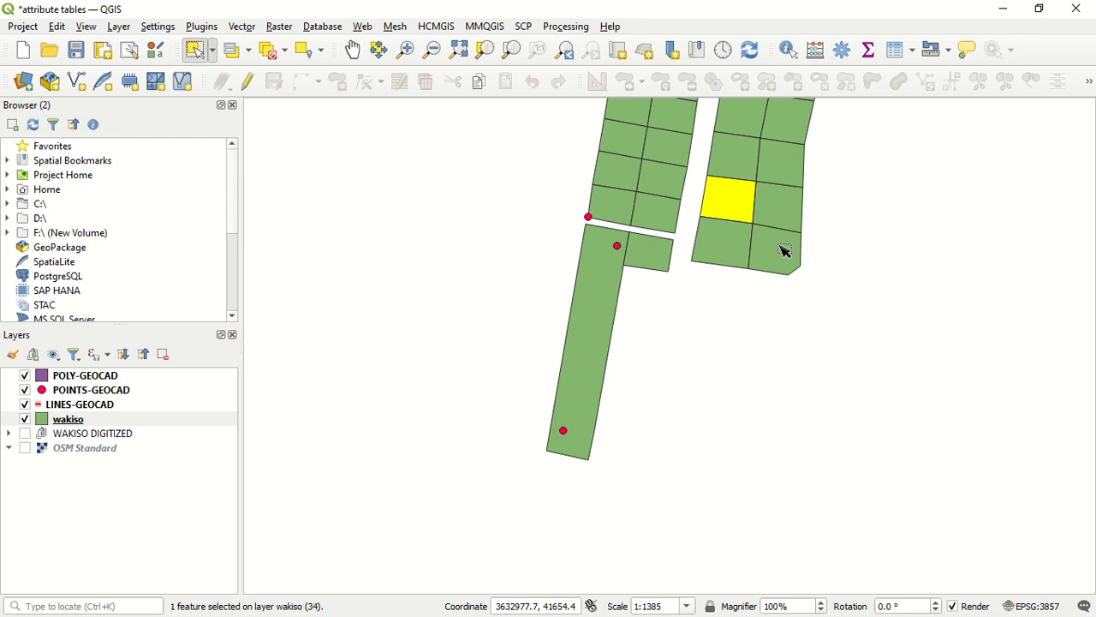